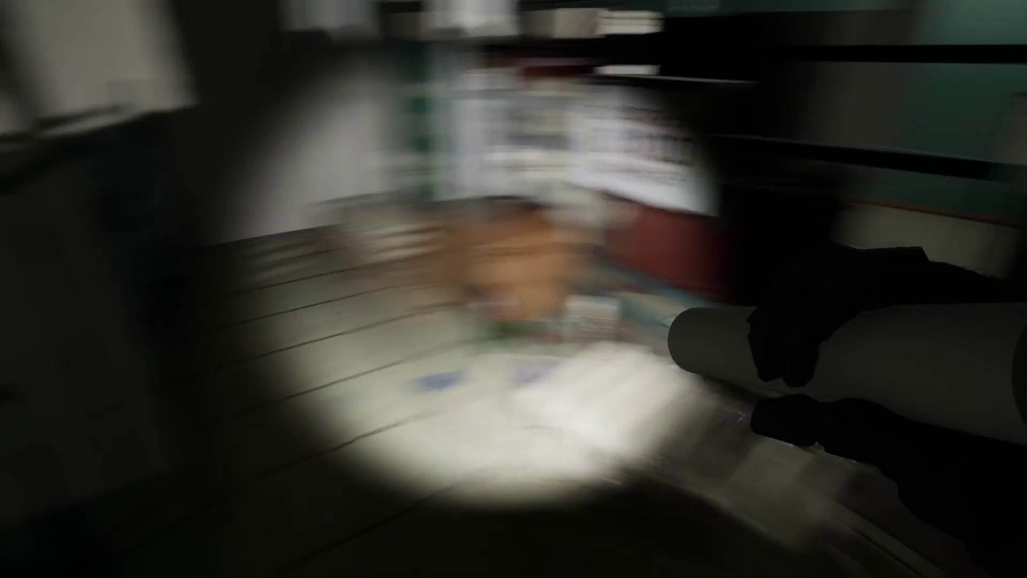
Step: Stop the play session and fly down the dim corridor to the green stairwell entrance
{"action": "key", "text": "Escape"}
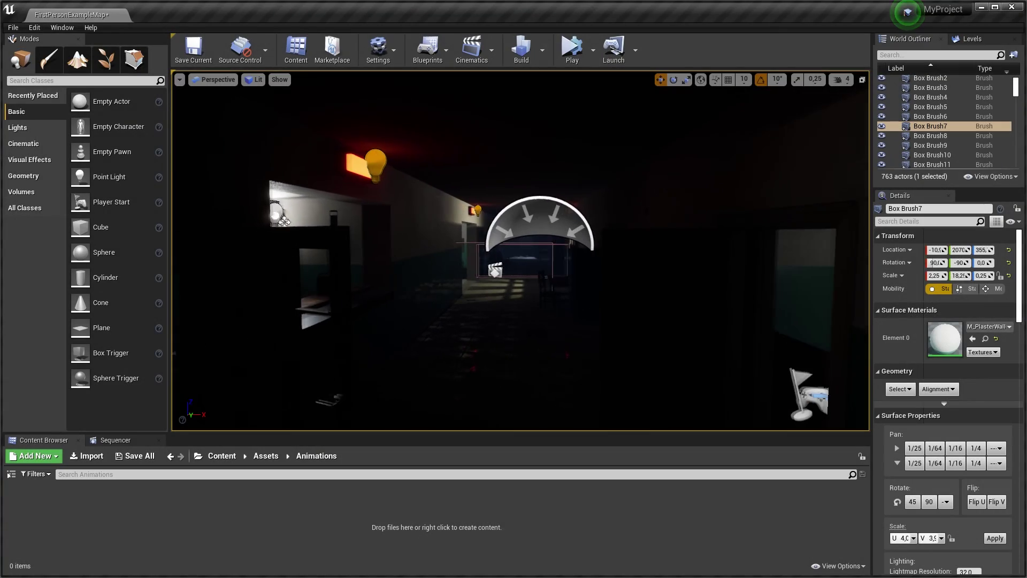
{"action": "key", "text": "f"}
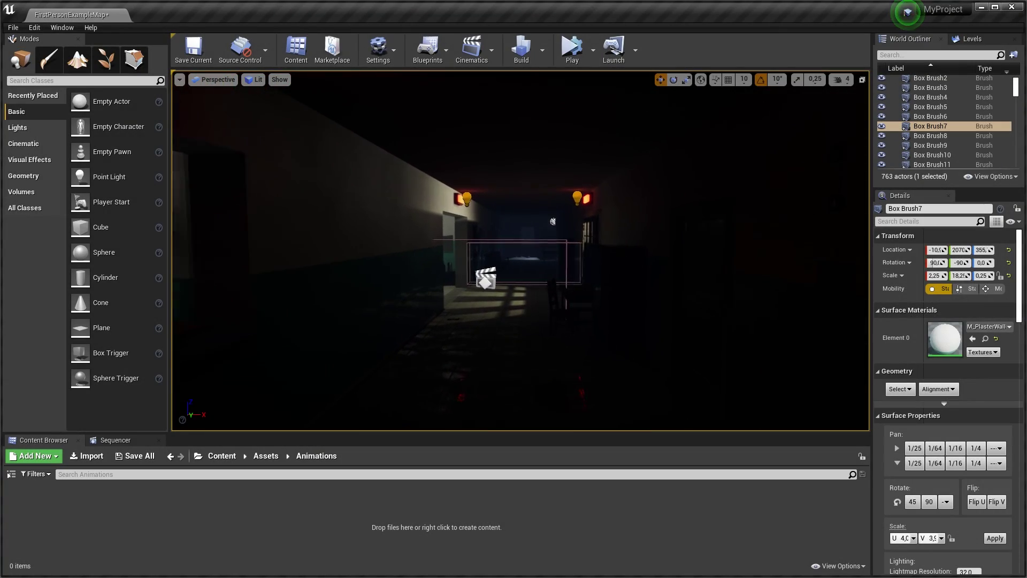
{"action": "scroll", "coordinate": [519, 252], "scroll_direction": "up", "scroll_amount": 5}
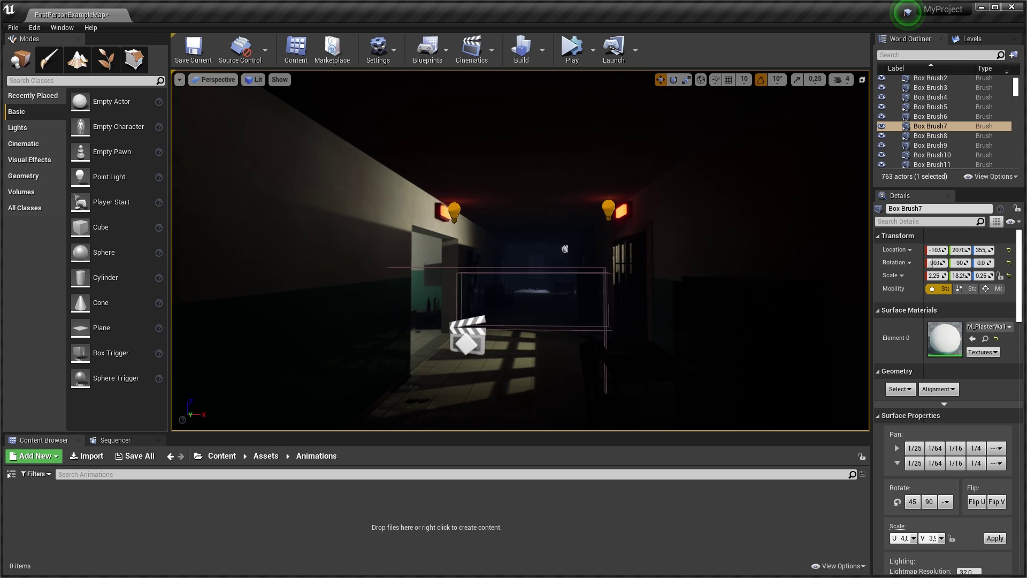
{"action": "left_click_drag", "start_coordinate": [519, 252], "coordinate": [498, 214]}
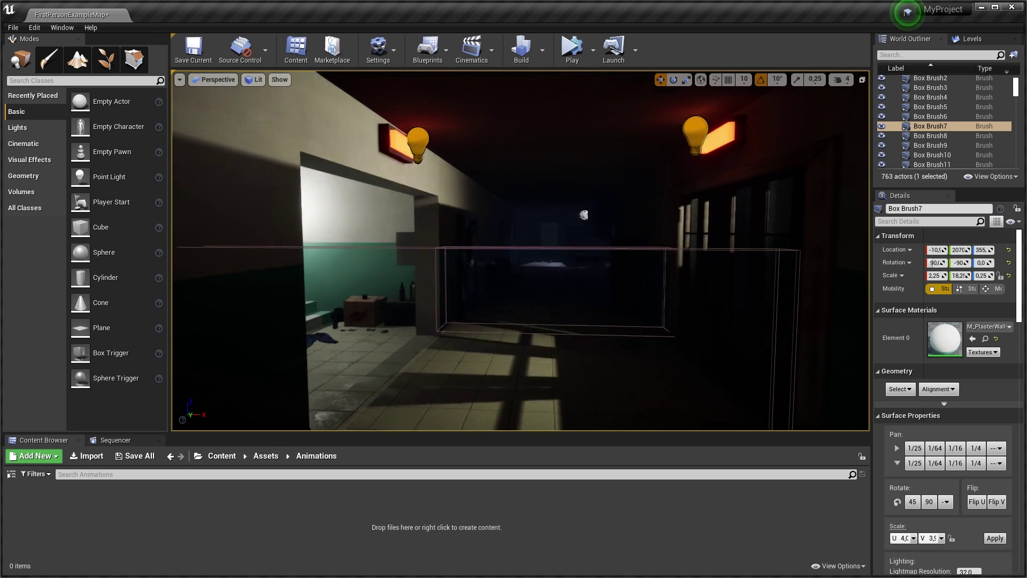
{"action": "left_click_drag", "start_coordinate": [538, 254], "coordinate": [513, 231]}
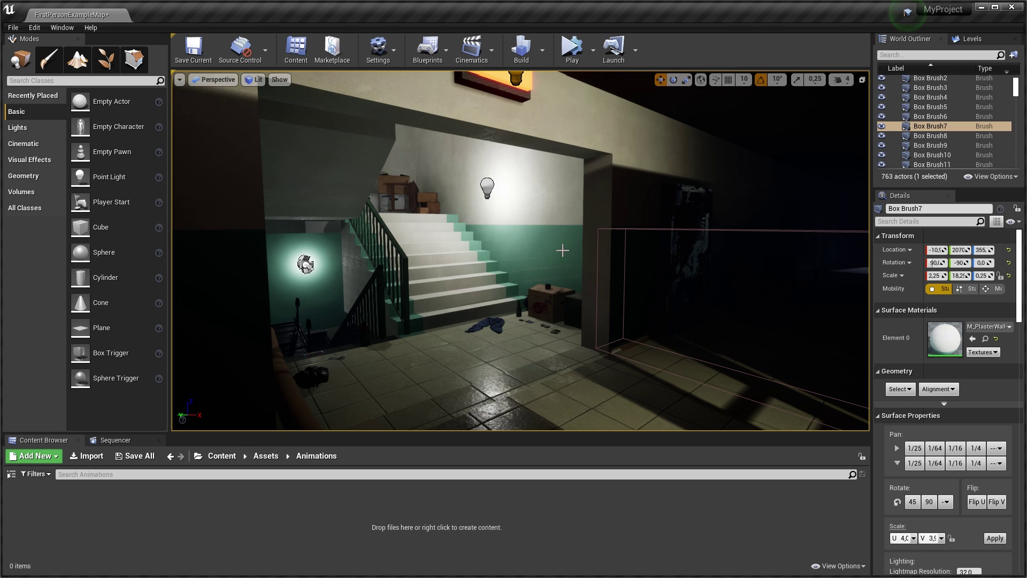
Step: Approach the stairs, look up to the stairwell ceiling, then look down the railing from the landing
{"action": "left_click_drag", "start_coordinate": [572, 266], "coordinate": [557, 230]}
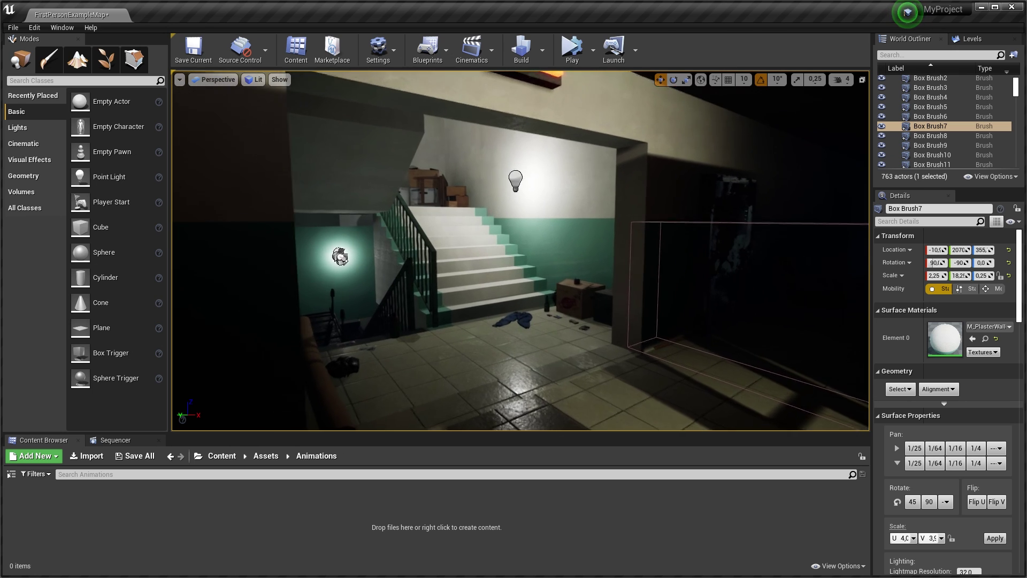
{"action": "right_click_drag", "start_coordinate": [556, 230], "coordinate": [535, 203]}
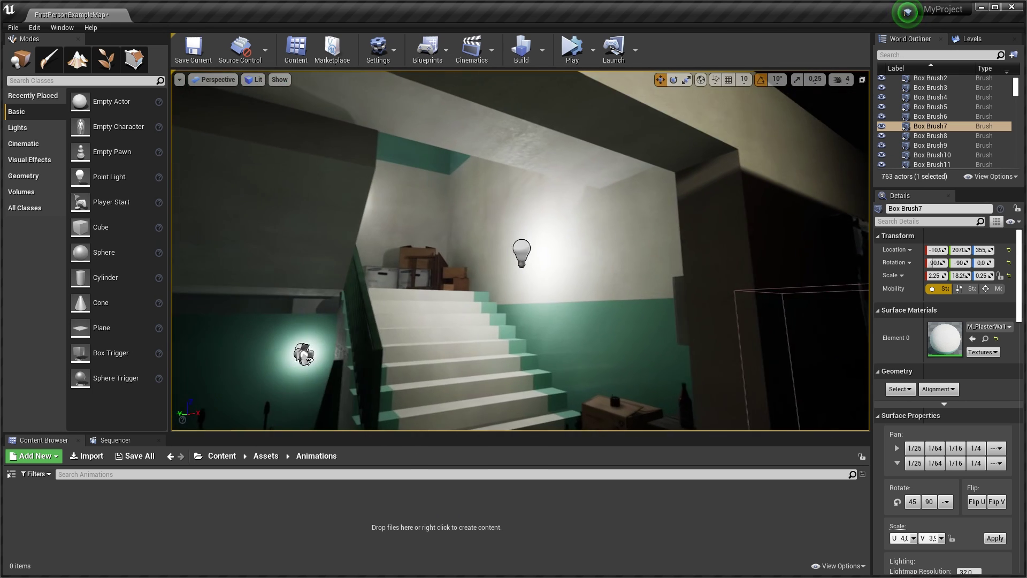
{"action": "middle_click_drag", "start_coordinate": [535, 204], "coordinate": [589, 203]}
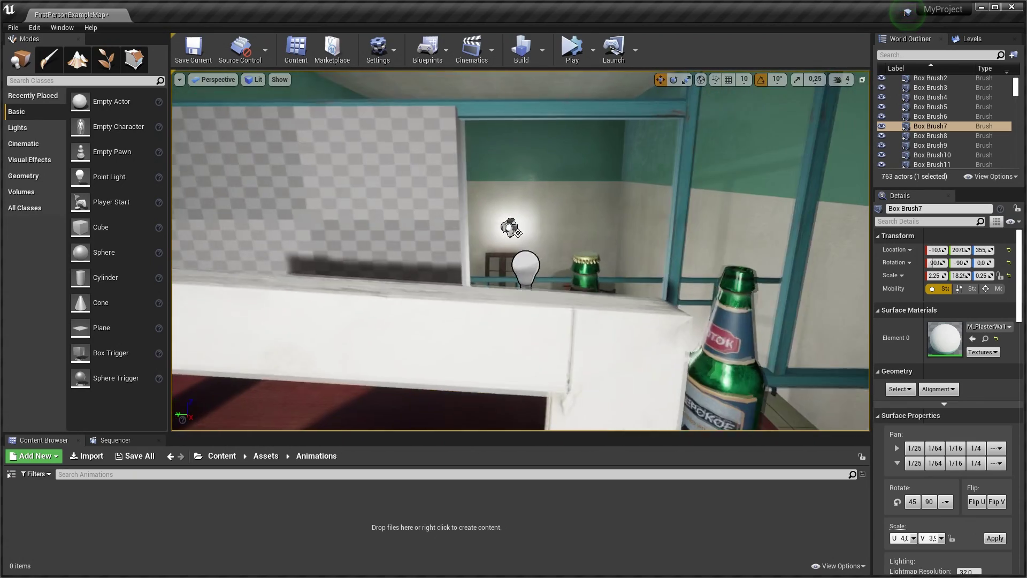
{"action": "scroll", "coordinate": [414, 293], "scroll_direction": "up", "scroll_amount": 5}
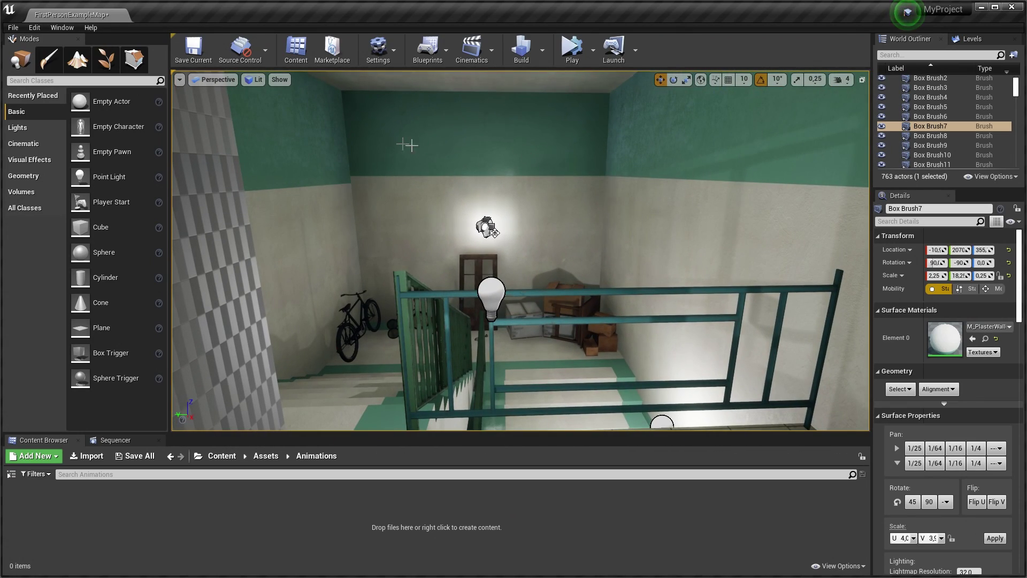
{"action": "right_click_drag", "start_coordinate": [432, 152], "coordinate": [435, 151]}
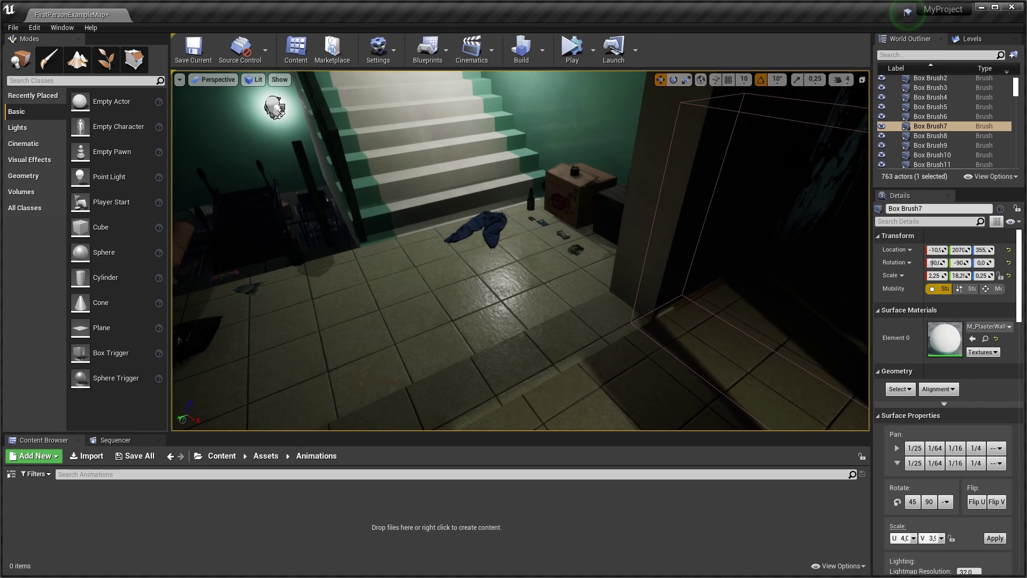
Step: Frame the cardboard box SM_CardboardBox03B, then look up past the ceiling light
{"action": "right_click", "coordinate": [608, 258]}
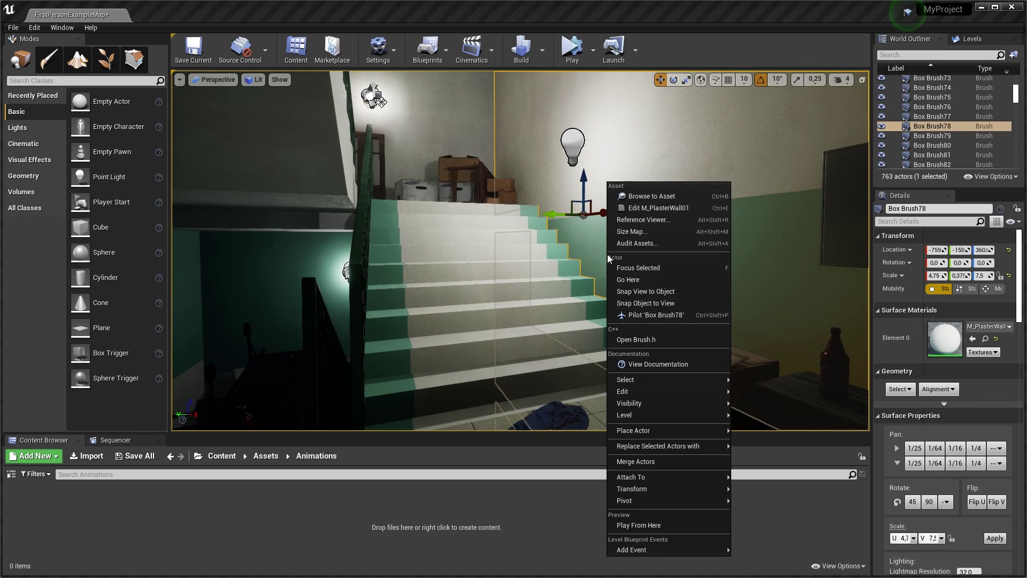
{"action": "left_click", "coordinate": [463, 170]}
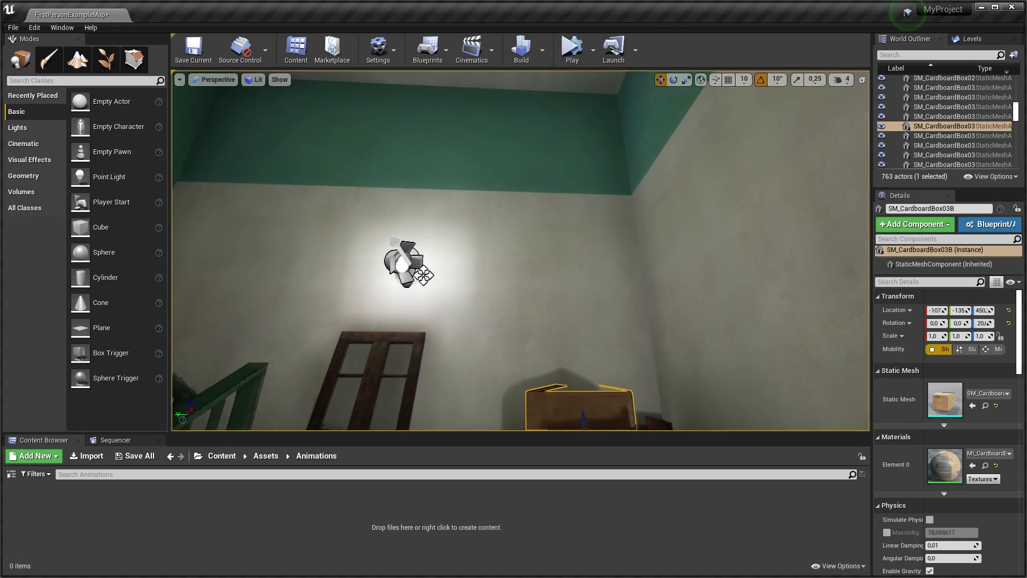
{"action": "key", "text": "f"}
{"action": "right_click_drag", "start_coordinate": [521, 250], "coordinate": [520, 250]}
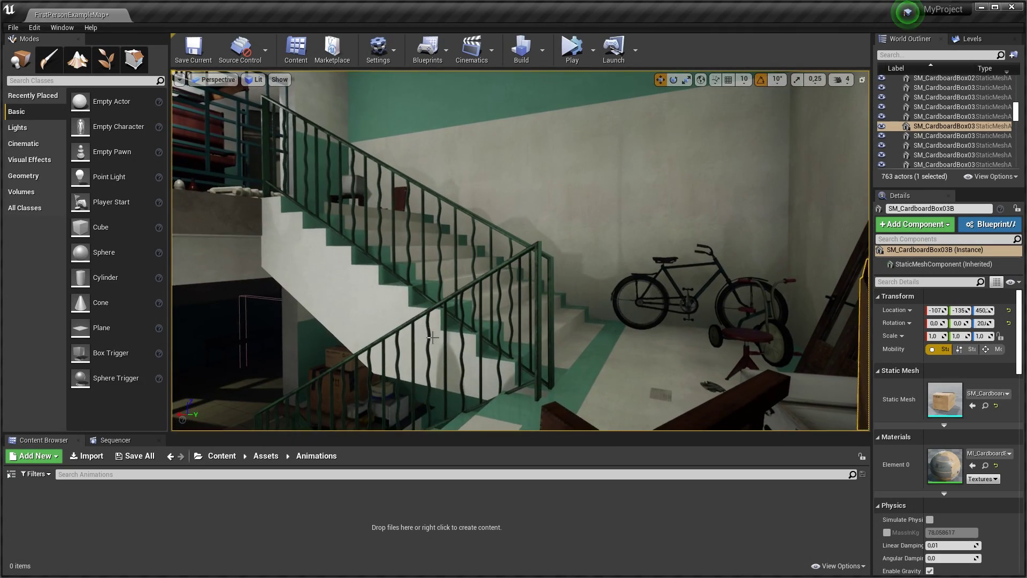
Step: Fly up past the bicycle corner to the upper landing with the bin and doorway
{"action": "right_click_drag", "start_coordinate": [432, 336], "coordinate": [432, 337]}
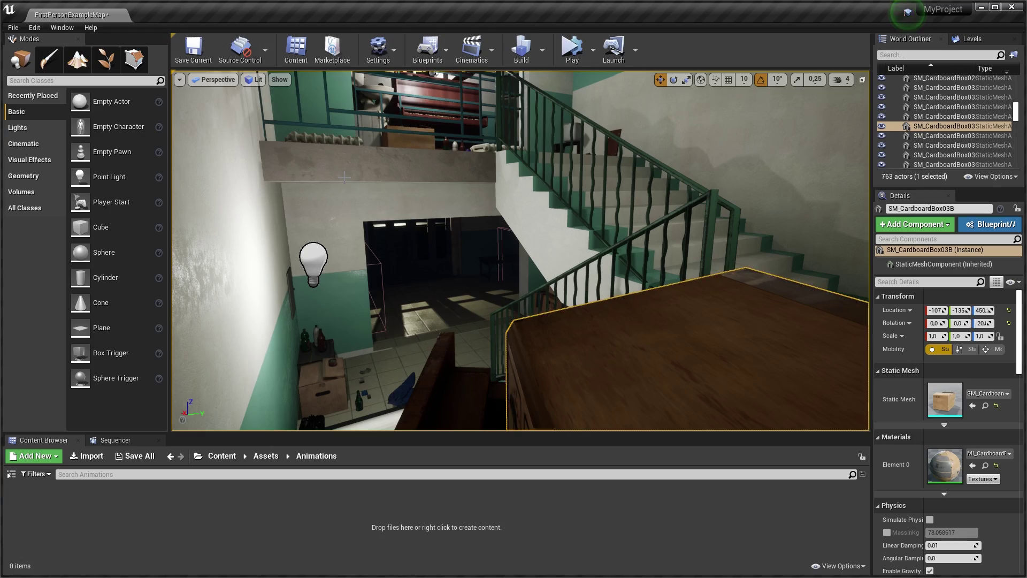
{"action": "right_click_drag", "start_coordinate": [527, 194], "coordinate": [526, 195]}
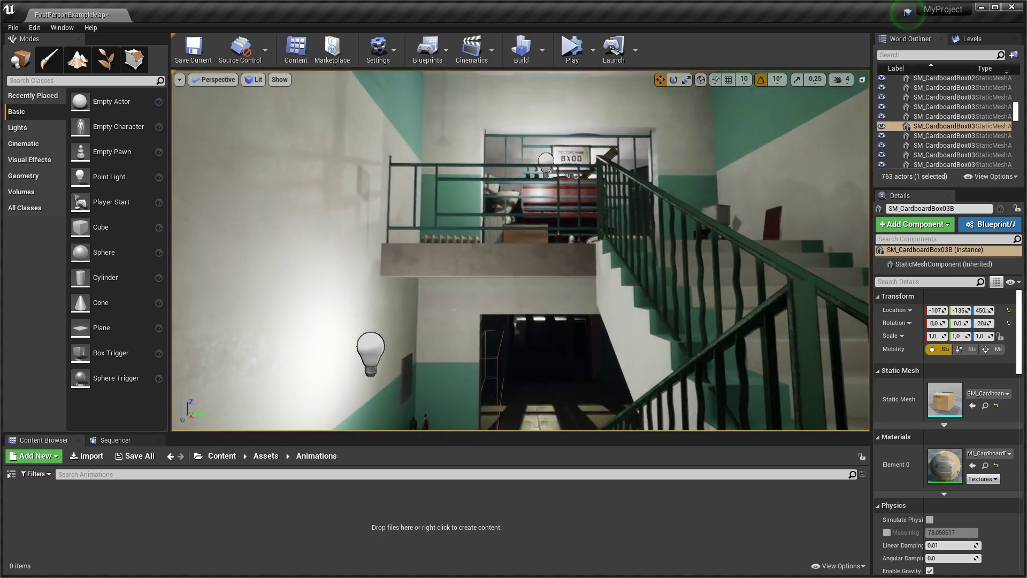
{"action": "right_click_drag", "start_coordinate": [343, 213], "coordinate": [343, 213]}
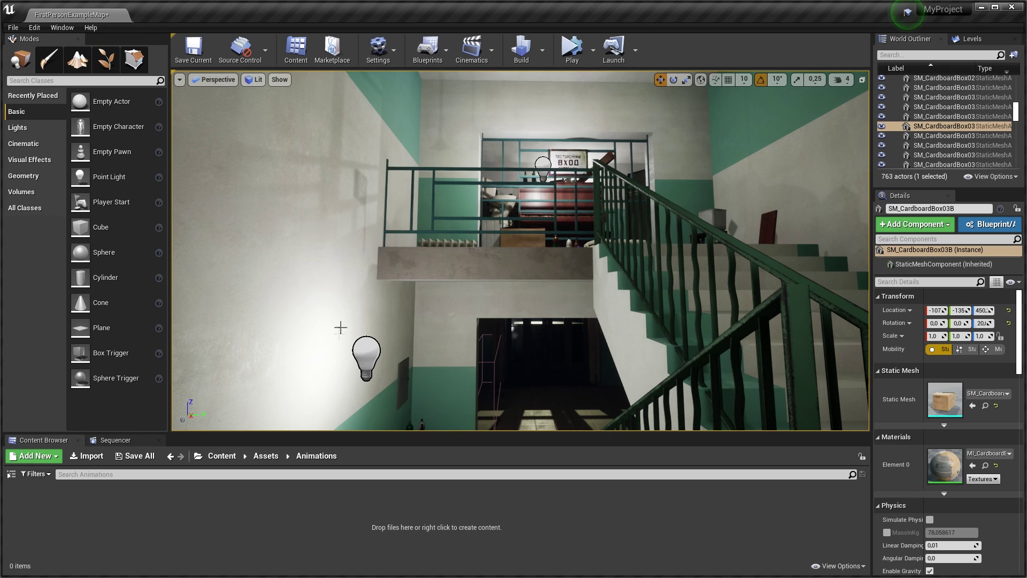
{"action": "right_click_drag", "start_coordinate": [230, 332], "coordinate": [230, 332]}
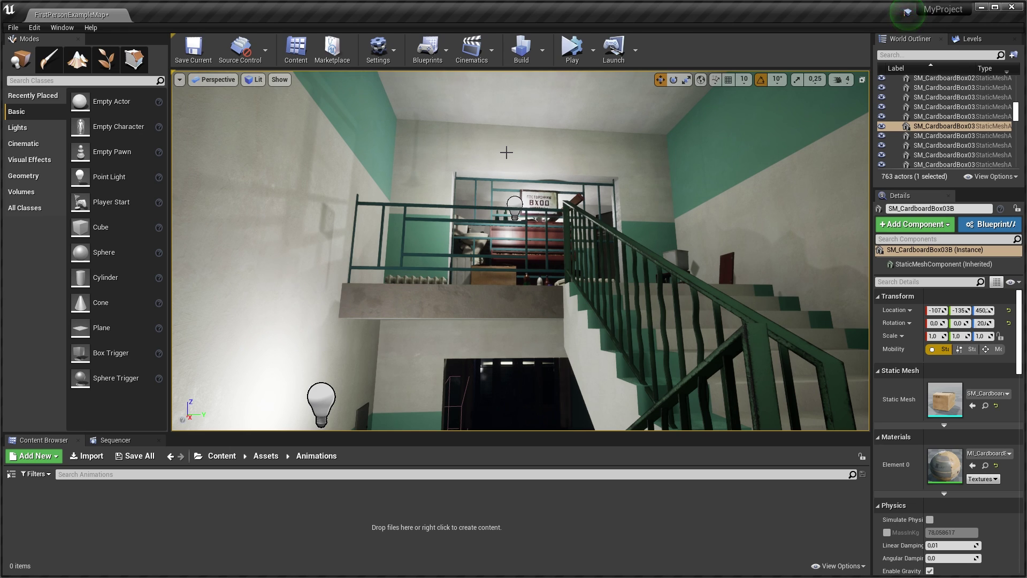
{"action": "right_click_drag", "start_coordinate": [714, 229], "coordinate": [506, 306]}
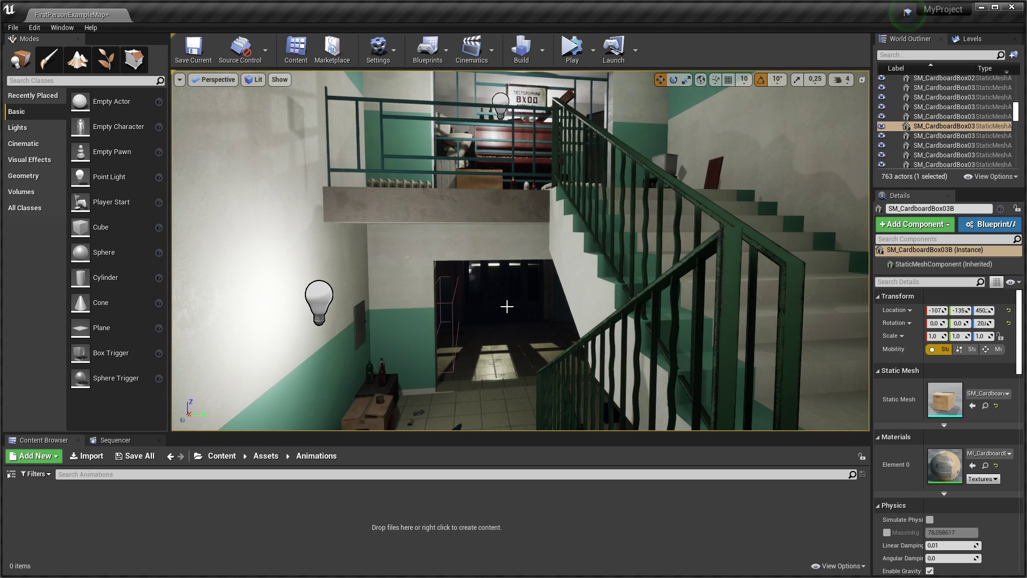
{"action": "right_click_drag", "start_coordinate": [507, 306], "coordinate": [507, 224]}
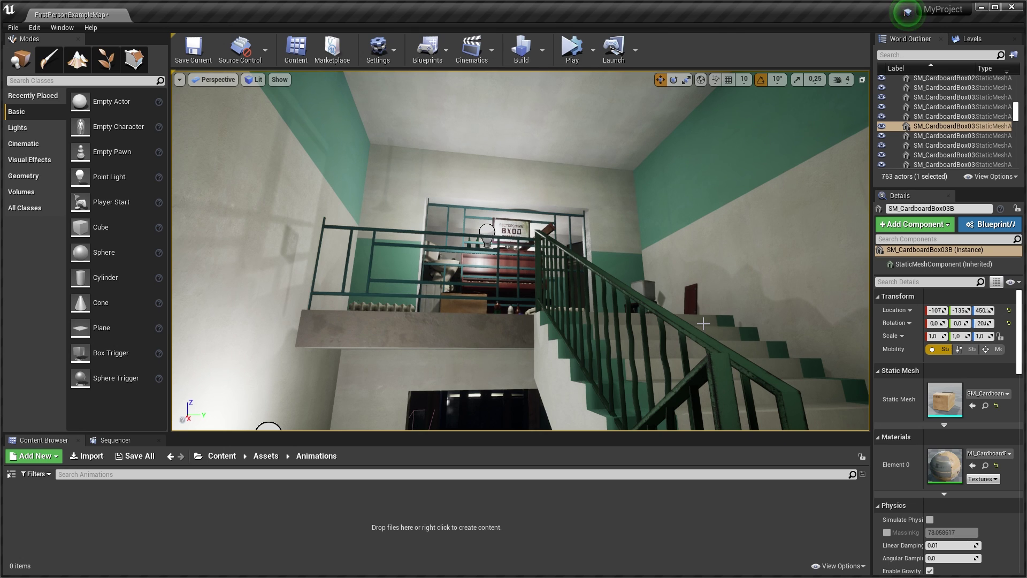
{"action": "mouse_move", "coordinate": [506, 225]}
{"action": "right_mouse_down"}
{"action": "mouse_move", "coordinate": [506, 300]}
{"action": "mouse_move", "coordinate": [530, 364]}
{"action": "mouse_move", "coordinate": [529, 225]}
{"action": "mouse_move", "coordinate": [513, 278]}
{"action": "right_mouse_up"}
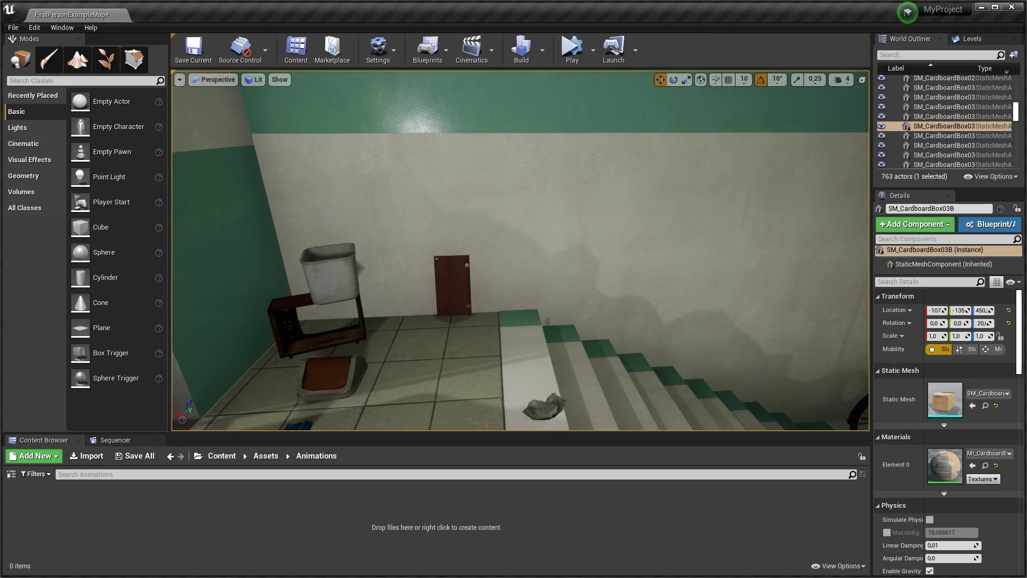
Step: Pass the signed shelves, then in Unity duplicate CubePrototype08x08x08 (11) and move the copy lower
{"action": "right_click_drag", "start_coordinate": [514, 278], "coordinate": [439, 267]}
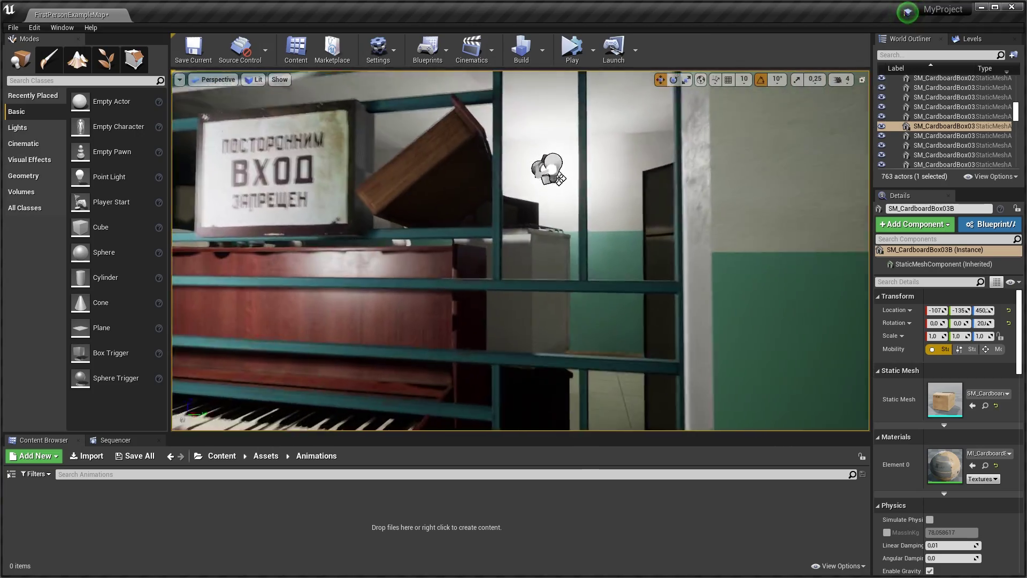
{"action": "mouse_move", "coordinate": [439, 267]}
{"action": "right_mouse_down"}
{"action": "mouse_move", "coordinate": [470, 225]}
{"action": "mouse_move", "coordinate": [481, 246]}
{"action": "right_mouse_up"}
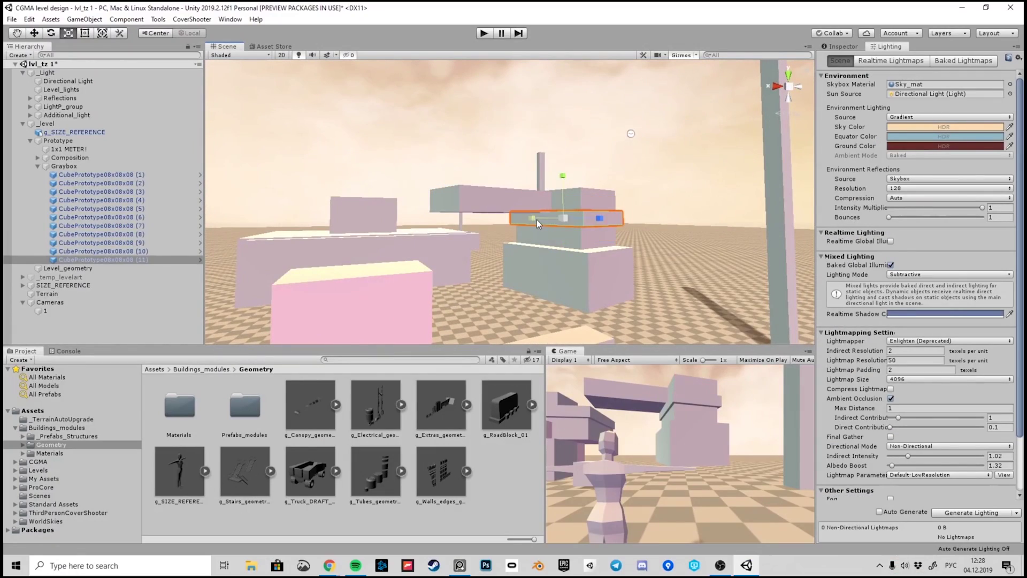
{"action": "key", "text": "ctrl+d"}
{"action": "key", "text": "w"}
{"action": "left_click_drag", "start_coordinate": [537, 223], "coordinate": [556, 288]}
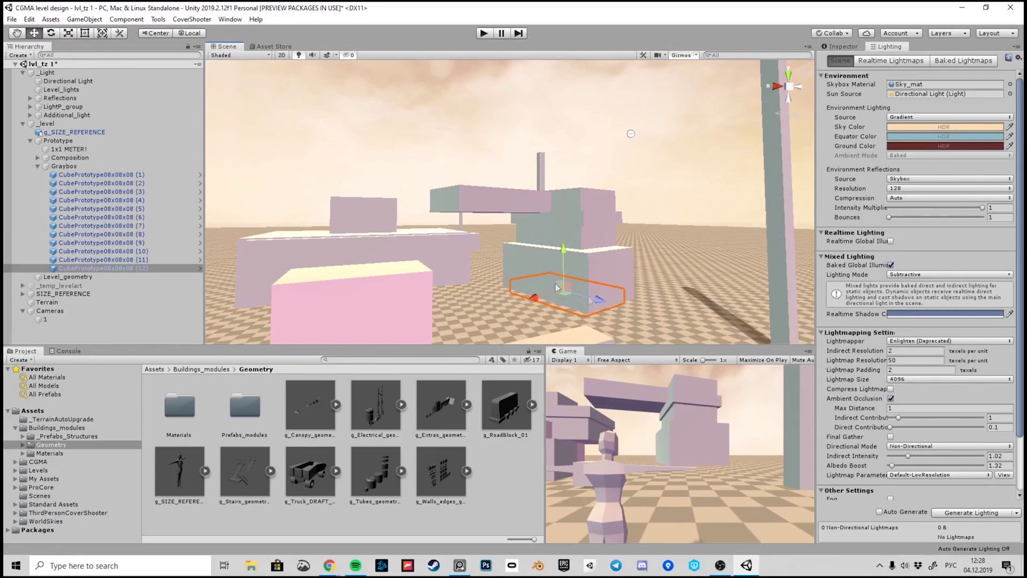
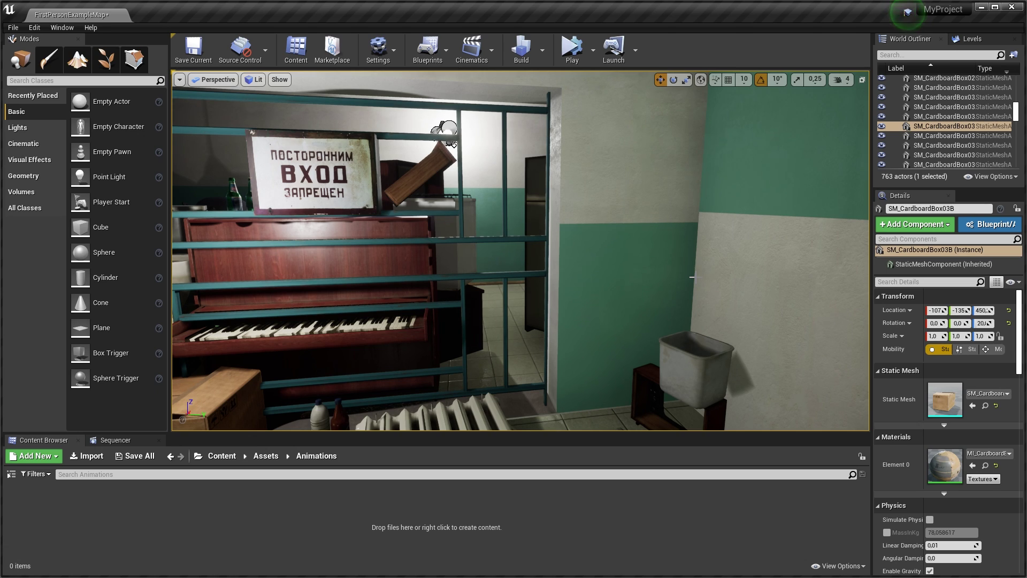
Step: Fly the viewport past the piano, radiator and shelves, out of the shelf room into the stairwell
{"action": "right_click_drag", "start_coordinate": [667, 258], "coordinate": [561, 251]}
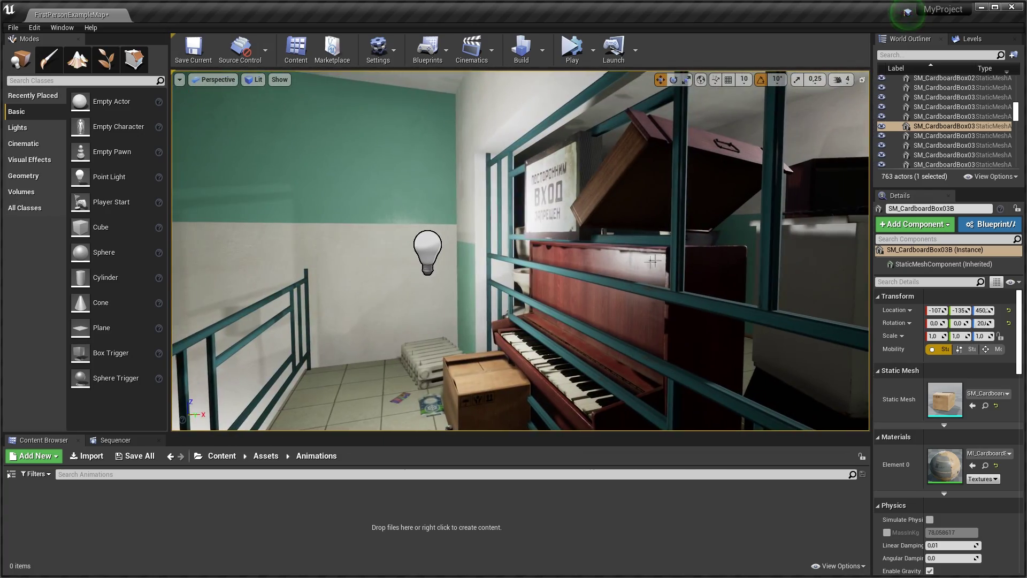
{"action": "mouse_move", "coordinate": [652, 261]}
{"action": "right_mouse_down"}
{"action": "mouse_move", "coordinate": [695, 289]}
{"action": "mouse_move", "coordinate": [562, 248]}
{"action": "mouse_move", "coordinate": [586, 256]}
{"action": "right_mouse_up"}
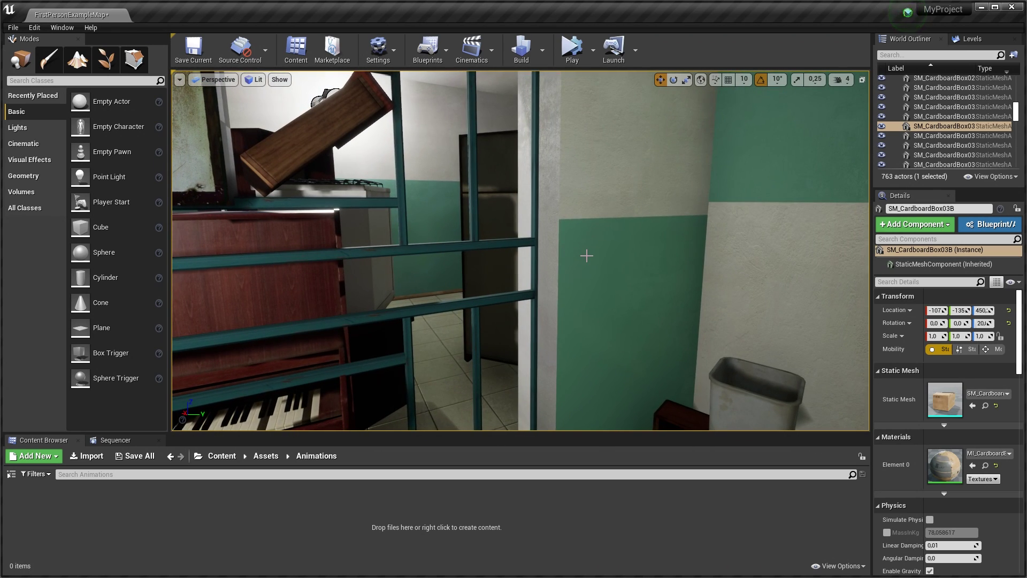
{"action": "right_click_drag", "start_coordinate": [586, 256], "coordinate": [541, 252]}
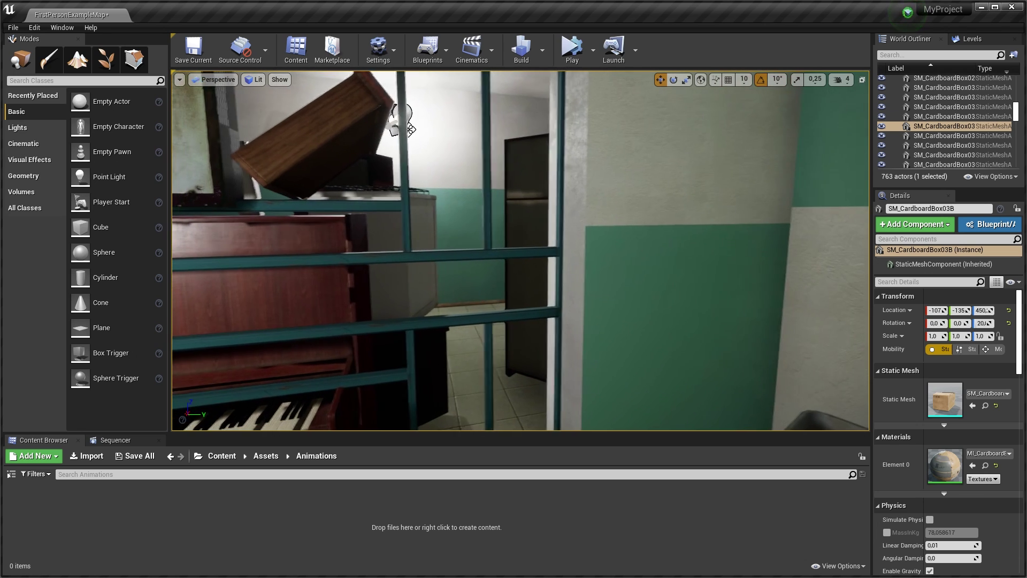
{"action": "mouse_move", "coordinate": [433, 277]}
{"action": "right_mouse_down"}
{"action": "mouse_move", "coordinate": [422, 277]}
{"action": "mouse_move", "coordinate": [460, 283]}
{"action": "mouse_move", "coordinate": [438, 282]}
{"action": "right_mouse_up"}
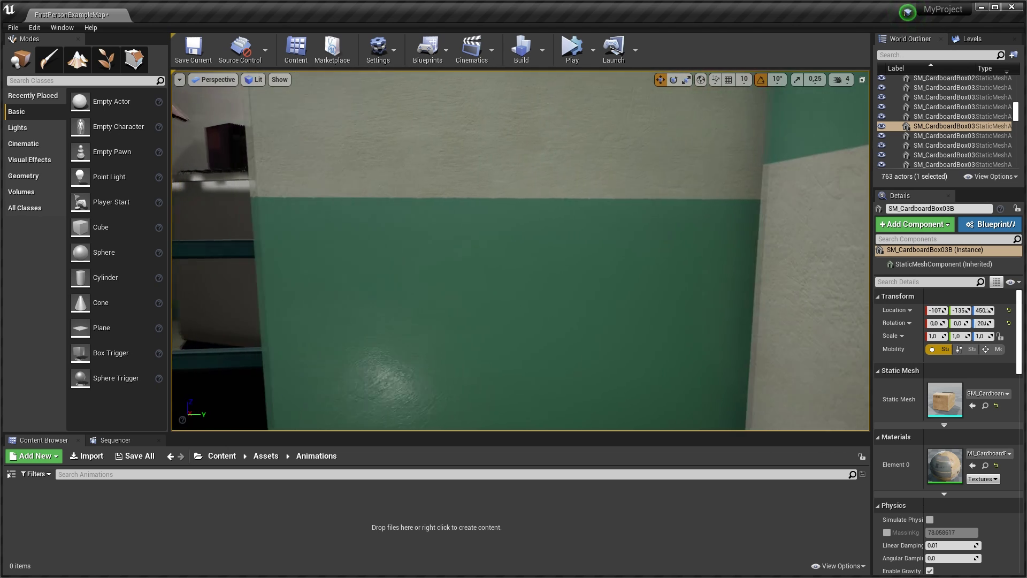
{"action": "right_click_drag", "start_coordinate": [438, 282], "coordinate": [815, 274]}
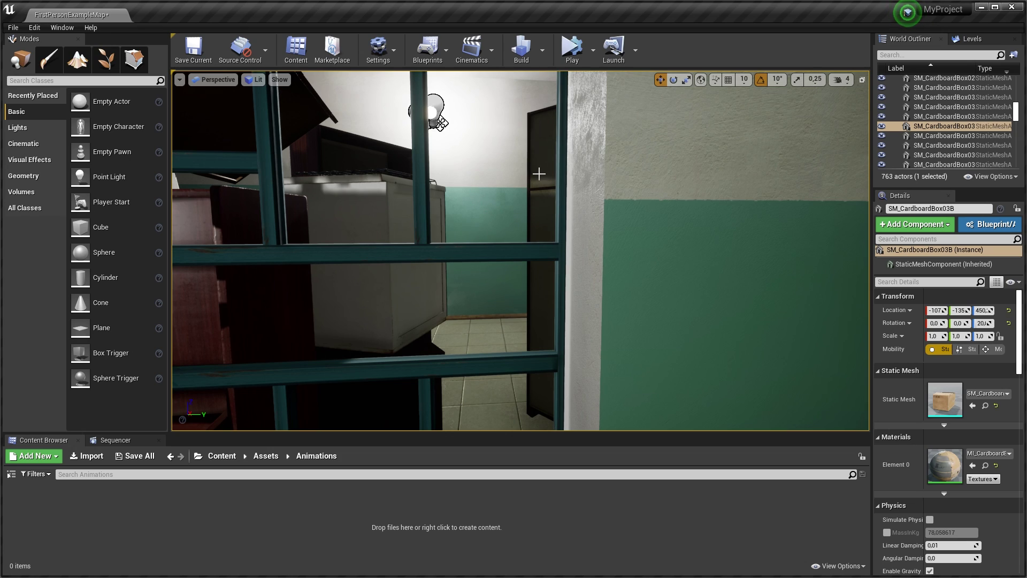
{"action": "right_click_drag", "start_coordinate": [539, 173], "coordinate": [530, 257]}
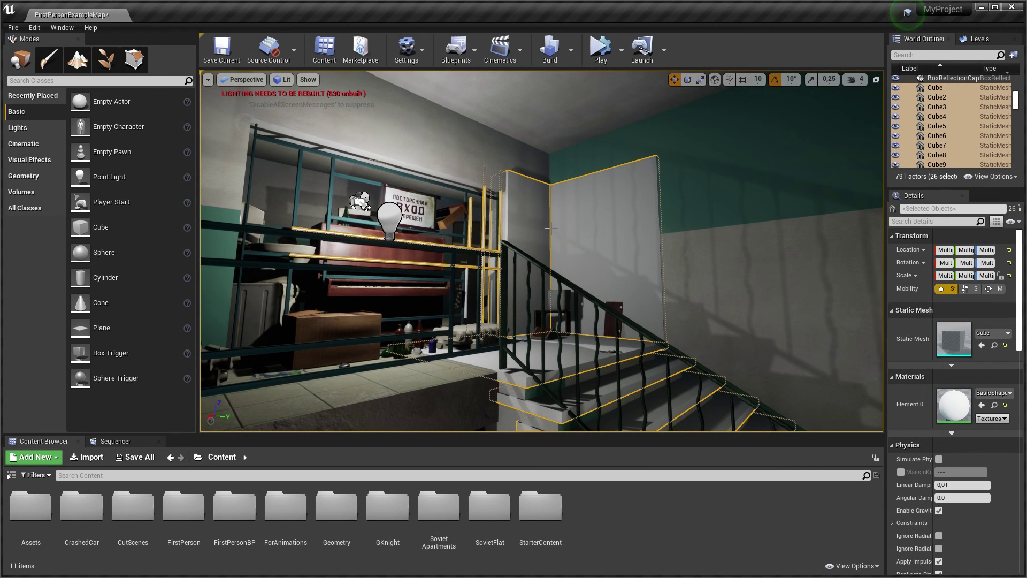
Step: Add the last cube, merge all selected stair cubes into a 'Stairs' mesh, then test-place it and undo
{"action": "left_click", "coordinate": [466, 278], "text": "ctrl"}
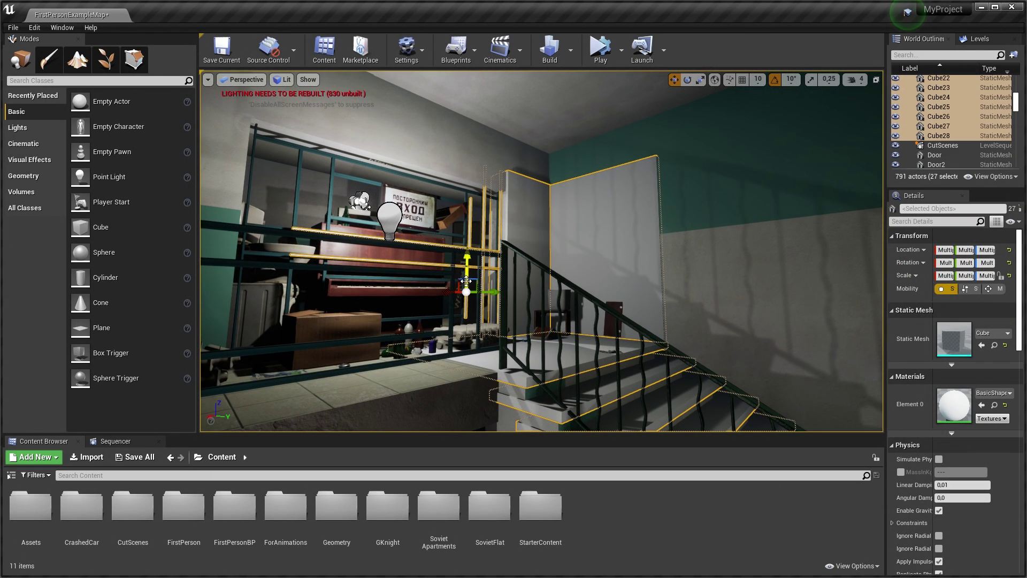
{"action": "left_click", "coordinate": [72, 30]}
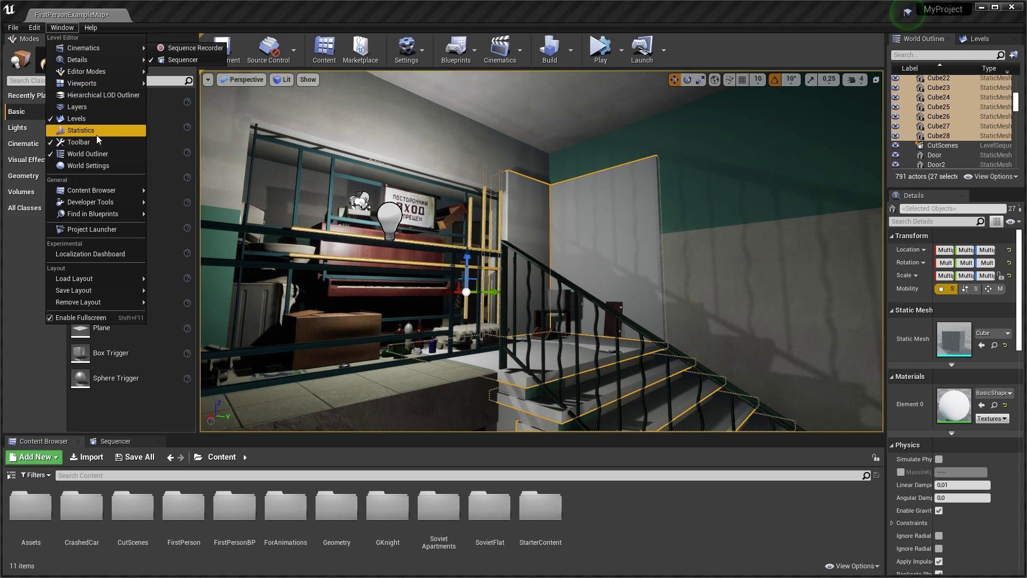
{"action": "mouse_move", "coordinate": [125, 203]}
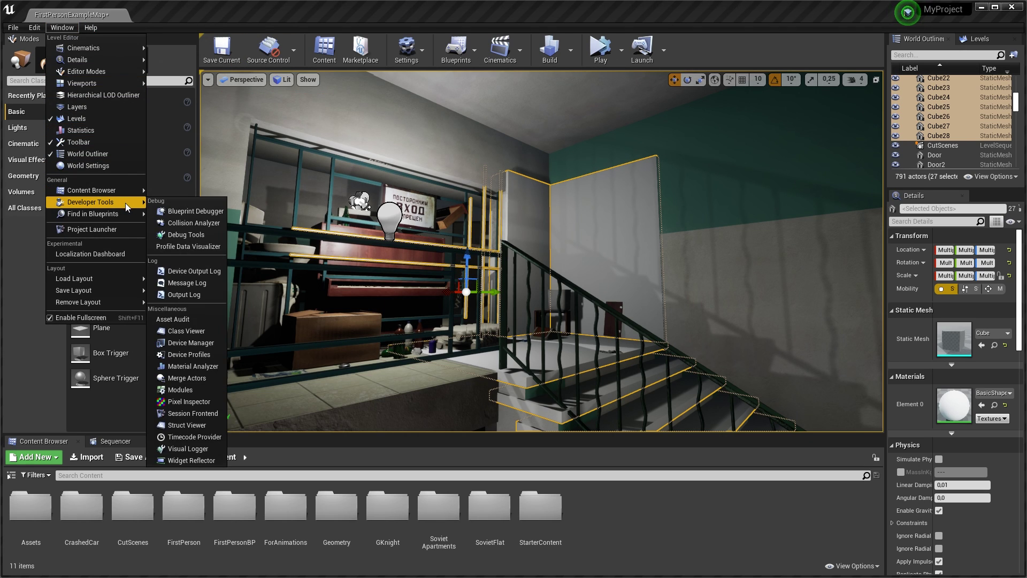
{"action": "left_click", "coordinate": [194, 377]}
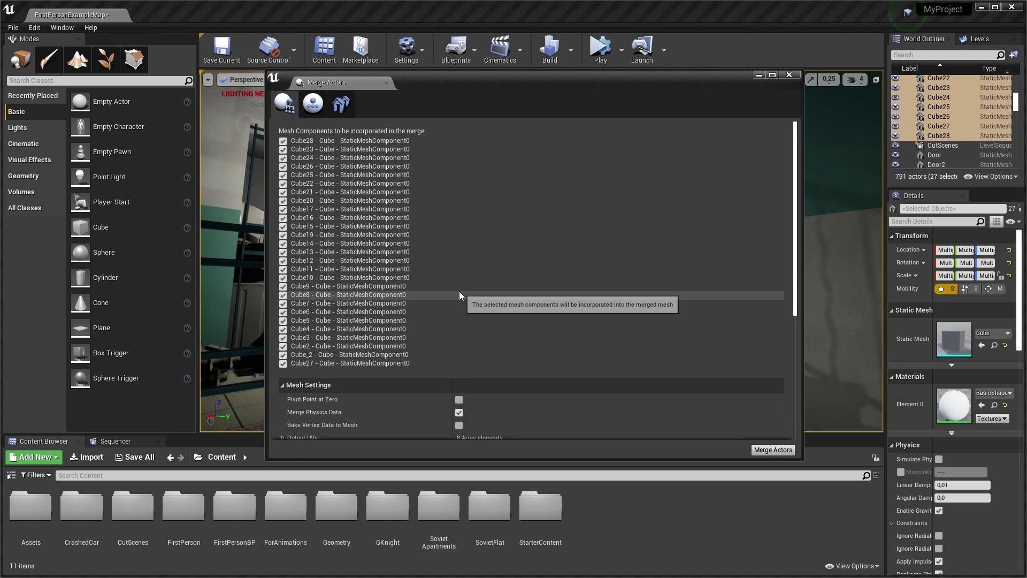
{"action": "left_click", "coordinate": [784, 450]}
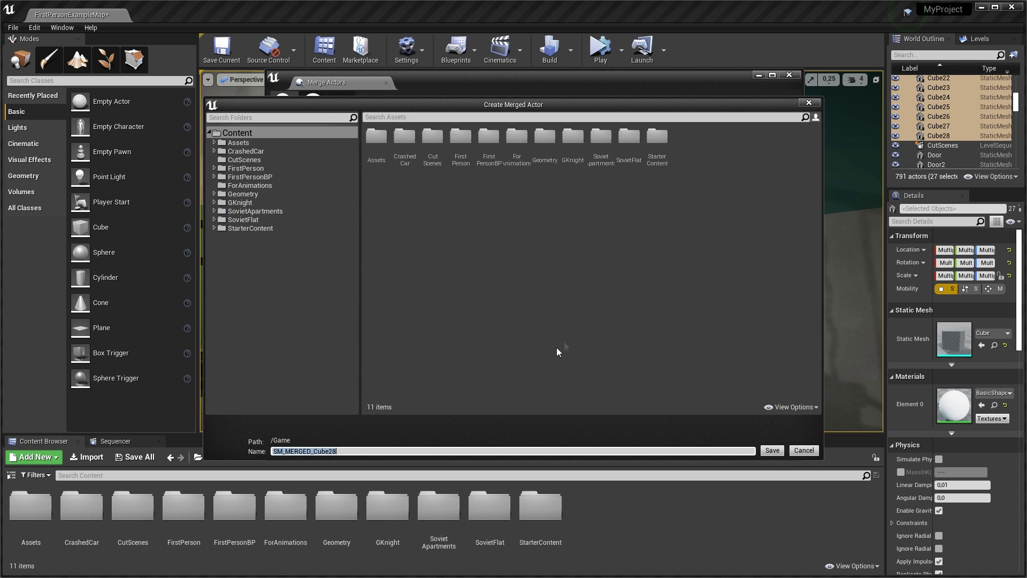
{"action": "type", "text": "Stairs"}
{"action": "key", "text": "Return"}
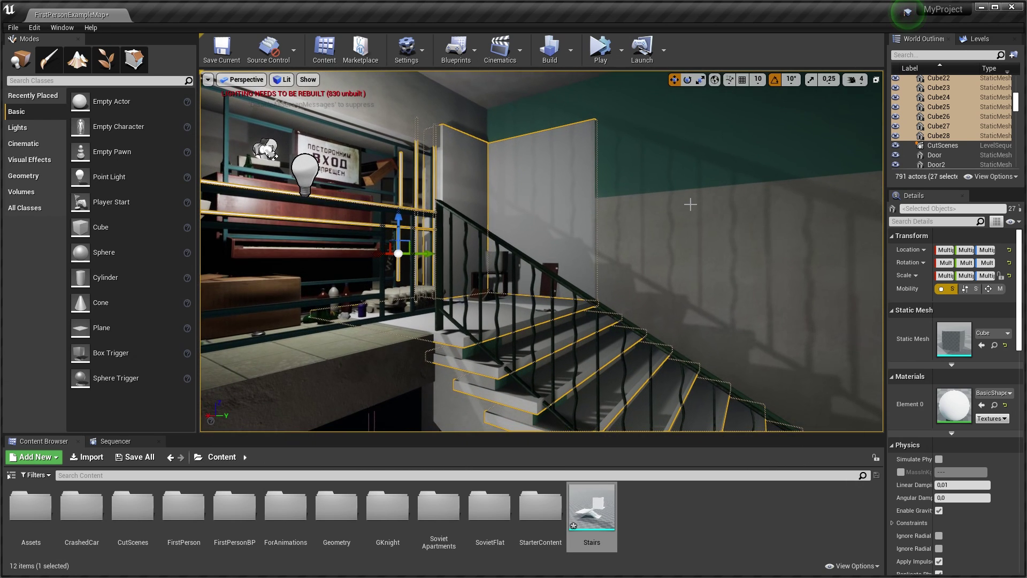
{"action": "left_click_drag", "start_coordinate": [592, 506], "coordinate": [559, 385]}
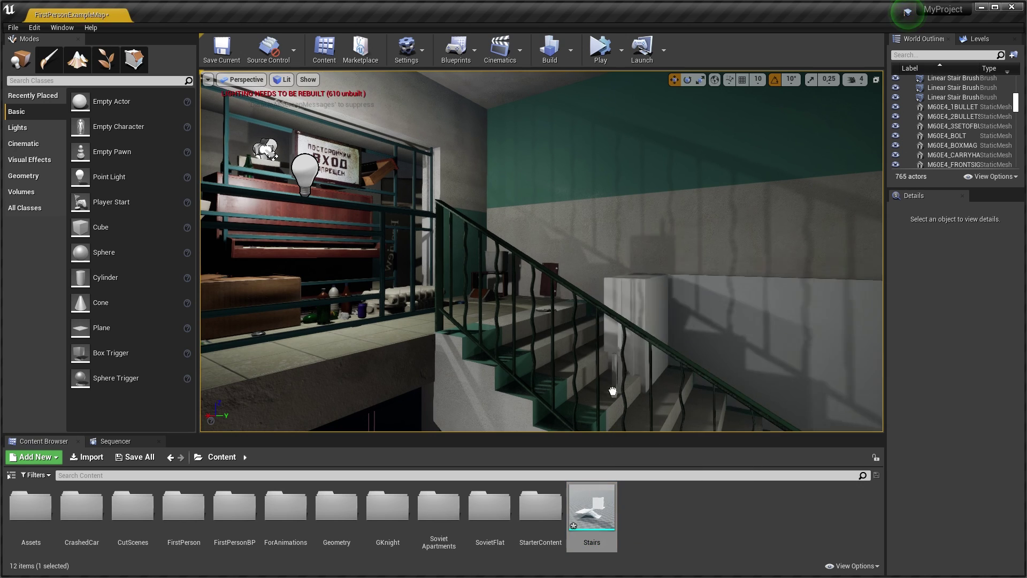
{"action": "key", "text": "ctrl+z"}
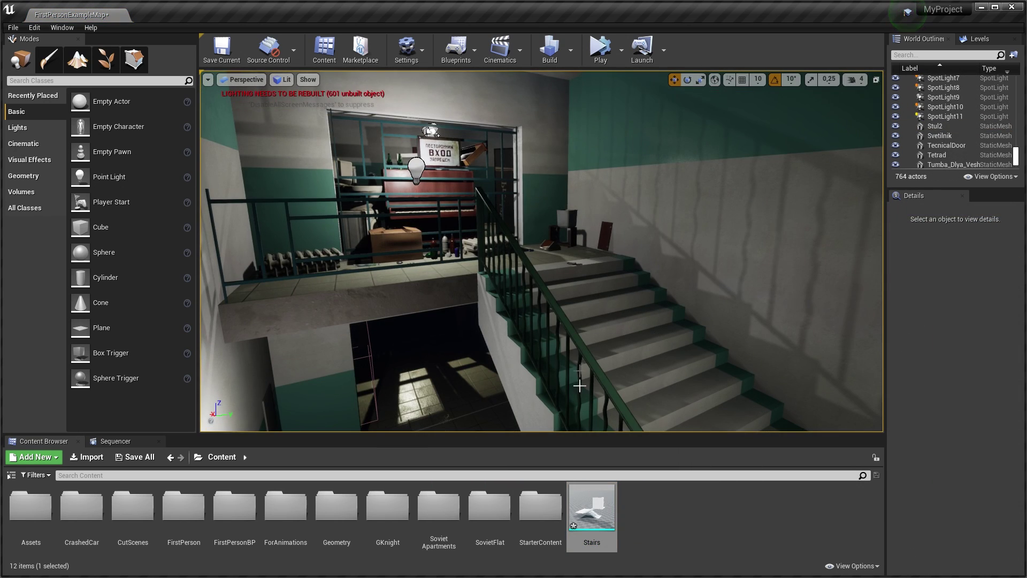
Step: Export the Stairs asset to FBX, overwriting Stairs.FBX with the default export options
{"action": "right_click", "coordinate": [590, 512]}
{"action": "mouse_move", "coordinate": [633, 341]}
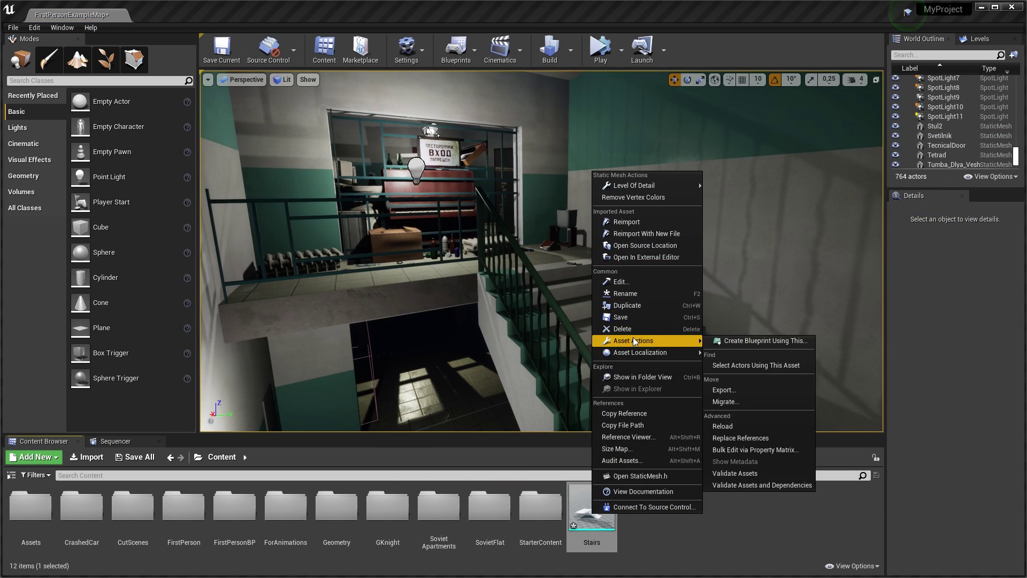
{"action": "left_click", "coordinate": [733, 389]}
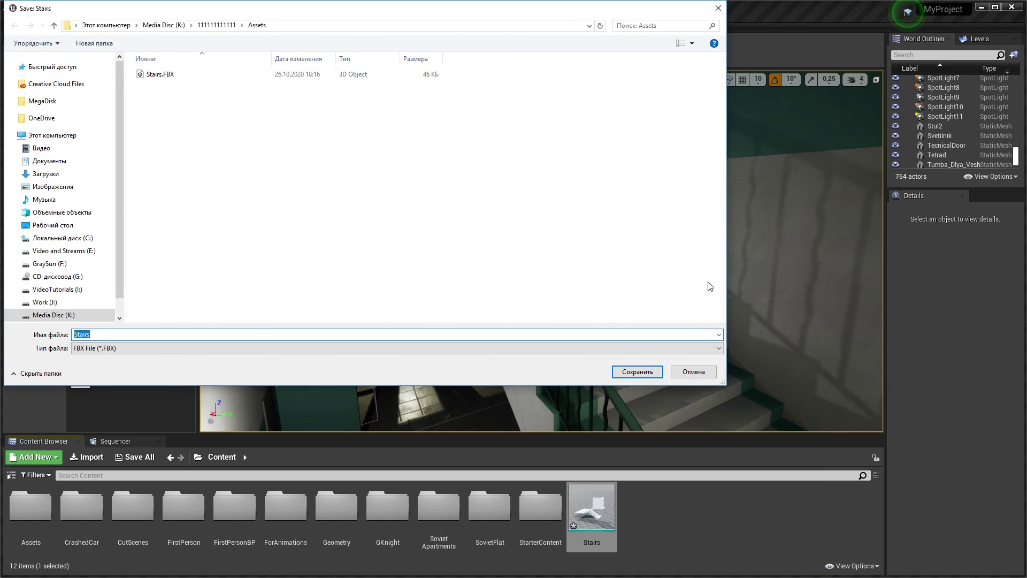
{"action": "double_click", "coordinate": [201, 75]}
{"action": "left_click", "coordinate": [544, 287]}
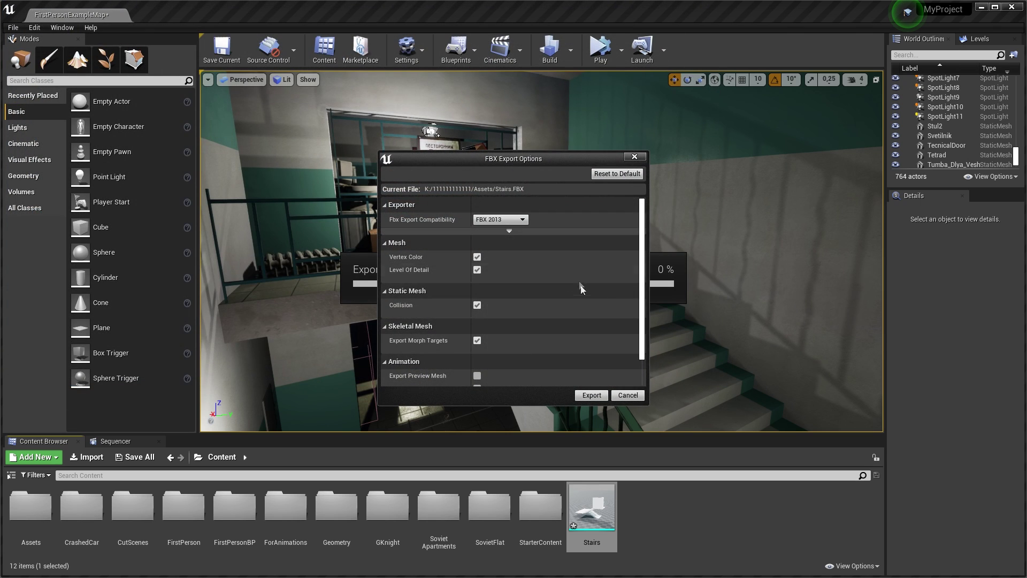
{"action": "left_click", "coordinate": [600, 396]}
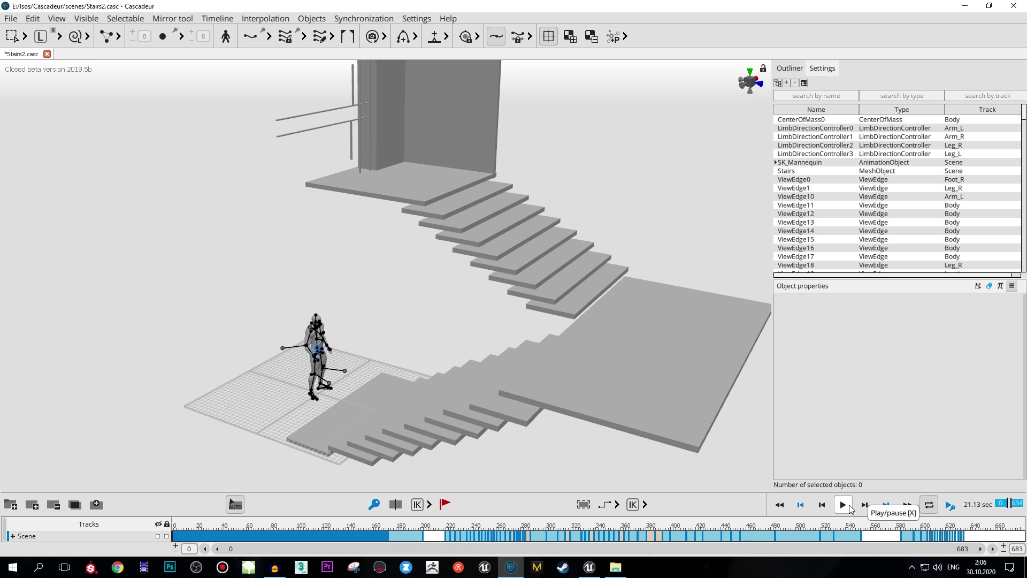
Step: Play the stair-climb repeatedly, pausing to check frames around 180 and 230
{"action": "left_click", "coordinate": [843, 505]}
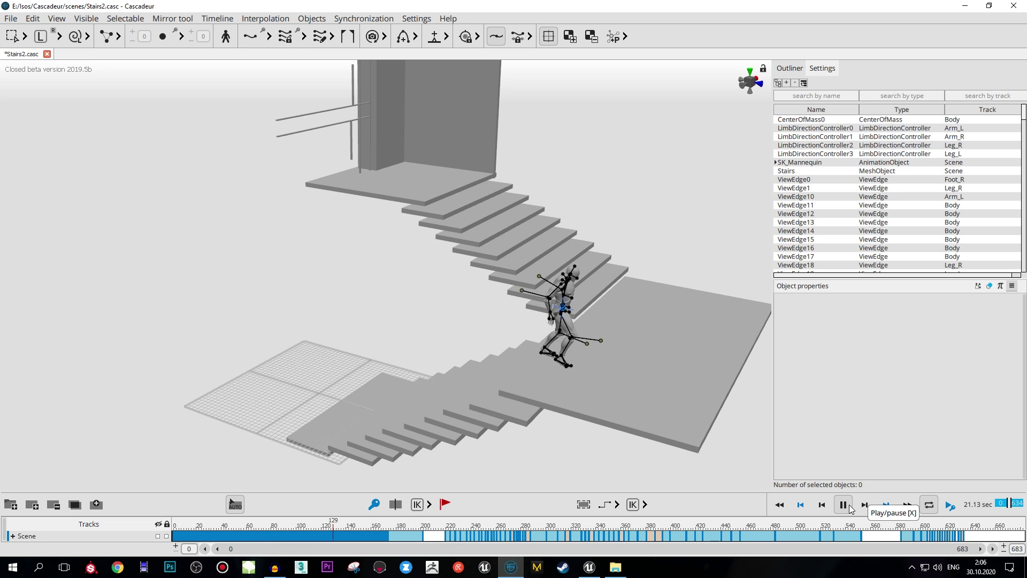
{"action": "left_click", "coordinate": [850, 508]}
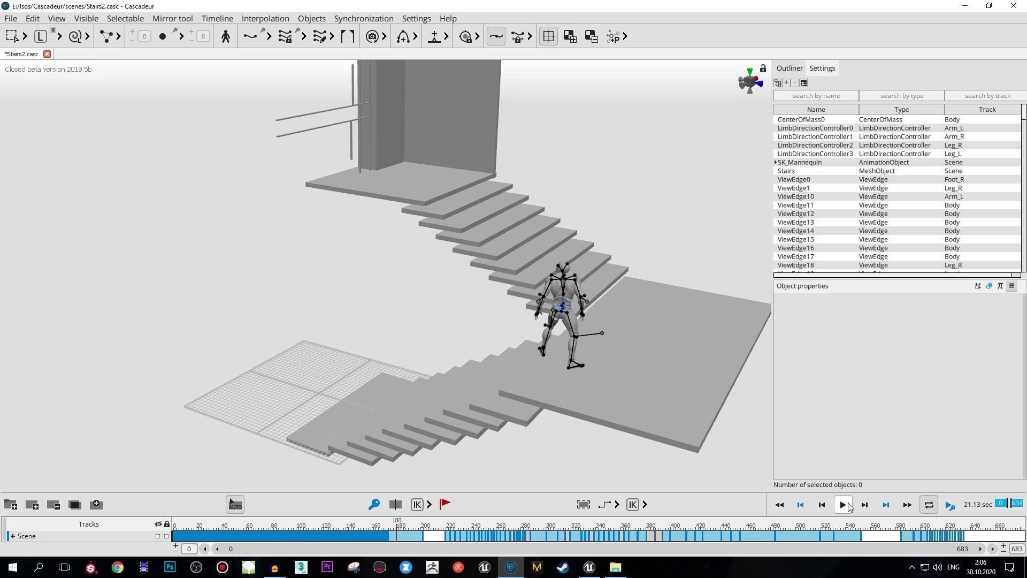
{"action": "left_click", "coordinate": [850, 507]}
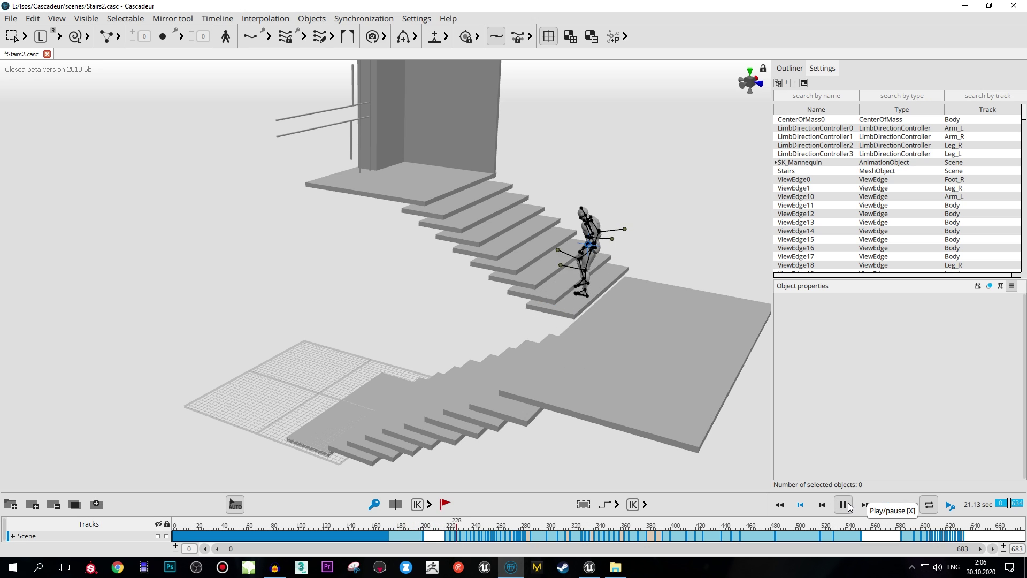
{"action": "key", "text": "x"}
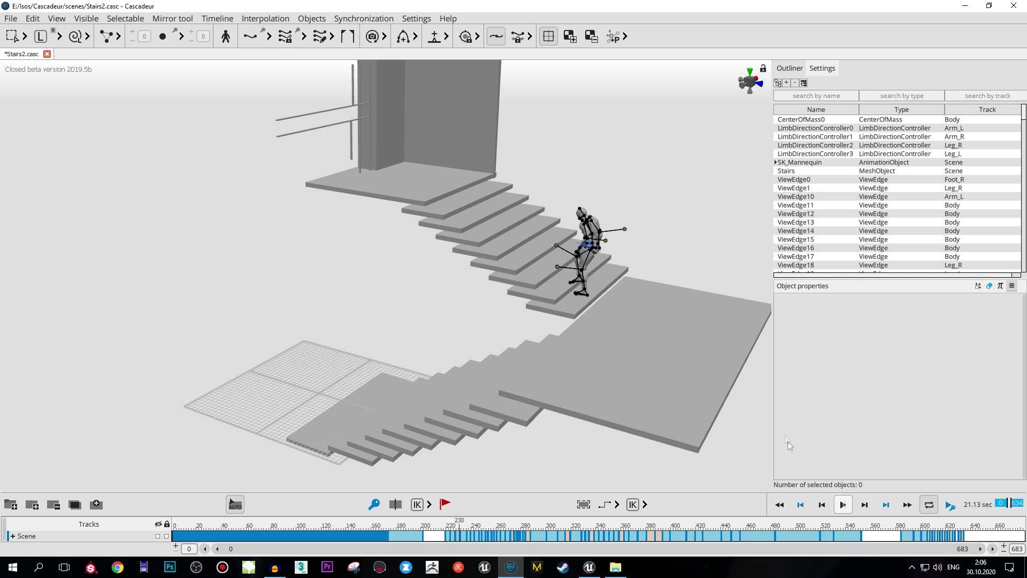
{"action": "left_click", "coordinate": [842, 504]}
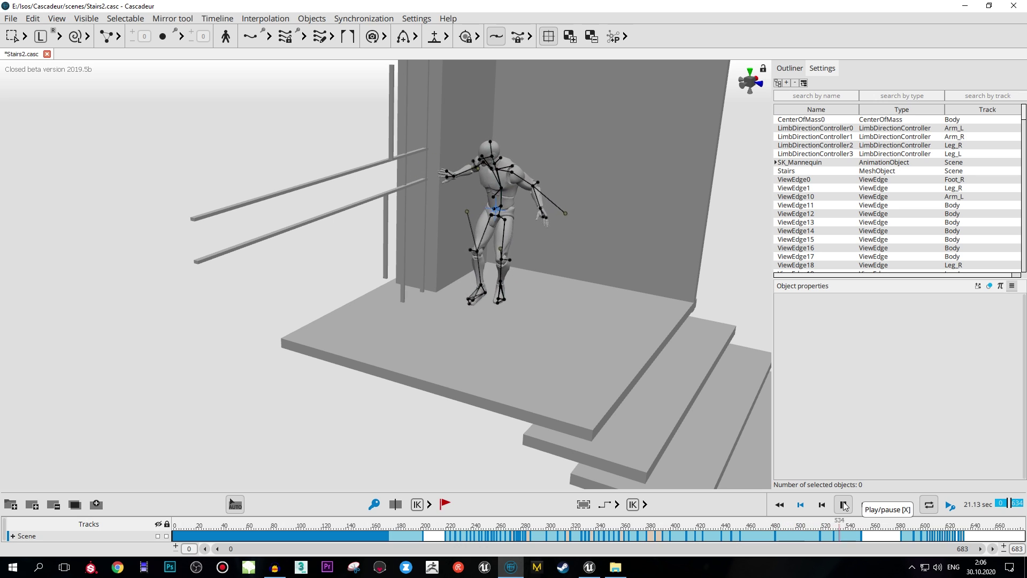
{"action": "left_click", "coordinate": [844, 506]}
{"action": "left_click", "coordinate": [676, 536]}
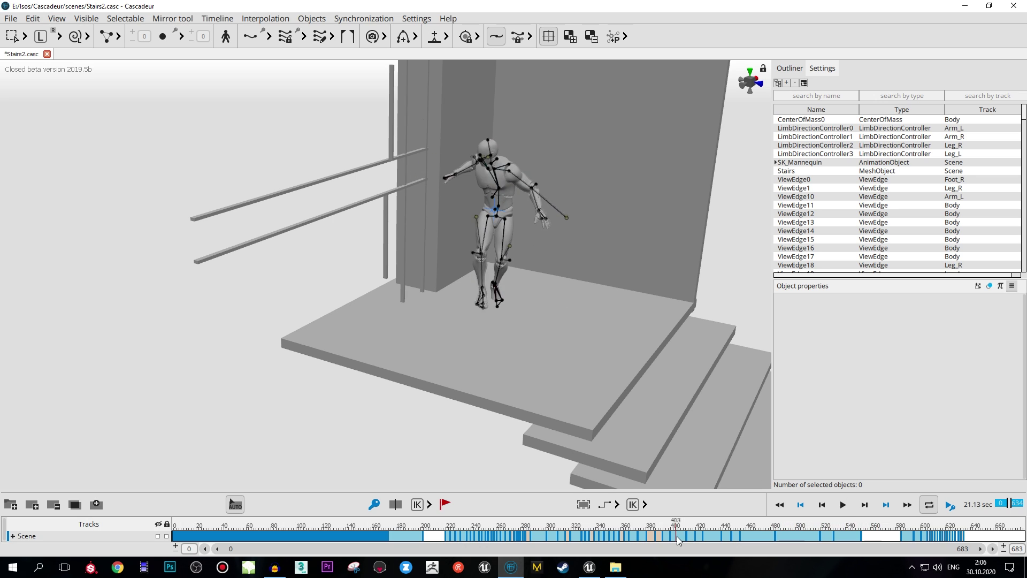
{"action": "left_click_drag", "start_coordinate": [676, 536], "coordinate": [686, 535]}
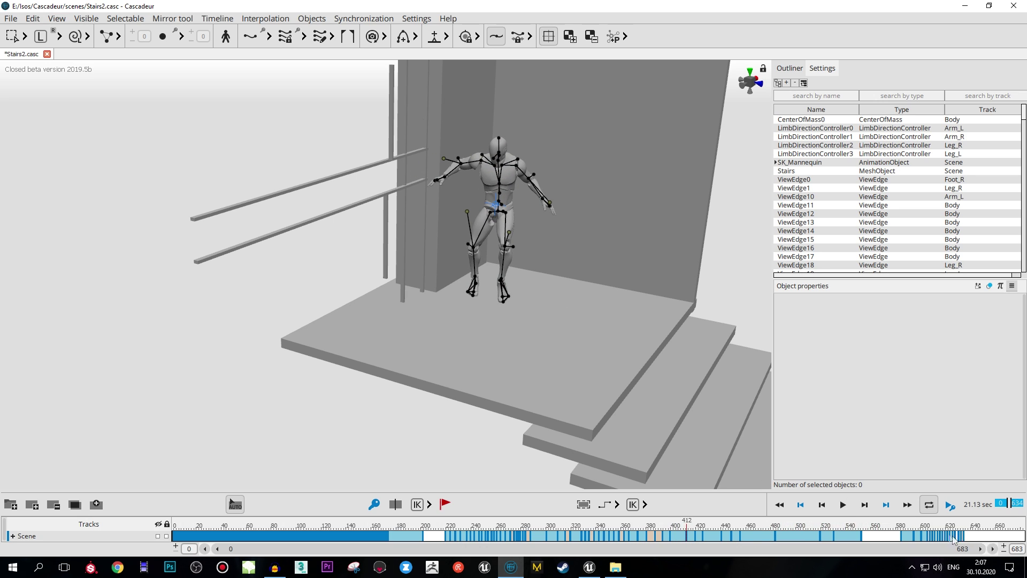
{"action": "left_click", "coordinate": [894, 535]}
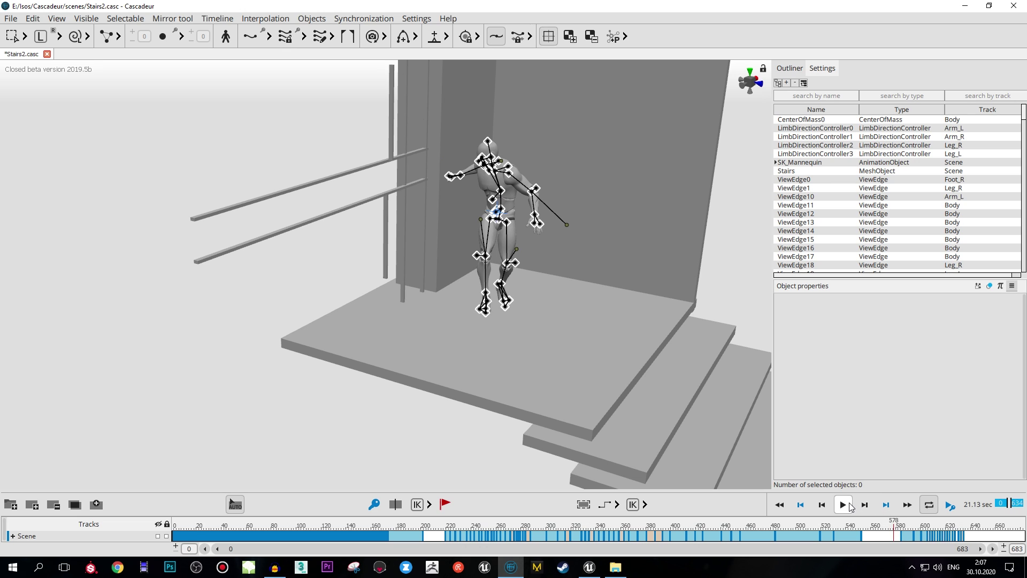
{"action": "left_click", "coordinate": [844, 504]}
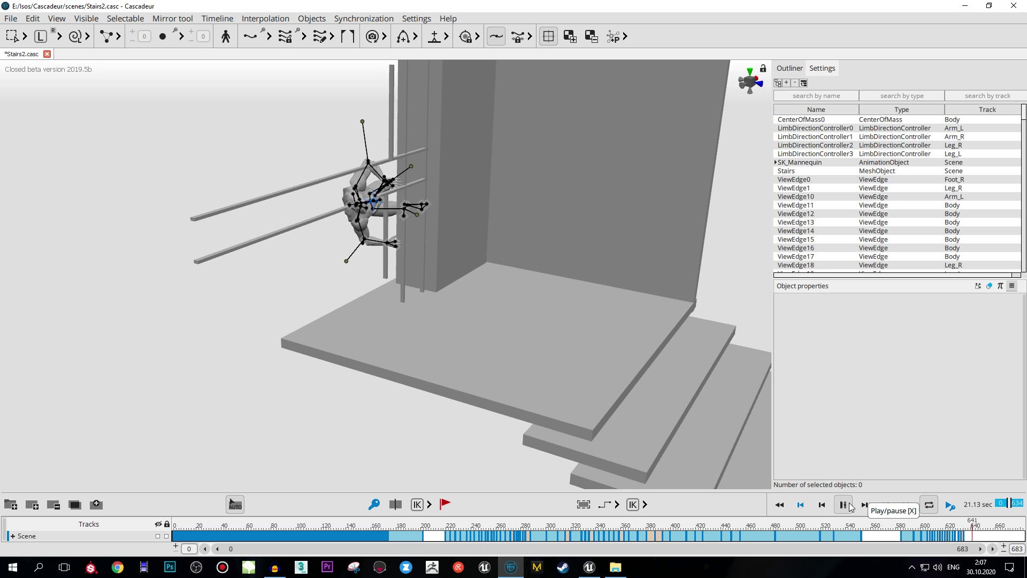
{"action": "left_click", "coordinate": [904, 530]}
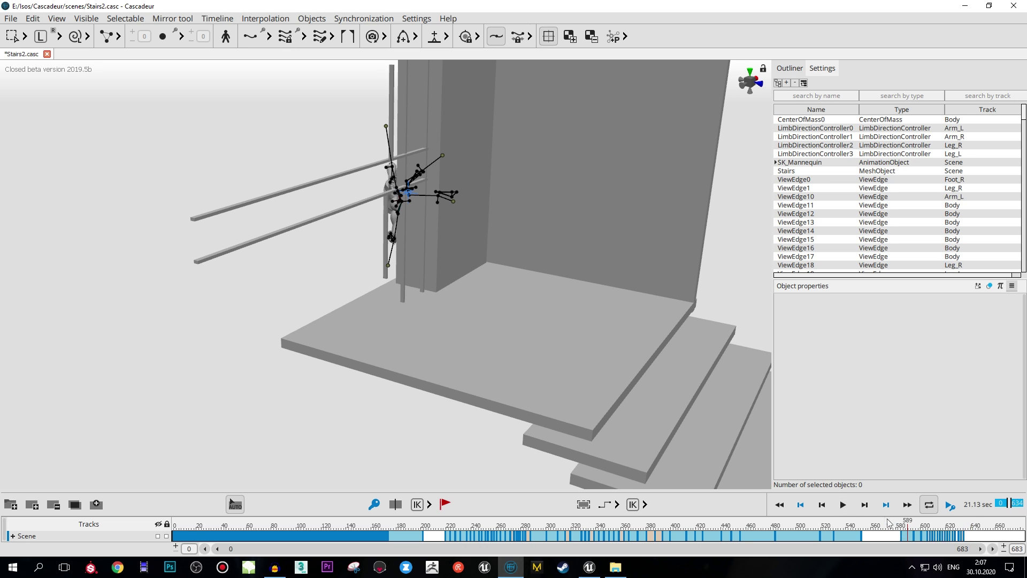
{"action": "left_click", "coordinate": [850, 506]}
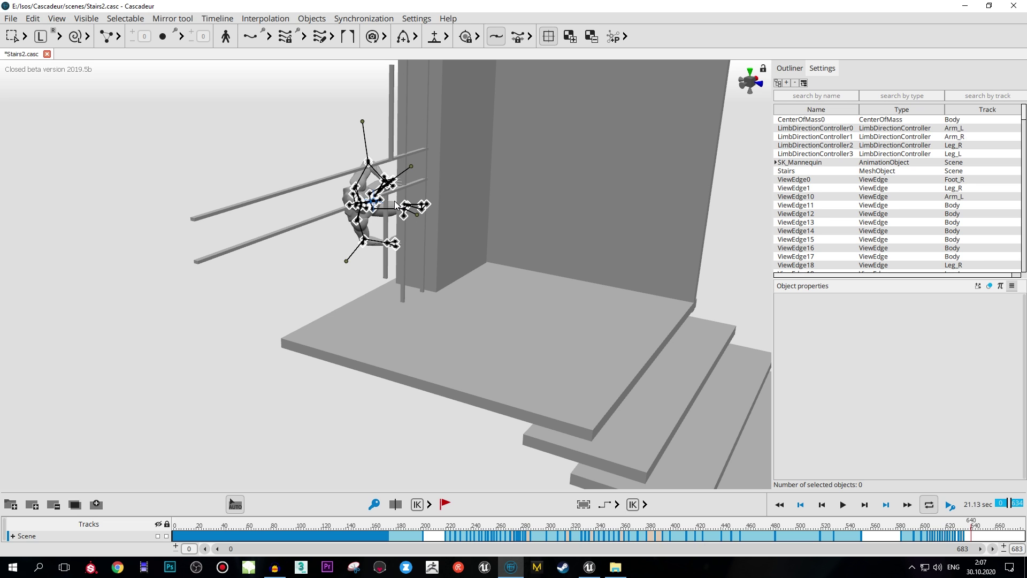
Step: Frame the whole staircase, go to frame 347 and expand the keyframe interpolation buttons
{"action": "scroll", "coordinate": [396, 205], "scroll_direction": "down", "scroll_amount": 3}
{"action": "right_click_drag", "start_coordinate": [431, 313], "coordinate": [510, 176]}
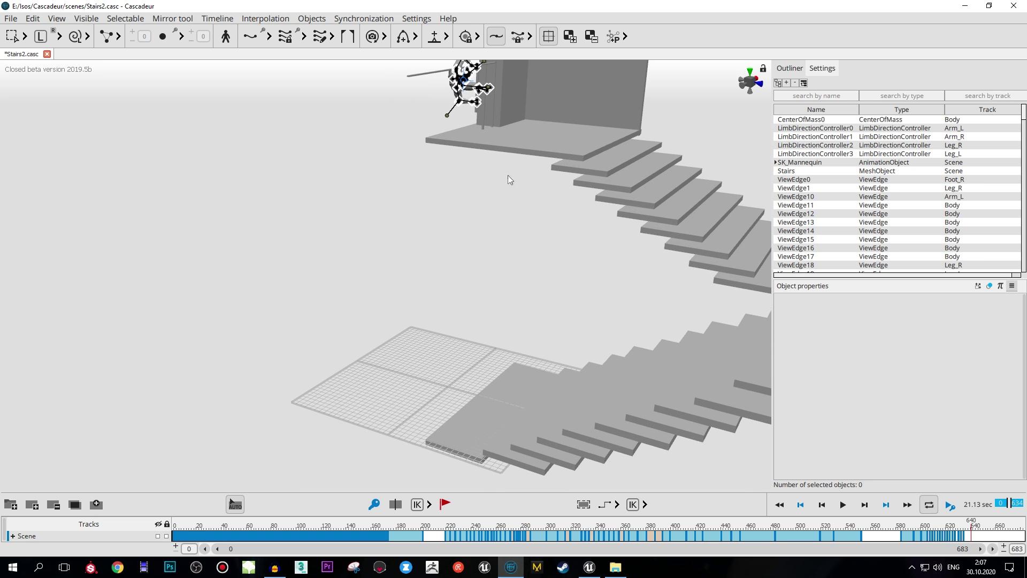
{"action": "scroll", "coordinate": [508, 175], "scroll_direction": "up", "scroll_amount": 1}
{"action": "middle_click_drag", "start_coordinate": [493, 200], "coordinate": [314, 238]}
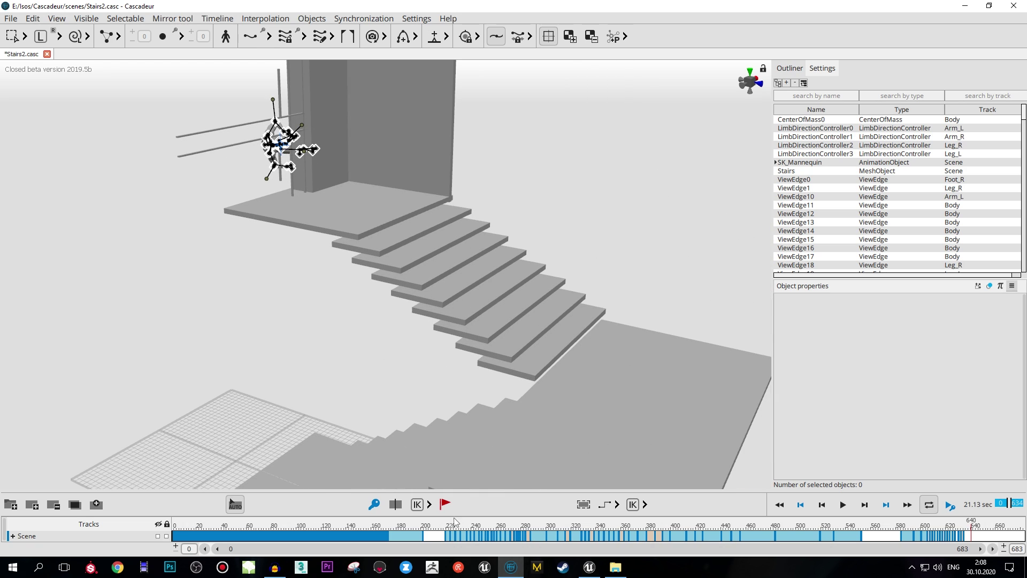
{"action": "left_click", "coordinate": [605, 525]}
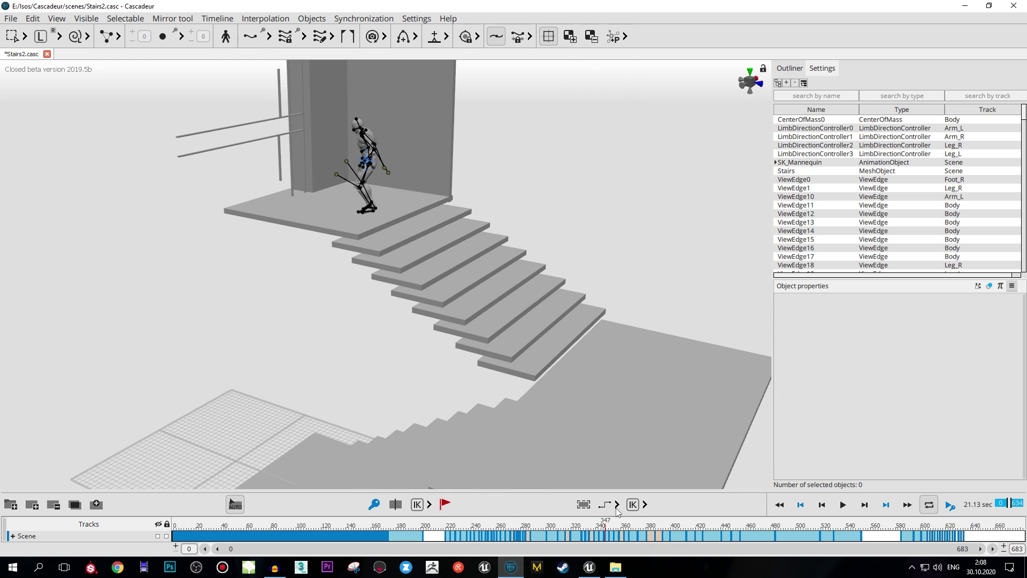
{"action": "left_click", "coordinate": [617, 505]}
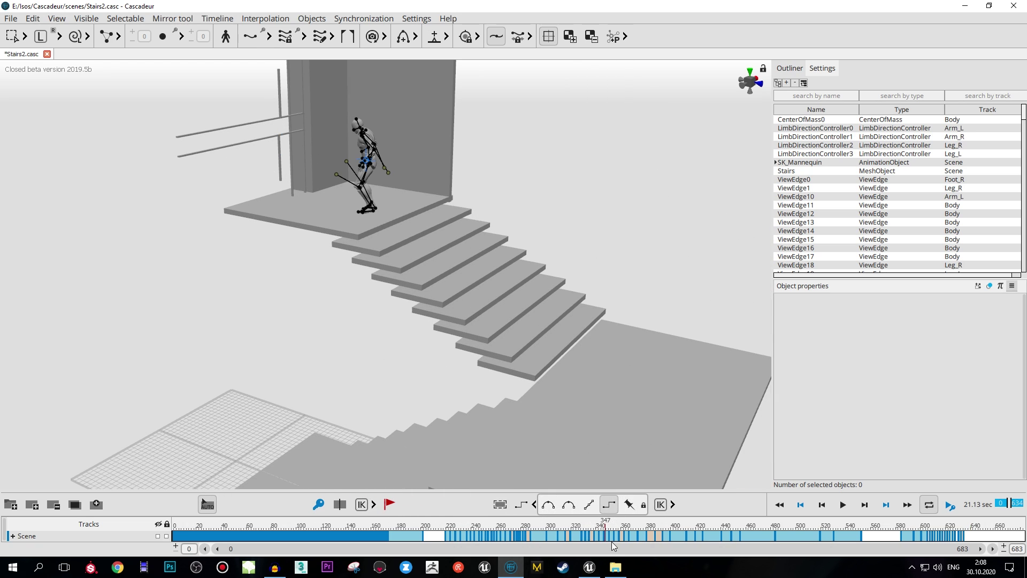
Step: Zoom the timeline in, move to frame 380 and play-check the character on the top landing
{"action": "scroll", "coordinate": [607, 535], "scroll_direction": "up", "scroll_amount": 2}
{"action": "scroll", "coordinate": [610, 534], "scroll_direction": "up", "scroll_amount": 2}
{"action": "scroll", "coordinate": [615, 533], "scroll_direction": "up", "scroll_amount": 4}
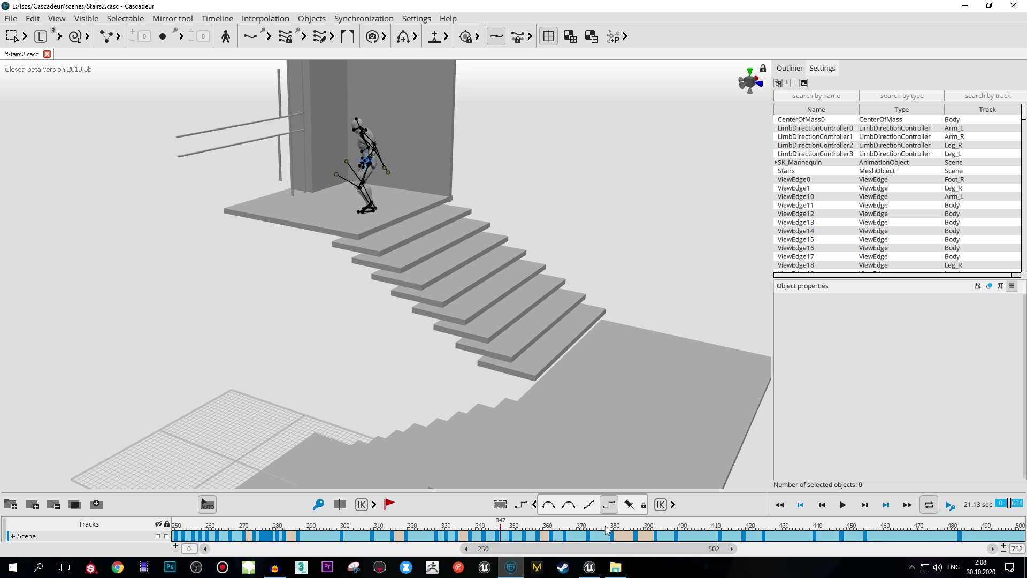
{"action": "scroll", "coordinate": [626, 532], "scroll_direction": "up", "scroll_amount": 2}
{"action": "left_click", "coordinate": [646, 526]}
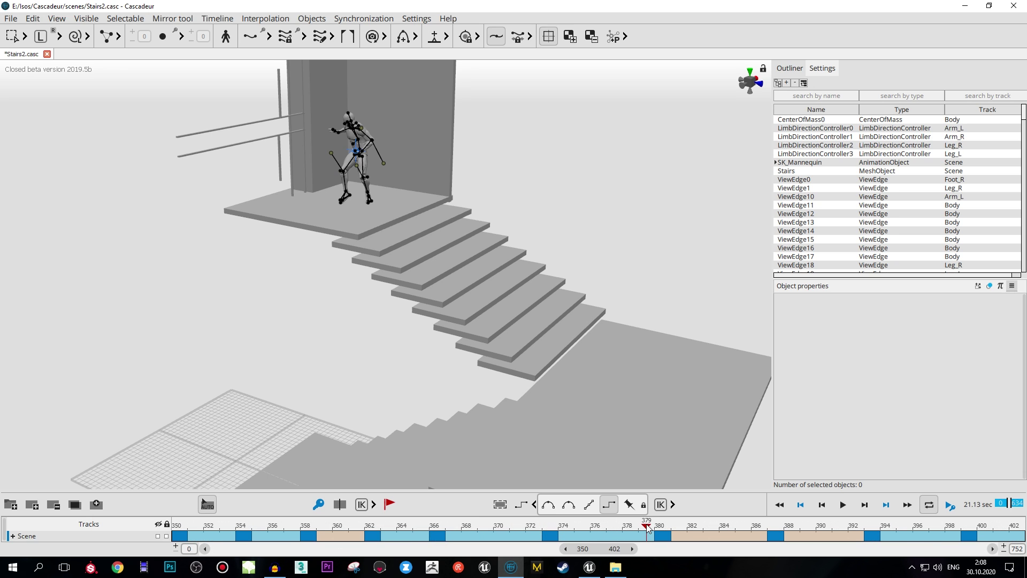
{"action": "left_click", "coordinate": [660, 524]}
{"action": "middle_click_drag", "start_coordinate": [397, 211], "coordinate": [444, 307]}
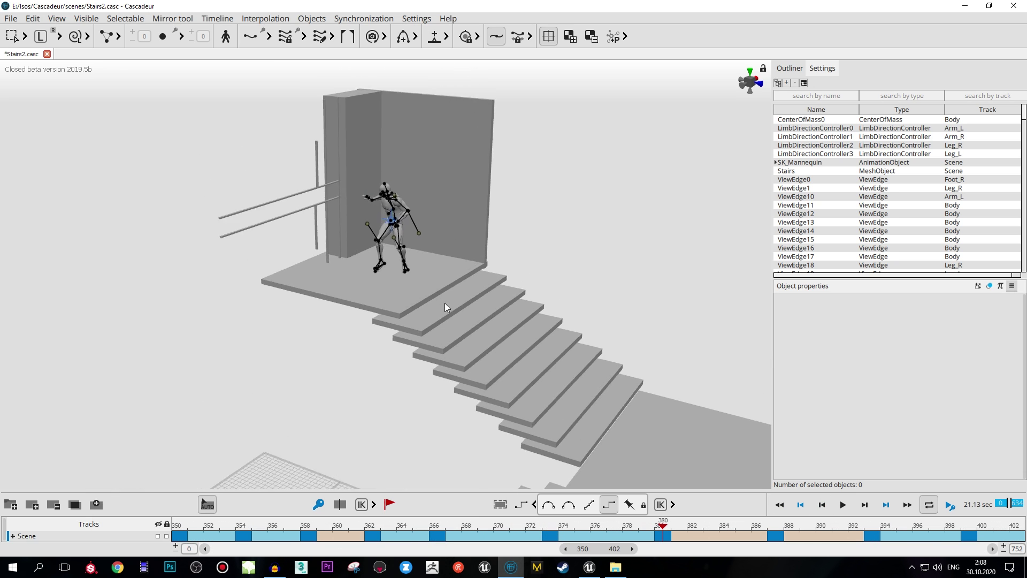
{"action": "scroll", "coordinate": [444, 303], "scroll_direction": "up", "scroll_amount": 5}
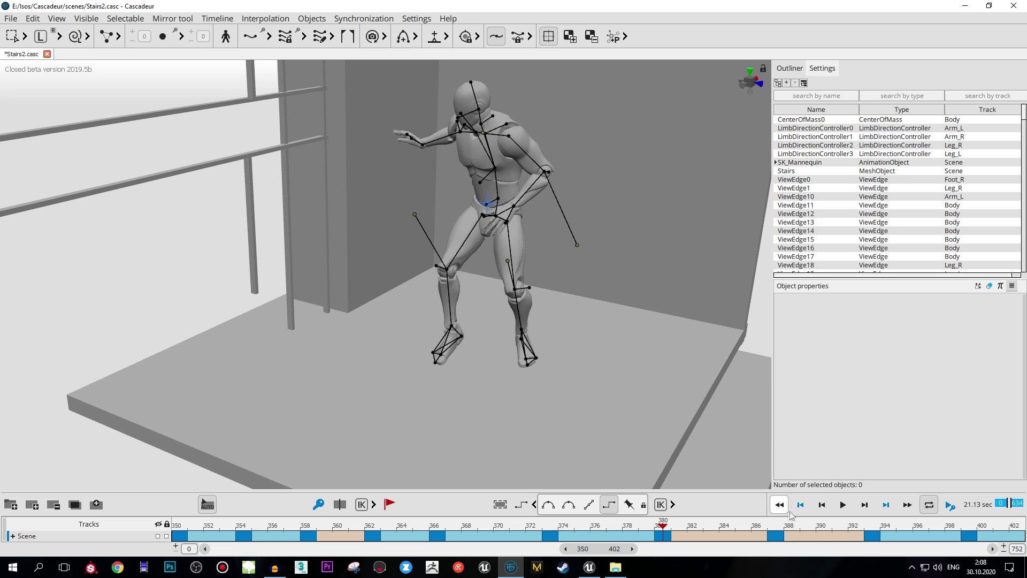
{"action": "left_click", "coordinate": [843, 506]}
{"action": "left_click", "coordinate": [843, 506]}
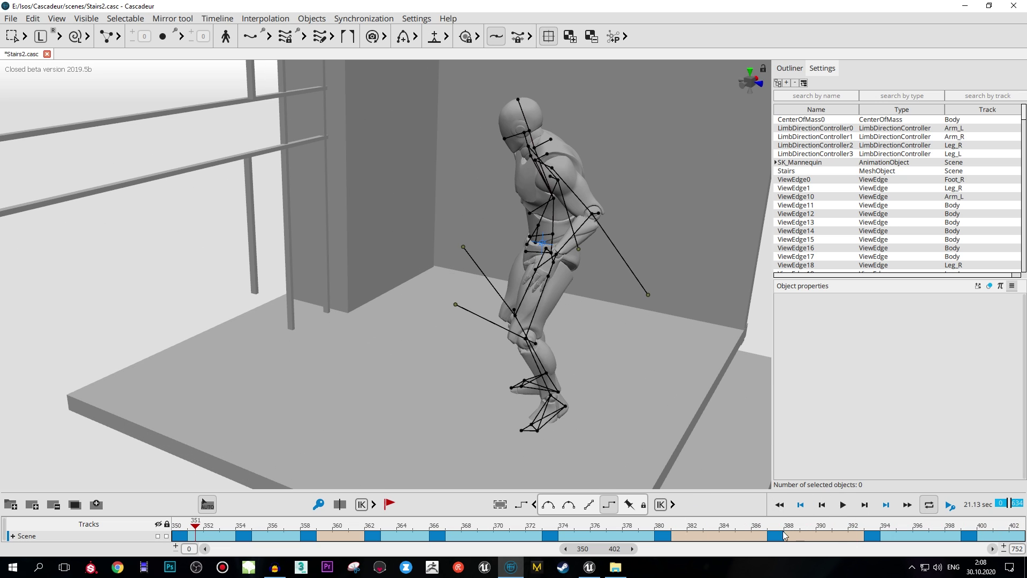
{"action": "left_click_drag", "start_coordinate": [671, 522], "coordinate": [663, 530]}
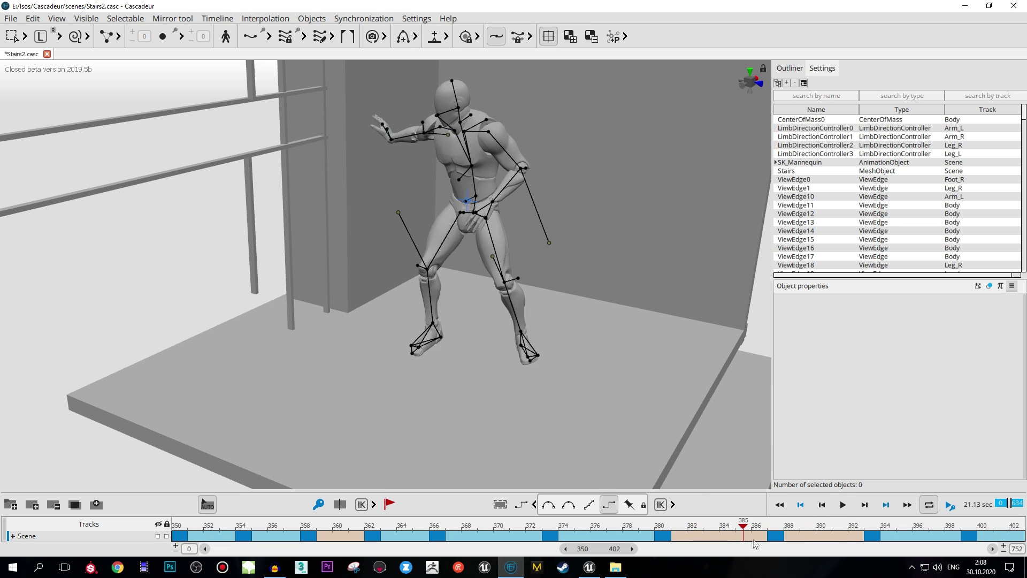
Step: Test Bezier interpolation between keys 380 and 387, scrubbing frames 368–393 to review it
{"action": "left_click", "coordinate": [663, 538]}
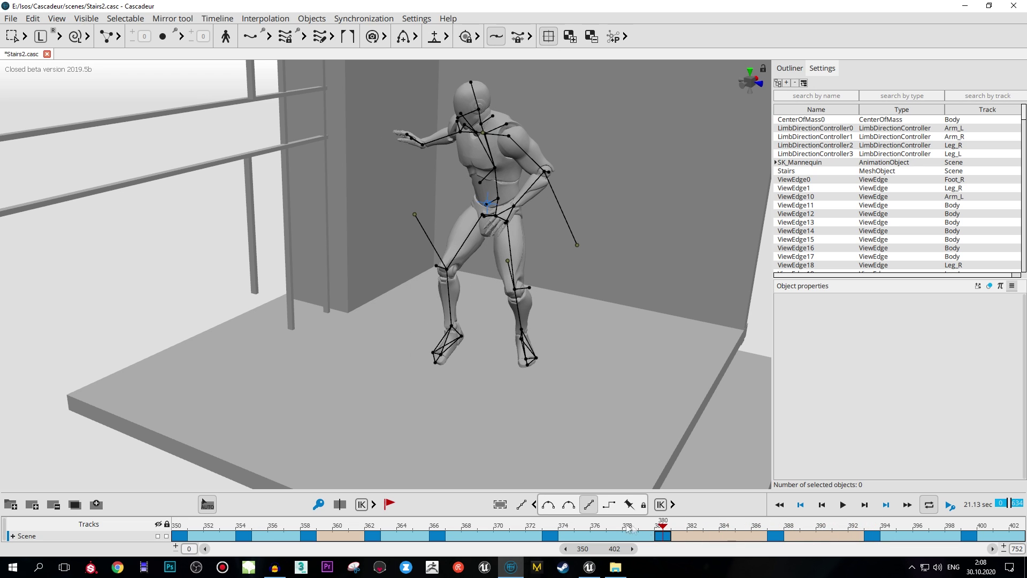
{"action": "left_click", "coordinate": [781, 538]}
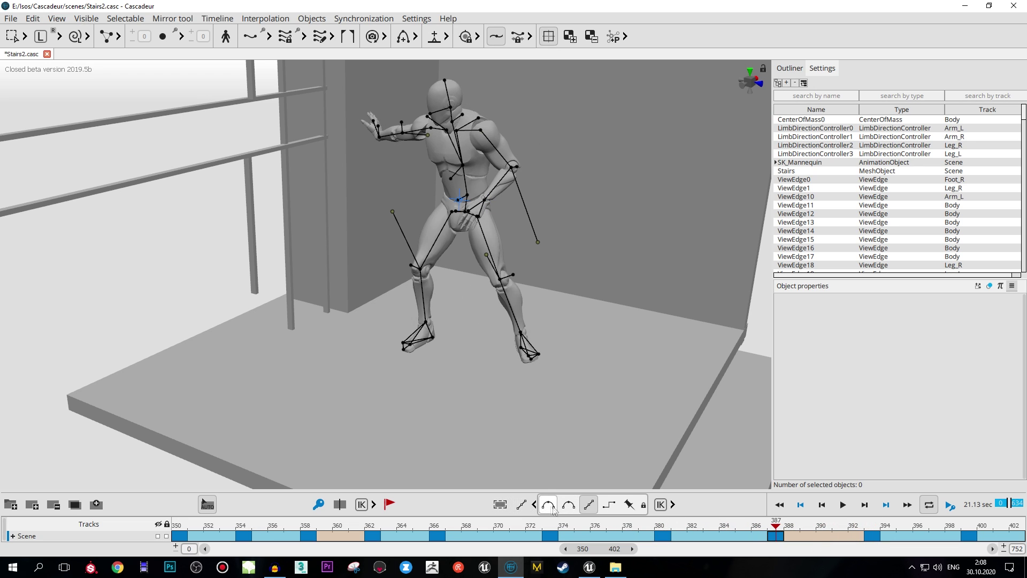
{"action": "left_click", "coordinate": [553, 509]}
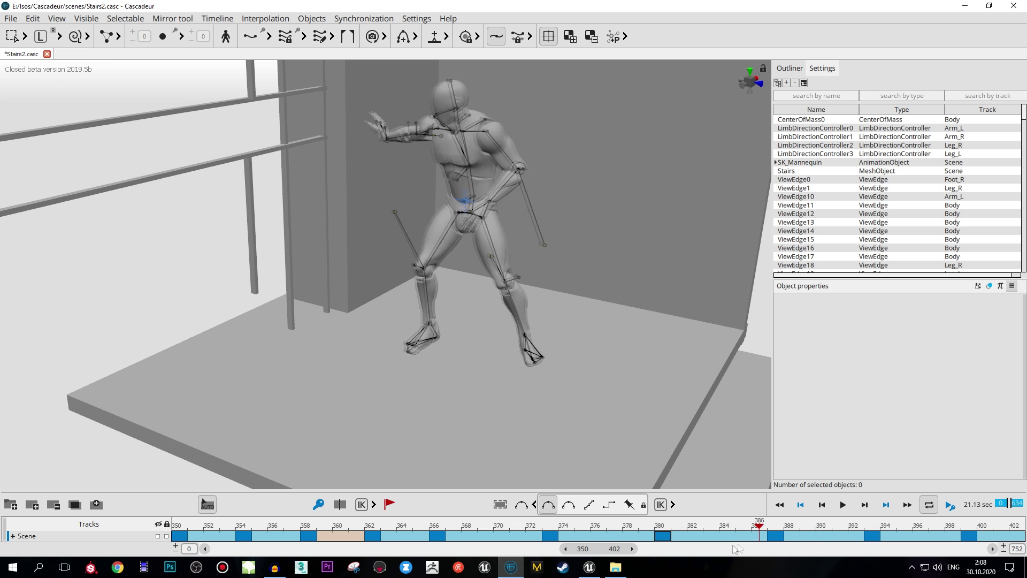
{"action": "left_click_drag", "start_coordinate": [736, 549], "coordinate": [872, 556]}
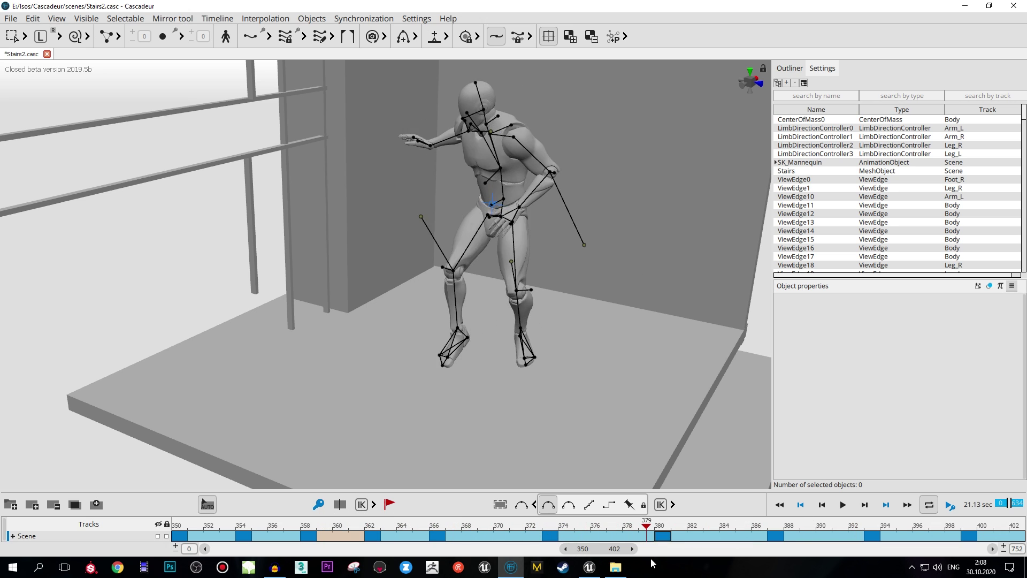
{"action": "left_click", "coordinate": [481, 538]}
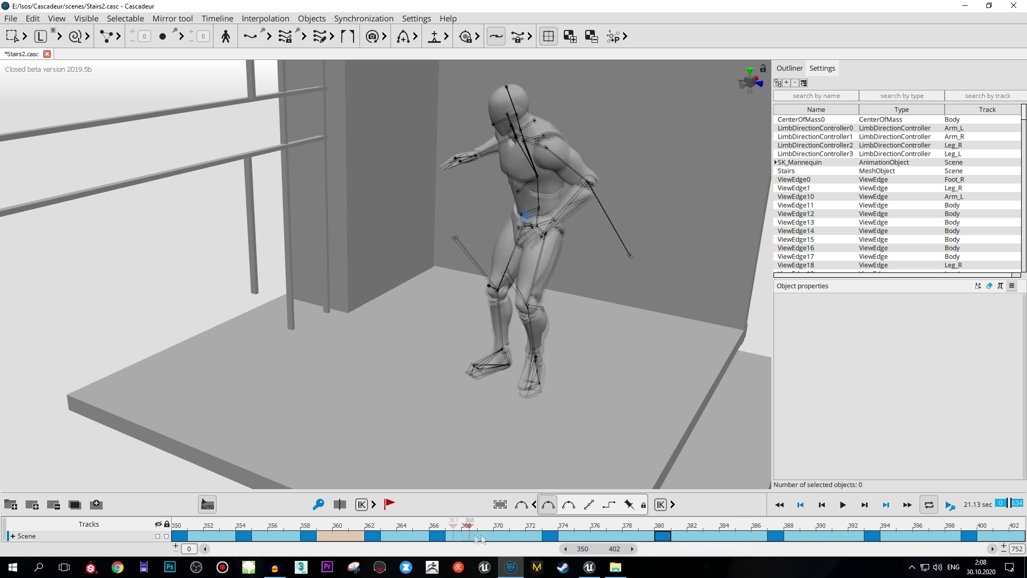
{"action": "mouse_move", "coordinate": [480, 539]}
{"action": "left_mouse_down"}
{"action": "mouse_move", "coordinate": [691, 547]}
{"action": "mouse_move", "coordinate": [549, 538]}
{"action": "left_mouse_up"}
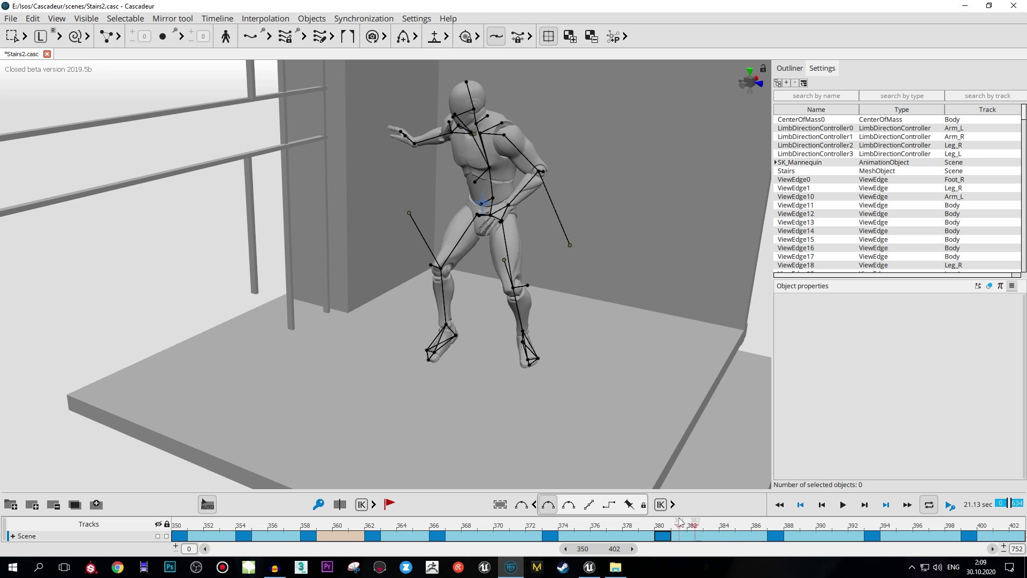
Step: Make the 380–386 interval Linear and extend the linear stretch back to key 373
{"action": "left_click_drag", "start_coordinate": [695, 536], "coordinate": [662, 537]}
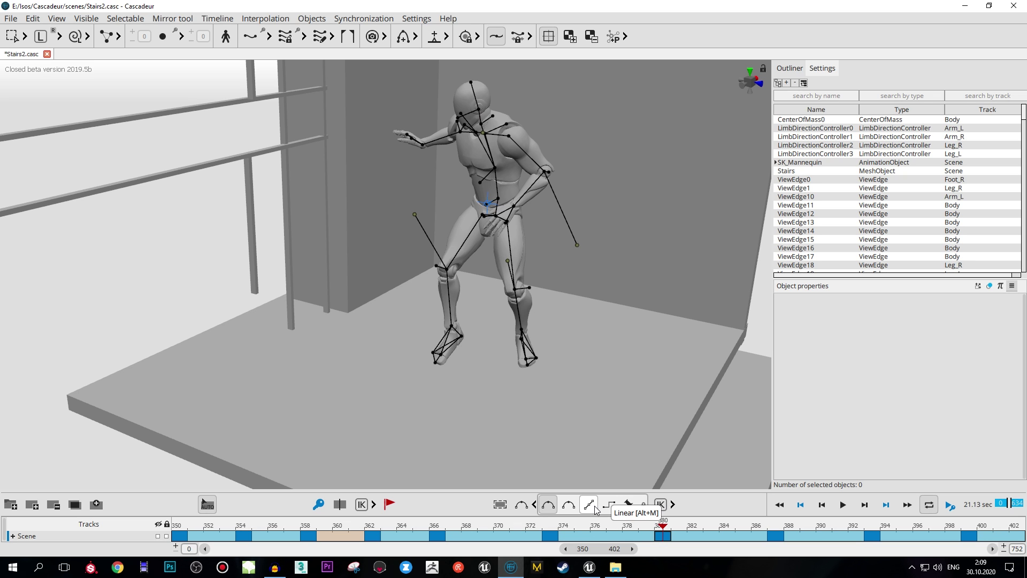
{"action": "left_click", "coordinate": [679, 535]}
{"action": "key", "text": "space"}
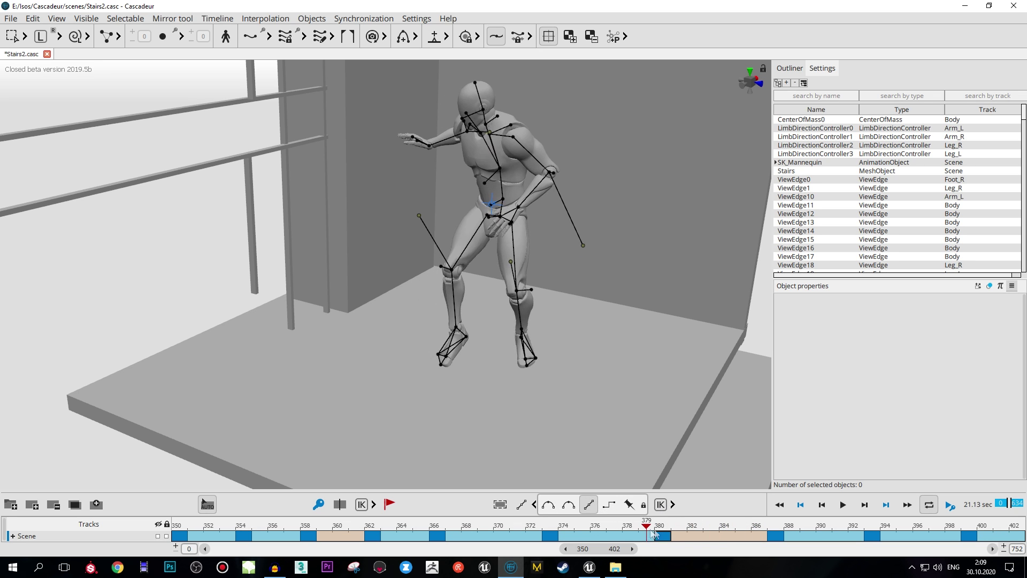
{"action": "left_click_drag", "start_coordinate": [716, 535], "coordinate": [550, 541]}
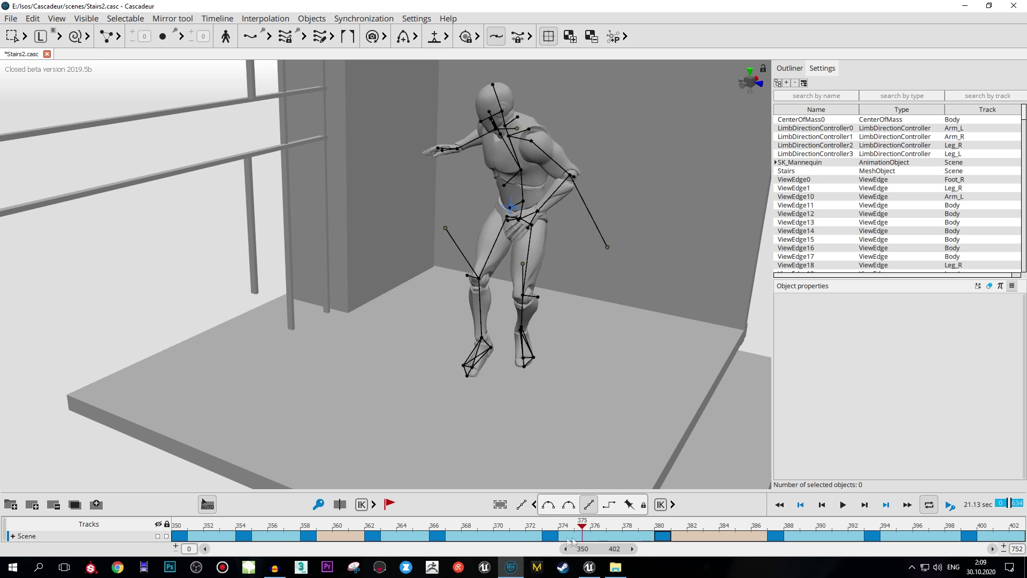
{"action": "left_click", "coordinate": [550, 540], "text": "shift"}
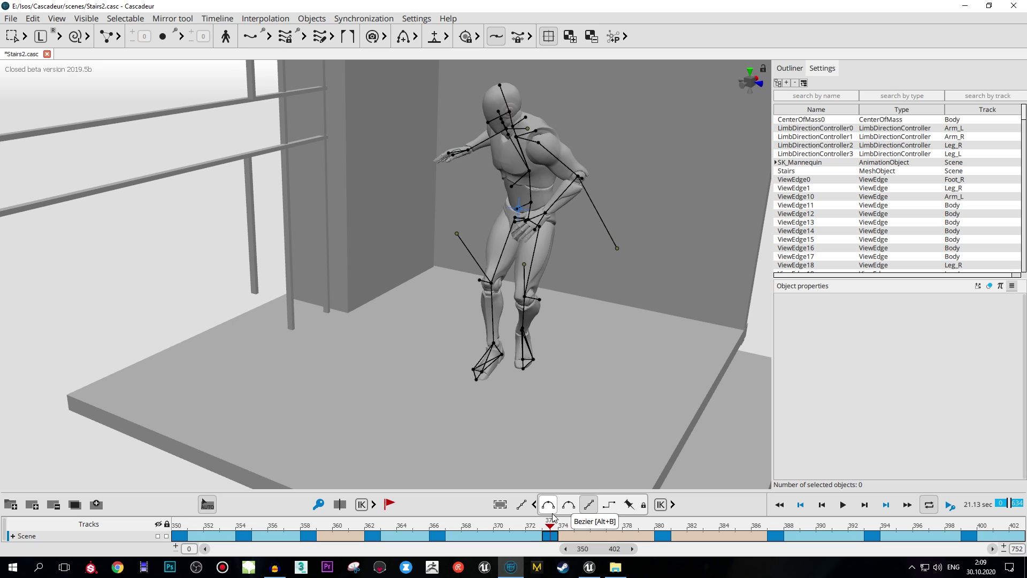
{"action": "scroll", "coordinate": [567, 529], "scroll_direction": "down", "scroll_amount": 5}
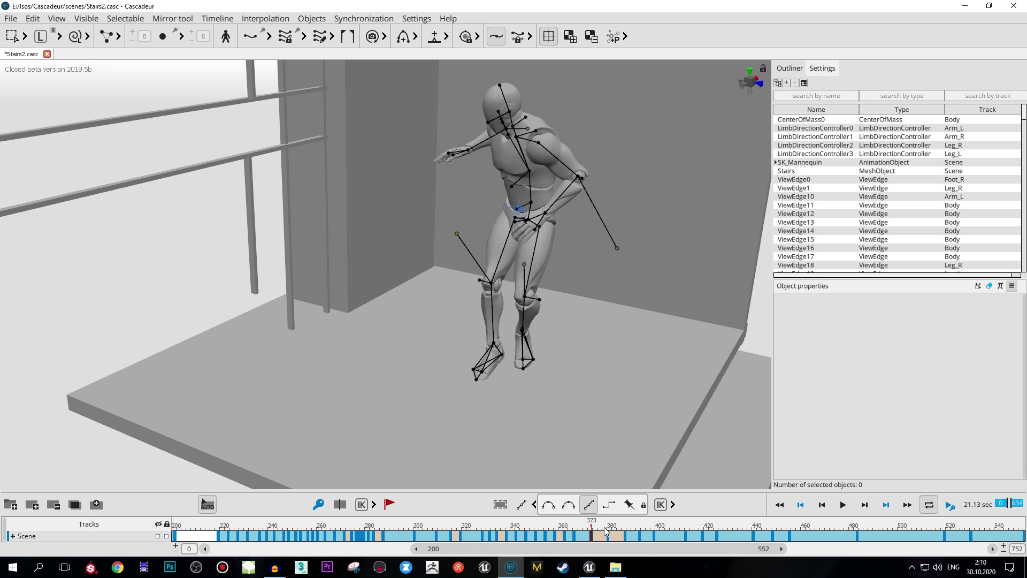
{"action": "scroll", "coordinate": [605, 527], "scroll_direction": "up", "scroll_amount": 5}
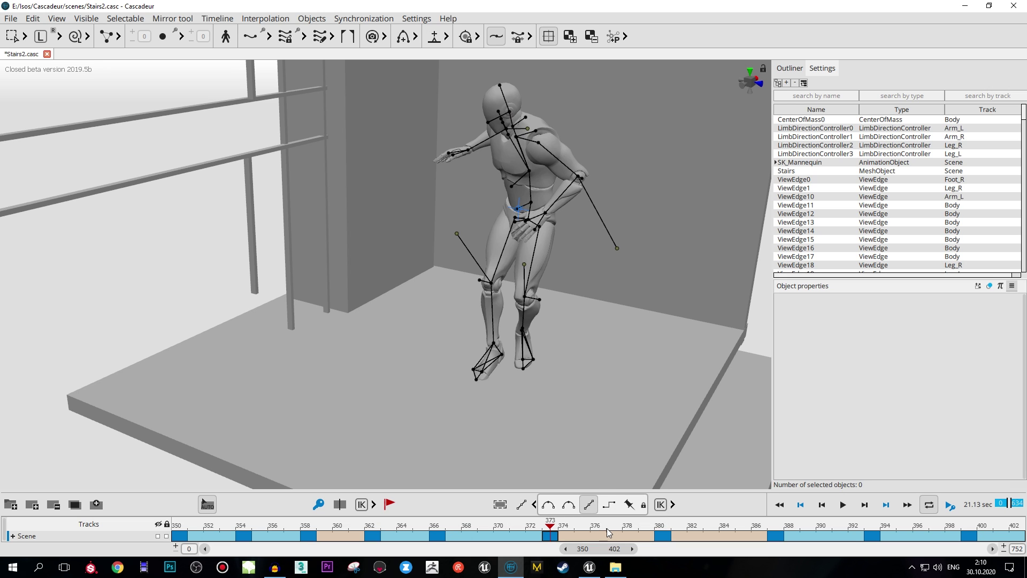
{"action": "scroll", "coordinate": [555, 532], "scroll_direction": "down", "scroll_amount": 5}
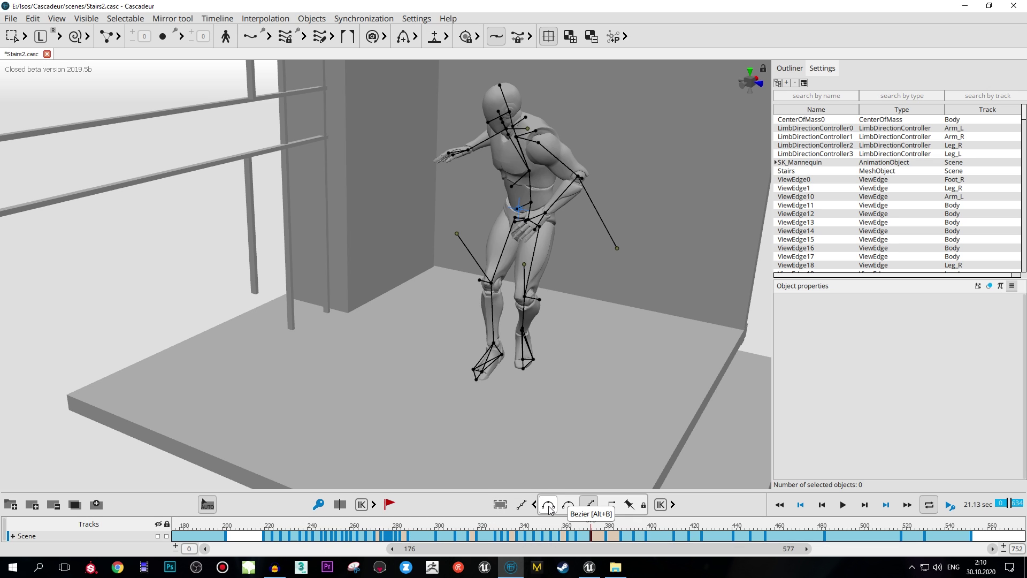
{"action": "scroll", "coordinate": [590, 531], "scroll_direction": "up", "scroll_amount": 3}
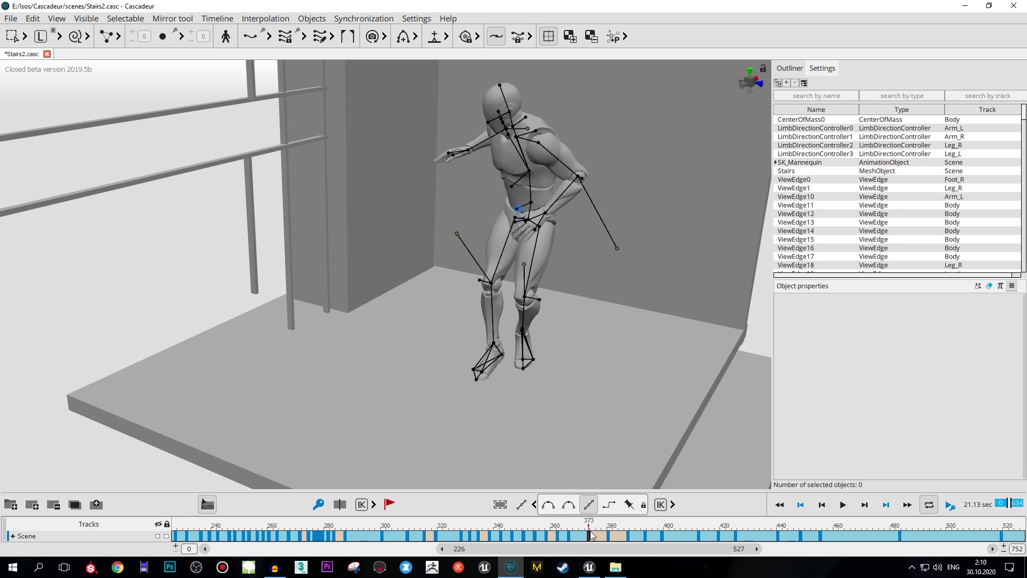
{"action": "scroll", "coordinate": [589, 530], "scroll_direction": "up", "scroll_amount": 2}
{"action": "left_click", "coordinate": [597, 530]}
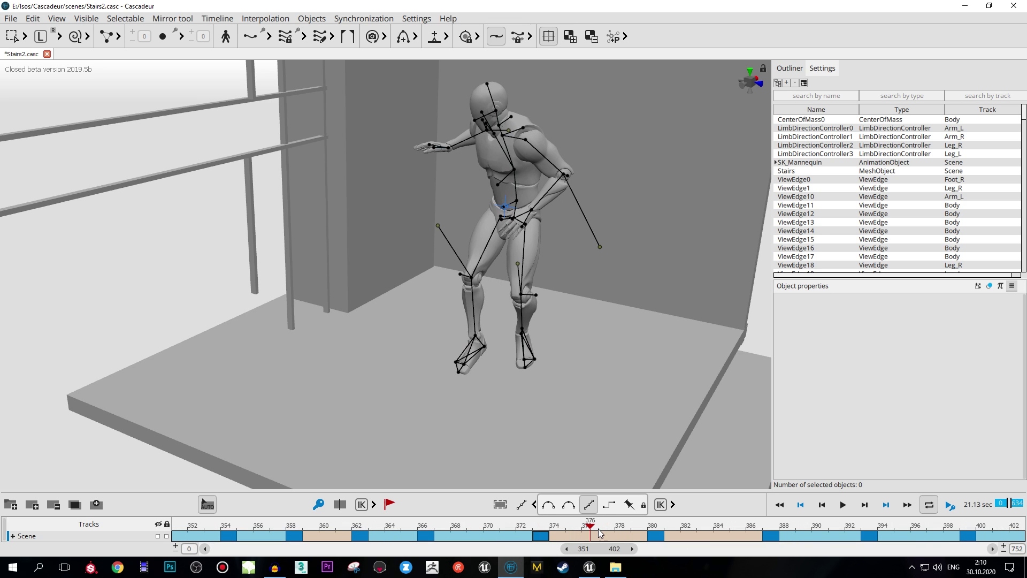
{"action": "left_click", "coordinate": [706, 529]}
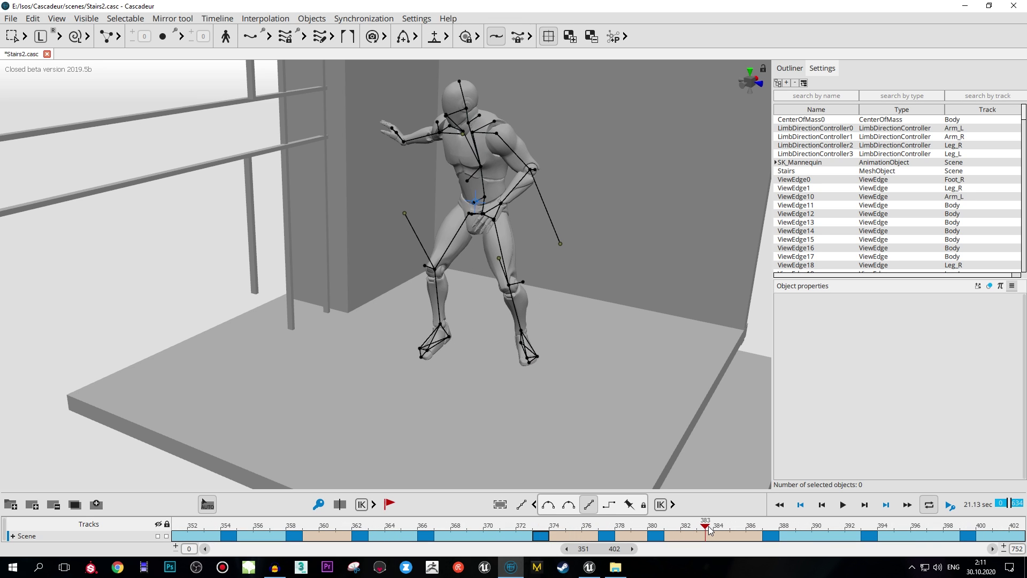
{"action": "left_click", "coordinate": [318, 504]}
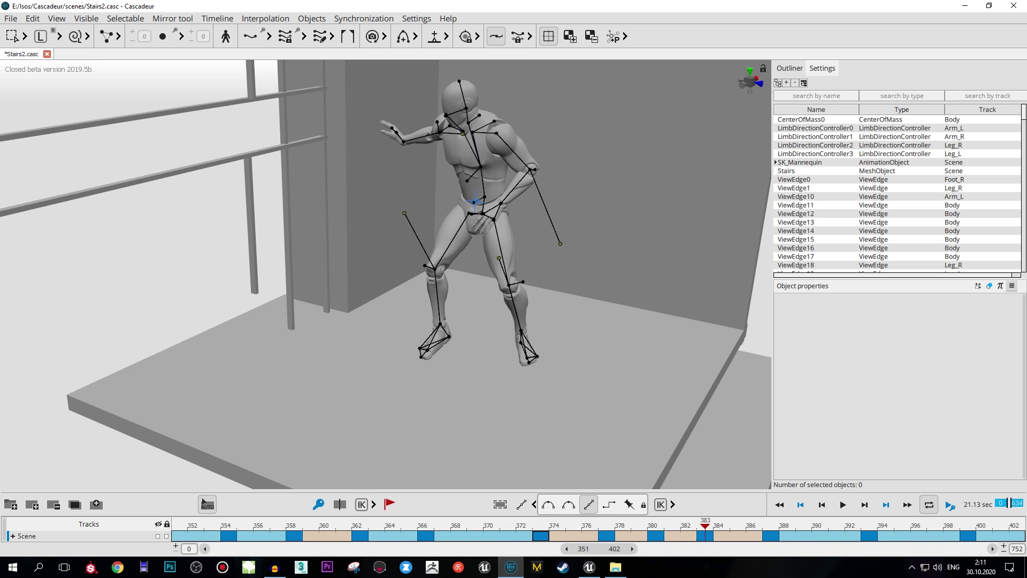
{"action": "left_click", "coordinate": [541, 537]}
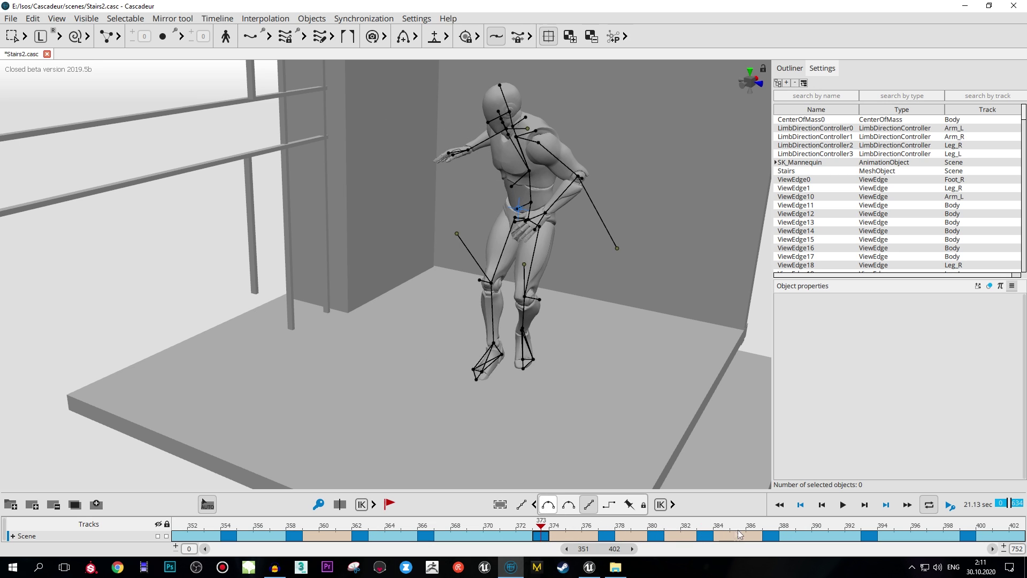
{"action": "left_click", "coordinate": [592, 535]}
{"action": "left_click", "coordinate": [607, 535]}
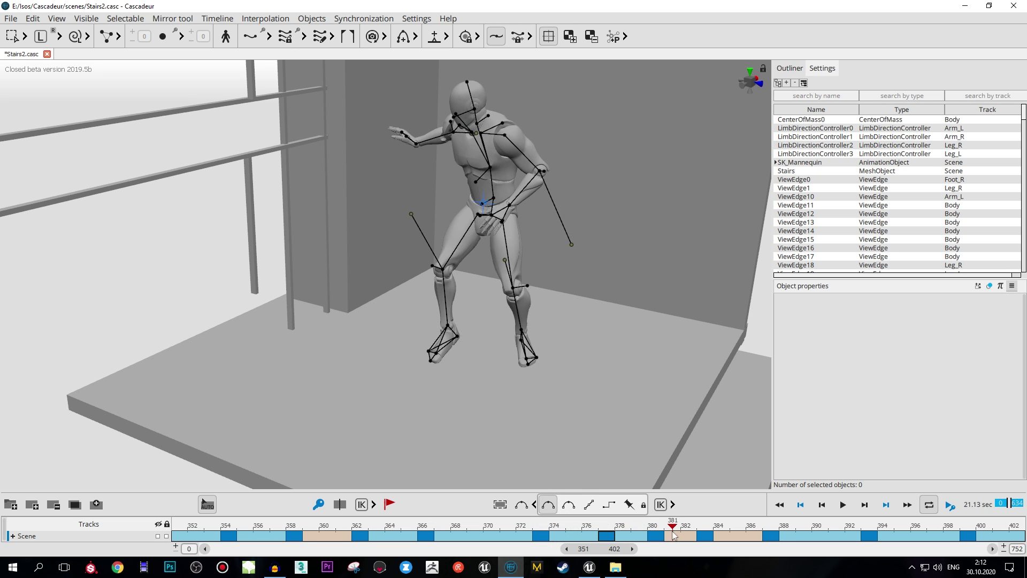
{"action": "left_click", "coordinate": [525, 535]}
{"action": "left_click_drag", "start_coordinate": [526, 538], "coordinate": [705, 546]}
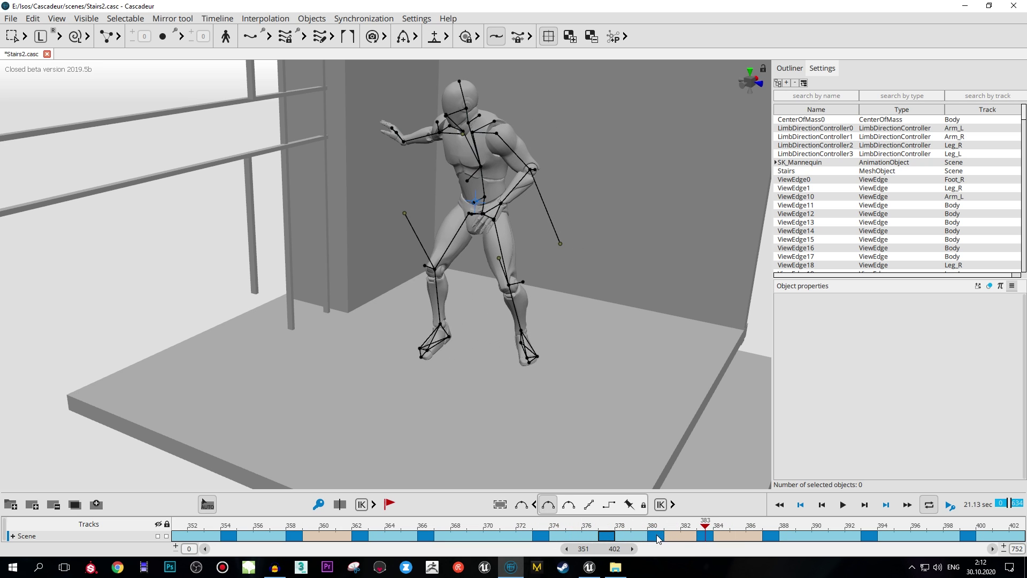
{"action": "left_click", "coordinate": [656, 536]}
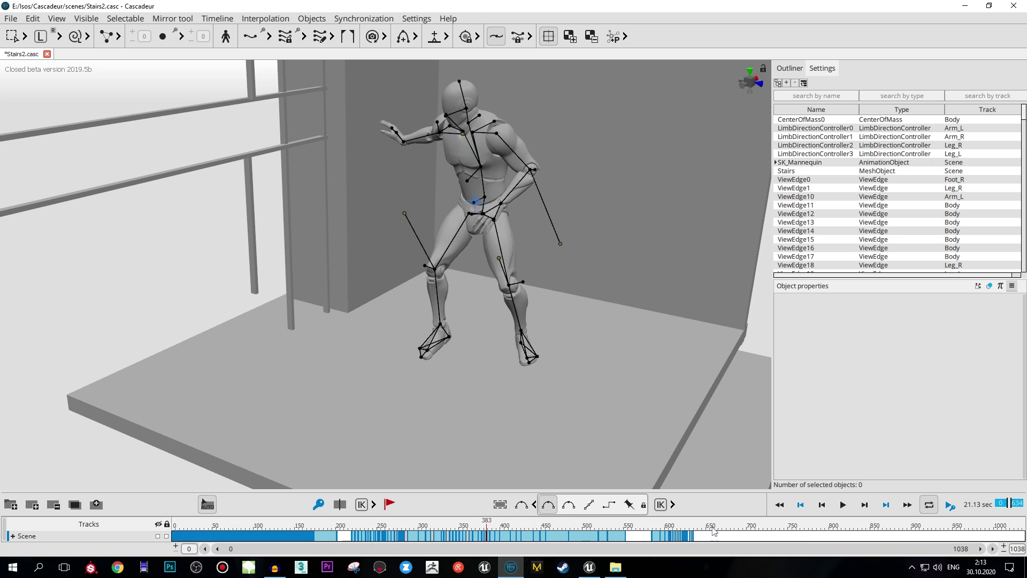
{"action": "left_click", "coordinate": [313, 532]}
{"action": "mouse_move", "coordinate": [301, 531]}
{"action": "left_mouse_down"}
{"action": "mouse_move", "coordinate": [612, 532]}
{"action": "mouse_move", "coordinate": [662, 547]}
{"action": "mouse_move", "coordinate": [643, 546]}
{"action": "left_mouse_up"}
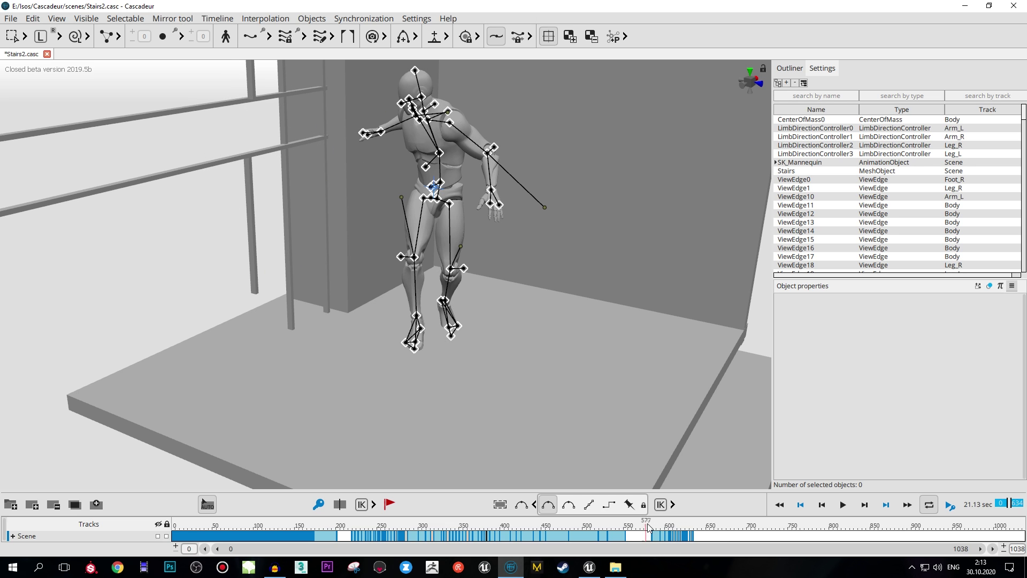
{"action": "left_click_drag", "start_coordinate": [660, 524], "coordinate": [687, 526]}
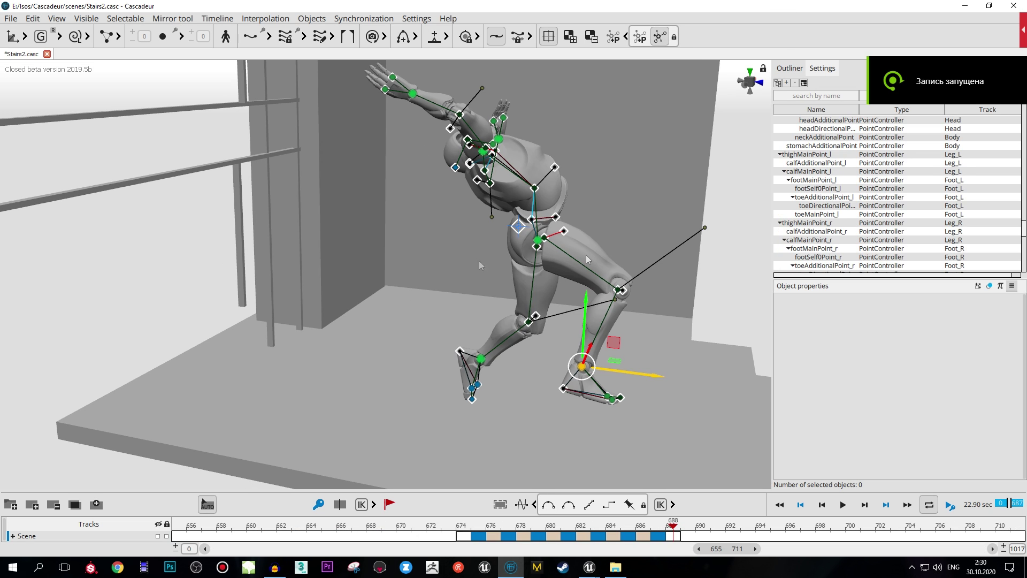
Step: Scrub and compare the climbing poses between frames 675 and 694
{"action": "left_click", "coordinate": [697, 535]}
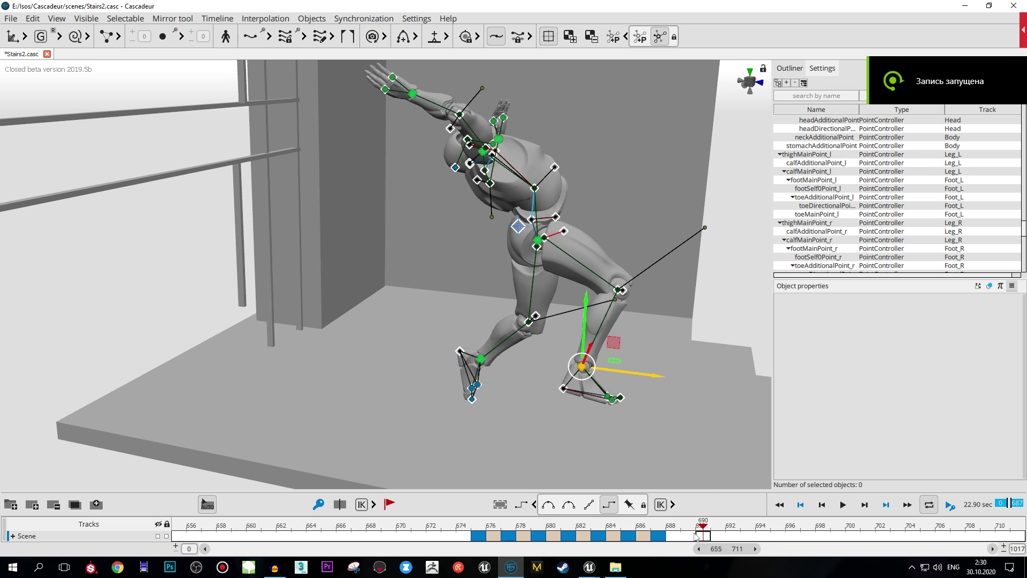
{"action": "left_click", "coordinate": [763, 525]}
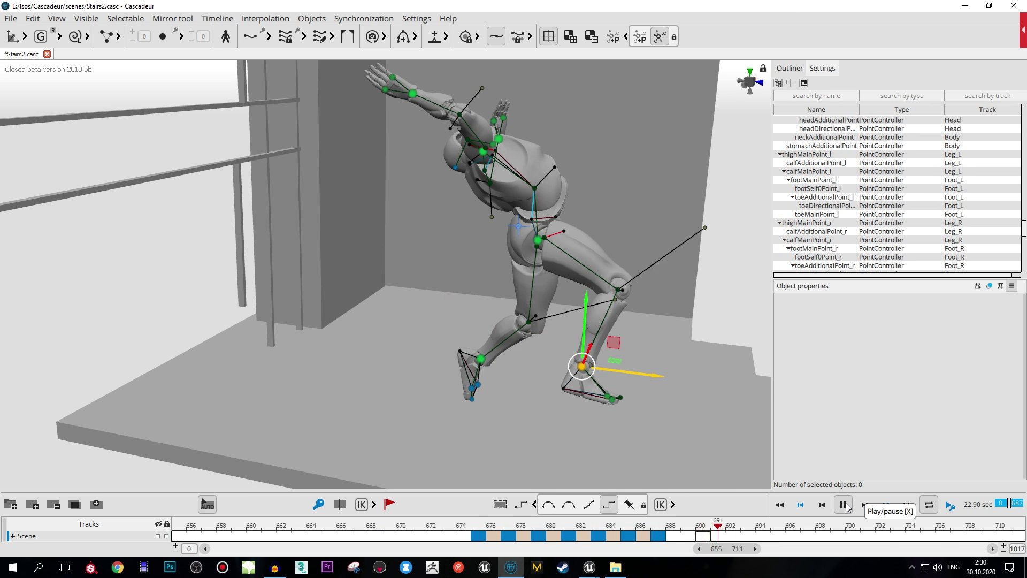
{"action": "left_click", "coordinate": [478, 536]}
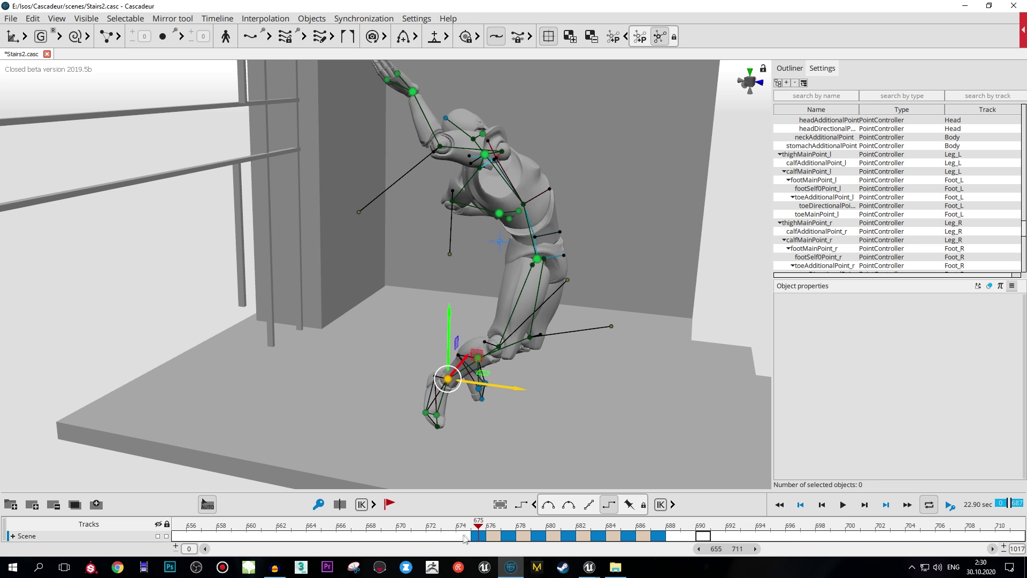
{"action": "left_click_drag", "start_coordinate": [465, 536], "coordinate": [676, 537]}
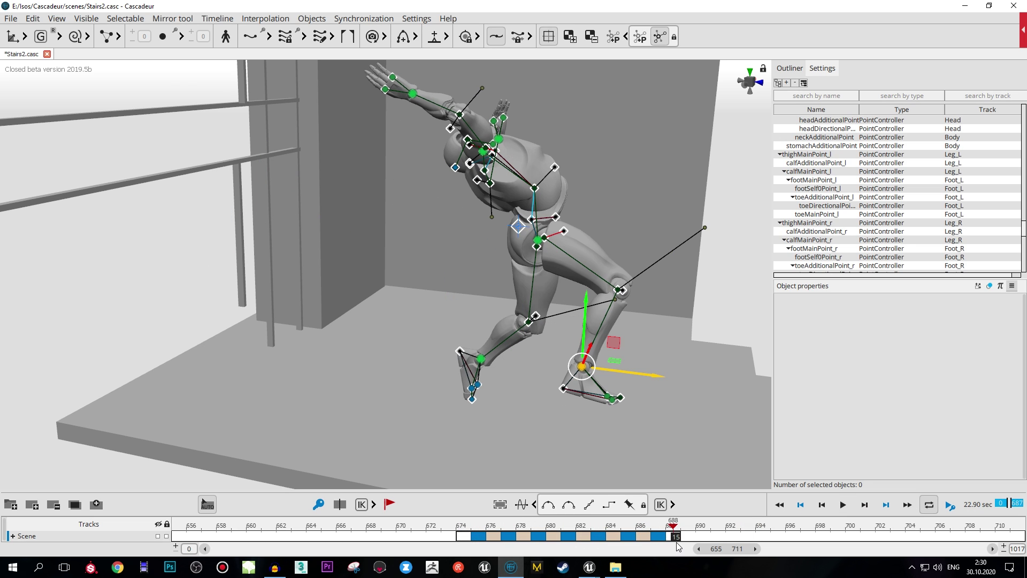
{"action": "left_click_drag", "start_coordinate": [470, 539], "coordinate": [687, 537]}
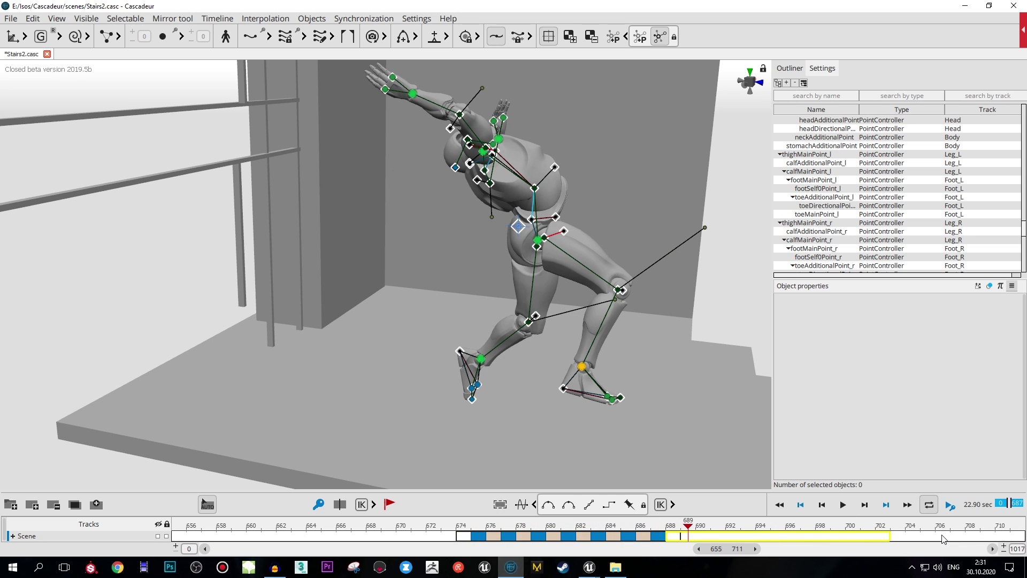
Step: Play the final frames 675–718, then export the animation via File > Export Fbx/Dae
{"action": "scroll", "coordinate": [943, 539], "scroll_direction": "down", "scroll_amount": 3}
{"action": "left_click", "coordinate": [587, 532]}
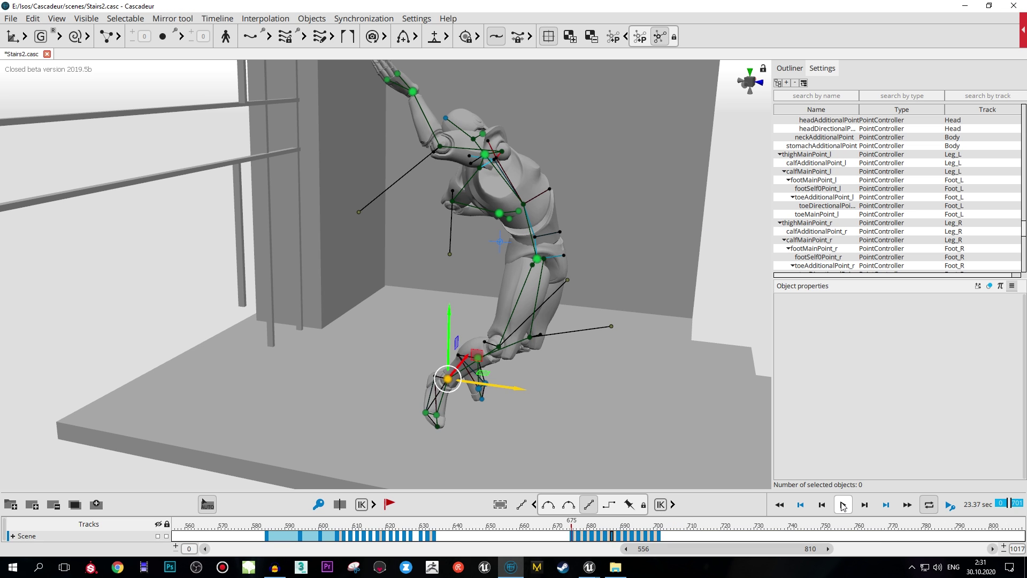
{"action": "left_click", "coordinate": [843, 505]}
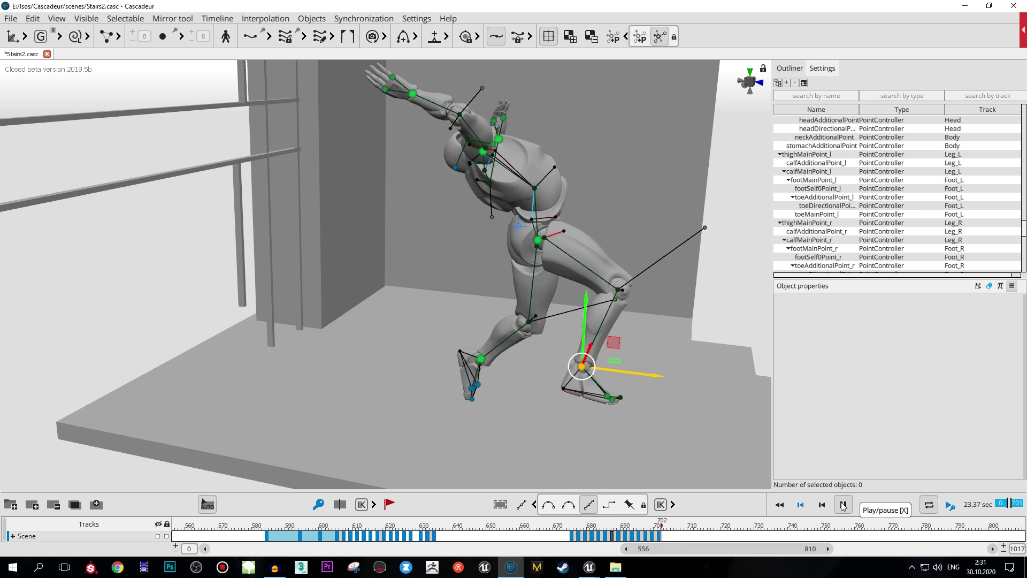
{"action": "left_click", "coordinate": [576, 526]}
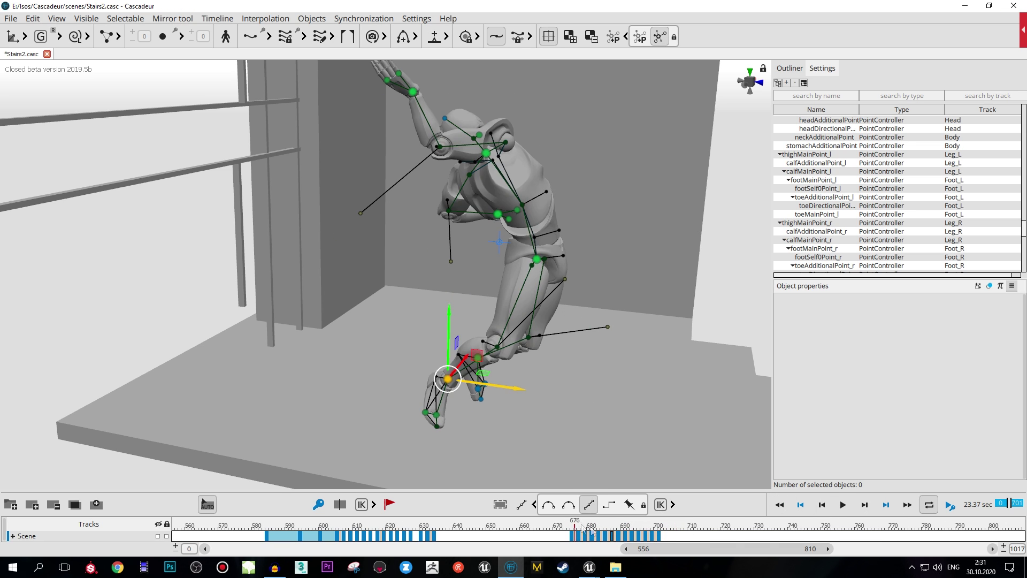
{"action": "scroll", "coordinate": [576, 525], "scroll_direction": "up", "scroll_amount": 3}
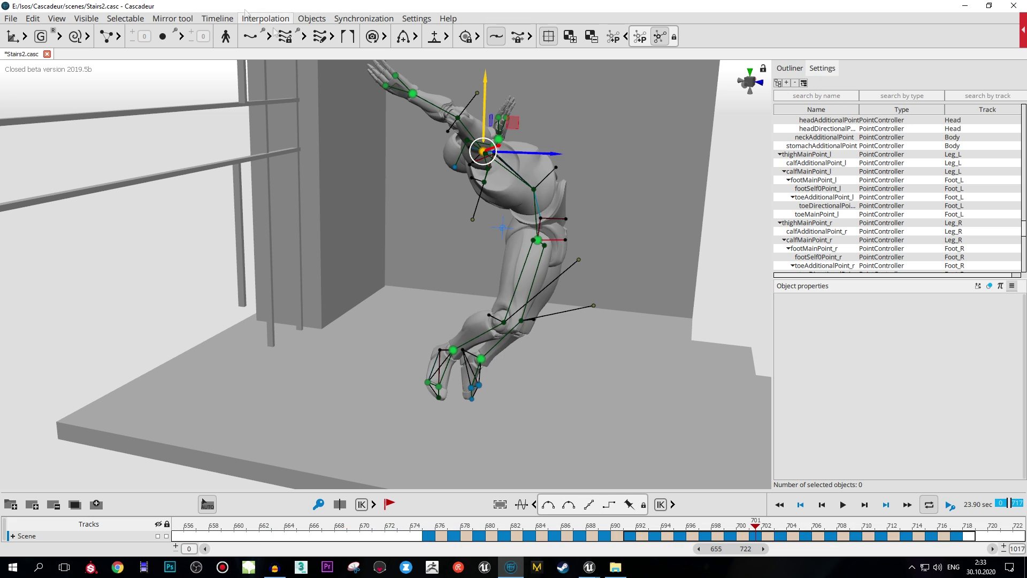
{"action": "left_click", "coordinate": [15, 20]}
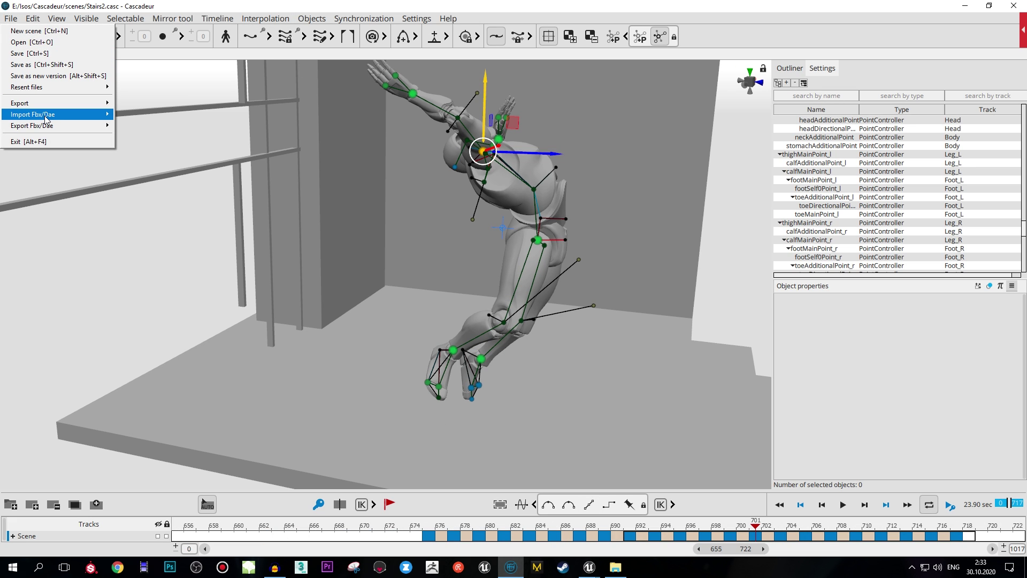
{"action": "left_click", "coordinate": [140, 125]}
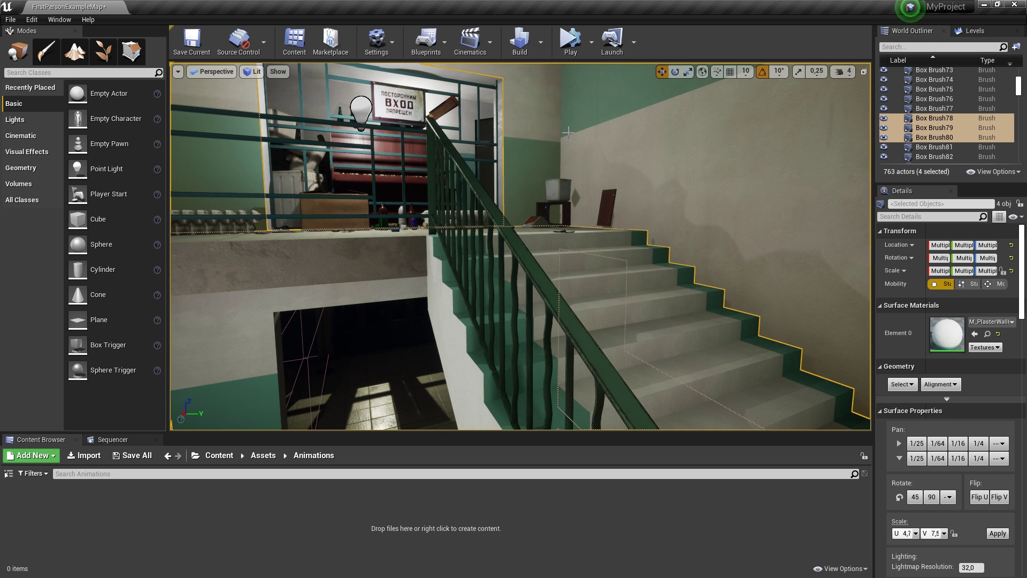
Step: Import the Stairs_Anim FBX into Animations on SK_Mannequin_Arms_Skeleton and open it in the animation editor
{"action": "right_click_drag", "start_coordinate": [519, 246], "coordinate": [520, 246]}
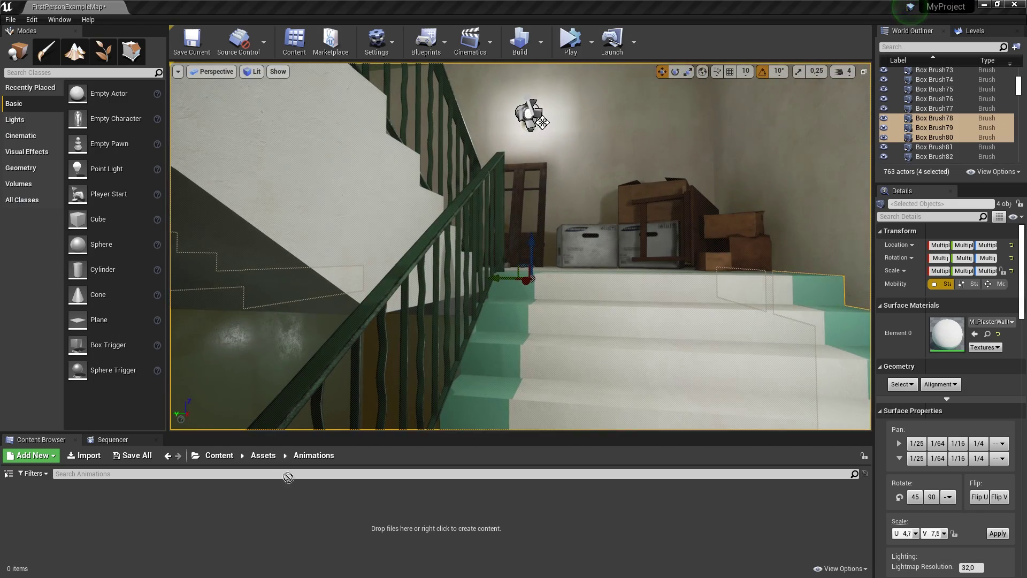
{"action": "left_click_drag", "start_coordinate": [345, 510], "coordinate": [345, 510]}
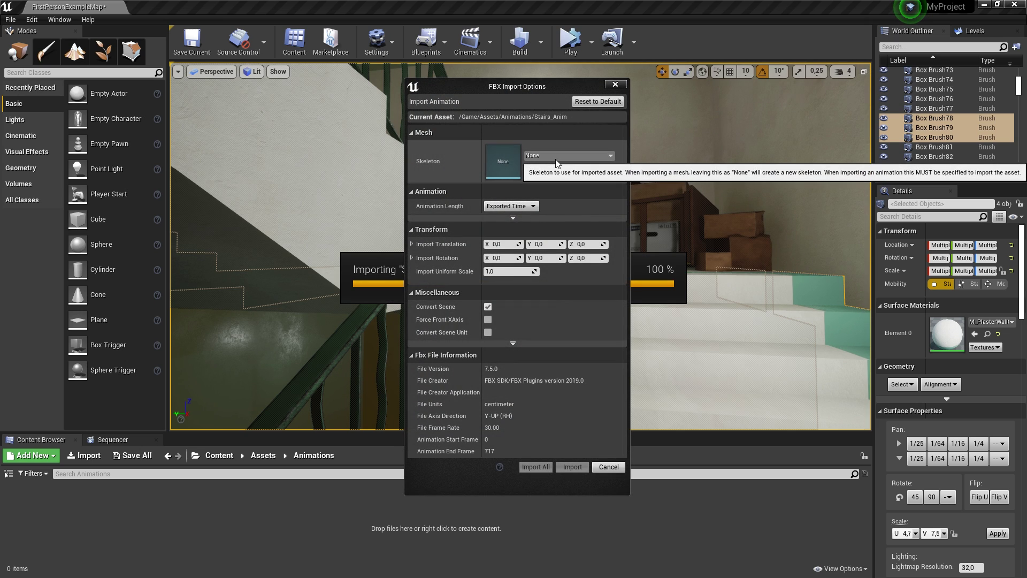
{"action": "left_click", "coordinate": [558, 158]}
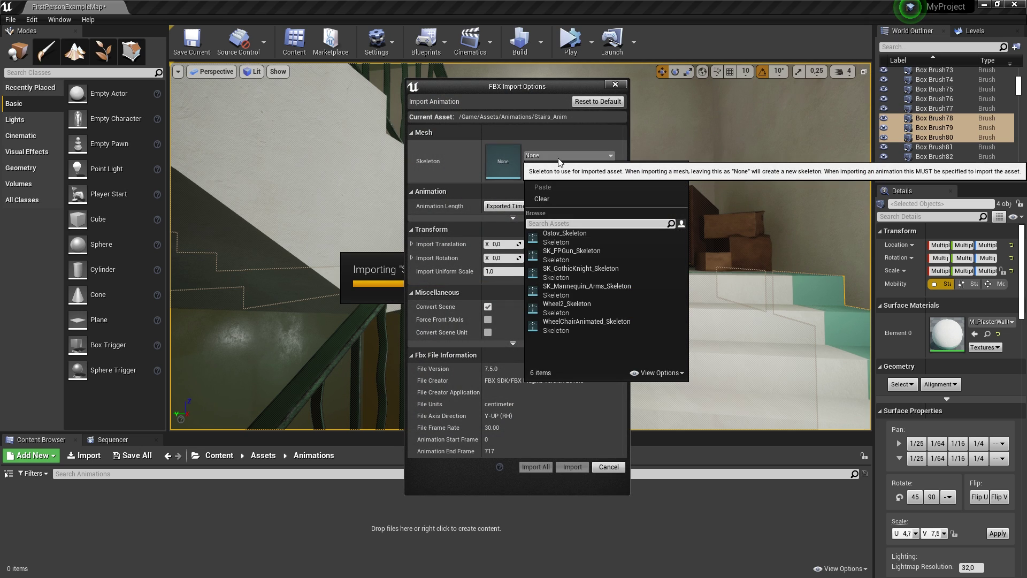
{"action": "left_click", "coordinate": [575, 290]}
{"action": "left_click", "coordinate": [536, 466]}
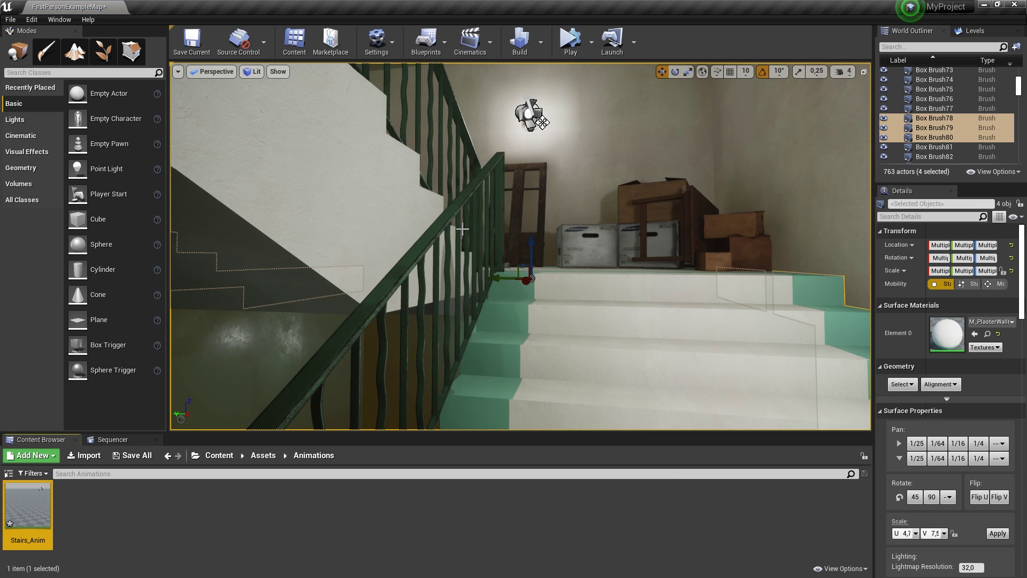
{"action": "left_click", "coordinate": [44, 531]}
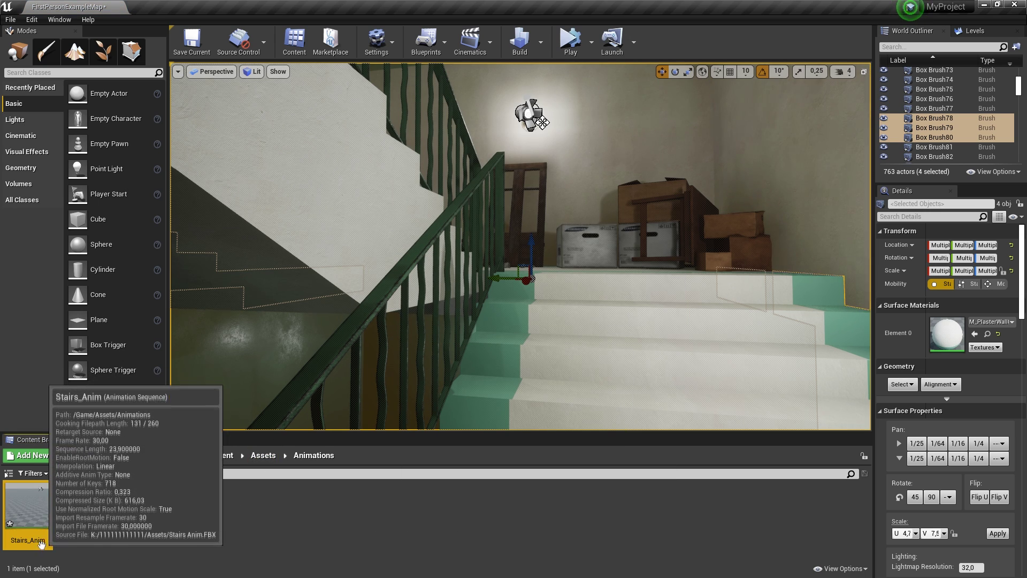
{"action": "left_click_drag", "start_coordinate": [44, 531], "coordinate": [366, 378]}
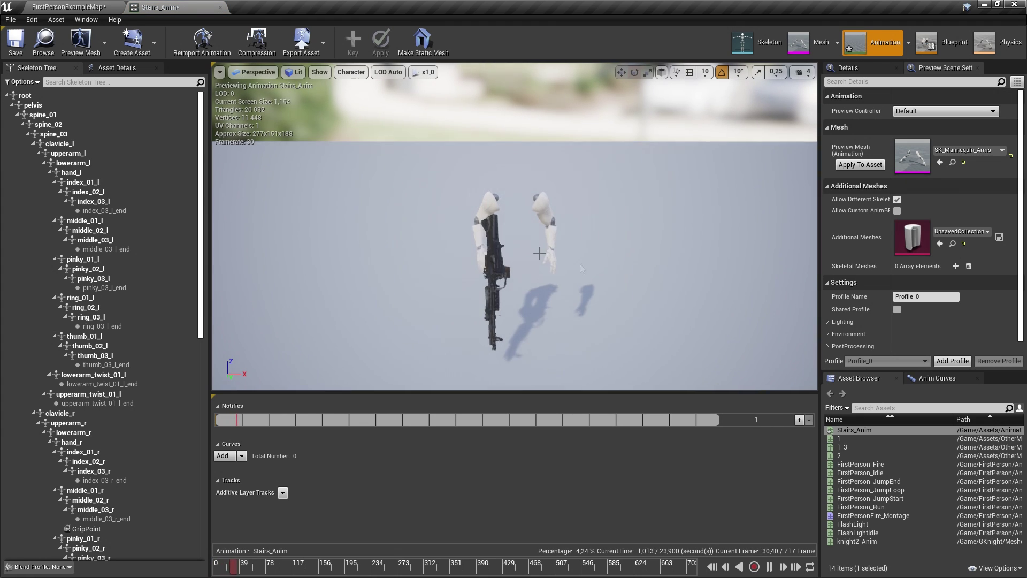
Step: Switch the preview mesh to the full sk_Mannequin_Skeleton and save Stairs_Anim
{"action": "left_click", "coordinate": [769, 567]}
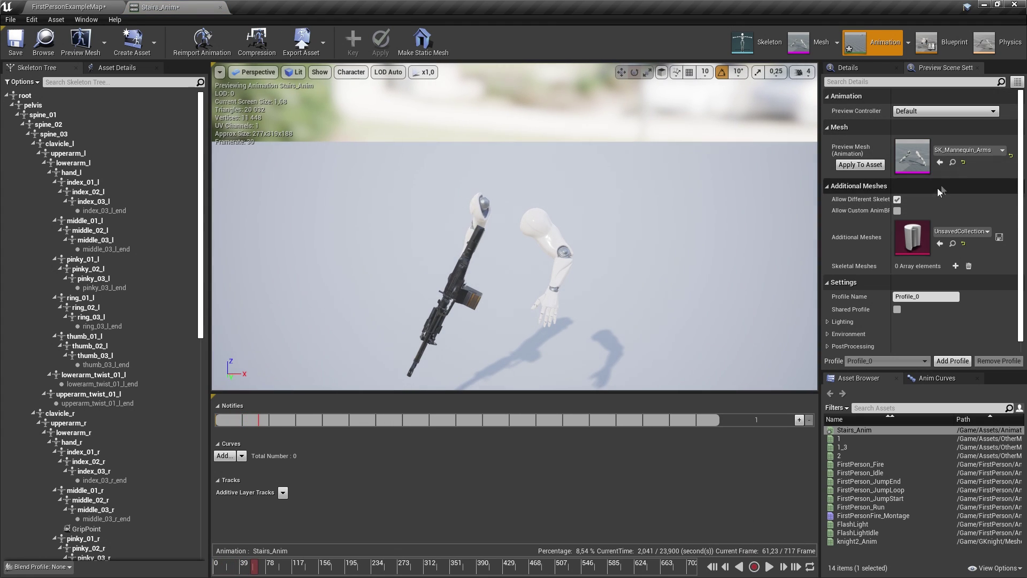
{"action": "left_click", "coordinate": [966, 151]}
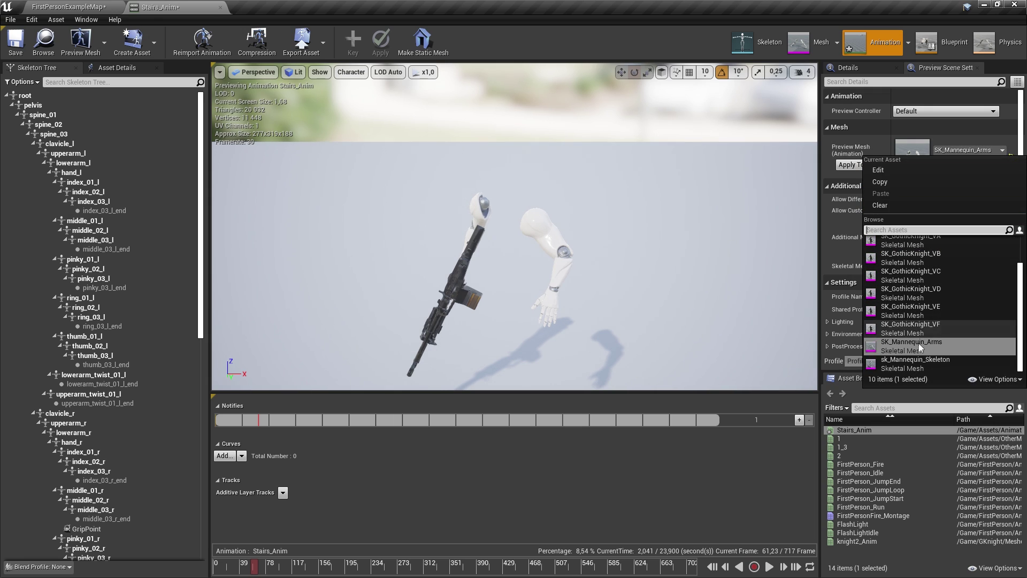
{"action": "left_click", "coordinate": [914, 364]}
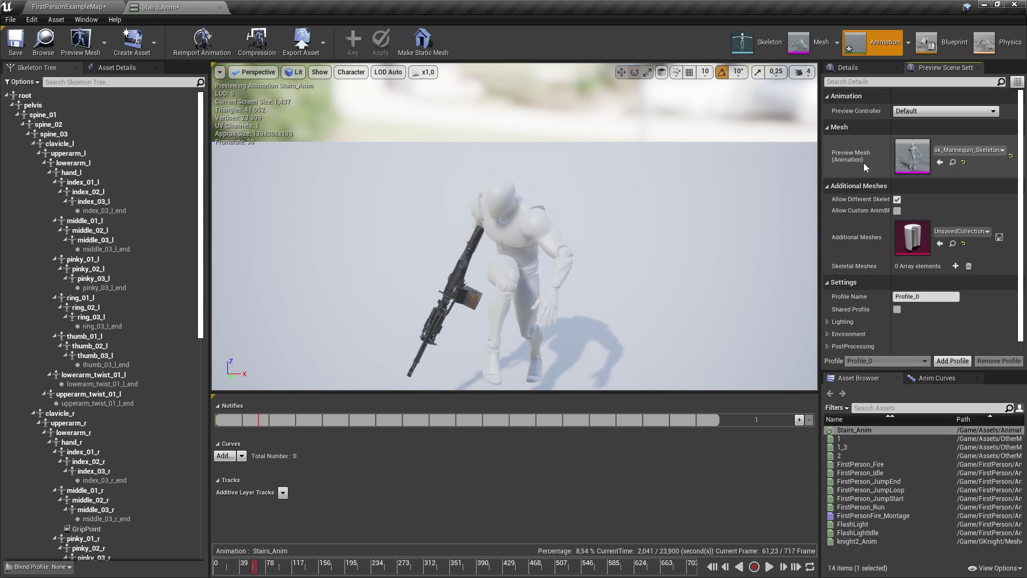
{"action": "left_click", "coordinate": [16, 41]}
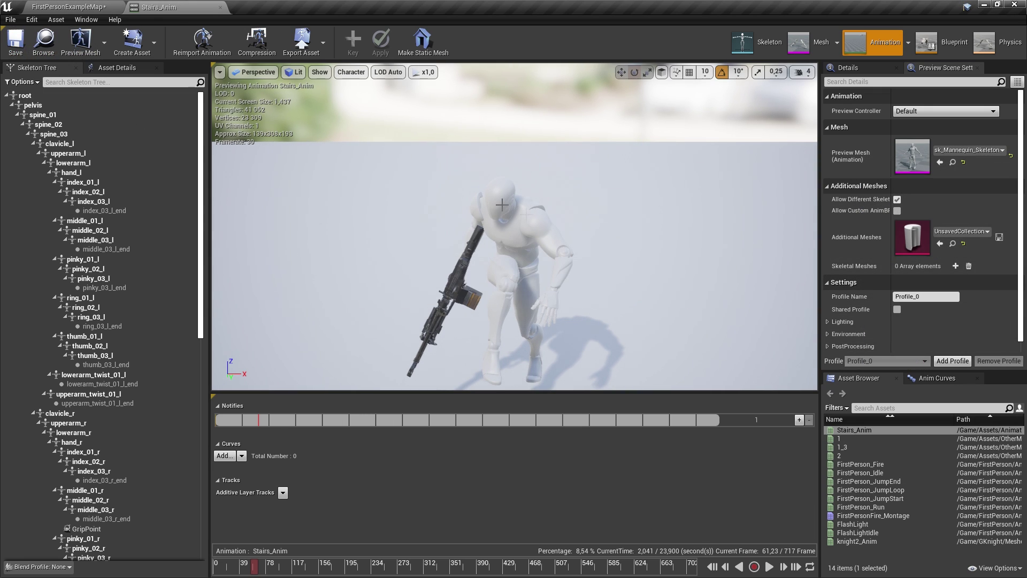
Step: Play the Stairs_Anim preview and orbit around to view the mannequin from the side
{"action": "left_click_drag", "start_coordinate": [620, 237], "coordinate": [618, 305]}
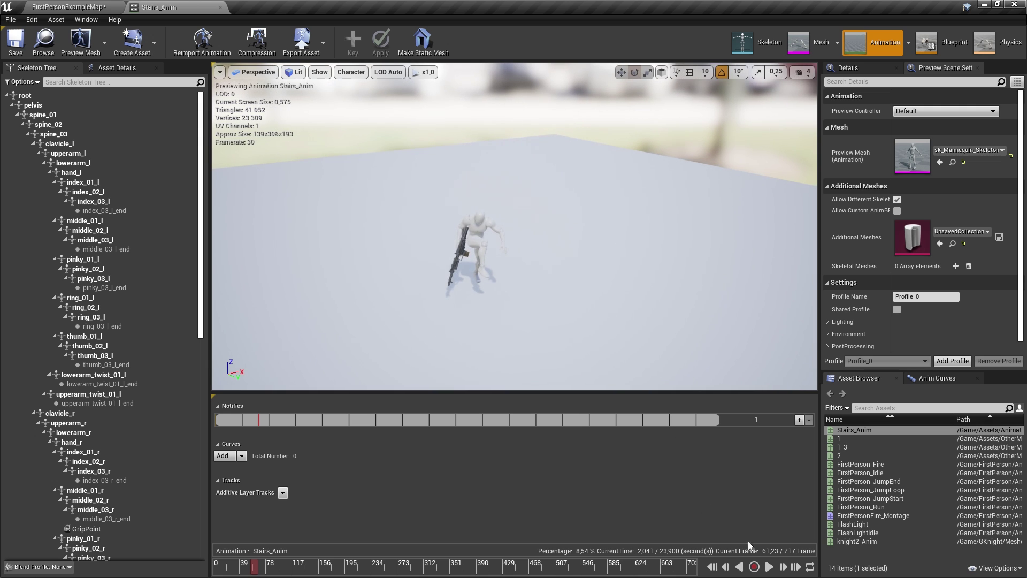
{"action": "left_click", "coordinate": [770, 567]}
{"action": "mouse_move", "coordinate": [662, 321]}
{"action": "left_mouse_down"}
{"action": "mouse_move", "coordinate": [662, 278]}
{"action": "mouse_move", "coordinate": [374, 278]}
{"action": "left_mouse_up"}
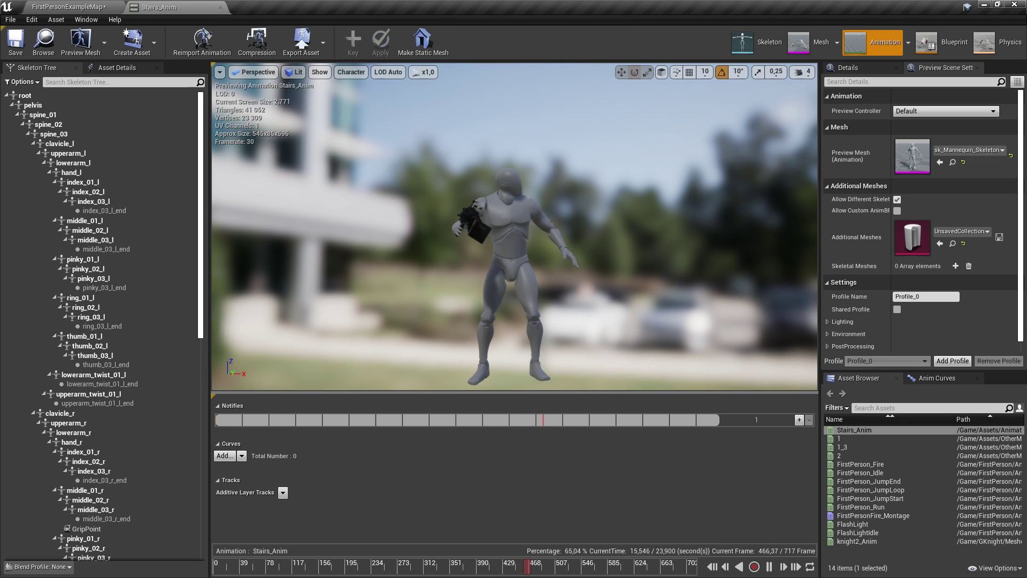
{"action": "left_click_drag", "start_coordinate": [375, 279], "coordinate": [321, 278]}
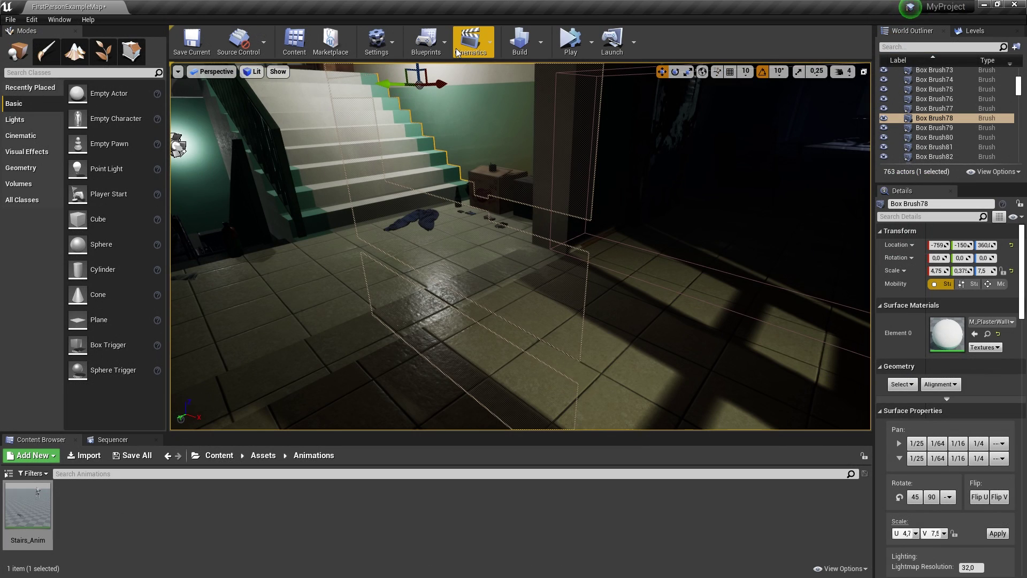
Step: Add a level sequence from Cinematics and save it as StairsCUTScene in Assets/Animations
{"action": "left_click", "coordinate": [462, 49]}
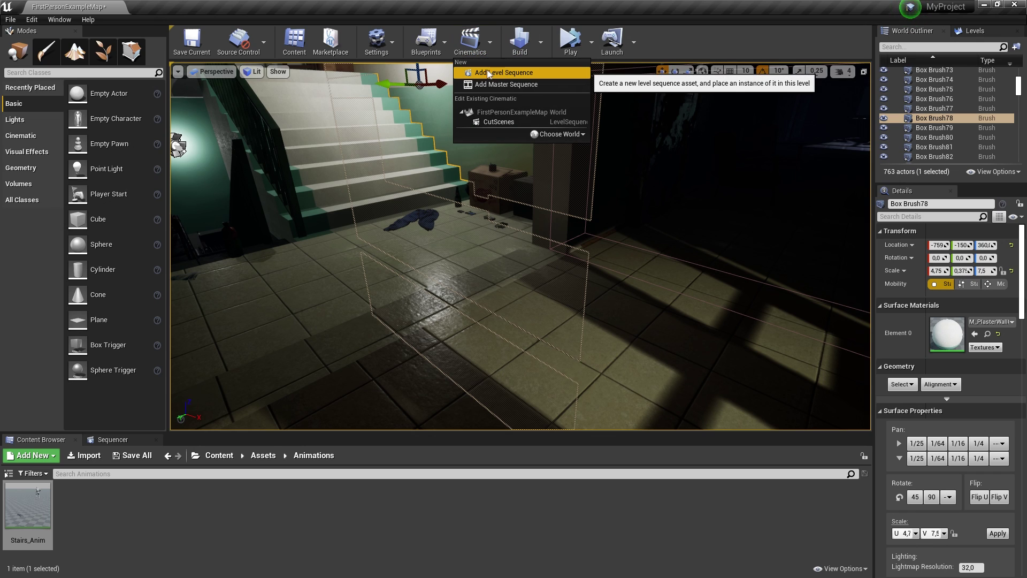
{"action": "left_click", "coordinate": [515, 75]}
{"action": "type", "text": "StairsCUTScene"}
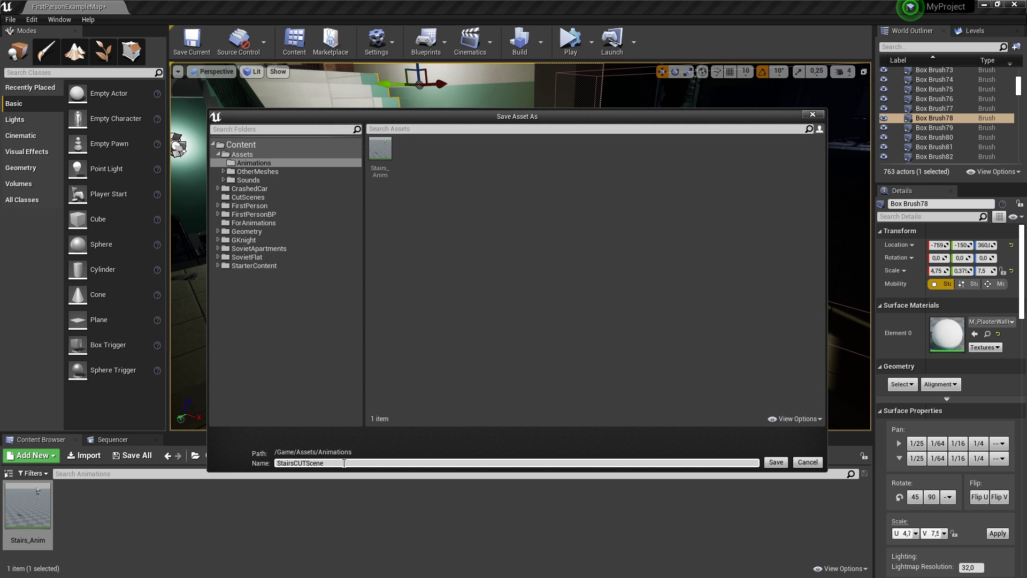
{"action": "key", "text": "Return"}
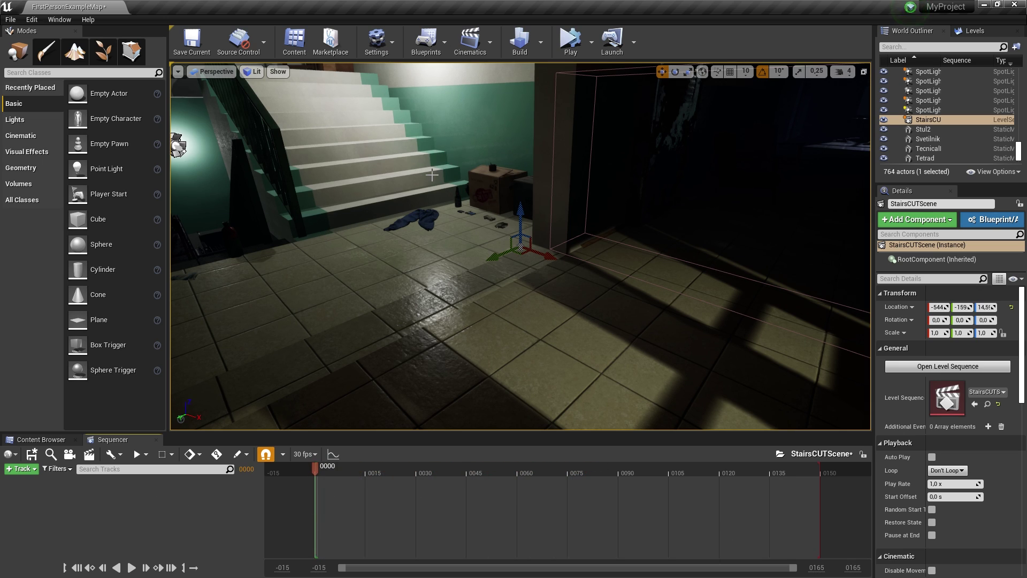
Step: Drop Stairs_Anim from the Animations folder into the stairwell, turn it 90 degrees, and orbit to inspect it
{"action": "left_click", "coordinate": [62, 443]}
{"action": "mouse_move", "coordinate": [78, 505]}
{"action": "left_mouse_down"}
{"action": "mouse_move", "coordinate": [266, 281]}
{"action": "mouse_move", "coordinate": [433, 247]}
{"action": "mouse_move", "coordinate": [477, 321]}
{"action": "left_mouse_up"}
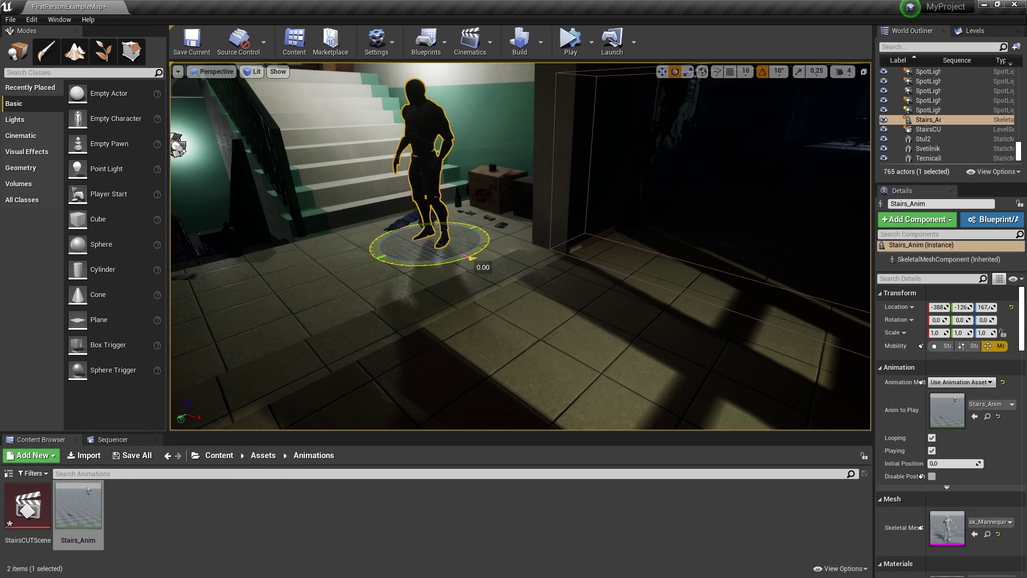
{"action": "key", "text": "f"}
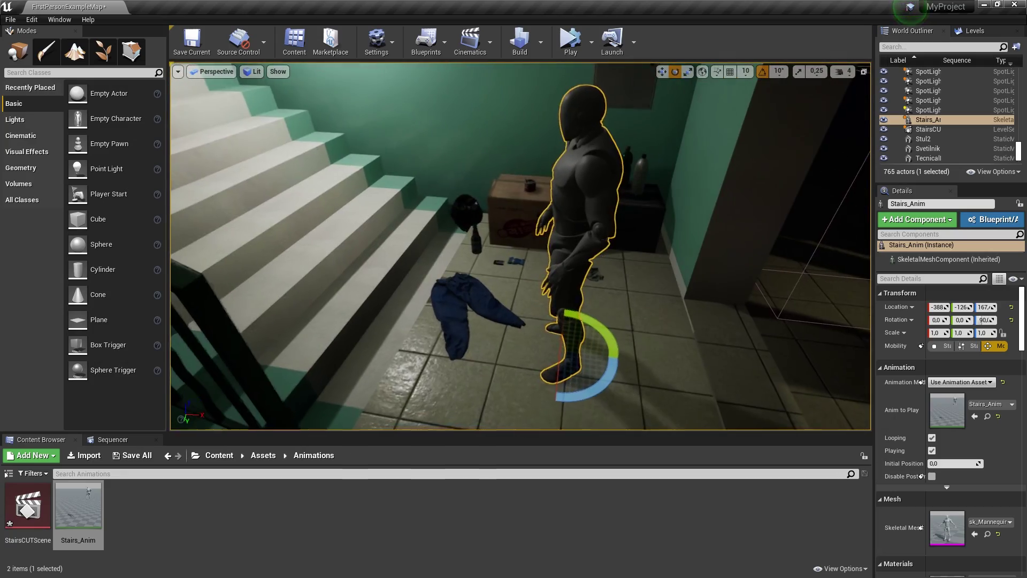
{"action": "left_click_drag", "start_coordinate": [520, 246], "coordinate": [589, 252], "text": "alt"}
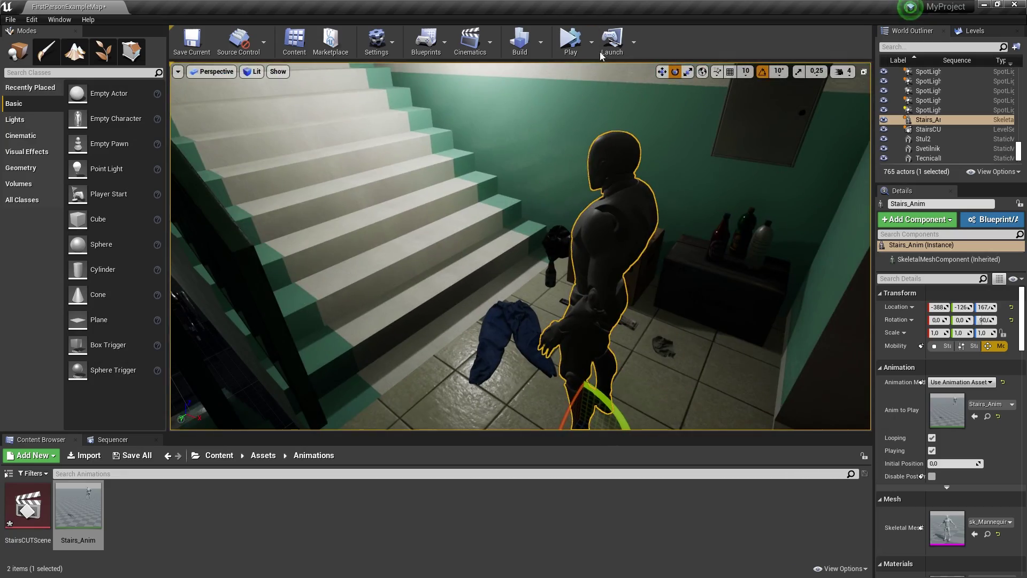
{"action": "mouse_move", "coordinate": [601, 107]}
{"action": "right_mouse_down"}
{"action": "mouse_move", "coordinate": [589, 225]}
{"action": "mouse_move", "coordinate": [482, 241]}
{"action": "right_mouse_up"}
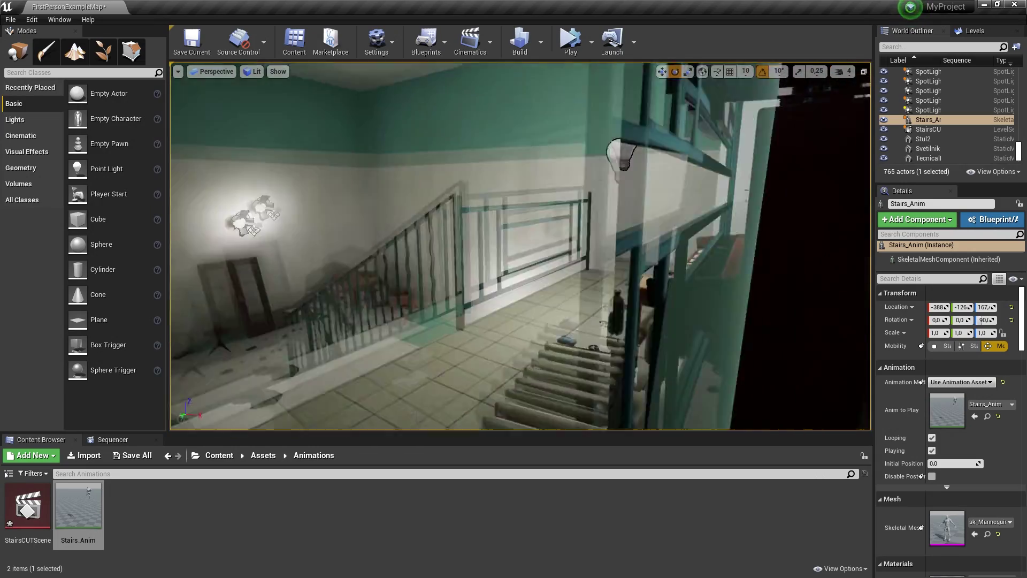
Step: Add the Stairs_Anim actor to the StairsCUTScene sequence through Actor To Sequencer
{"action": "key", "text": "f"}
{"action": "left_click", "coordinate": [130, 440]}
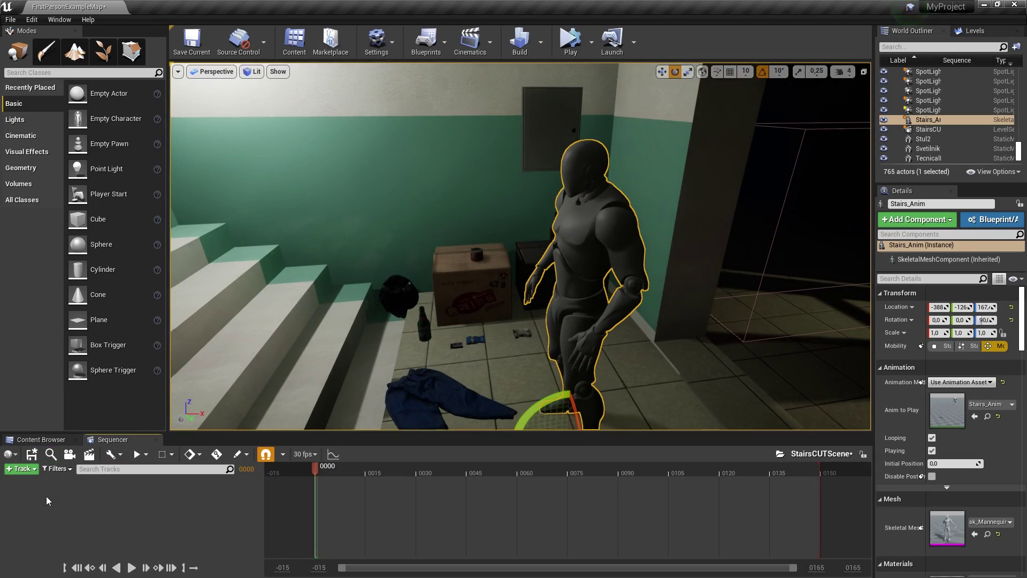
{"action": "right_click", "coordinate": [53, 500]}
{"action": "mouse_move", "coordinate": [89, 336]}
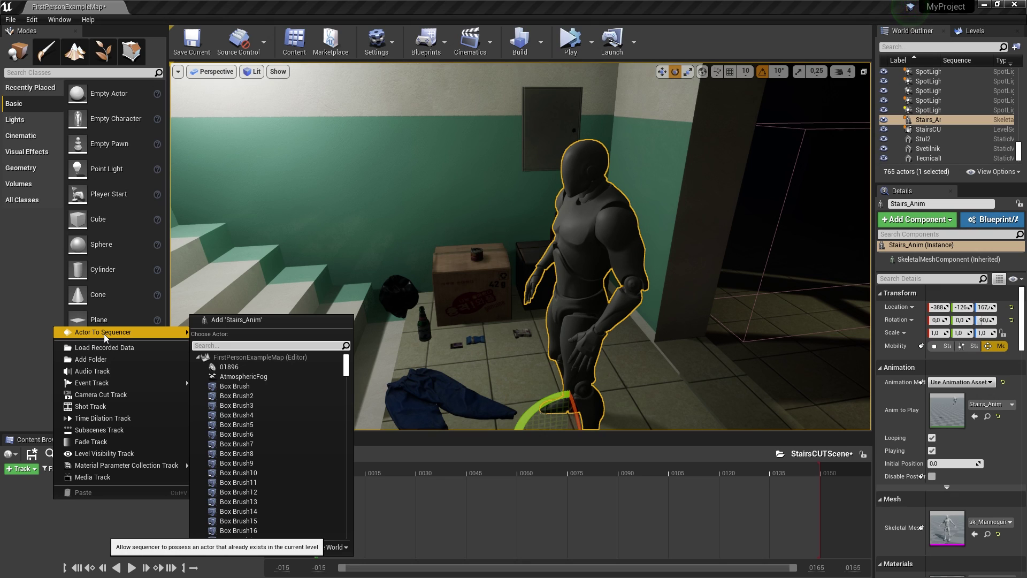
{"action": "left_click", "coordinate": [210, 346]}
{"action": "type", "text": "st"}
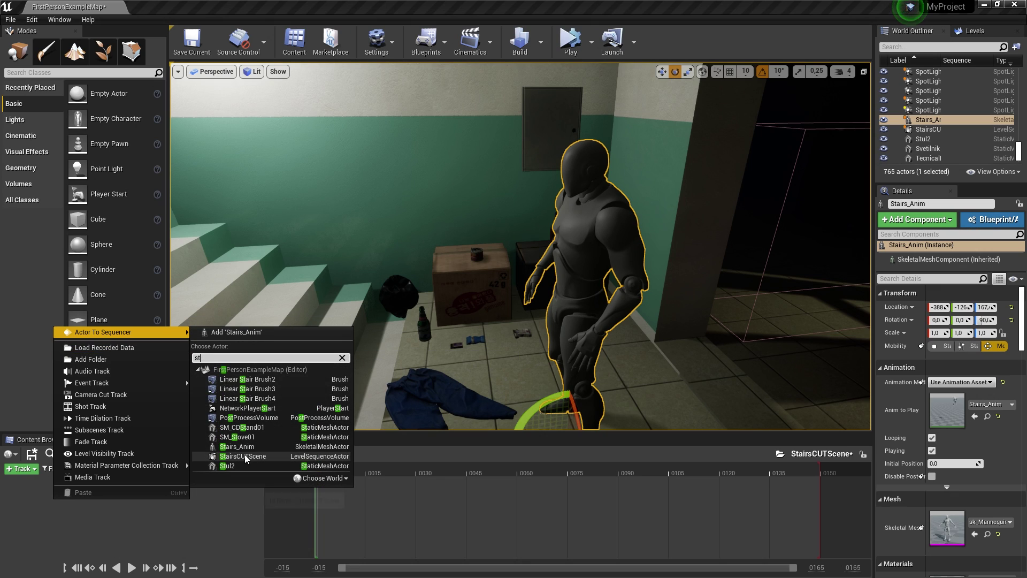
{"action": "left_click", "coordinate": [238, 447]}
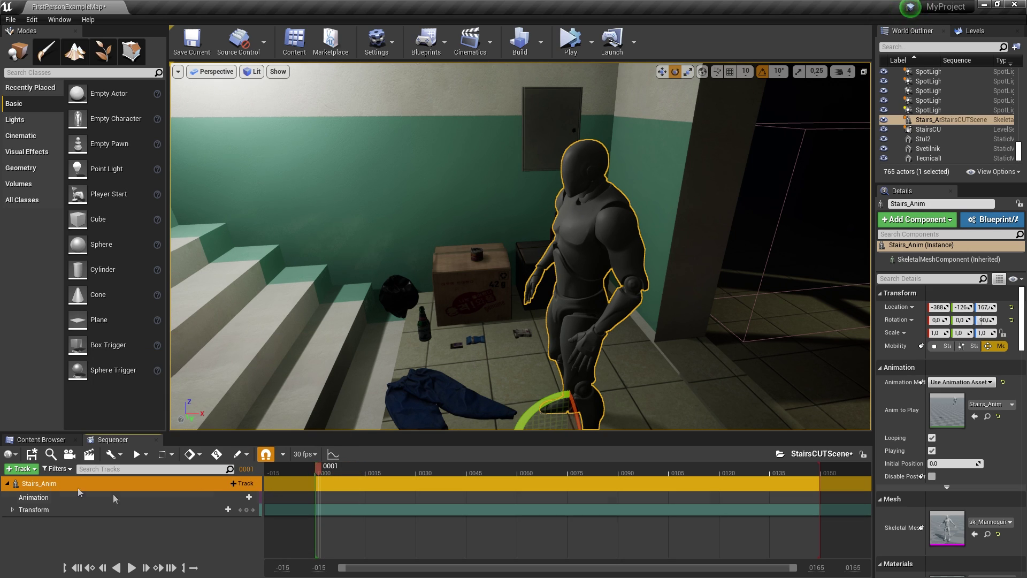
Step: Assign the Stairs_Anim animation to the actor's Animation track
{"action": "left_click", "coordinate": [59, 498]}
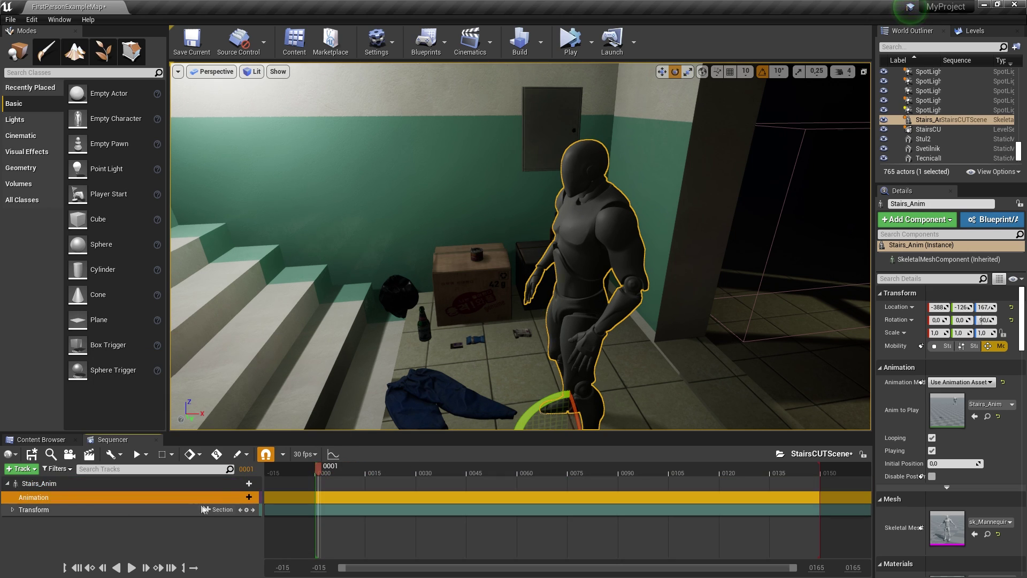
{"action": "left_click", "coordinate": [246, 500]}
{"action": "type", "text": "sta"}
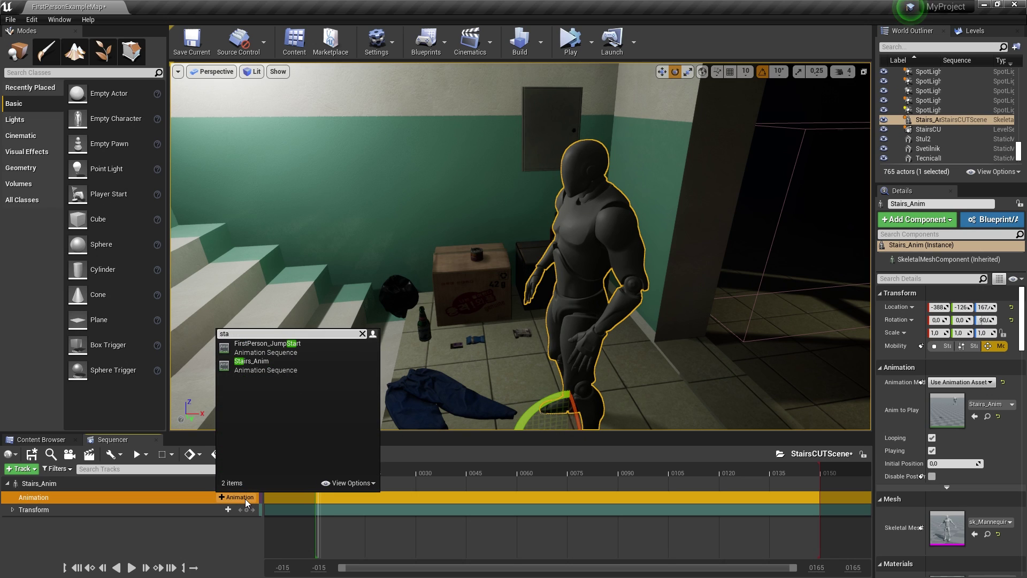
{"action": "left_click", "coordinate": [252, 364]}
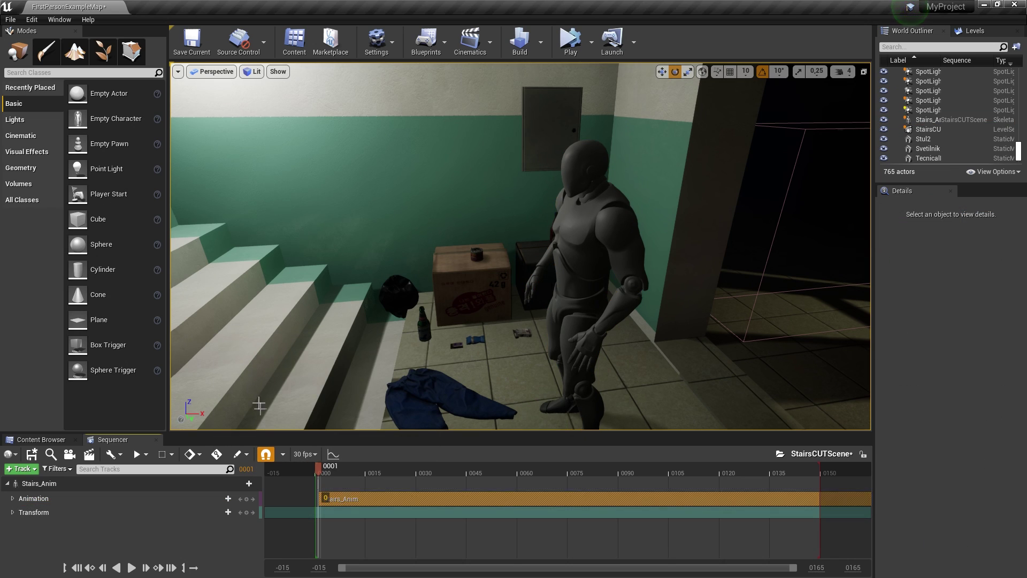
{"action": "left_click_drag", "start_coordinate": [317, 471], "coordinate": [455, 463]}
{"action": "right_click_drag", "start_coordinate": [519, 246], "coordinate": [535, 251]}
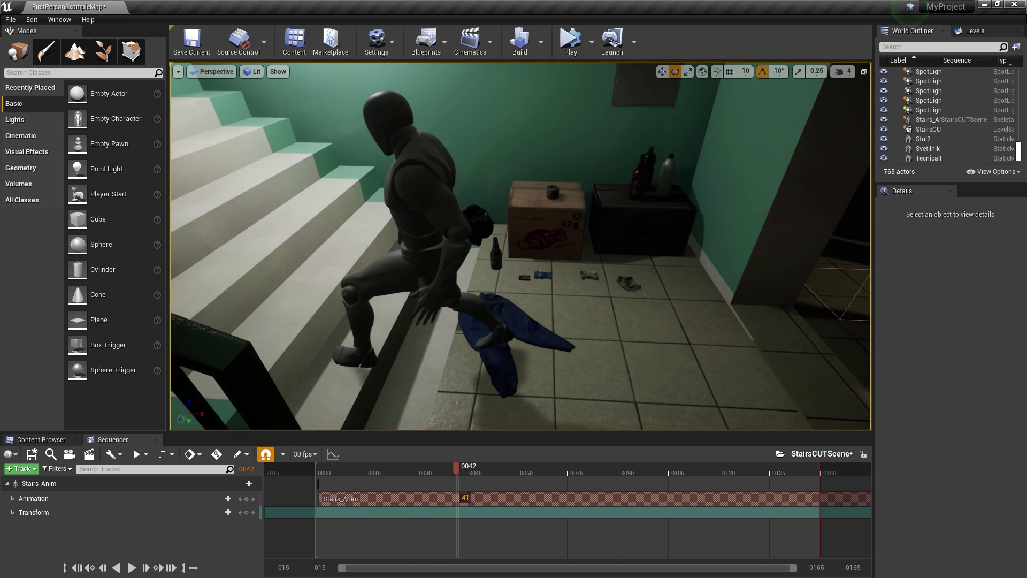
{"action": "left_click_drag", "start_coordinate": [460, 472], "coordinate": [521, 455]}
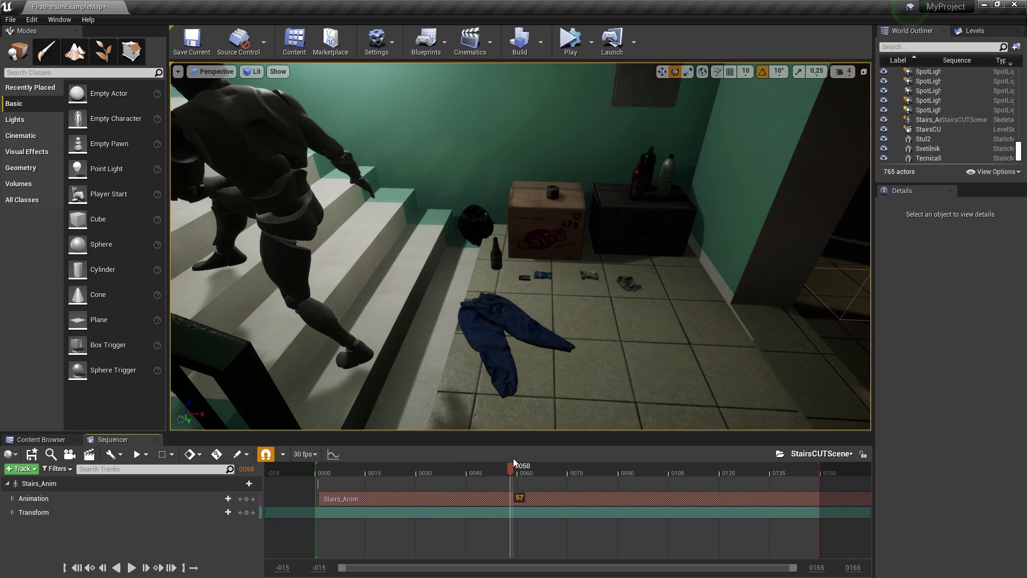
{"action": "right_click_drag", "start_coordinate": [505, 416], "coordinate": [454, 351]}
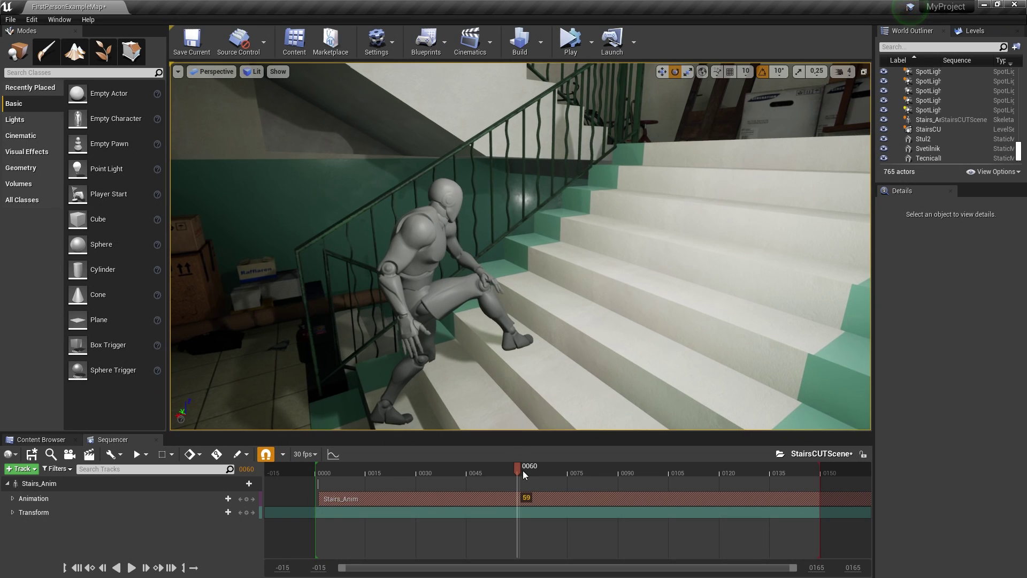
{"action": "left_click_drag", "start_coordinate": [519, 469], "coordinate": [733, 437]}
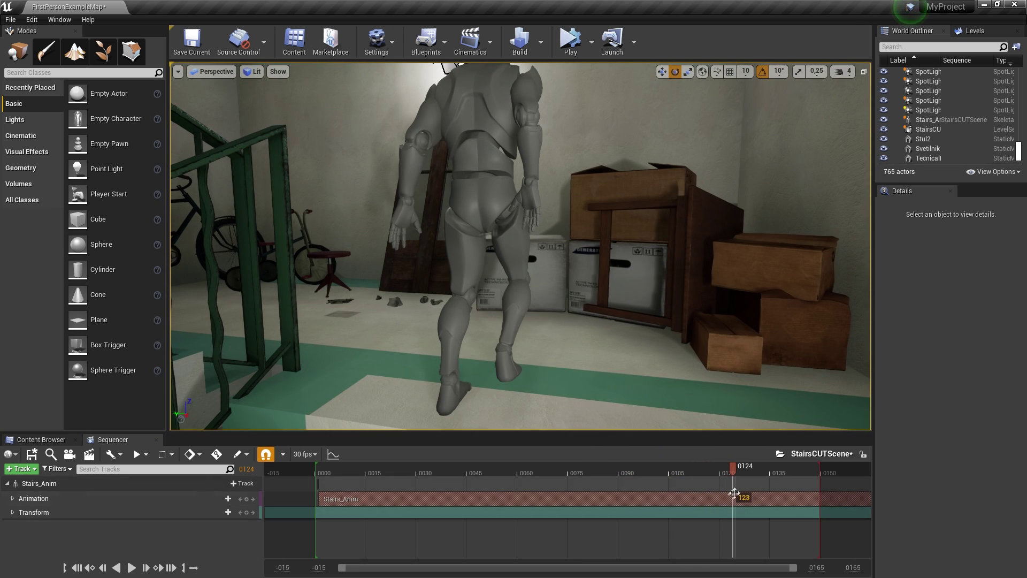
Step: Zoom out the timeline and drag the playback end marker to the end of the Stairs_Anim section
{"action": "scroll", "coordinate": [713, 511], "scroll_direction": "down", "scroll_amount": 10, "text": "ctrl"}
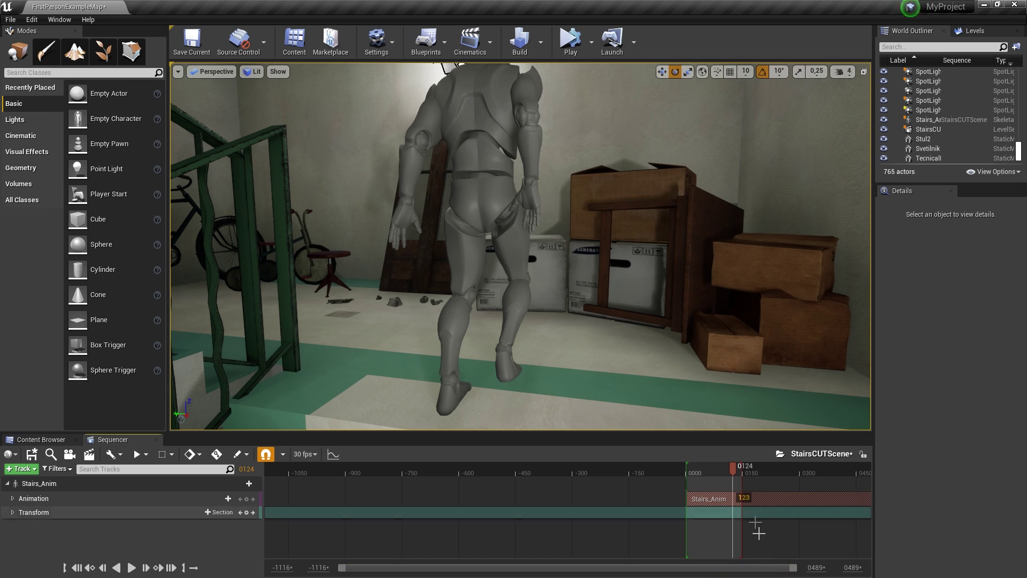
{"action": "right_click_drag", "start_coordinate": [764, 505], "coordinate": [415, 502]}
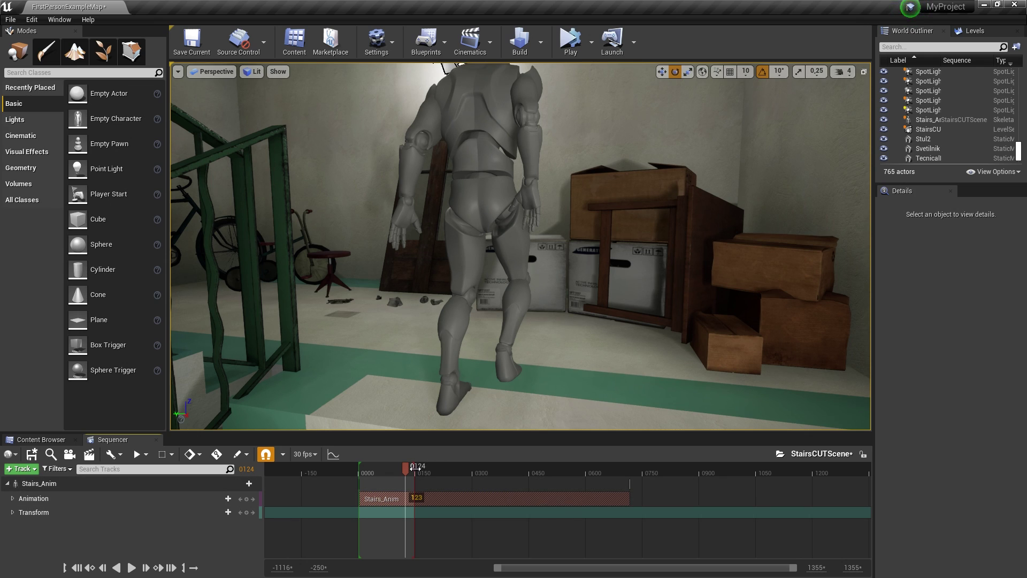
{"action": "left_click_drag", "start_coordinate": [415, 466], "coordinate": [635, 493]}
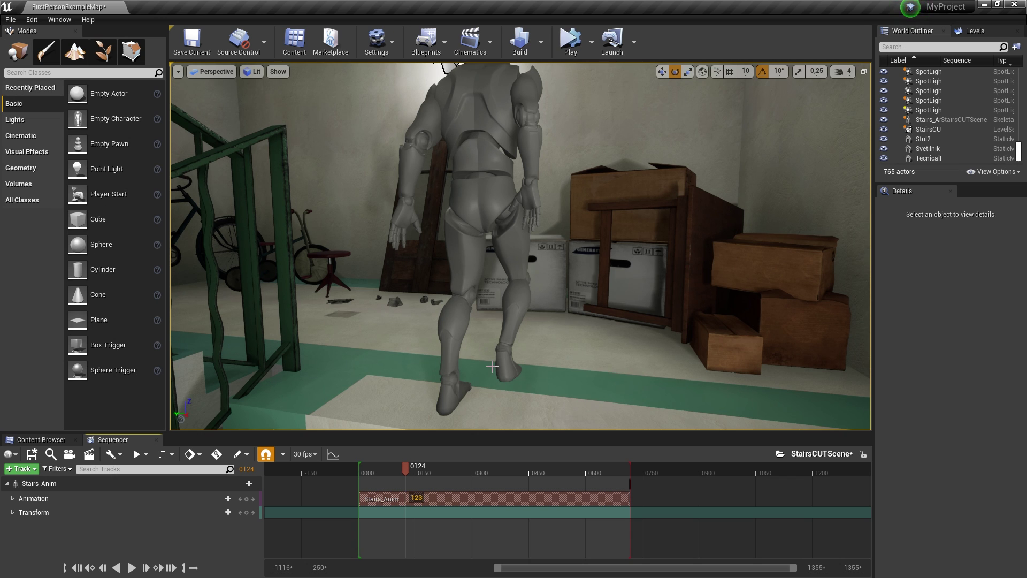
Step: Scrub the later climb and settle on frame 385, with the mannequin on the upper landing
{"action": "left_click_drag", "start_coordinate": [405, 471], "coordinate": [526, 480]}
{"action": "left_click_drag", "start_coordinate": [525, 374], "coordinate": [535, 268]}
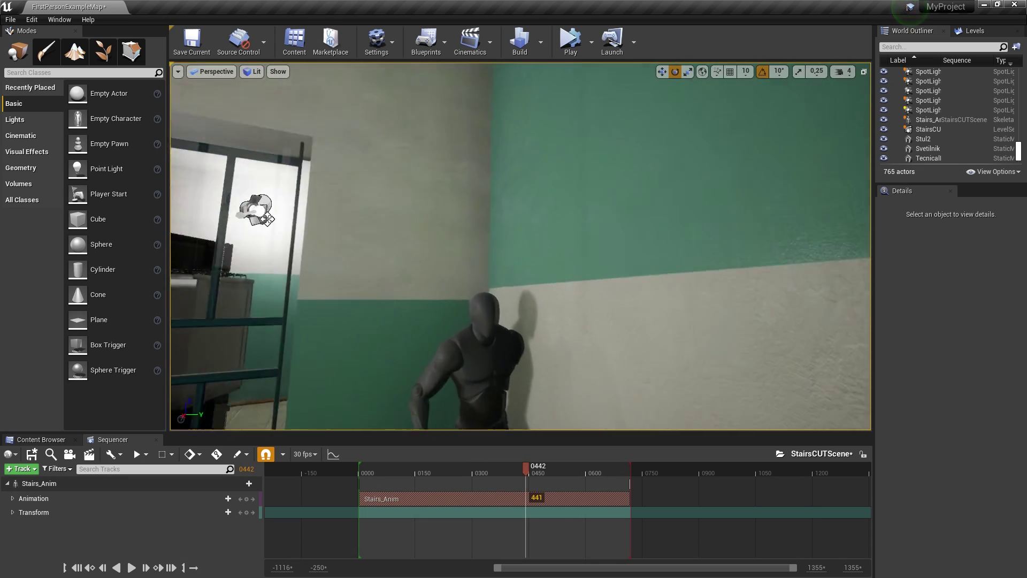
{"action": "right_click_drag", "start_coordinate": [535, 267], "coordinate": [553, 314]}
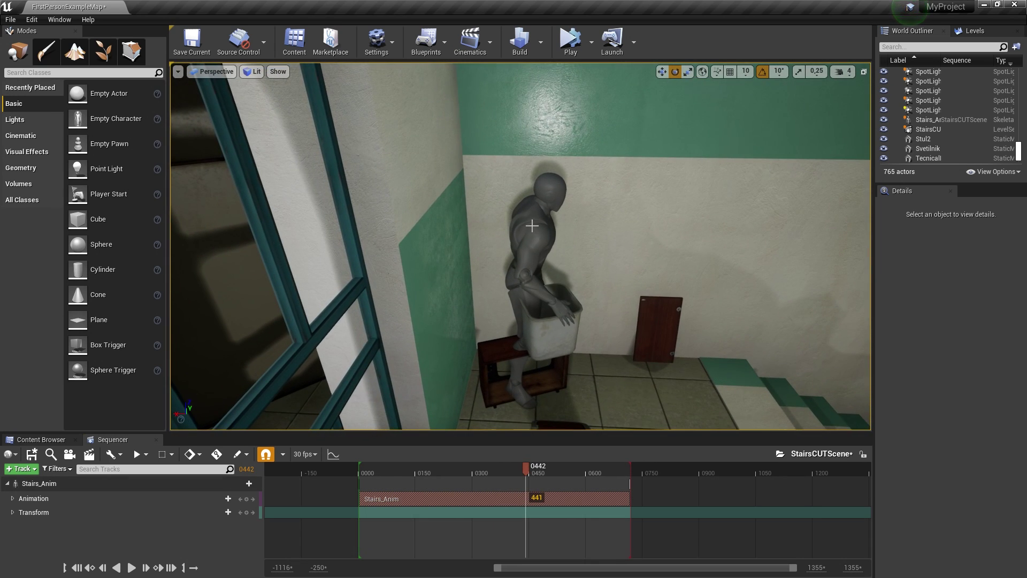
{"action": "left_click", "coordinate": [532, 226]}
{"action": "left_click_drag", "start_coordinate": [525, 472], "coordinate": [504, 473]}
{"action": "mouse_move", "coordinate": [562, 384]}
{"action": "right_mouse_down"}
{"action": "mouse_move", "coordinate": [583, 338]}
{"action": "mouse_move", "coordinate": [561, 335]}
{"action": "right_mouse_up"}
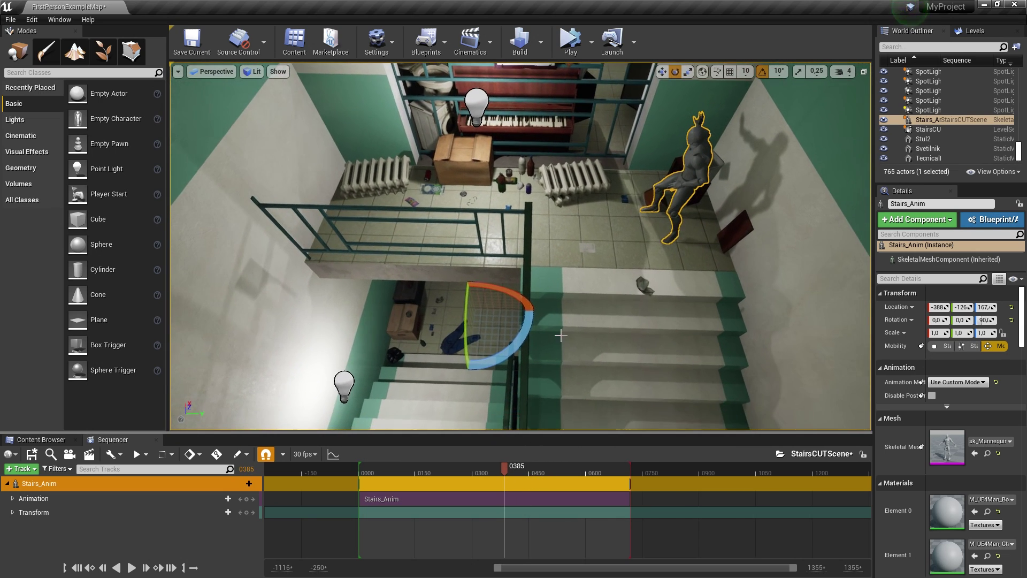
Step: Review the mannequin's pose at later frames around 450, then jump to frame 246
{"action": "left_click_drag", "start_coordinate": [480, 281], "coordinate": [486, 297]}
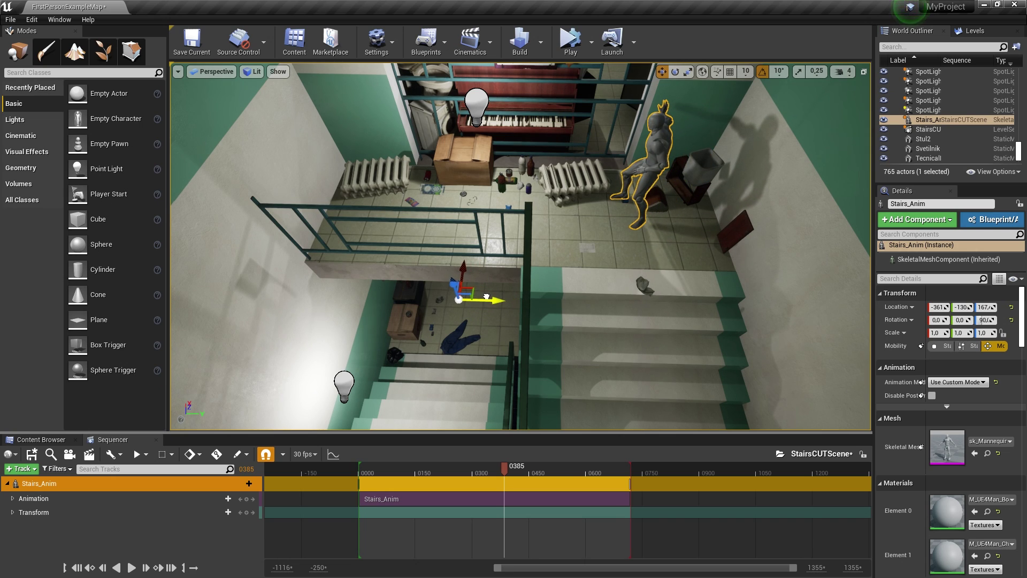
{"action": "mouse_move", "coordinate": [570, 465]}
{"action": "left_mouse_down"}
{"action": "mouse_move", "coordinate": [606, 474]}
{"action": "mouse_move", "coordinate": [590, 473]}
{"action": "left_mouse_up"}
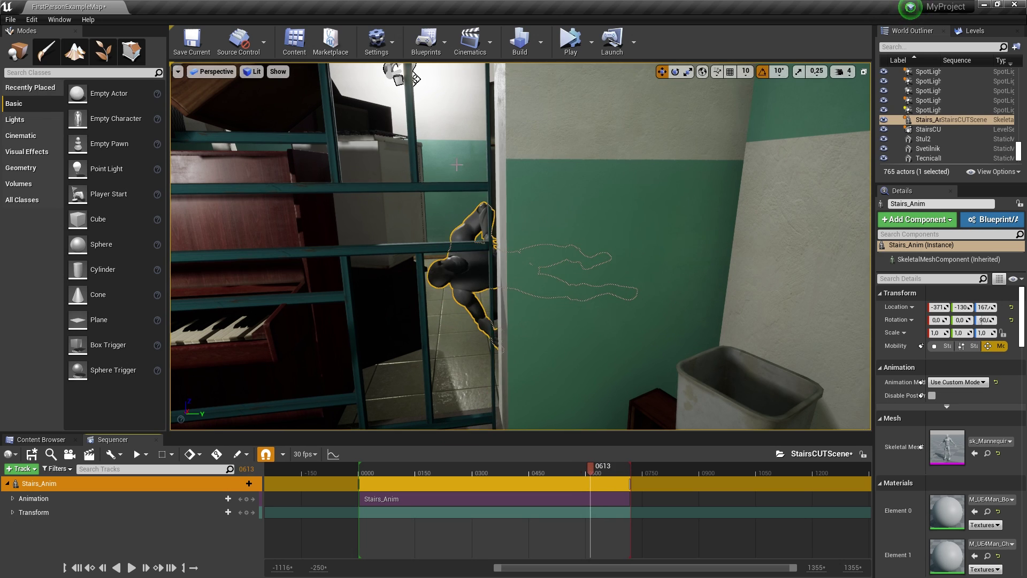
{"action": "mouse_move", "coordinate": [589, 458]}
{"action": "left_mouse_down"}
{"action": "mouse_move", "coordinate": [531, 459]}
{"action": "mouse_move", "coordinate": [567, 456]}
{"action": "left_mouse_up"}
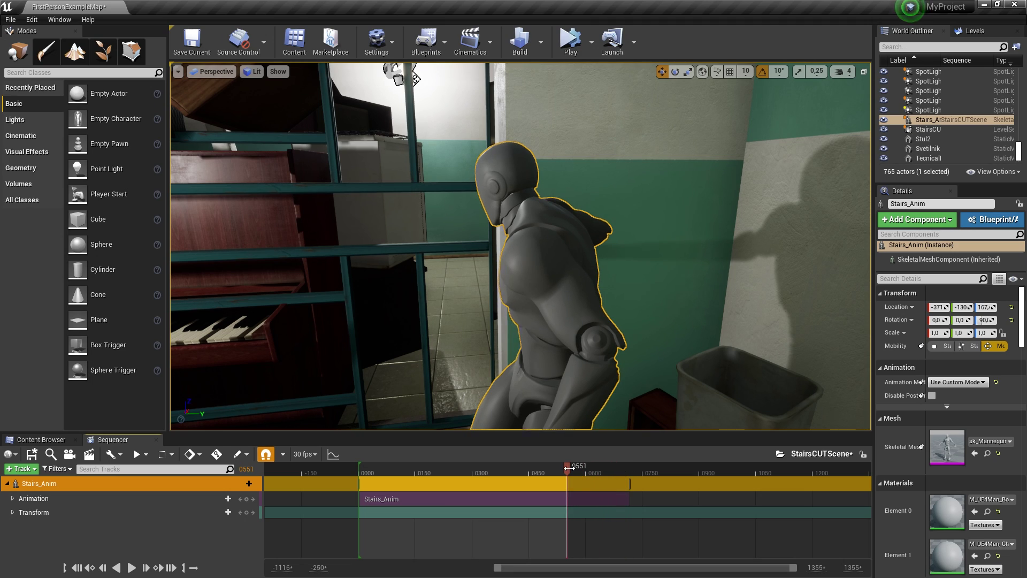
{"action": "left_click", "coordinate": [453, 474]}
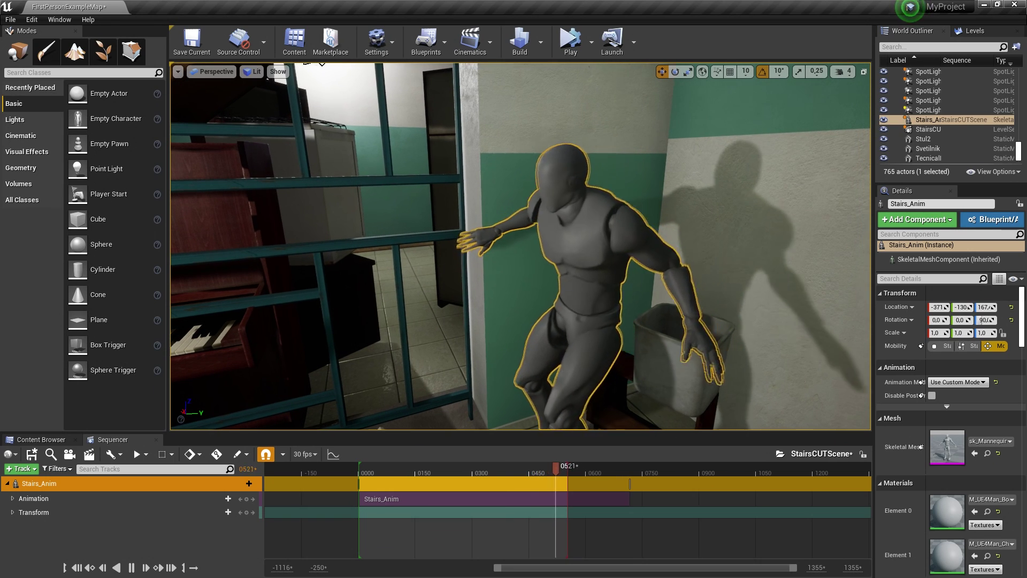
Step: Pause the stair-climb playback and bring the playhead back to frame 29
{"action": "key", "text": "space"}
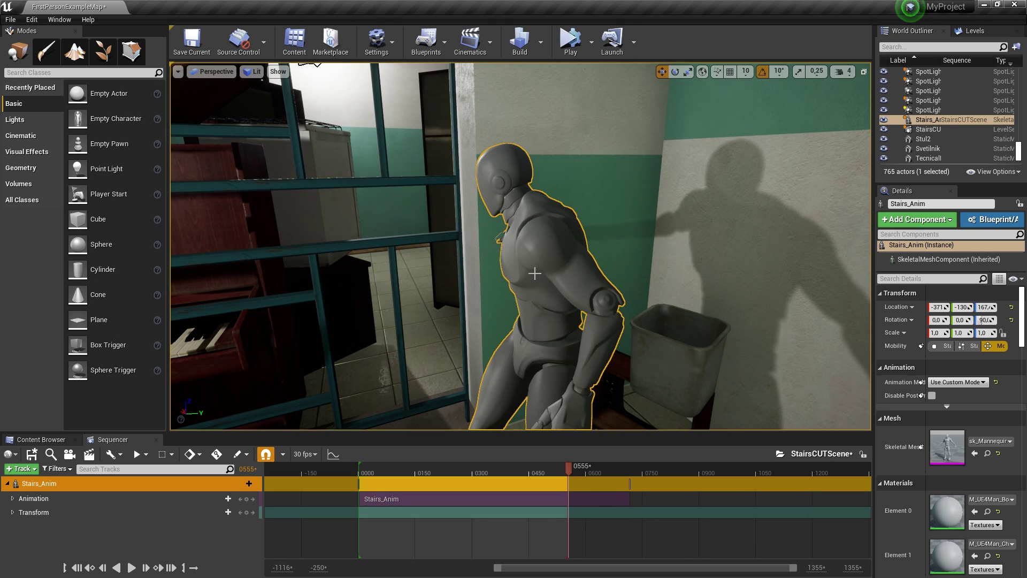
{"action": "left_click_drag", "start_coordinate": [566, 472], "coordinate": [561, 472]}
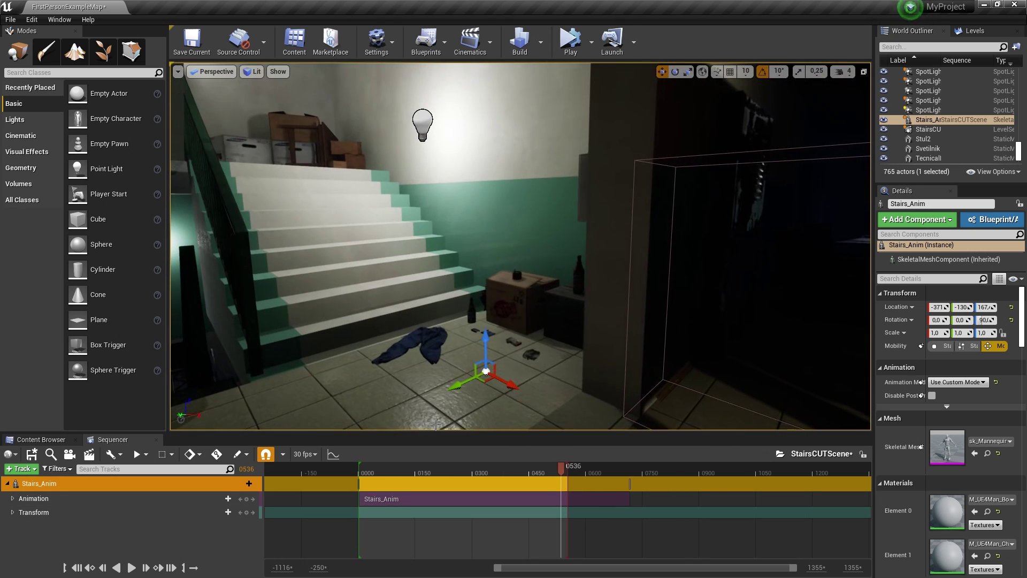
{"action": "left_click_drag", "start_coordinate": [448, 474], "coordinate": [371, 481]}
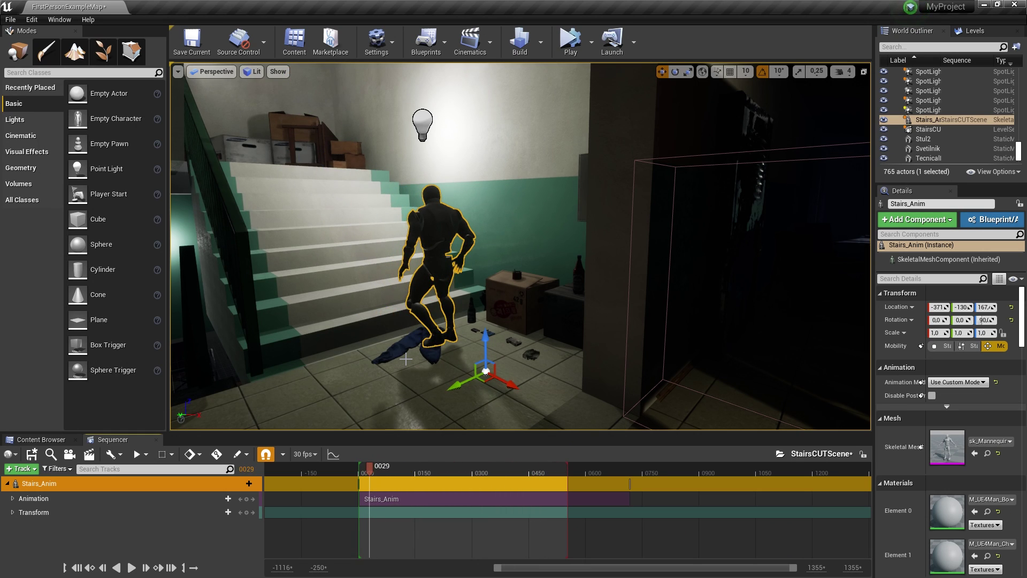
Step: Create a cine camera and aim it at the mannequin's back
{"action": "left_click", "coordinate": [69, 454]}
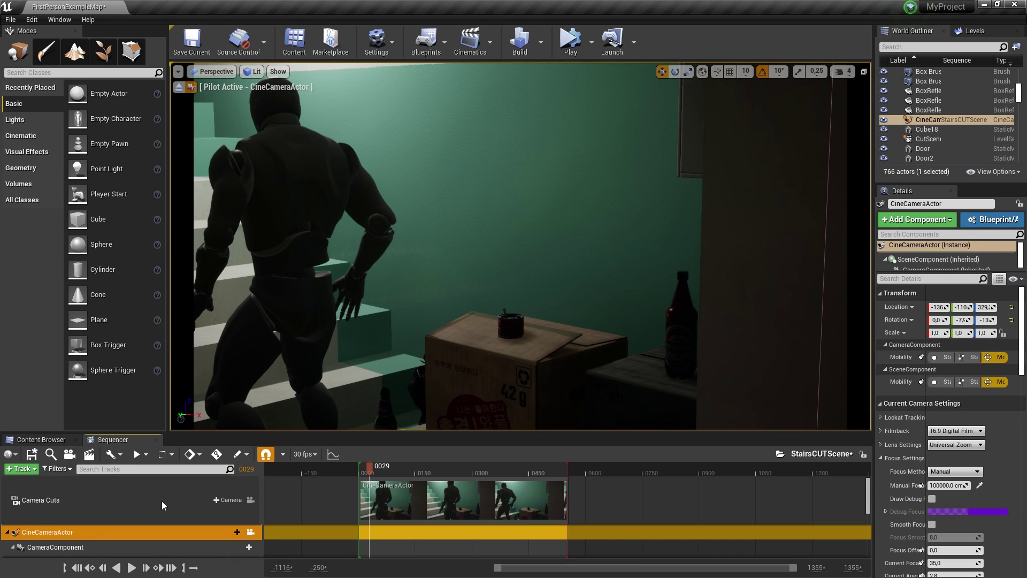
{"action": "right_click_drag", "start_coordinate": [428, 321], "coordinate": [444, 316]}
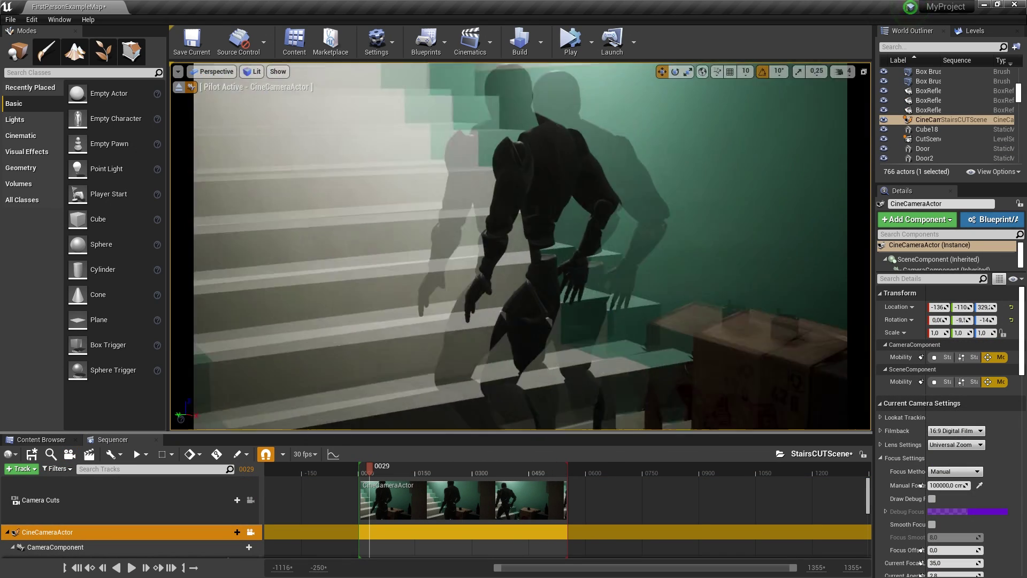
{"action": "right_click_drag", "start_coordinate": [430, 257], "coordinate": [430, 251]}
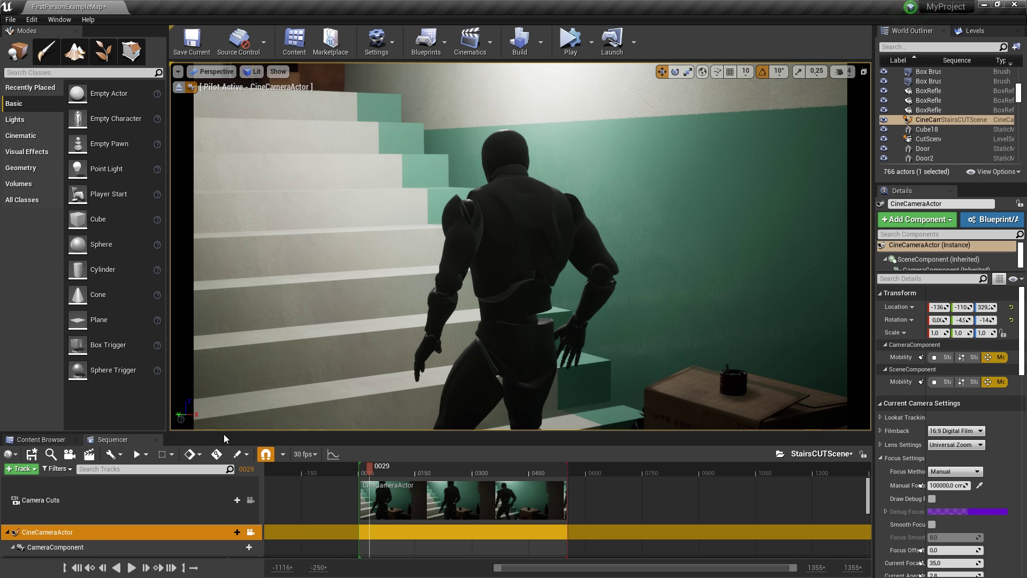
Step: Enlarge the timeline and frame the mannequin from behind near the stairs at frame 9
{"action": "left_click_drag", "start_coordinate": [223, 432], "coordinate": [225, 398]}
{"action": "left_click", "coordinate": [250, 464]}
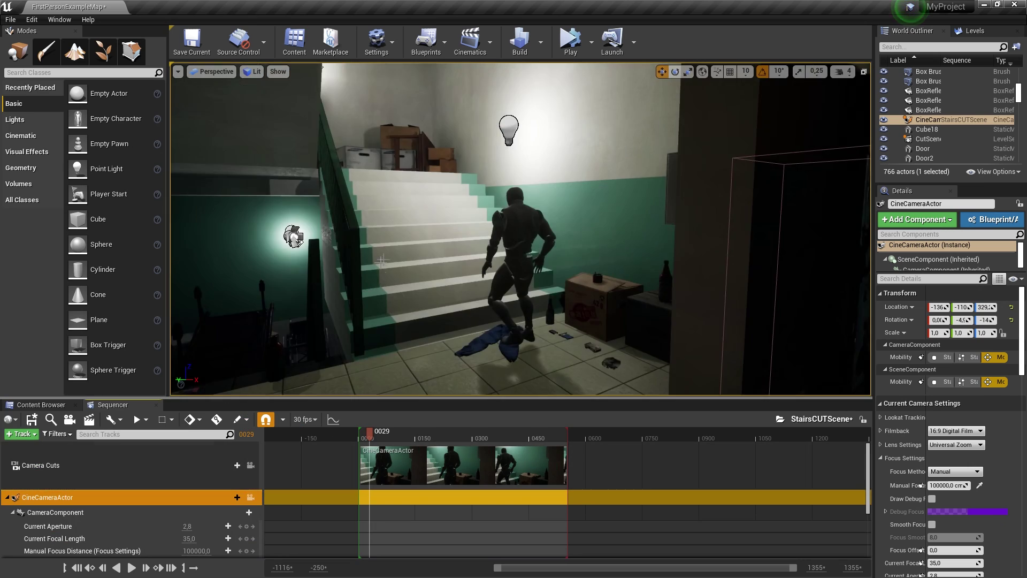
{"action": "mouse_move", "coordinate": [481, 240]}
{"action": "right_mouse_down"}
{"action": "mouse_move", "coordinate": [470, 236]}
{"action": "mouse_move", "coordinate": [513, 230]}
{"action": "right_mouse_up"}
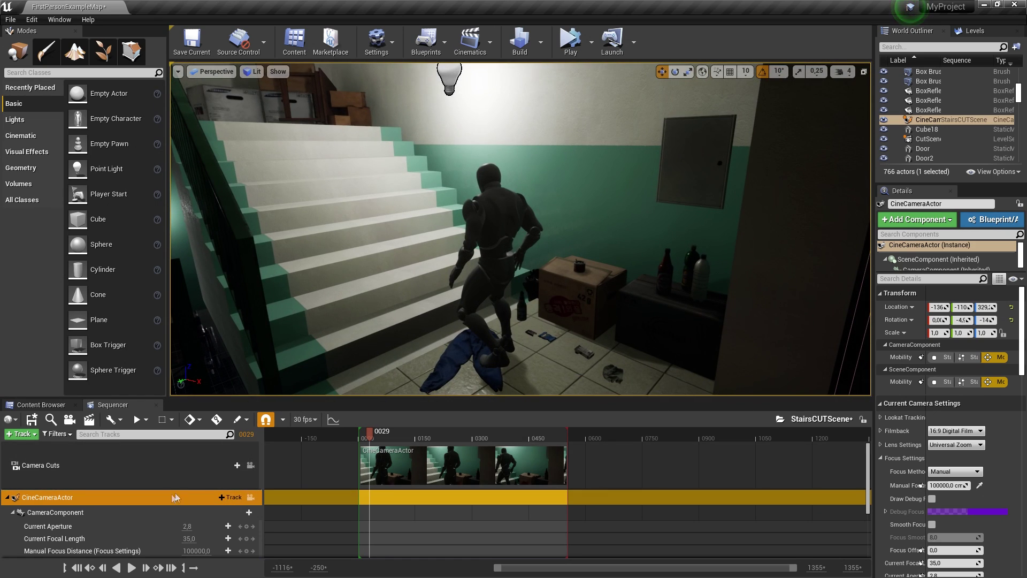
{"action": "left_click", "coordinate": [250, 499]}
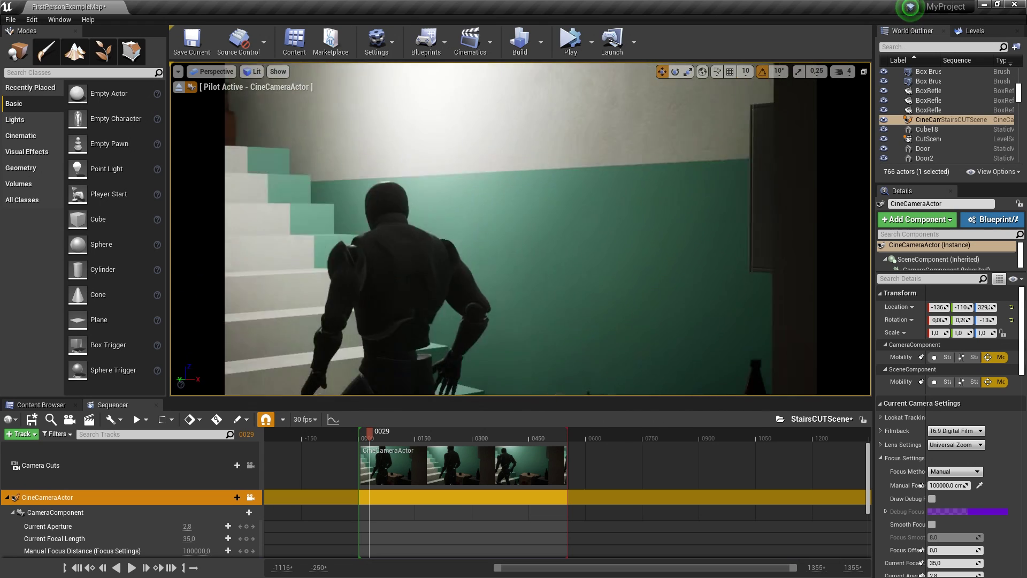
{"action": "right_click_drag", "start_coordinate": [513, 230], "coordinate": [514, 230]}
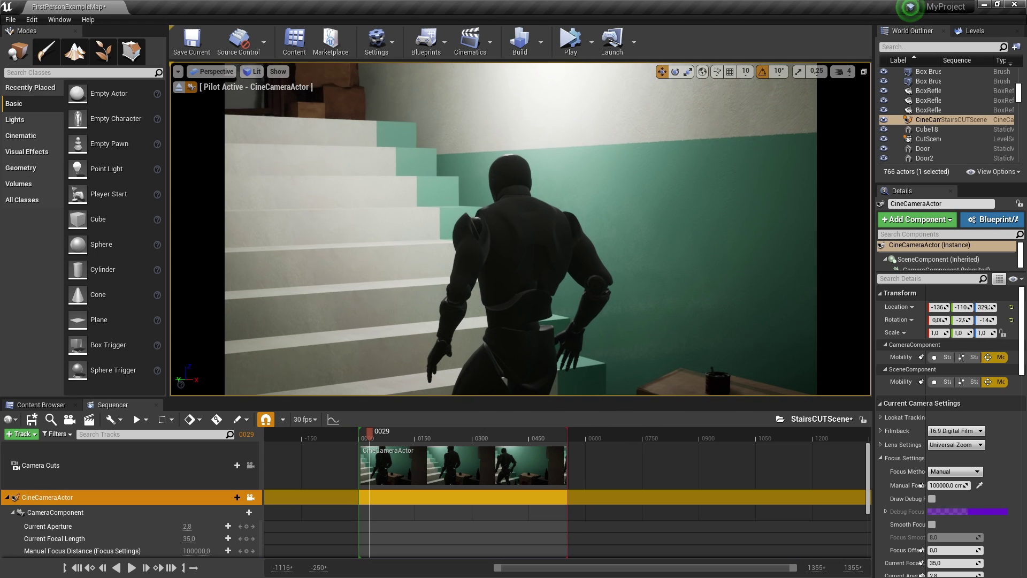
{"action": "left_click_drag", "start_coordinate": [370, 440], "coordinate": [362, 439]}
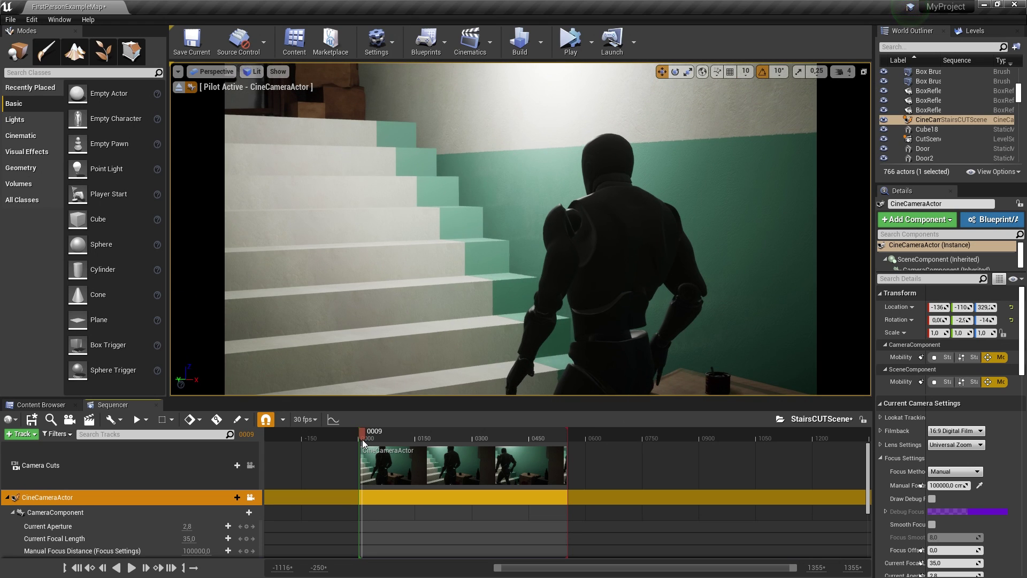
{"action": "right_click_drag", "start_coordinate": [513, 230], "coordinate": [514, 238]}
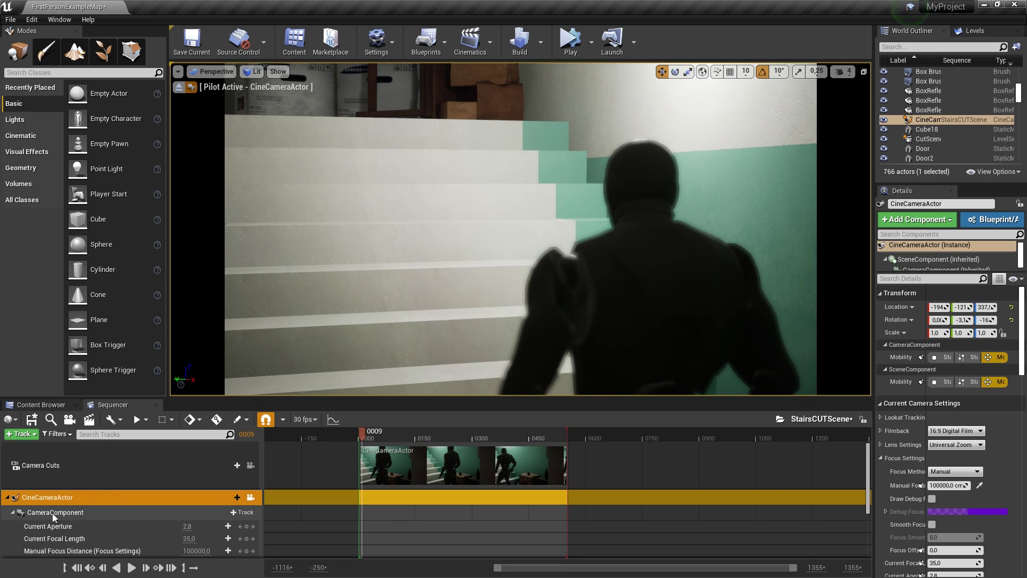
Step: Move the camera close beside the mannequin's head and key its Transform at frame 70
{"action": "scroll", "coordinate": [46, 528], "scroll_direction": "down", "scroll_amount": 2}
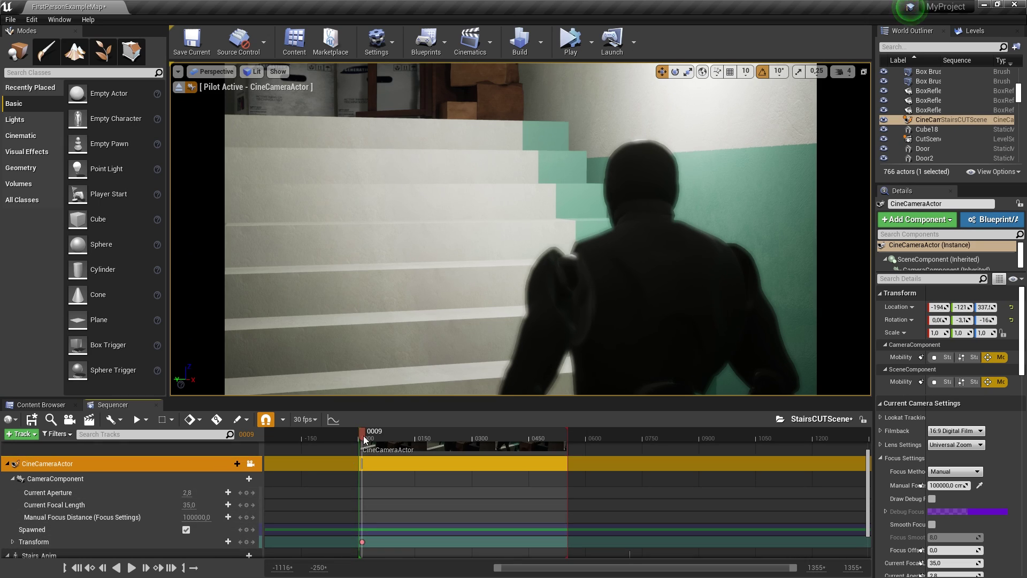
{"action": "left_click_drag", "start_coordinate": [364, 435], "coordinate": [379, 435]}
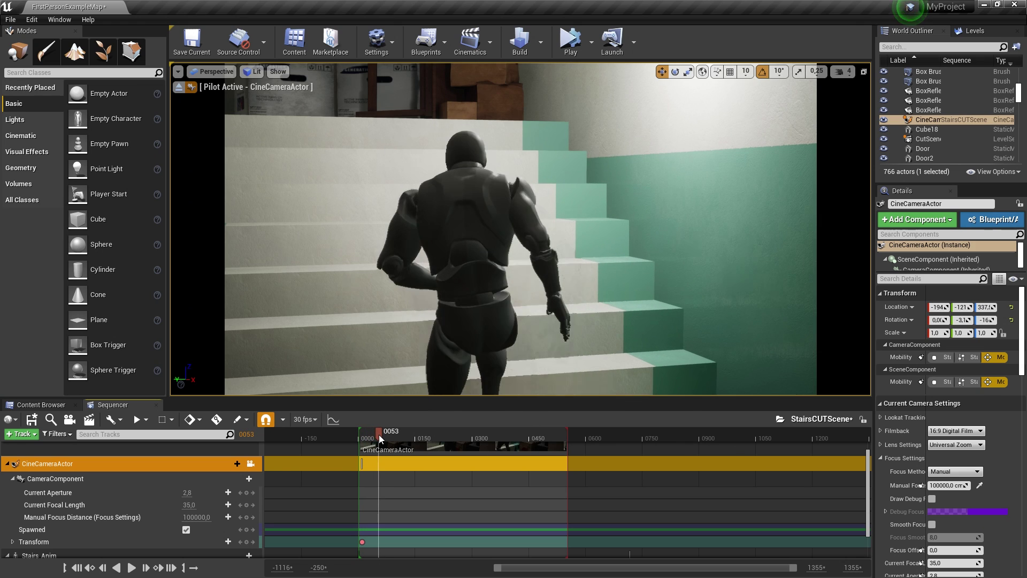
{"action": "right_click_drag", "start_coordinate": [519, 230], "coordinate": [521, 227]}
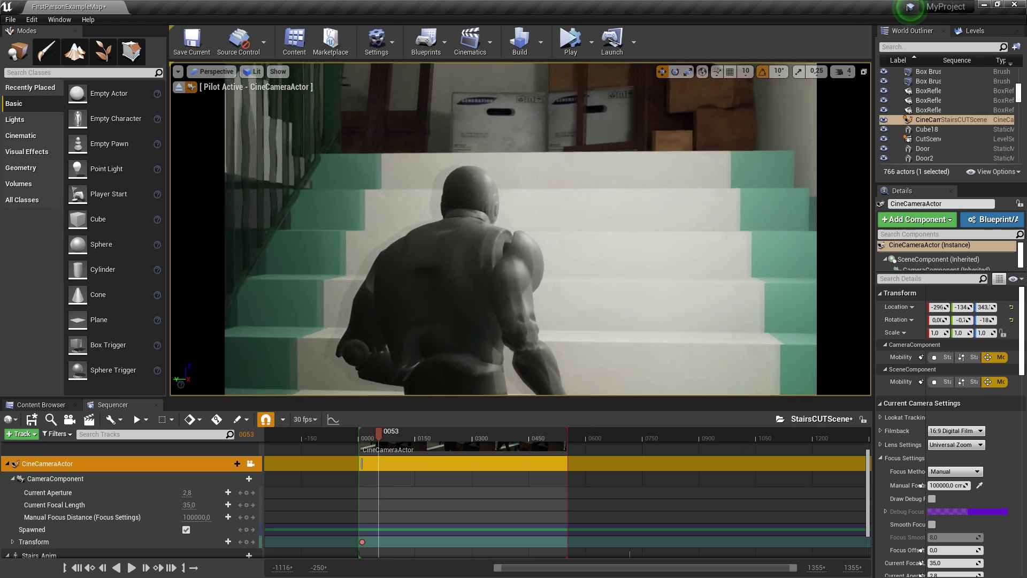
{"action": "right_click_drag", "start_coordinate": [367, 271], "coordinate": [367, 270]}
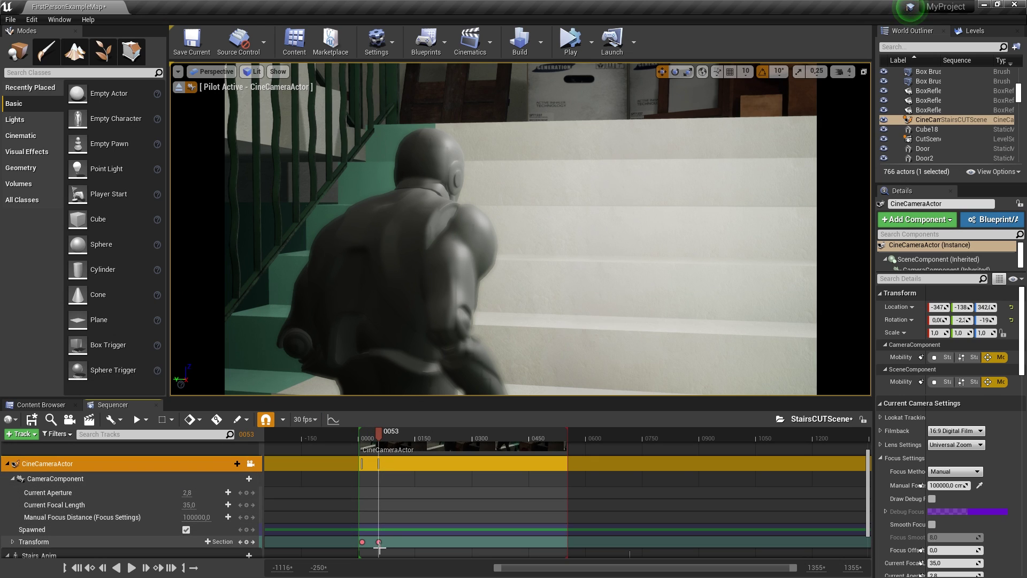
{"action": "left_click_drag", "start_coordinate": [377, 430], "coordinate": [386, 427]}
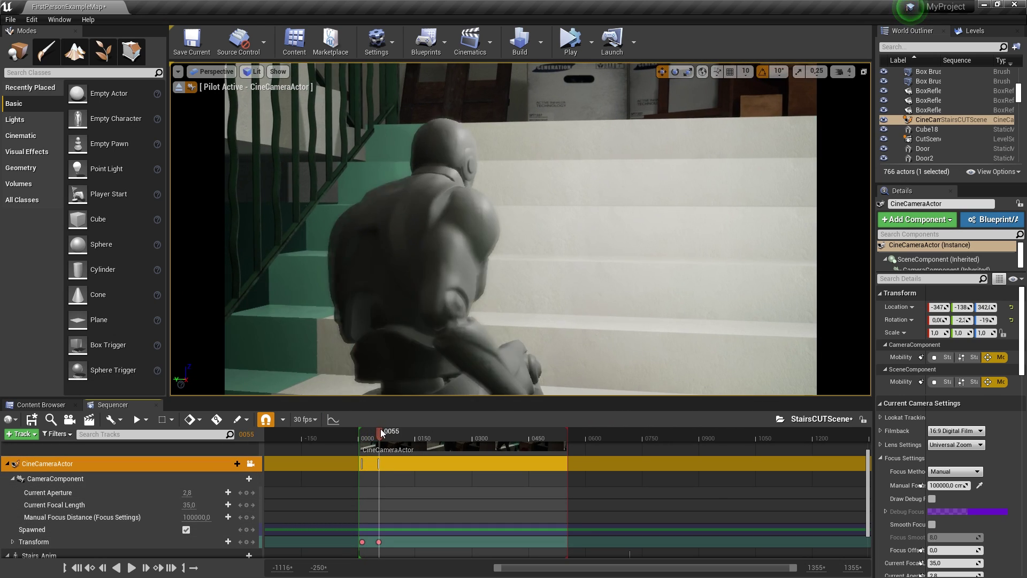
{"action": "right_click_drag", "start_coordinate": [519, 230], "coordinate": [530, 235]}
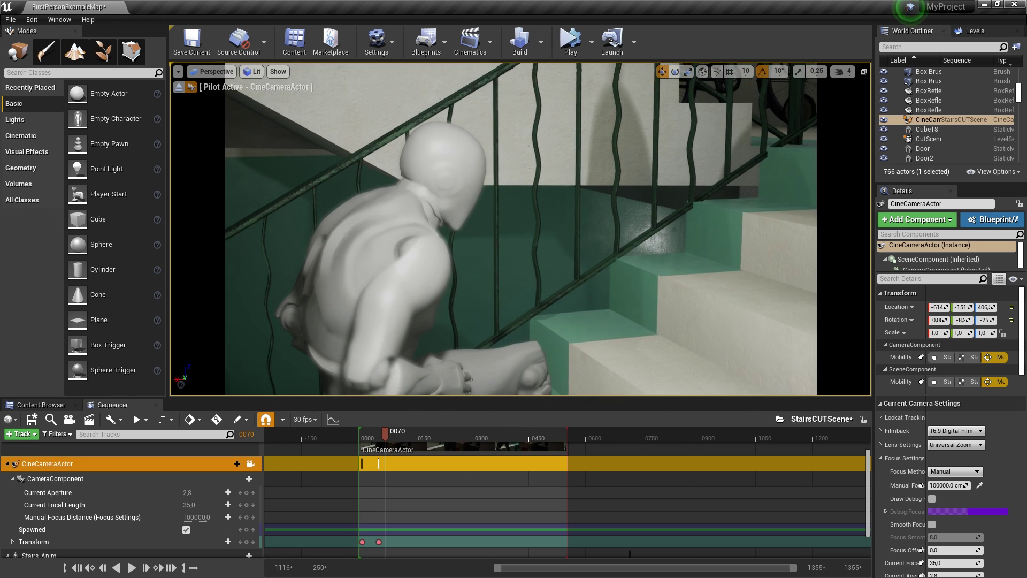
{"action": "left_click", "coordinate": [246, 542]}
Step: Play back the camera move from frame 53 and review it across the timeline
{"action": "left_click_drag", "start_coordinate": [384, 435], "coordinate": [375, 434]}
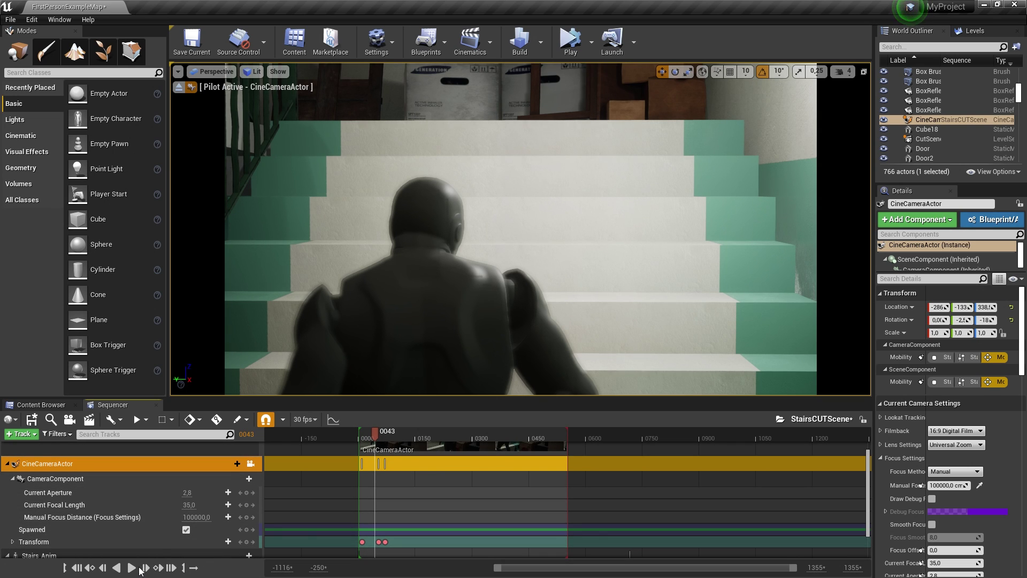
{"action": "left_click", "coordinate": [134, 569]}
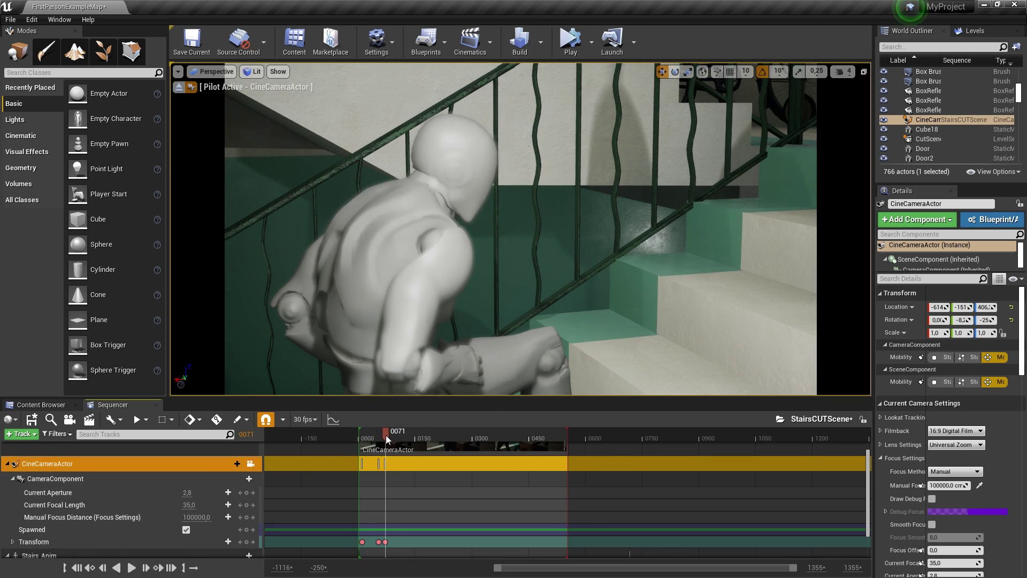
{"action": "left_click_drag", "start_coordinate": [387, 434], "coordinate": [395, 432]}
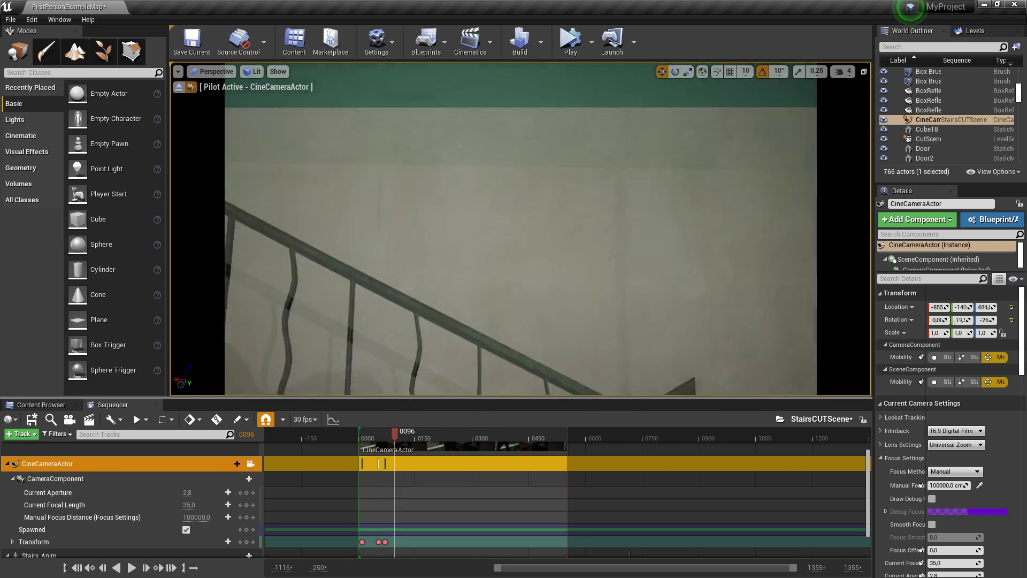
Step: Reposition the camera close beside the mannequin at frame 108
{"action": "right_click_drag", "start_coordinate": [519, 230], "coordinate": [519, 230]}
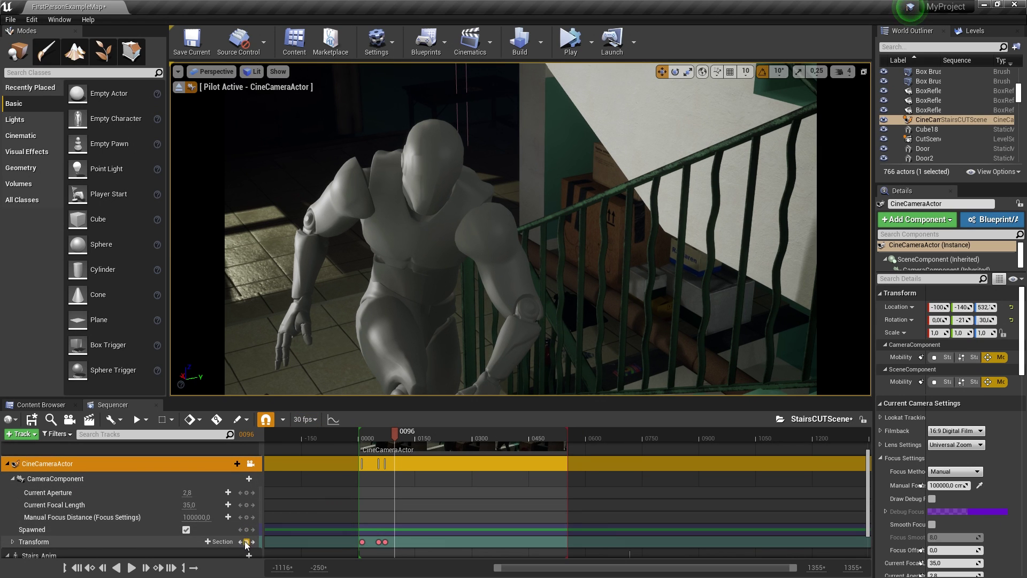
{"action": "left_click_drag", "start_coordinate": [391, 436], "coordinate": [394, 436]}
{"action": "key", "text": "space"}
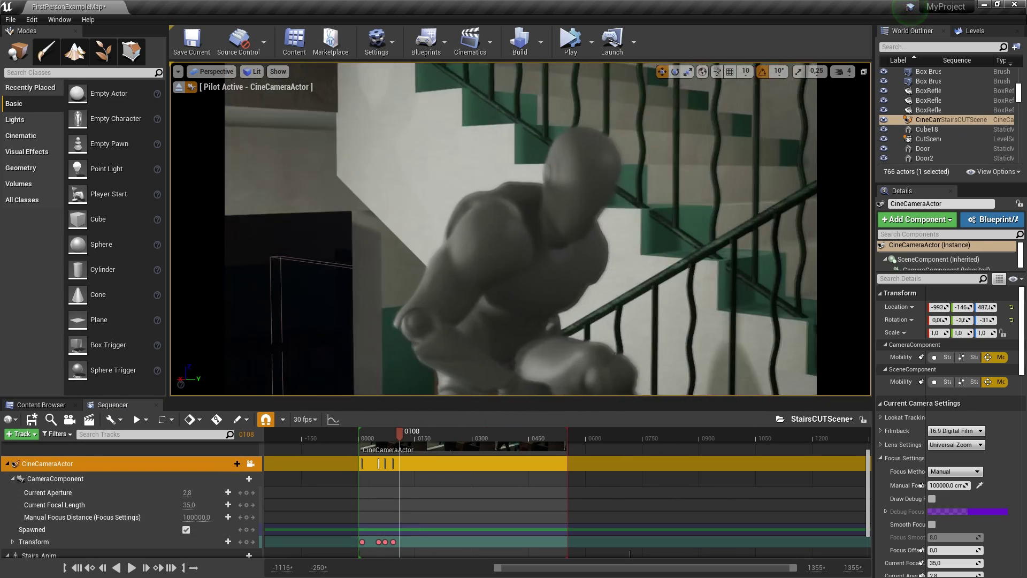
{"action": "right_click_drag", "start_coordinate": [520, 229], "coordinate": [503, 236]}
{"action": "scroll", "coordinate": [177, 511], "scroll_direction": "down", "scroll_amount": 2}
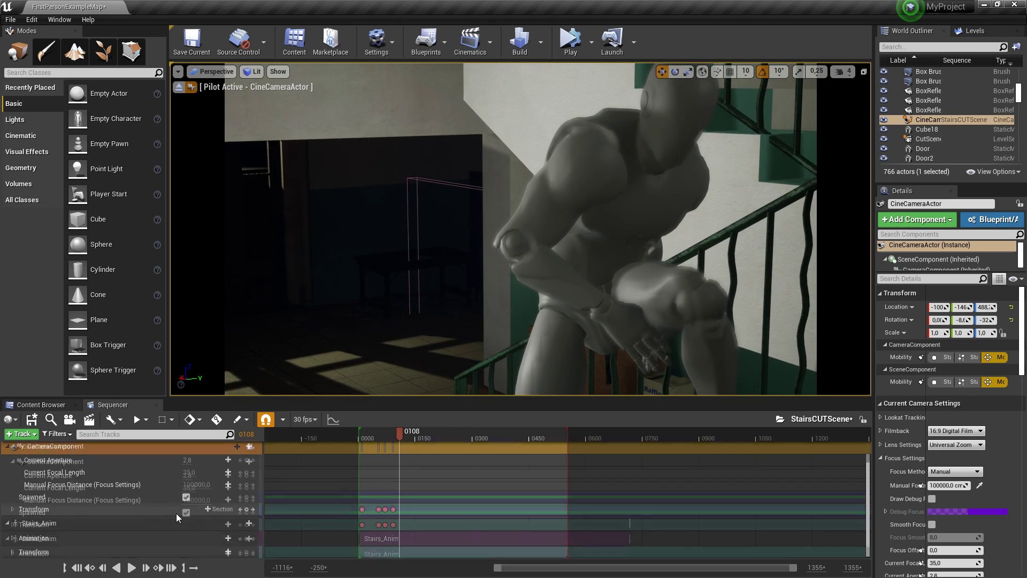
Step: Expand the camera's Transform rotation channels and nudge the roll at frame 108
{"action": "left_click", "coordinate": [13, 509]}
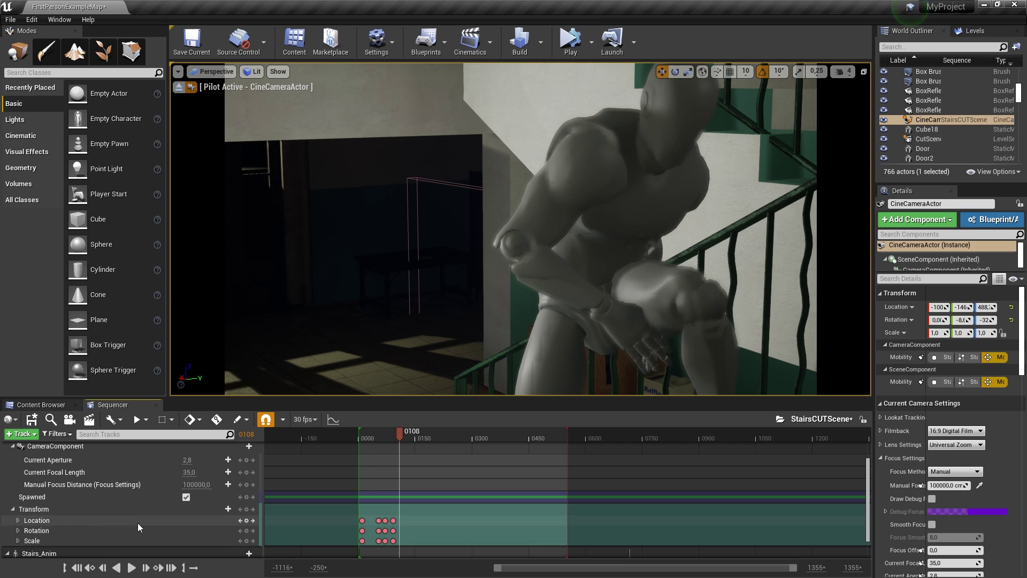
{"action": "left_click", "coordinate": [19, 530]}
{"action": "scroll", "coordinate": [155, 532], "scroll_direction": "down", "scroll_amount": 2}
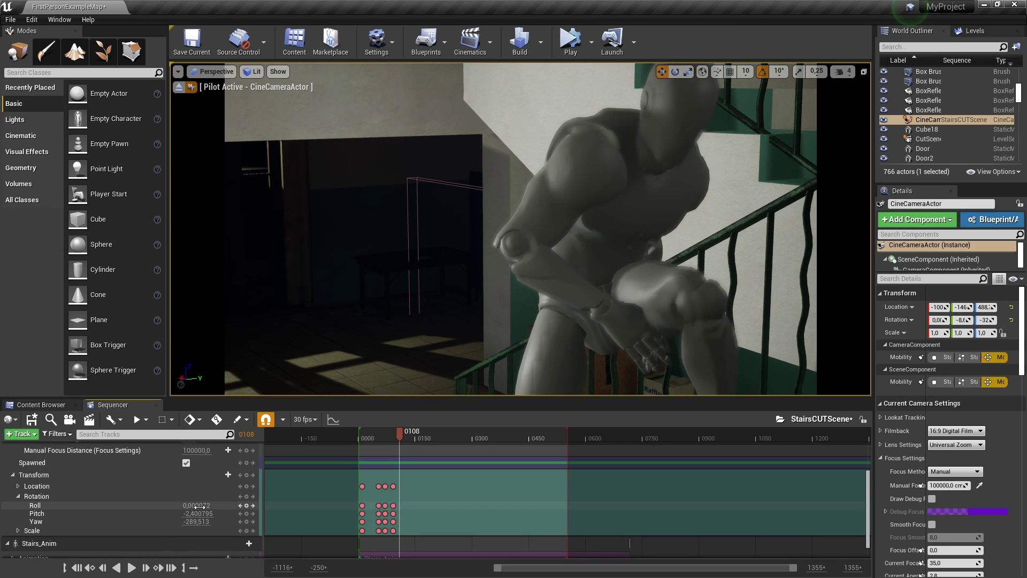
{"action": "left_click_drag", "start_coordinate": [195, 508], "coordinate": [203, 508]}
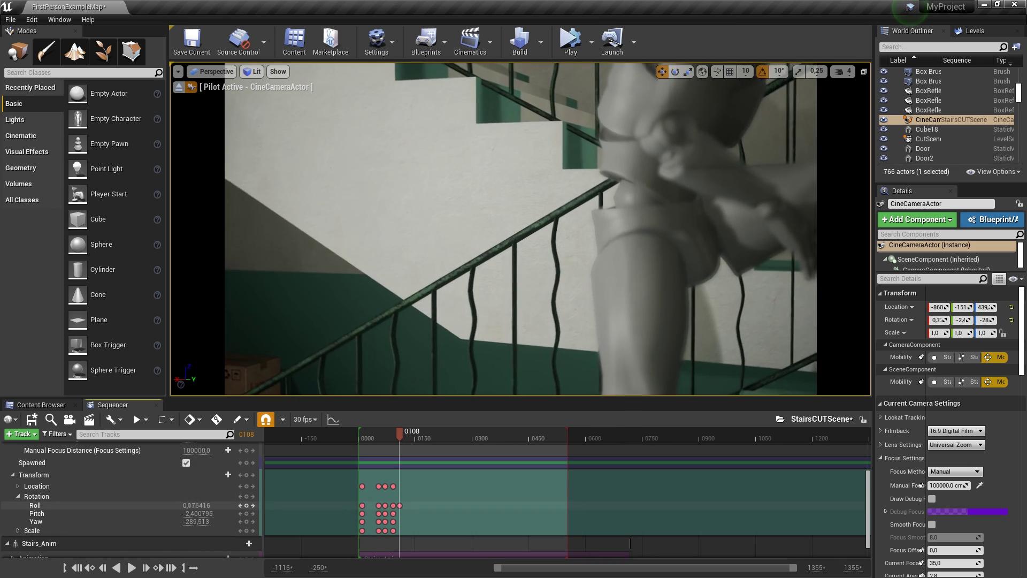
Step: Undo the roll and yaw changes at frame 108, then play back the shot
{"action": "key", "text": "ctrl+z"}
{"action": "key", "text": "ctrl+z"}
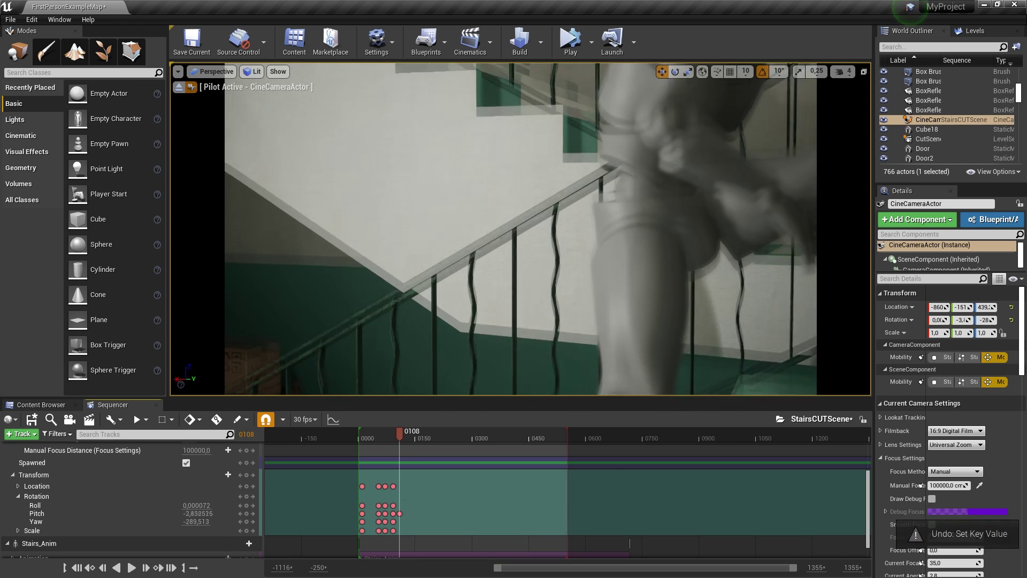
{"action": "left_click_drag", "start_coordinate": [196, 522], "coordinate": [208, 522]}
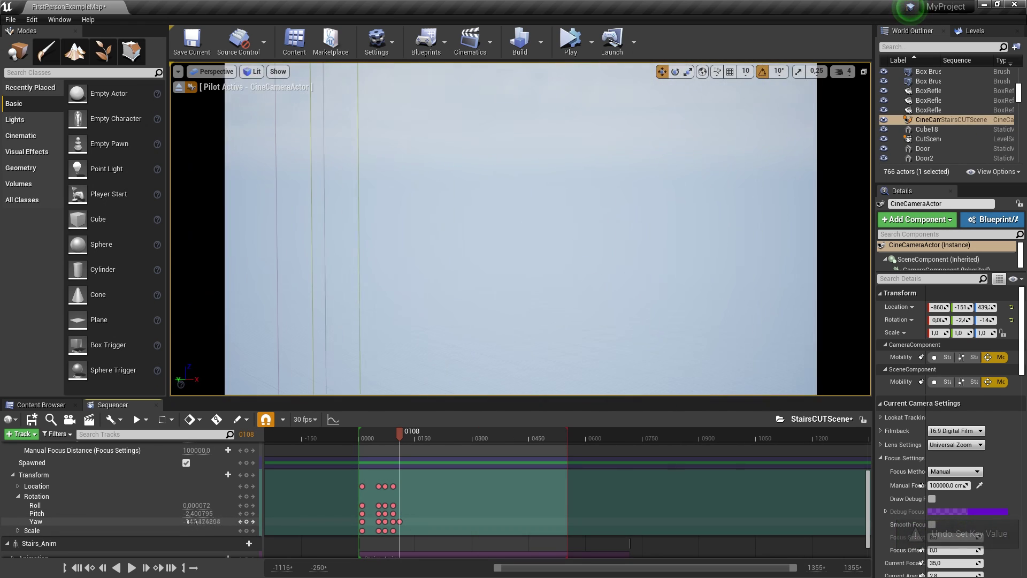
{"action": "key", "text": "ctrl+z"}
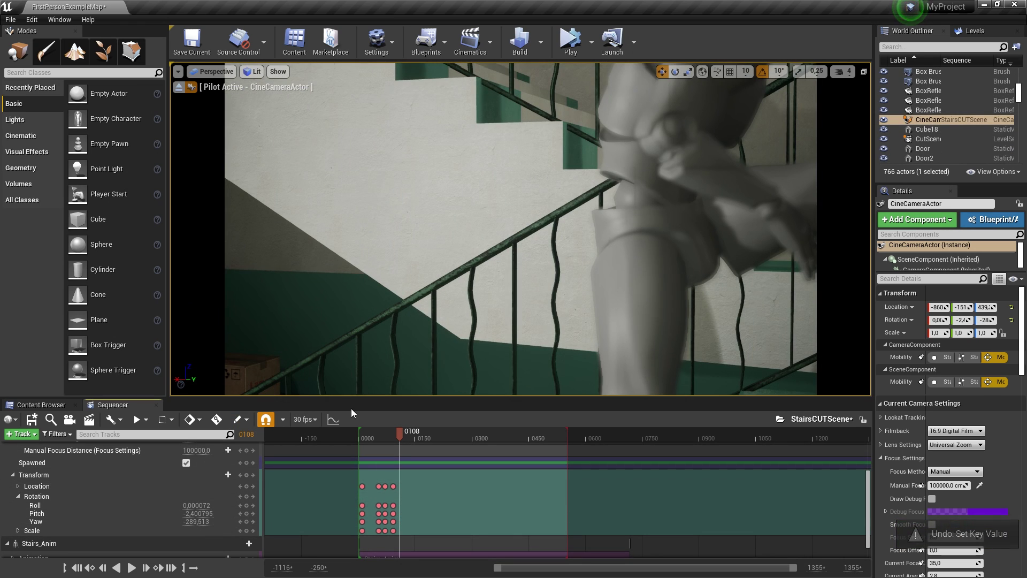
{"action": "key", "text": "ctrl+z"}
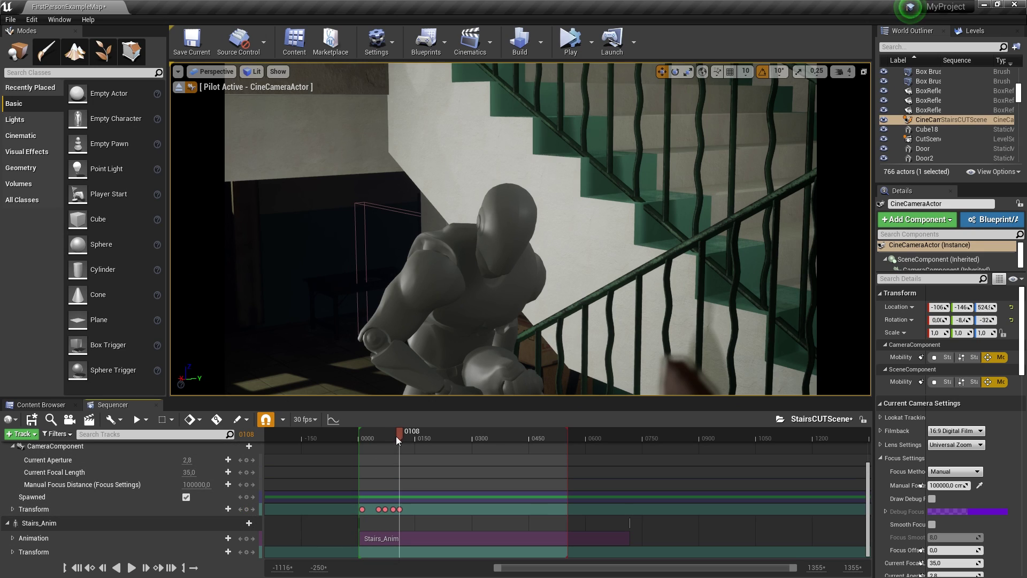
{"action": "left_click", "coordinate": [131, 567]}
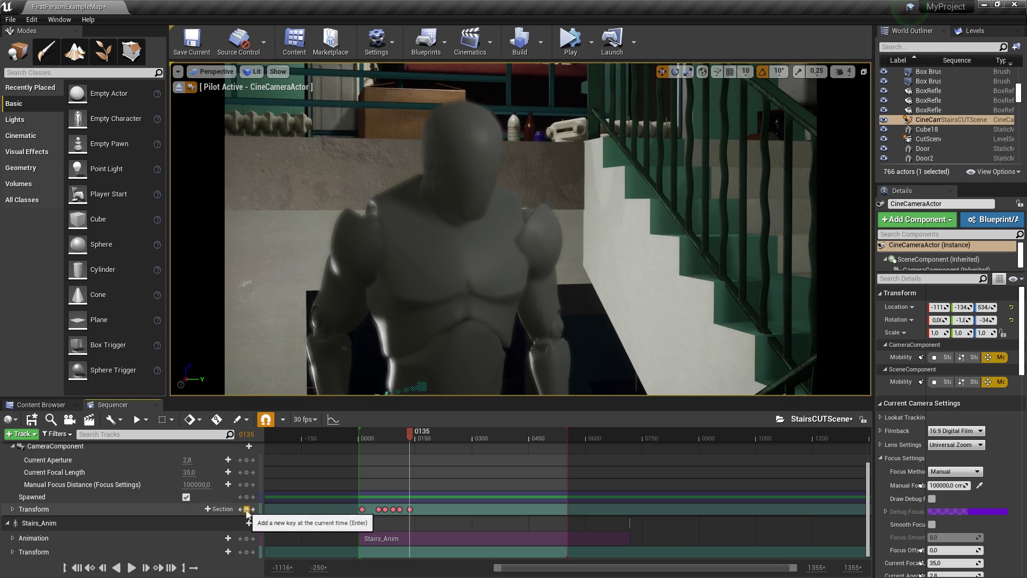
Step: Key the camera at frame 135, tilt it up at the landing sign at 171, then return to 10
{"action": "left_click", "coordinate": [247, 509]}
{"action": "left_click_drag", "start_coordinate": [412, 431], "coordinate": [423, 431]}
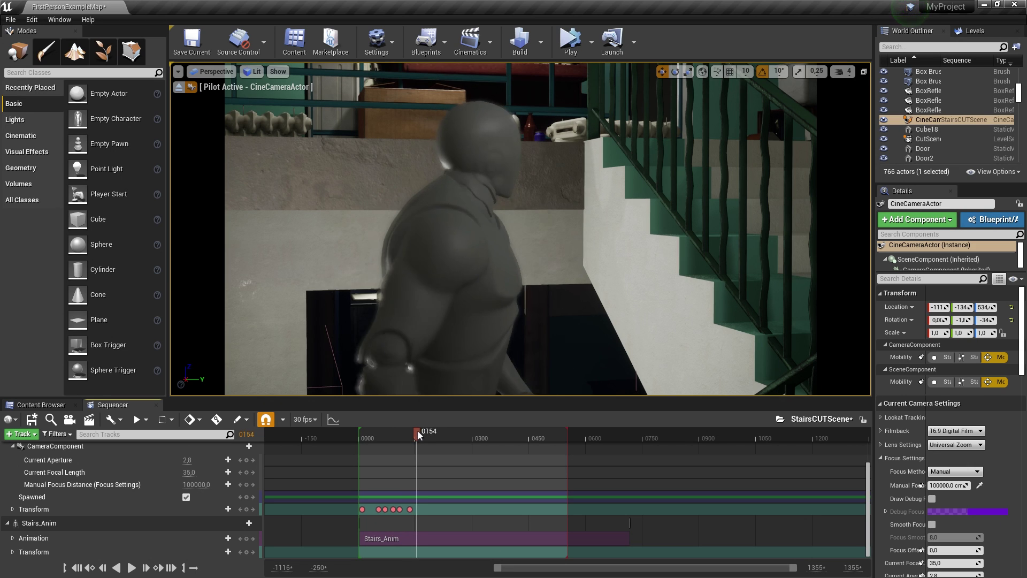
{"action": "mouse_move", "coordinate": [622, 140]}
{"action": "right_mouse_down"}
{"action": "mouse_move", "coordinate": [622, 160]}
{"action": "mouse_move", "coordinate": [622, 134]}
{"action": "right_mouse_up"}
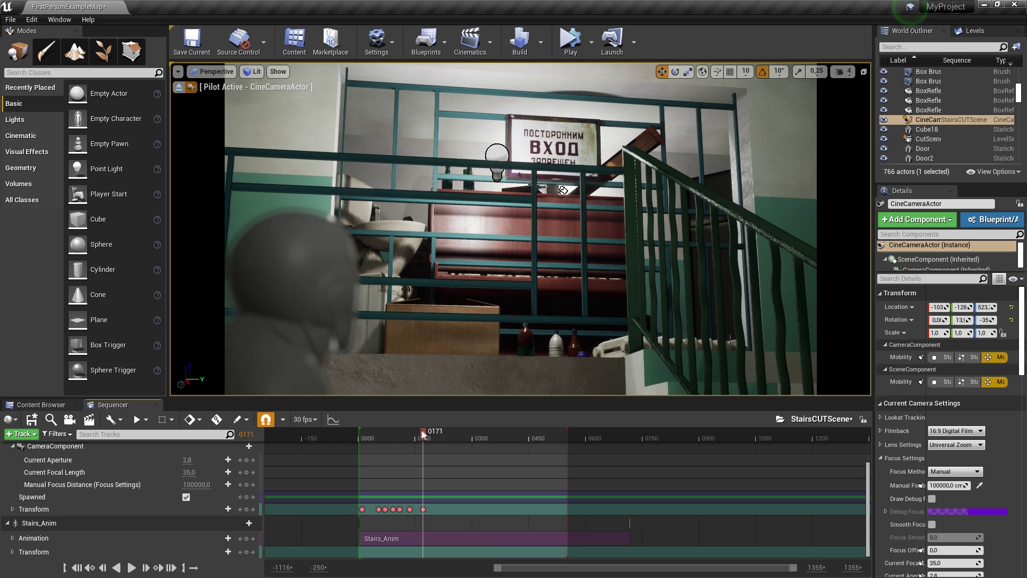
{"action": "left_click_drag", "start_coordinate": [423, 435], "coordinate": [363, 448]}
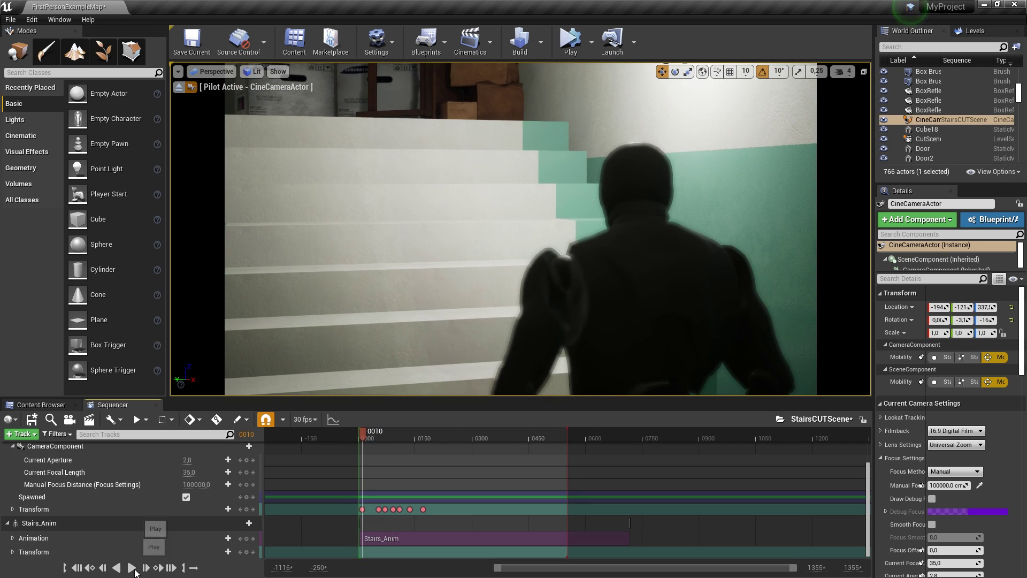
Step: Delete the frame-171 camera key and reframe the camera on the mannequin and landing sign
{"action": "left_click", "coordinate": [132, 567]}
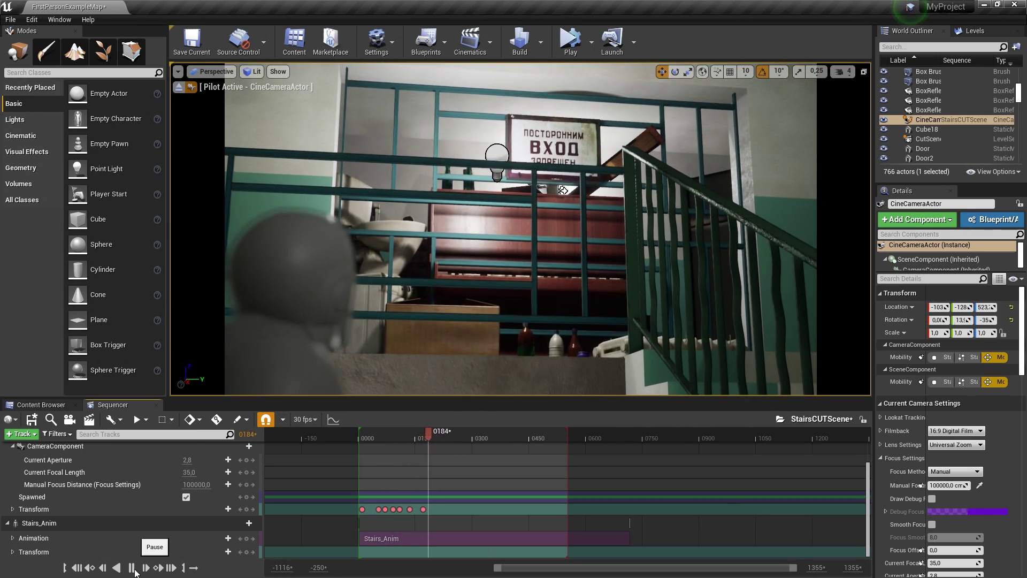
{"action": "left_click", "coordinate": [430, 437]}
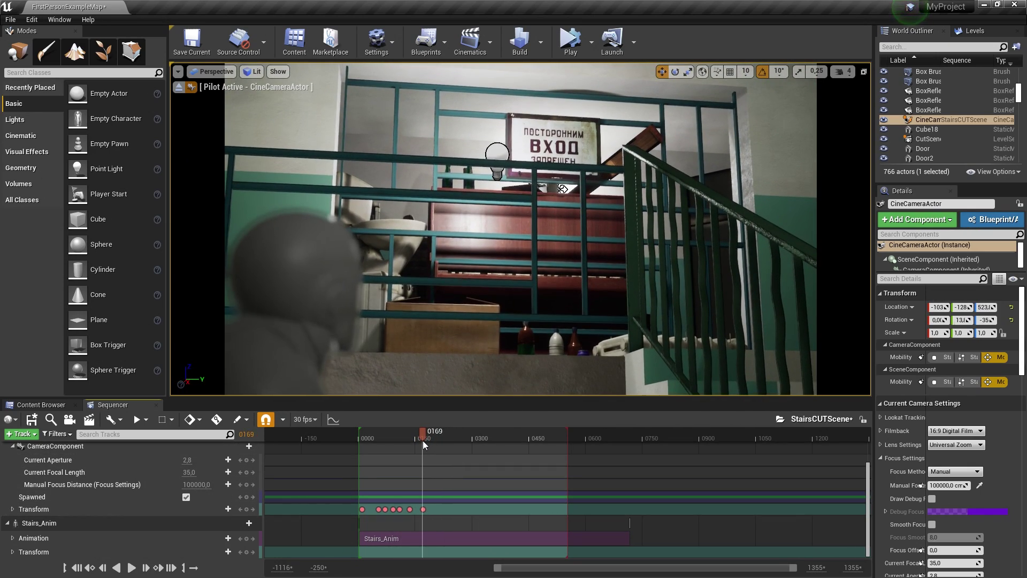
{"action": "left_click", "coordinate": [424, 441]}
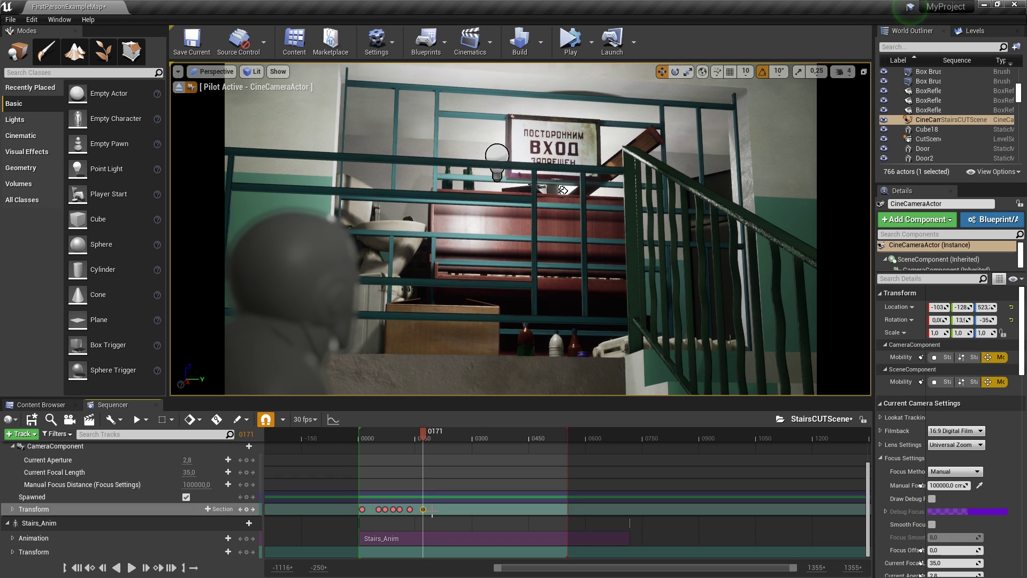
{"action": "key", "text": "Delete"}
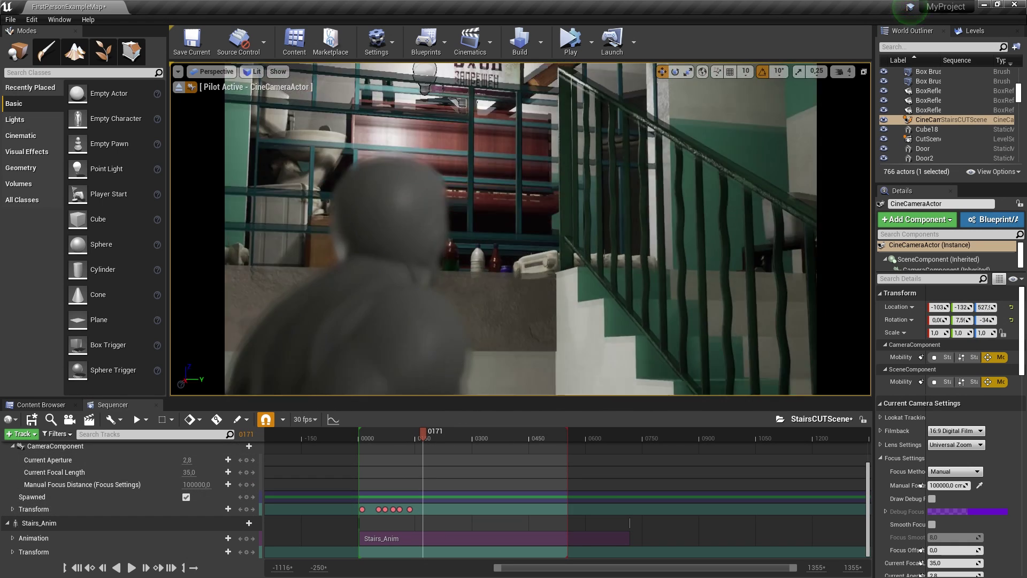
{"action": "right_click_drag", "start_coordinate": [544, 177], "coordinate": [544, 176]}
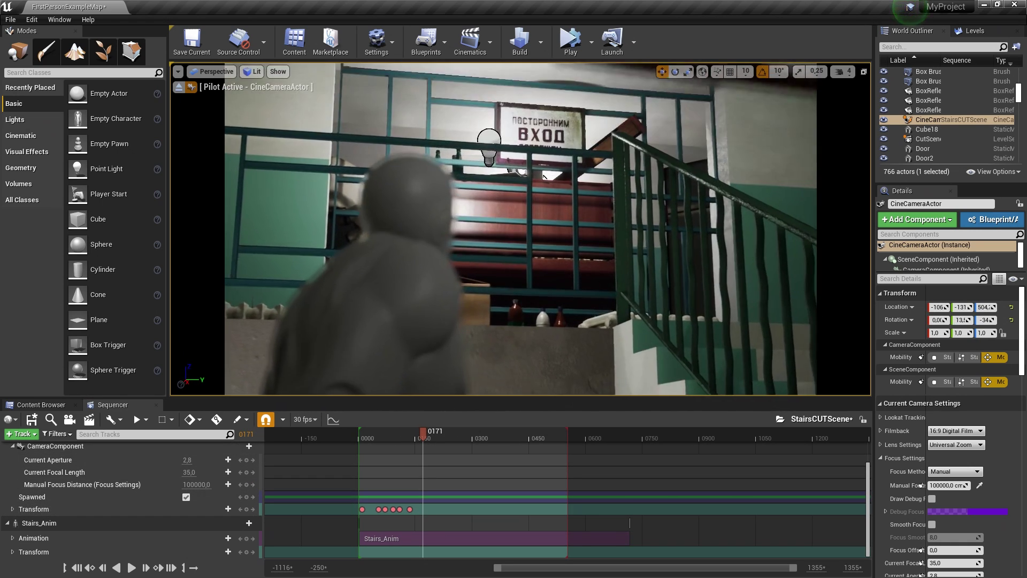
{"action": "left_click_drag", "start_coordinate": [378, 431], "coordinate": [396, 431]}
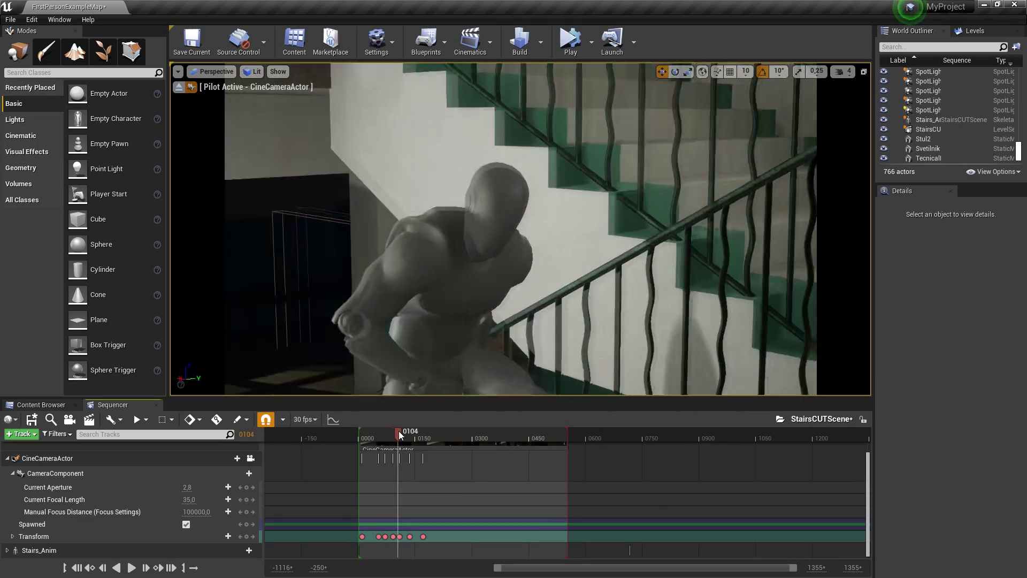
Step: Add a camera Transform key at frame 0235 framing the stairs beyond the landing, then select it
{"action": "left_click", "coordinate": [132, 568]}
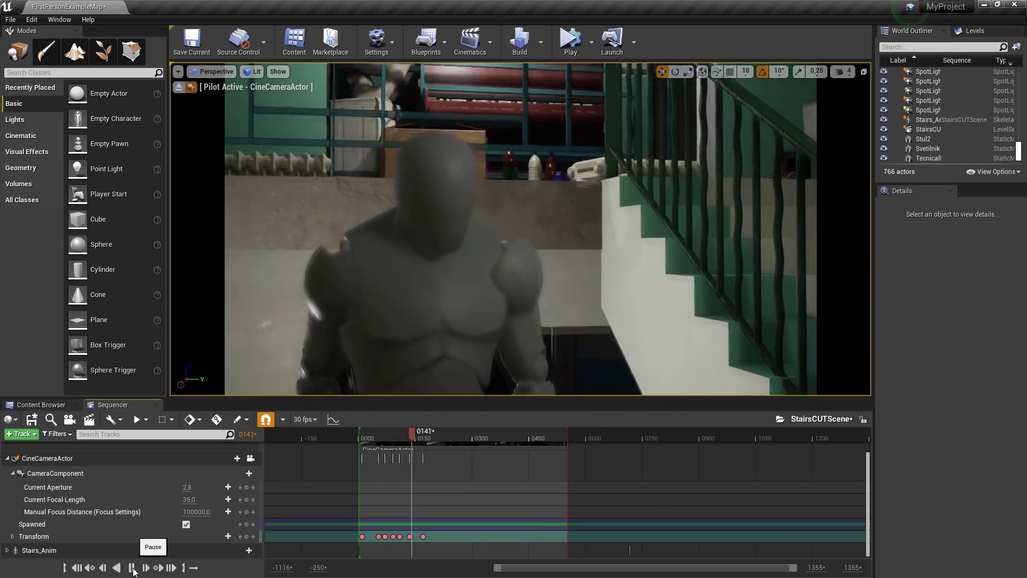
{"action": "left_click", "coordinate": [132, 569]}
{"action": "left_click_drag", "start_coordinate": [420, 439], "coordinate": [444, 440]}
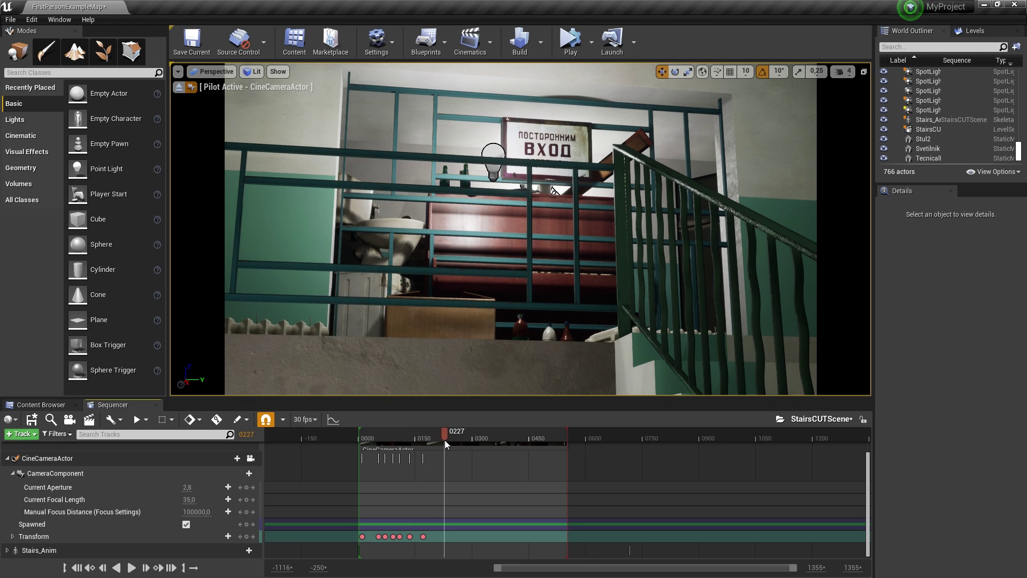
{"action": "mouse_move", "coordinate": [445, 440]}
{"action": "left_mouse_down"}
{"action": "mouse_move", "coordinate": [416, 441]}
{"action": "mouse_move", "coordinate": [426, 437]}
{"action": "left_mouse_up"}
{"action": "key", "text": "Return"}
{"action": "left_click_drag", "start_coordinate": [426, 440], "coordinate": [440, 443]}
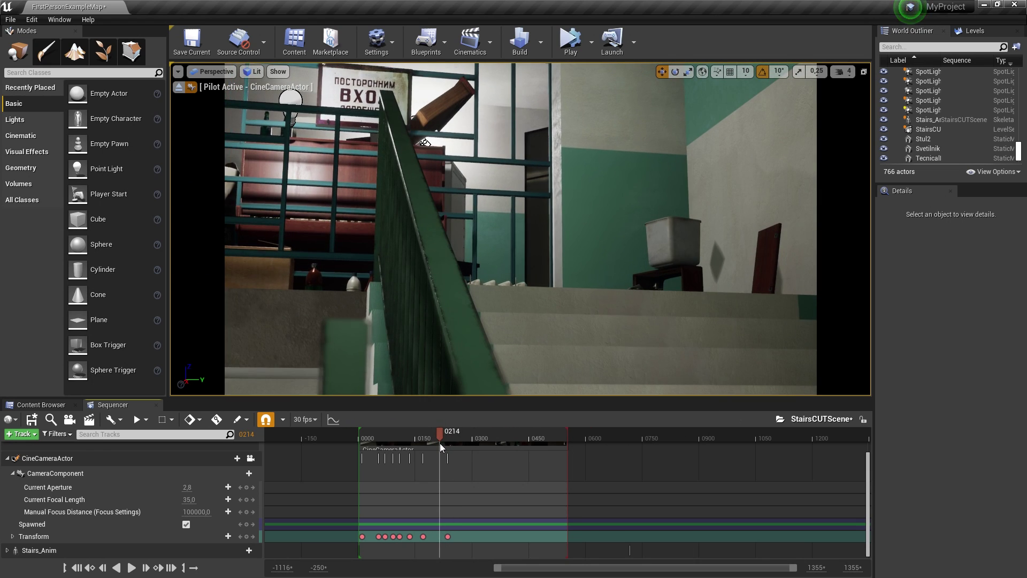
{"action": "left_click", "coordinate": [448, 537]}
Step: Shift the 0235 camera key later to frame 0257
{"action": "left_click_drag", "start_coordinate": [450, 535], "coordinate": [454, 534]}
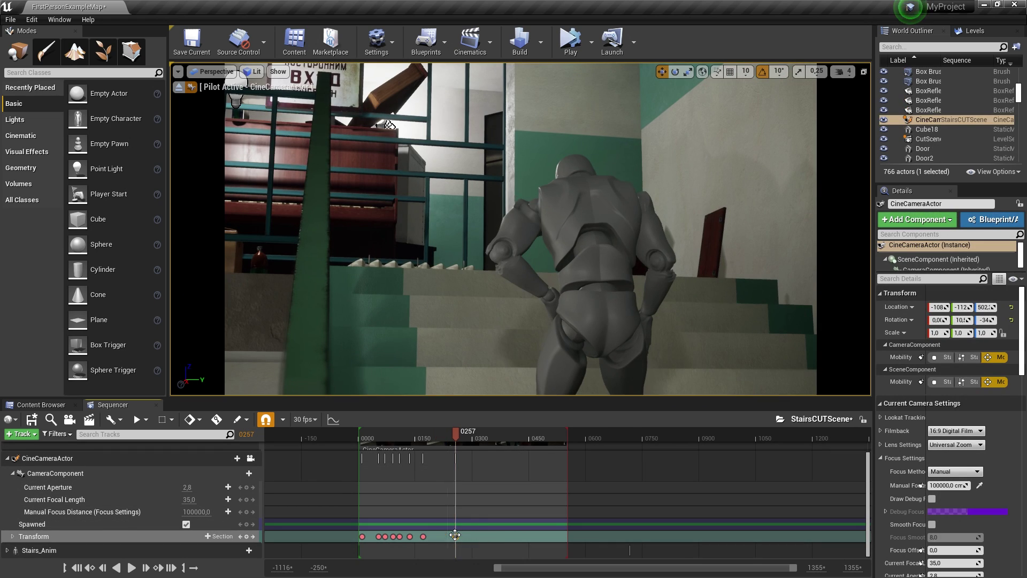
{"action": "left_click_drag", "start_coordinate": [457, 437], "coordinate": [448, 438]}
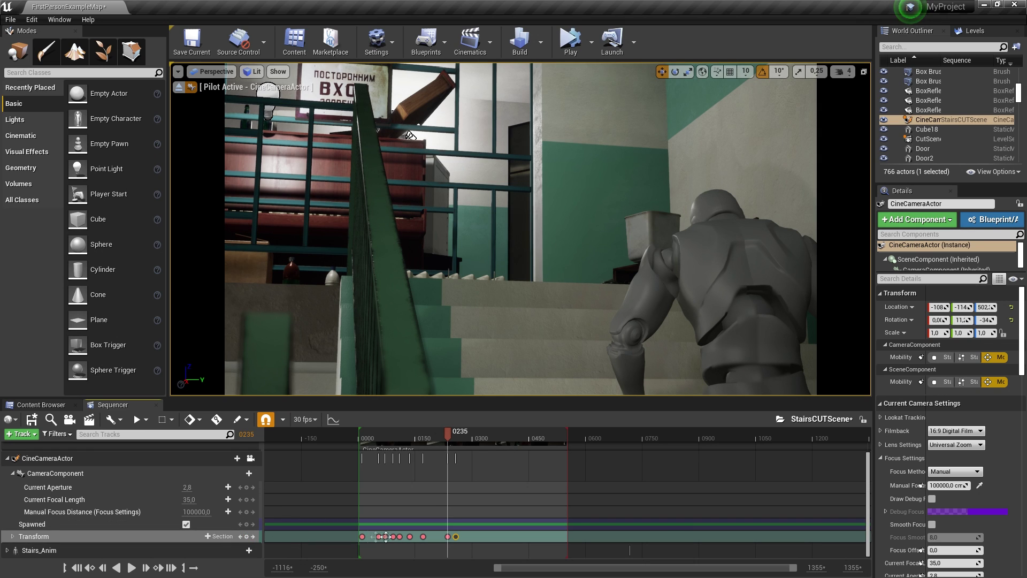
{"action": "left_click_drag", "start_coordinate": [455, 436], "coordinate": [454, 435]}
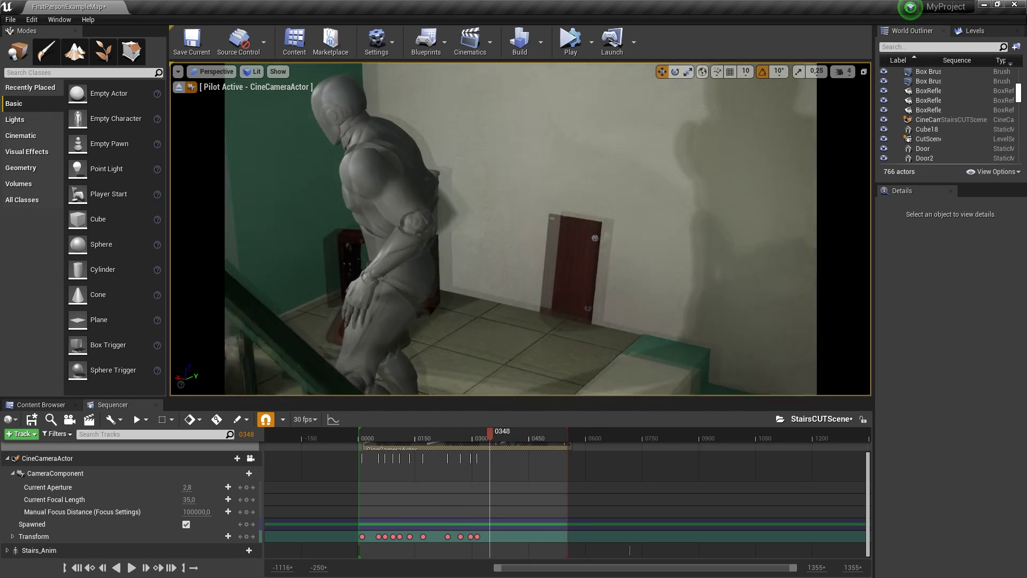
Step: Follow the climb through frames 0348, 0385 and about 0401, then review from 0331
{"action": "left_click_drag", "start_coordinate": [454, 435], "coordinate": [489, 435]}
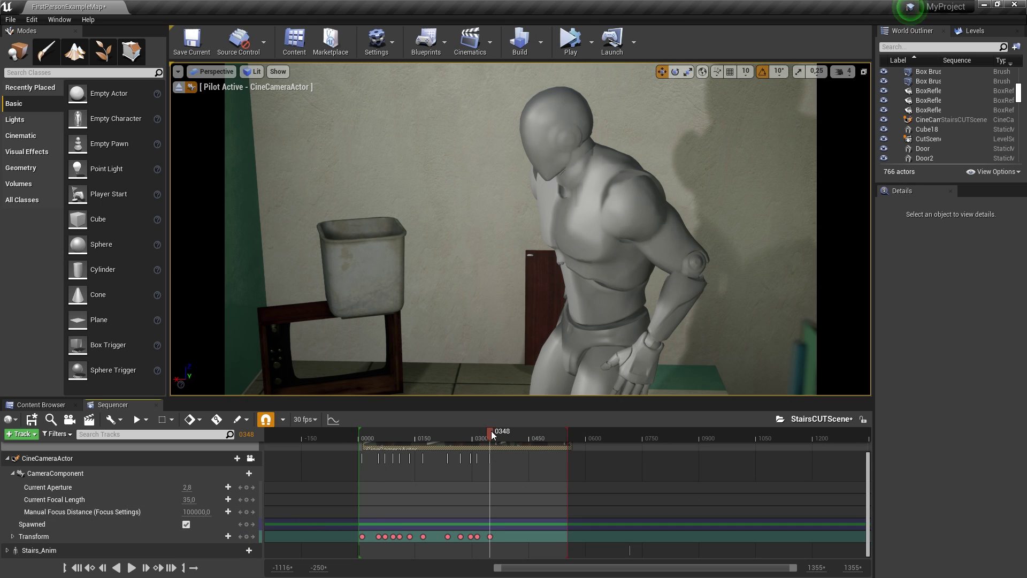
{"action": "left_click_drag", "start_coordinate": [491, 431], "coordinate": [503, 431]}
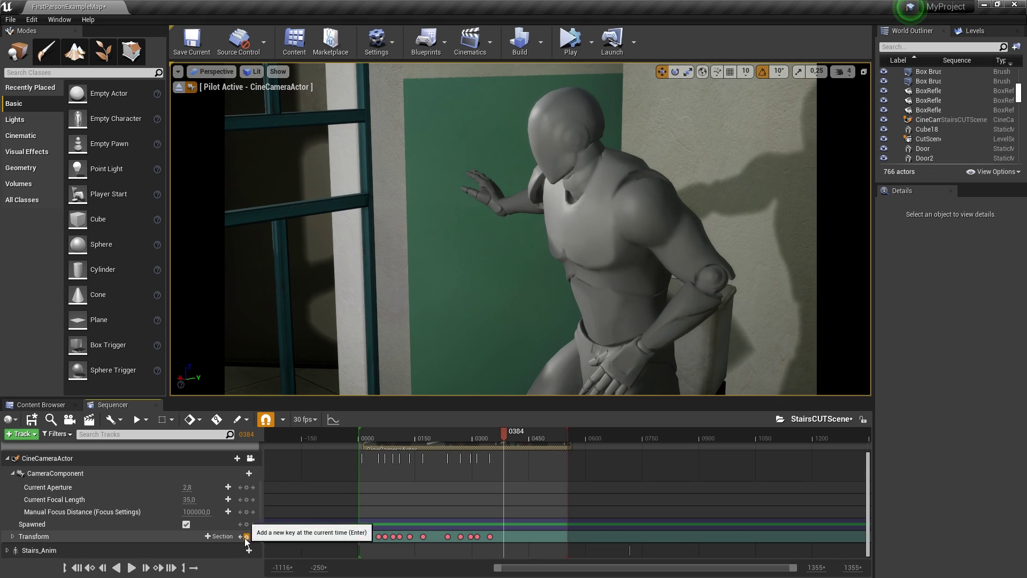
{"action": "left_click_drag", "start_coordinate": [507, 434], "coordinate": [511, 435]}
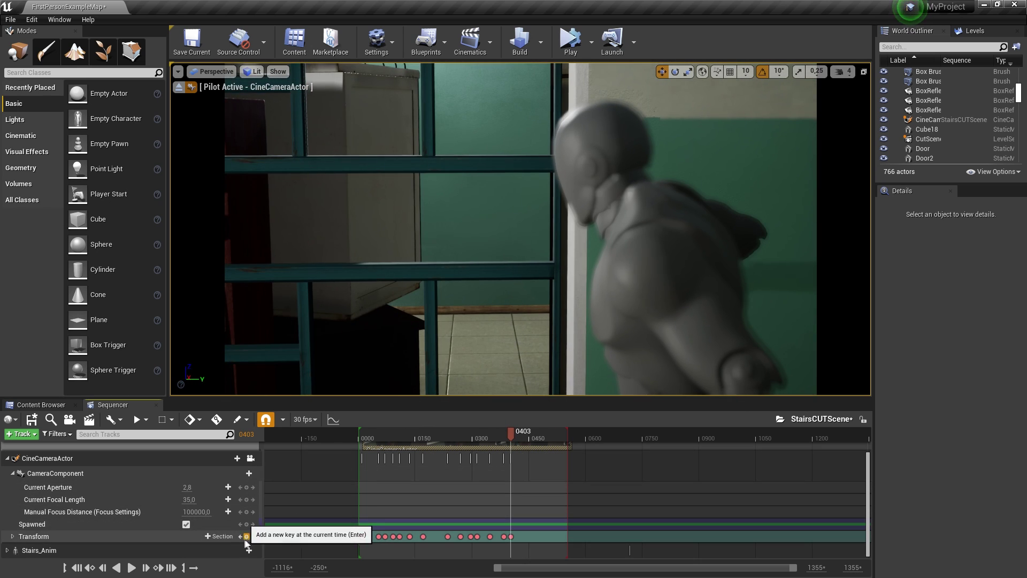
{"action": "mouse_move", "coordinate": [511, 434]}
{"action": "left_mouse_down"}
{"action": "mouse_move", "coordinate": [484, 444]}
{"action": "mouse_move", "coordinate": [523, 446]}
{"action": "left_mouse_up"}
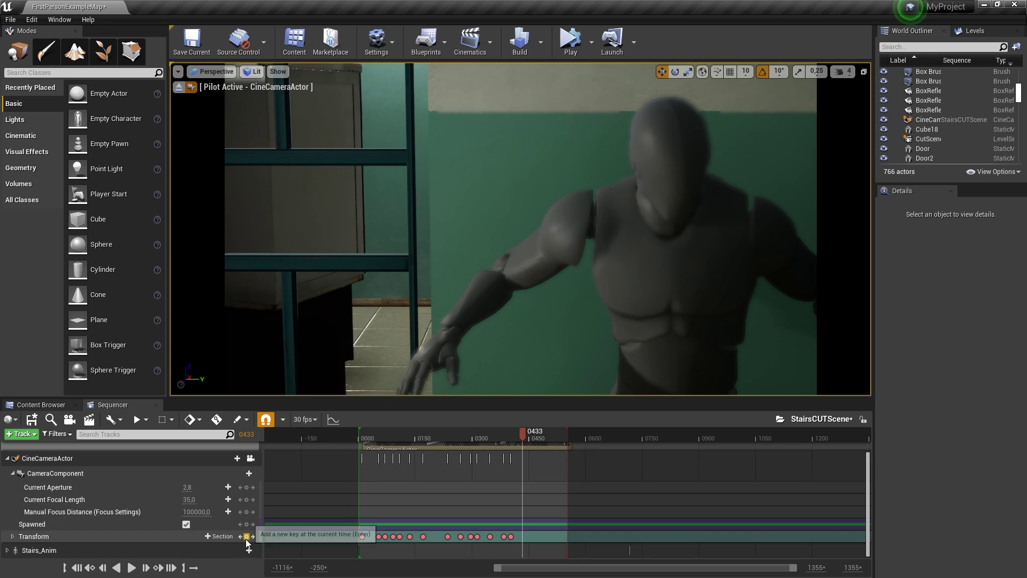
Step: Key the camera at frames 0439 and 0486, then review back from frame 0411
{"action": "scroll", "coordinate": [494, 435], "scroll_direction": "up", "scroll_amount": 5}
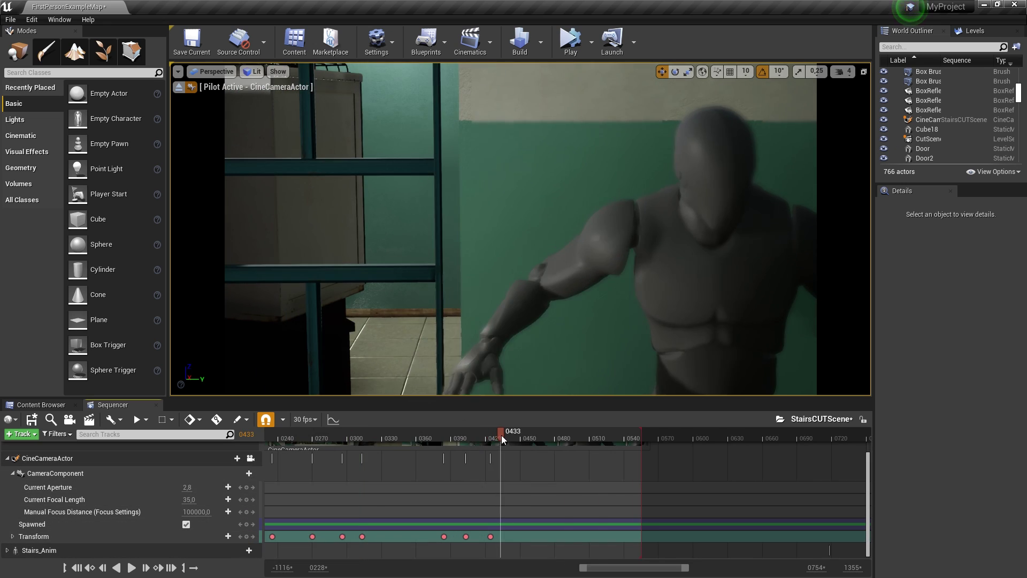
{"action": "key", "text": "Return"}
{"action": "key", "text": "Right"}
{"action": "key", "text": "Right"}
{"action": "key", "text": "Right"}
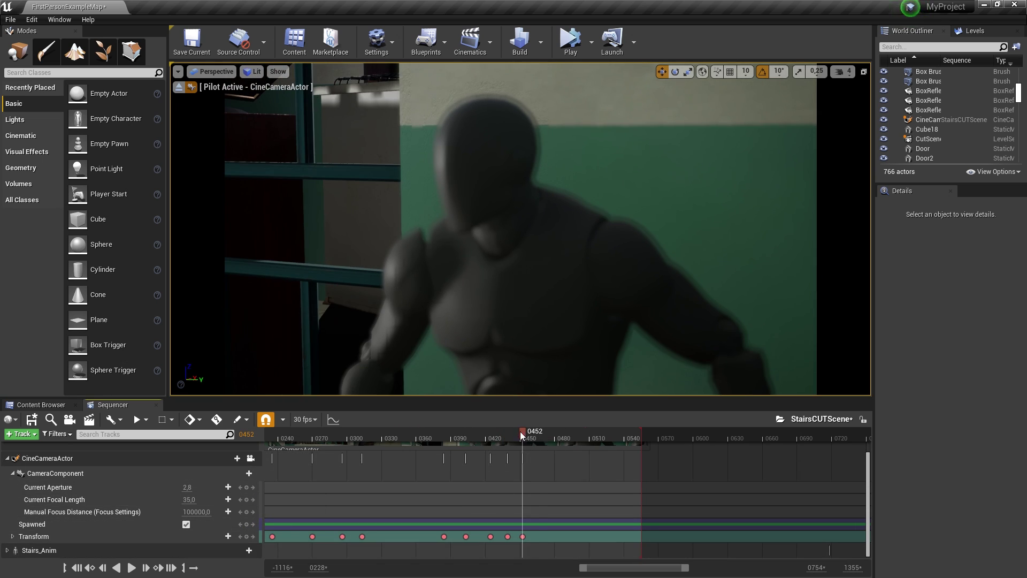
{"action": "left_click_drag", "start_coordinate": [521, 431], "coordinate": [562, 436]}
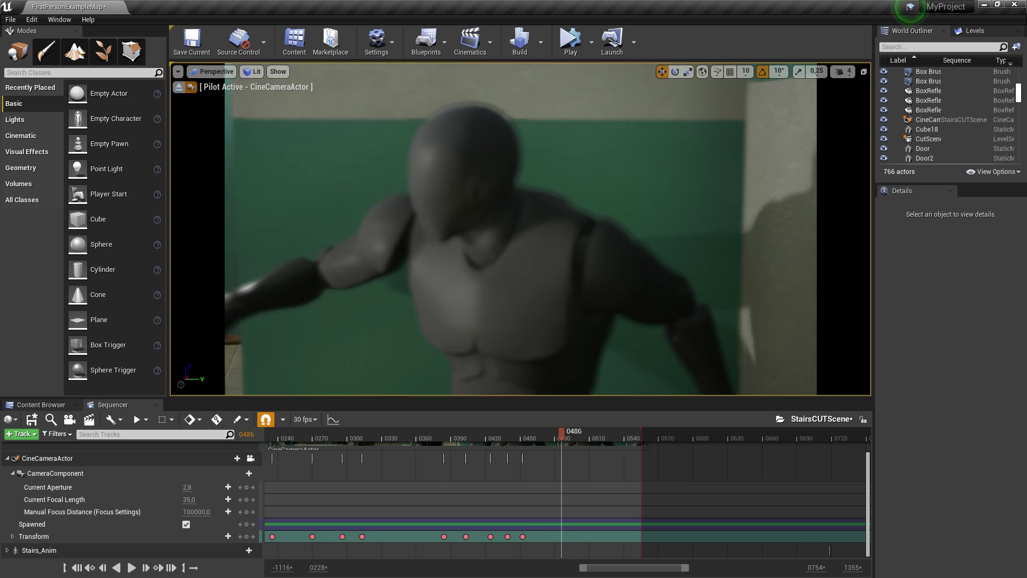
{"action": "left_click", "coordinate": [247, 537]}
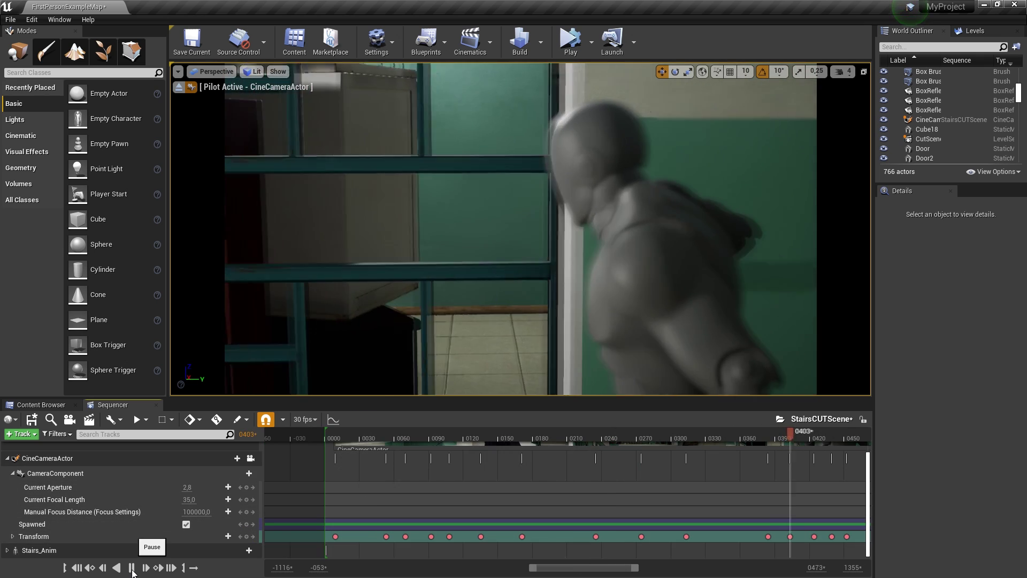
{"action": "mouse_move", "coordinate": [615, 434]}
{"action": "left_mouse_down"}
{"action": "mouse_move", "coordinate": [801, 453]}
{"action": "mouse_move", "coordinate": [698, 458]}
{"action": "left_mouse_up"}
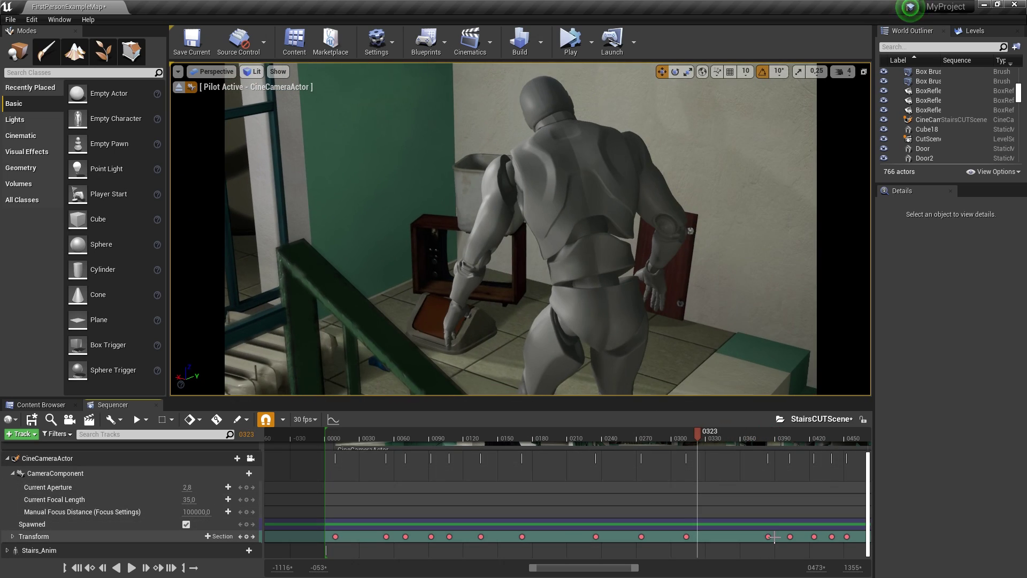
Step: Delete the unwanted camera Transform key and play back the shot from frame 0315
{"action": "left_click", "coordinate": [769, 537]}
{"action": "key", "text": "Delete"}
{"action": "mouse_move", "coordinate": [765, 434]}
{"action": "left_mouse_down"}
{"action": "mouse_move", "coordinate": [683, 451]}
{"action": "mouse_move", "coordinate": [759, 433]}
{"action": "left_mouse_up"}
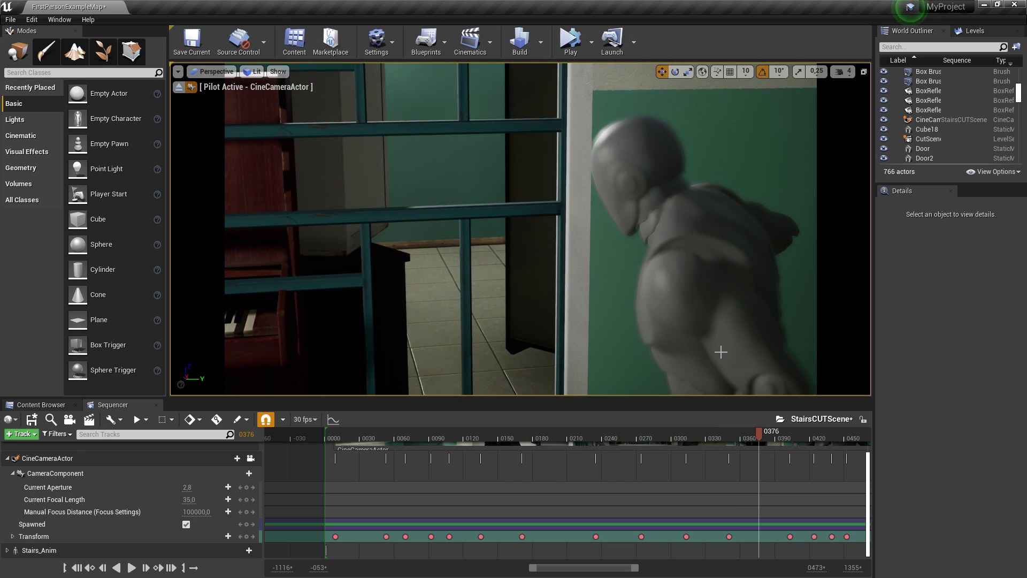
{"action": "mouse_move", "coordinate": [763, 431]}
{"action": "left_mouse_down"}
{"action": "mouse_move", "coordinate": [771, 439]}
{"action": "mouse_move", "coordinate": [478, 432]}
{"action": "left_mouse_up"}
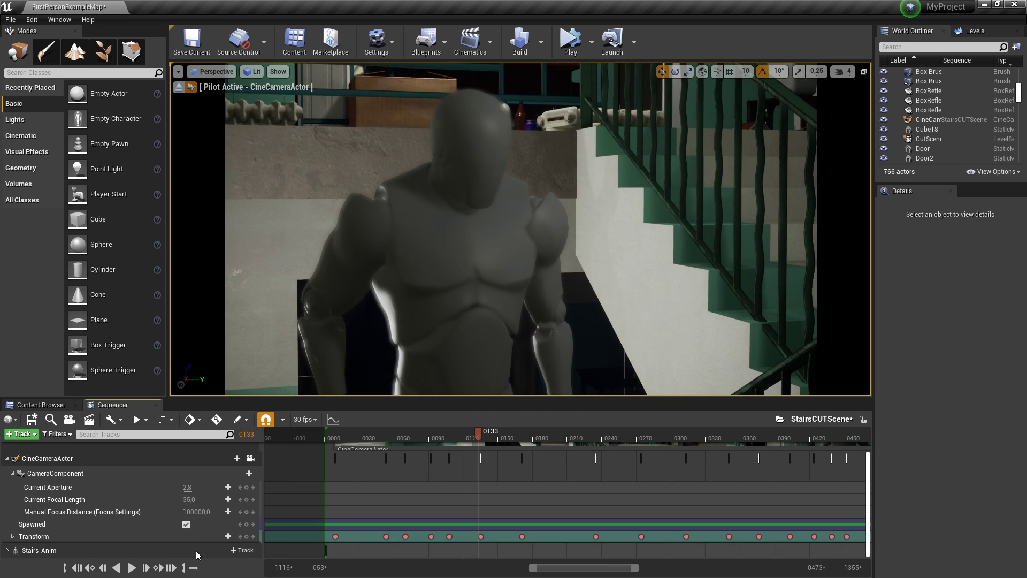
{"action": "left_click", "coordinate": [138, 568]}
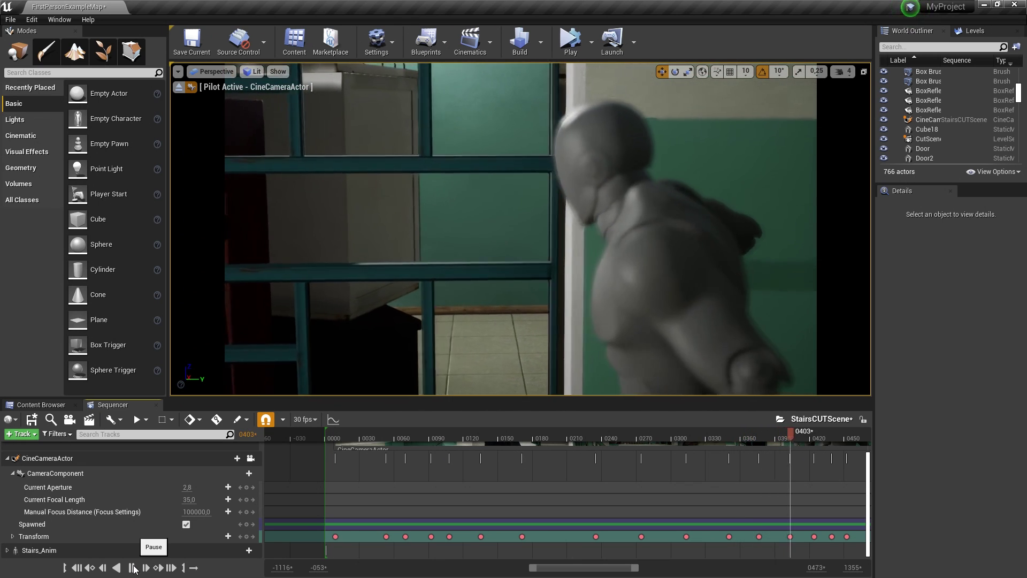
{"action": "left_click", "coordinate": [133, 568]}
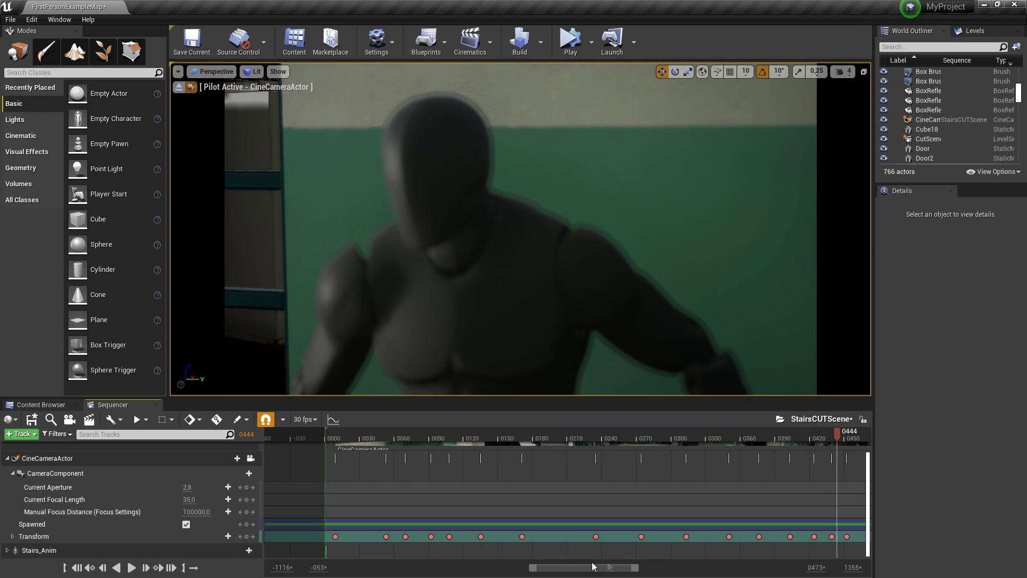
Step: Review the shot again between frames 0421 and 0505
{"action": "left_click_drag", "start_coordinate": [572, 568], "coordinate": [587, 568]}
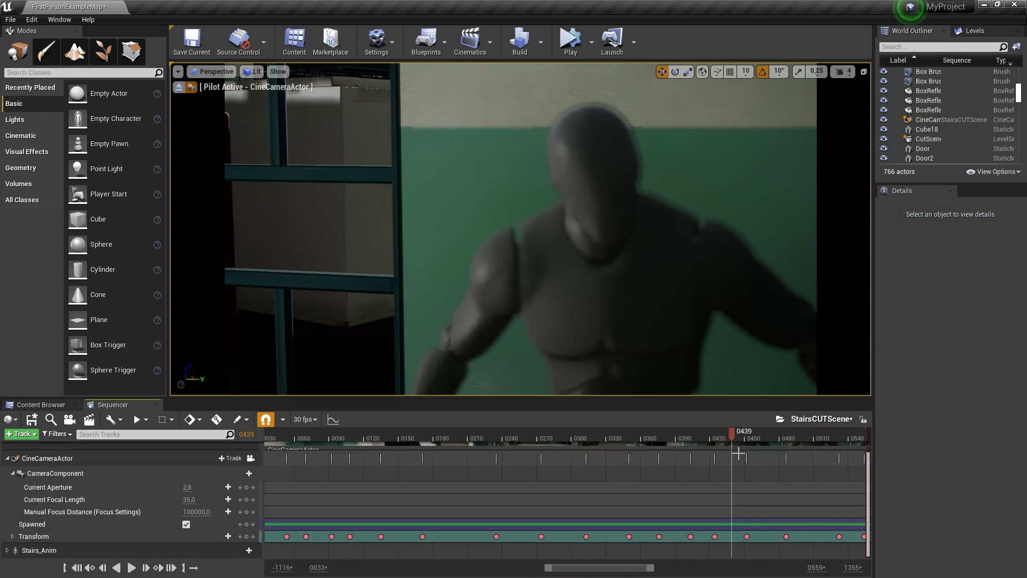
{"action": "left_click_drag", "start_coordinate": [717, 442], "coordinate": [713, 451]}
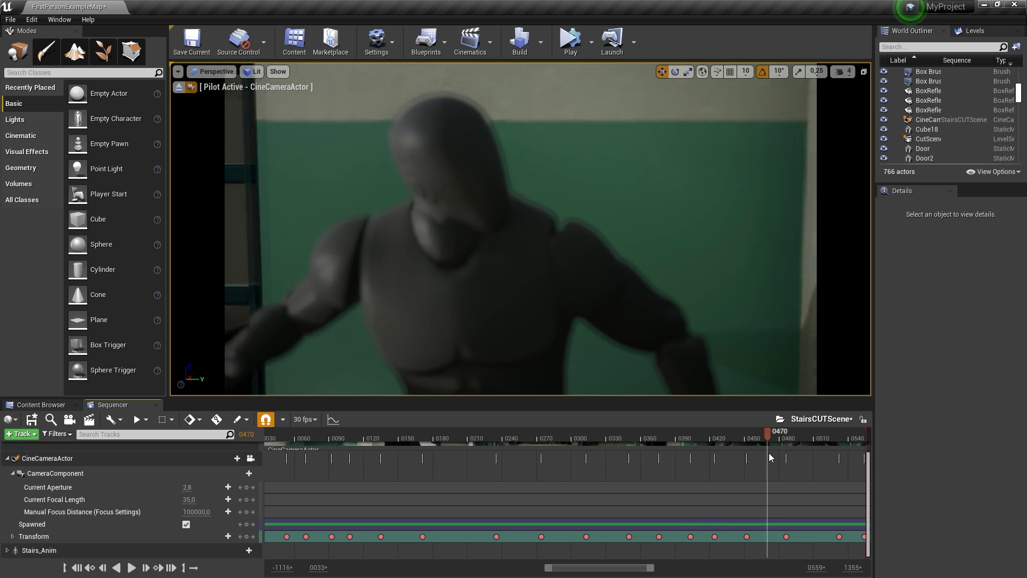
{"action": "mouse_move", "coordinate": [769, 452]}
{"action": "left_mouse_down"}
{"action": "mouse_move", "coordinate": [799, 454]}
{"action": "mouse_move", "coordinate": [589, 455]}
{"action": "left_mouse_up"}
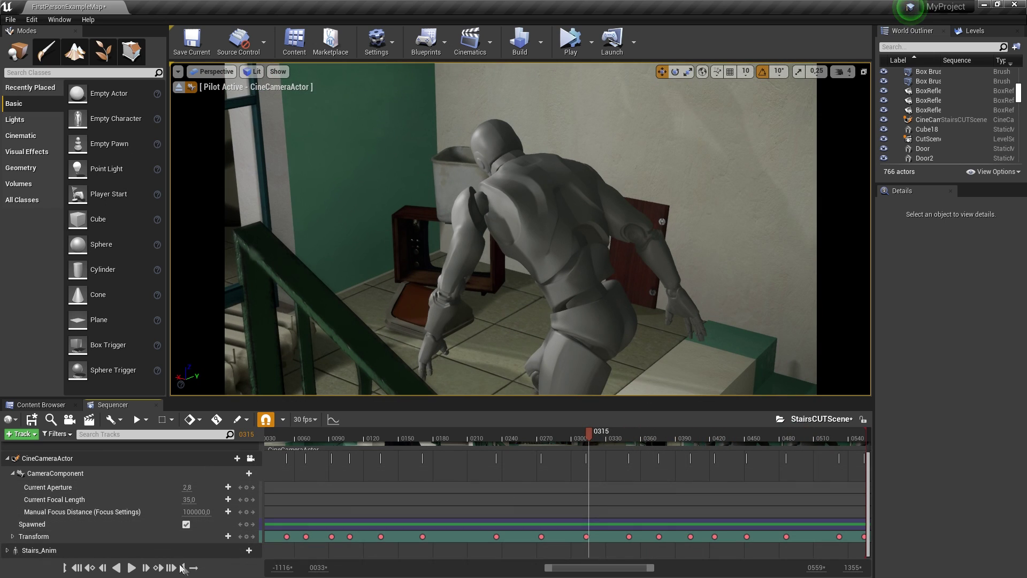
{"action": "left_click", "coordinate": [133, 568]}
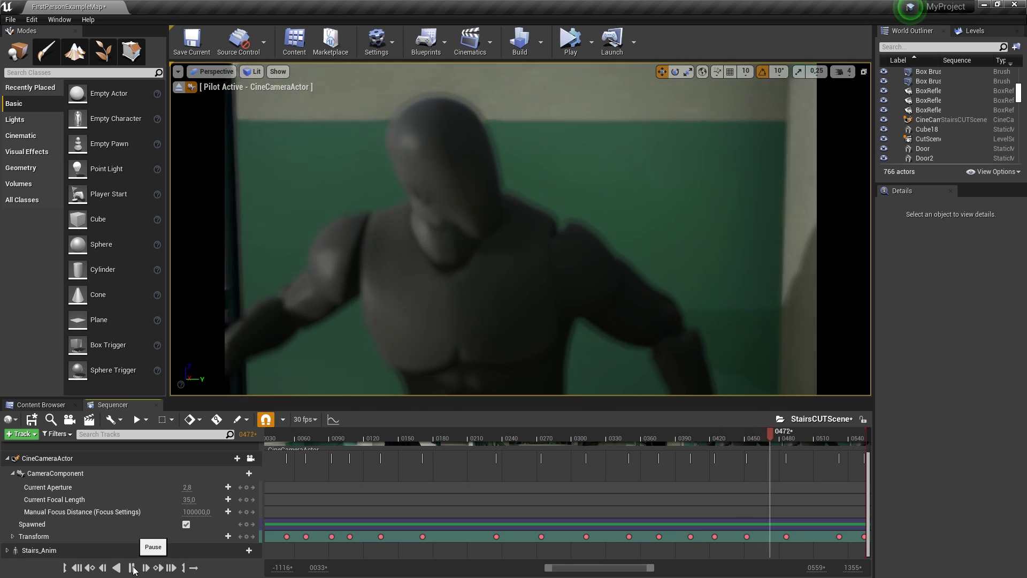
{"action": "left_click", "coordinate": [132, 568]}
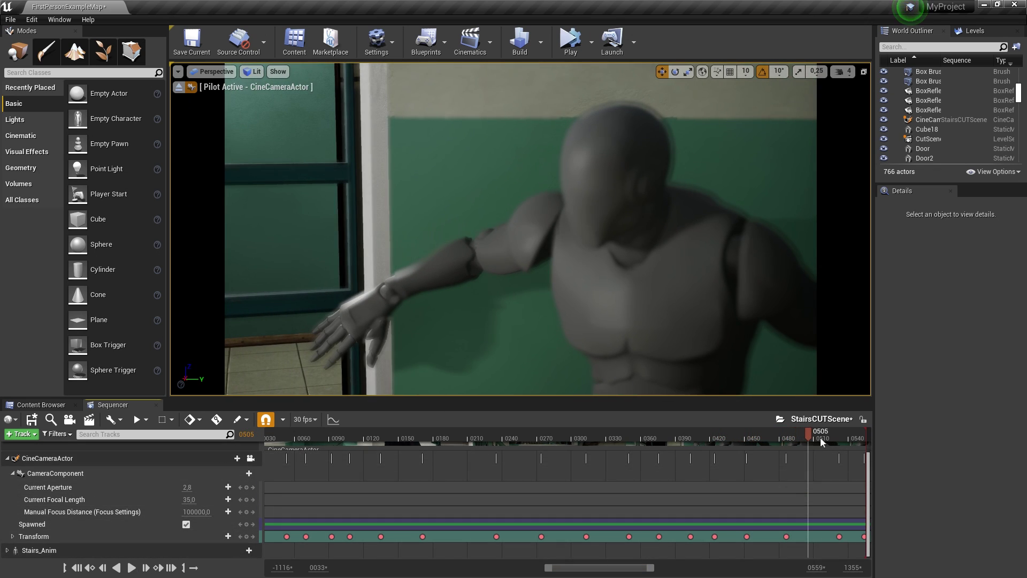
Step: Return to frame 0374 and widen the visible timeline range to 0744
{"action": "mouse_move", "coordinate": [808, 440]}
{"action": "left_mouse_down"}
{"action": "mouse_move", "coordinate": [717, 445]}
{"action": "mouse_move", "coordinate": [743, 445]}
{"action": "left_mouse_up"}
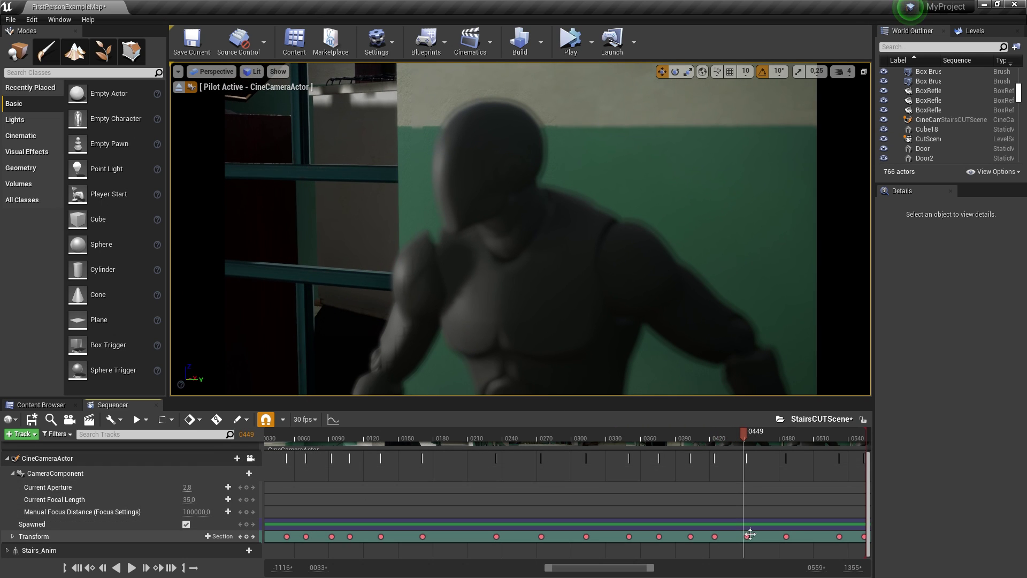
{"action": "left_click", "coordinate": [750, 533]}
{"action": "left_click", "coordinate": [757, 470]}
{"action": "mouse_move", "coordinate": [736, 438]}
{"action": "left_mouse_down"}
{"action": "mouse_move", "coordinate": [658, 443]}
{"action": "mouse_move", "coordinate": [852, 480]}
{"action": "mouse_move", "coordinate": [833, 481]}
{"action": "left_mouse_up"}
{"action": "left_click_drag", "start_coordinate": [651, 569], "coordinate": [684, 568]}
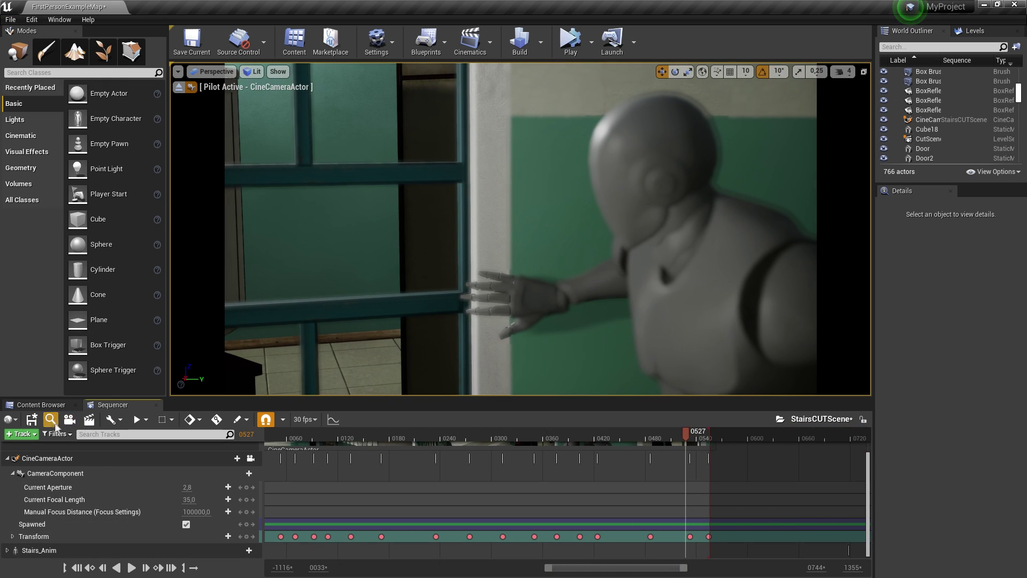
Step: Save the StairsCUTScene sequence and the current level
{"action": "left_click", "coordinate": [32, 420]}
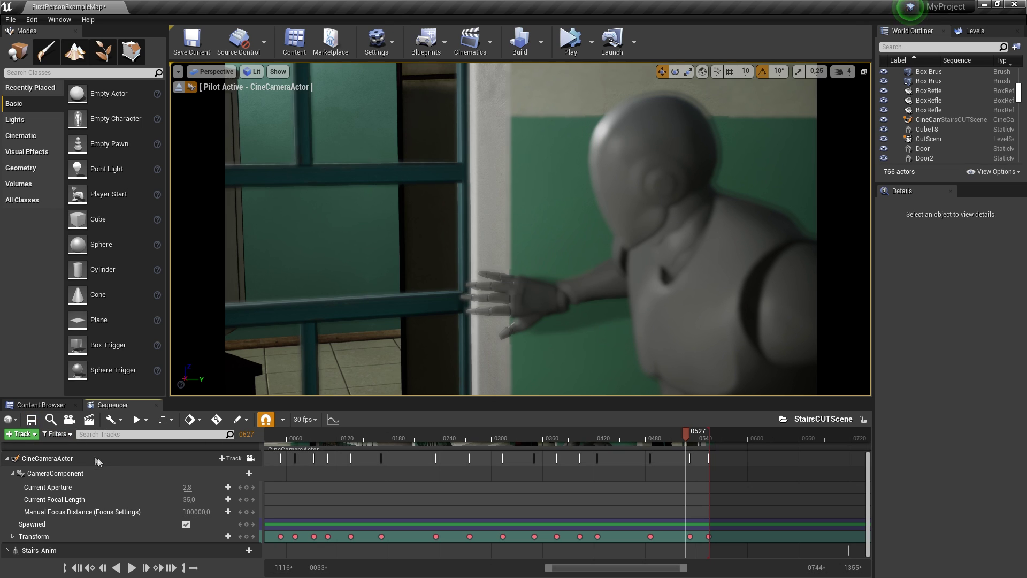
{"action": "left_click", "coordinate": [11, 19]}
{"action": "left_click", "coordinate": [37, 68]}
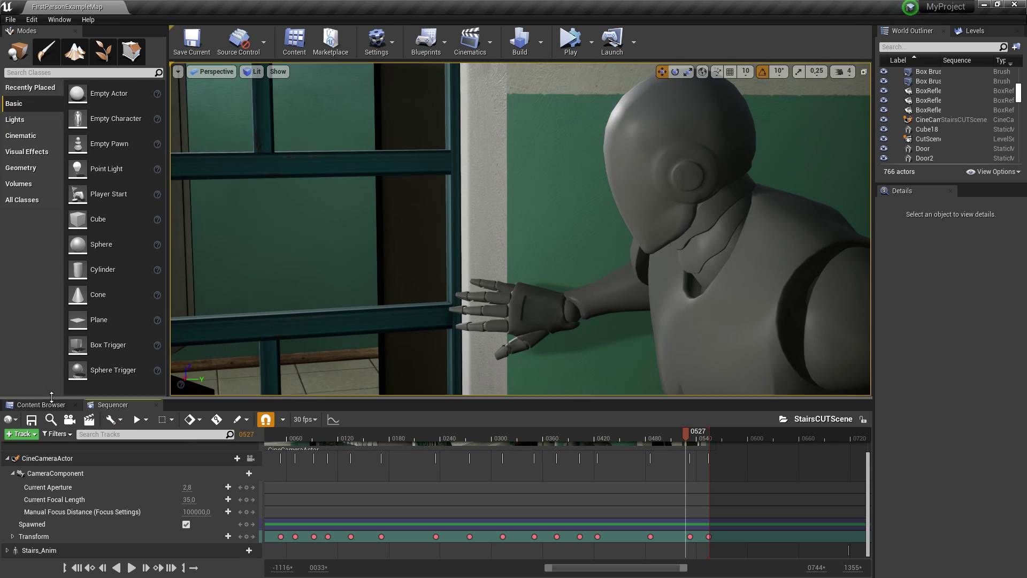
Step: Open Stairs_Anim and duplicate it as the new 111 animation
{"action": "left_click", "coordinate": [50, 402]}
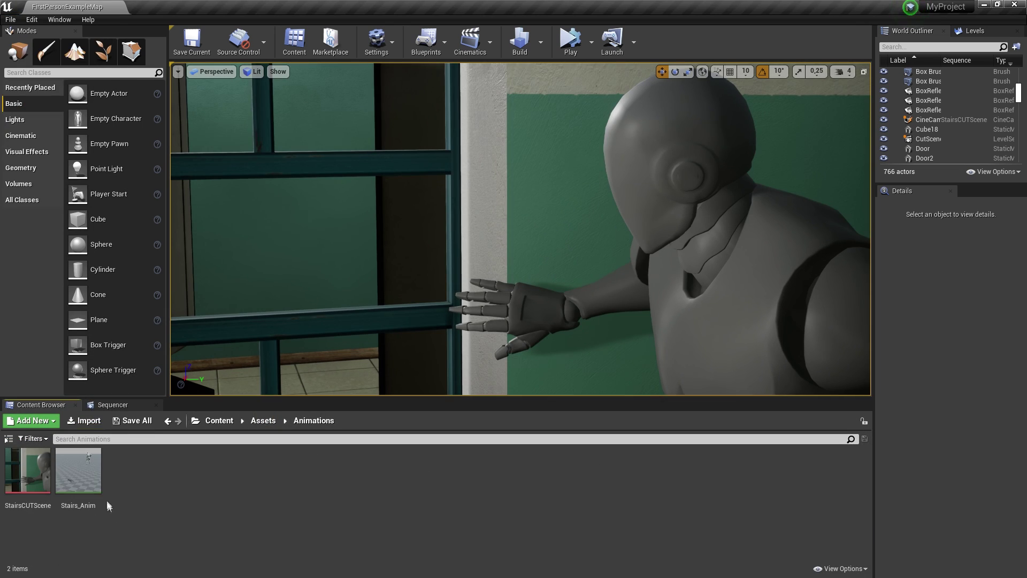
{"action": "double_click", "coordinate": [92, 480]}
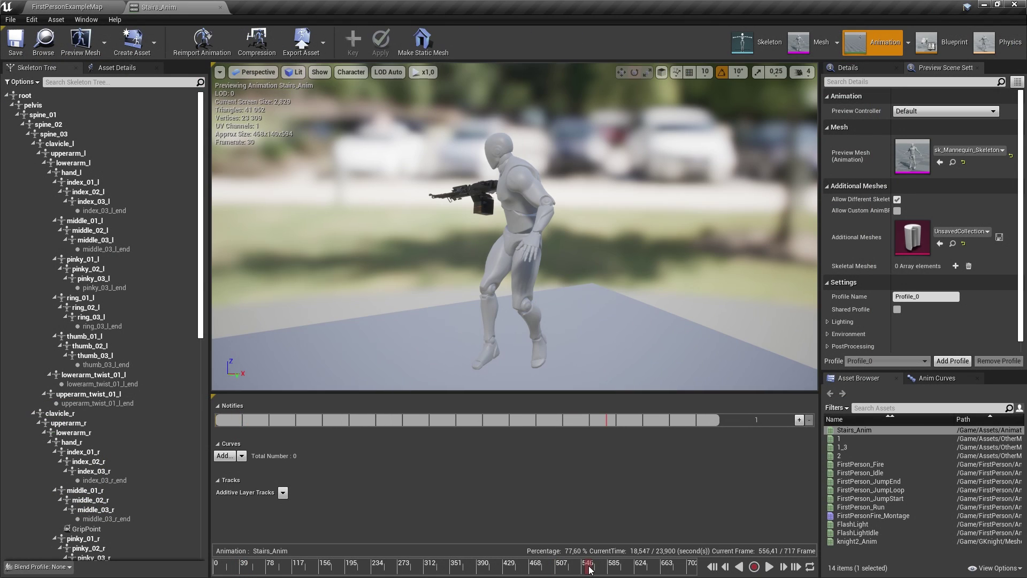
{"action": "left_click_drag", "start_coordinate": [591, 568], "coordinate": [611, 572]}
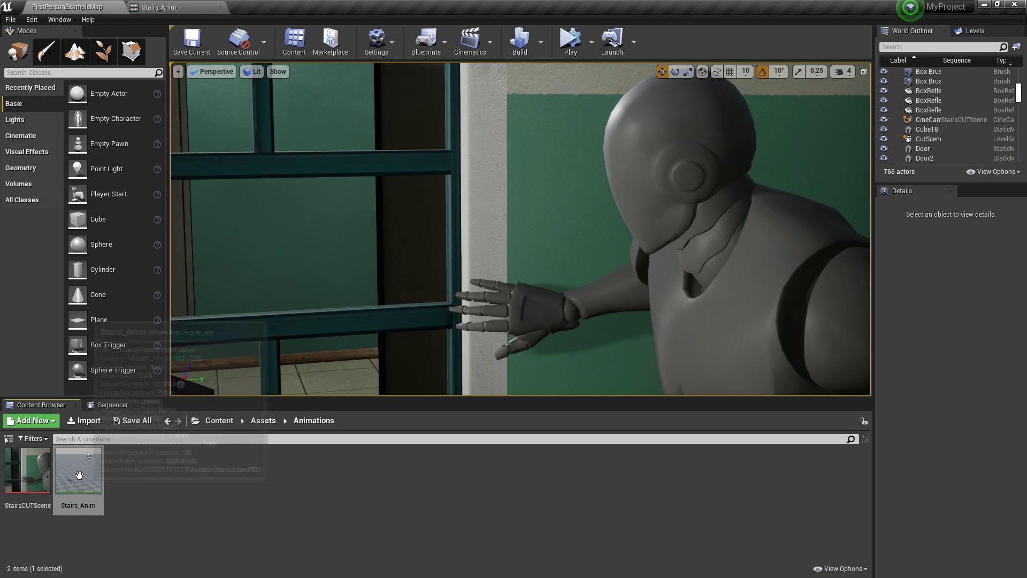
{"action": "right_click", "coordinate": [79, 475]}
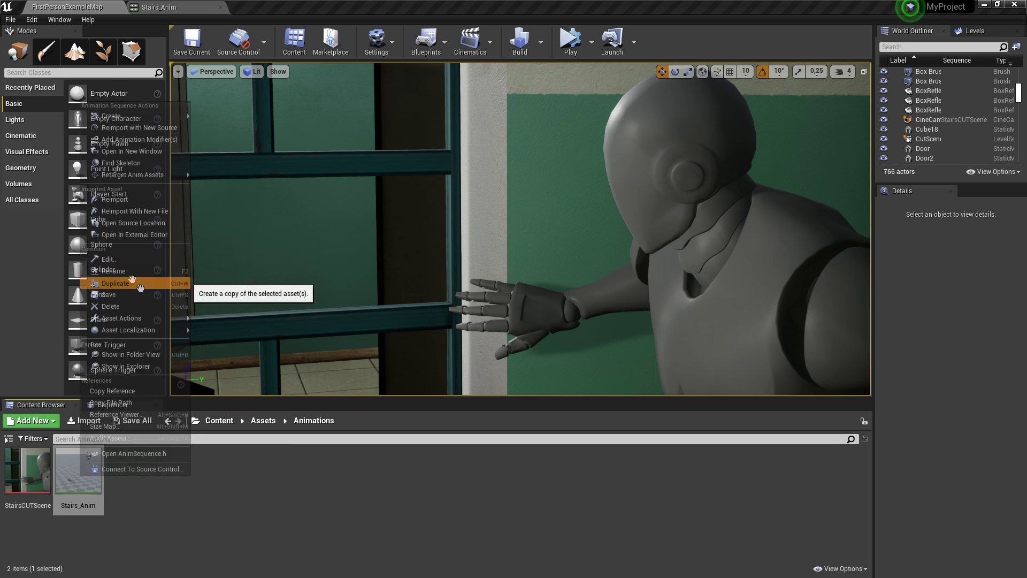
{"action": "left_click", "coordinate": [130, 282]}
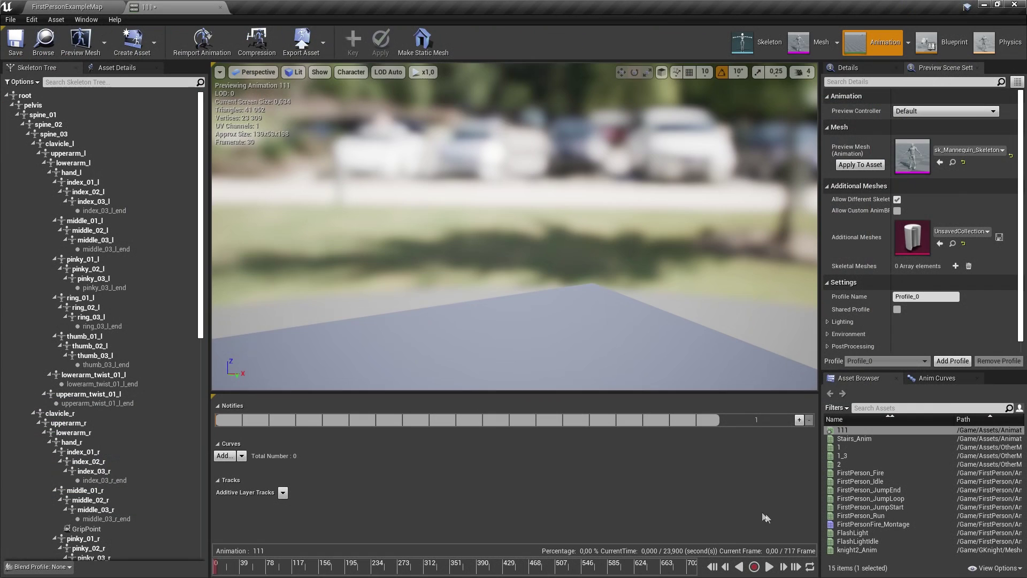
Step: Remove frames 0 to 587 from the 111 animation and play the result
{"action": "left_click", "coordinate": [624, 566]}
{"action": "left_click_drag", "start_coordinate": [625, 566], "coordinate": [608, 571]}
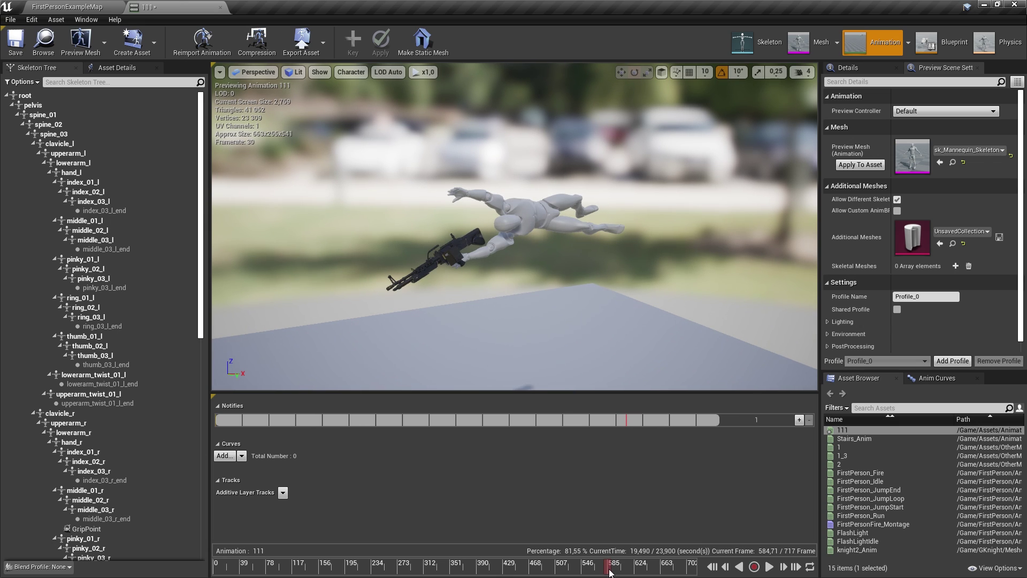
{"action": "right_click", "coordinate": [610, 572]}
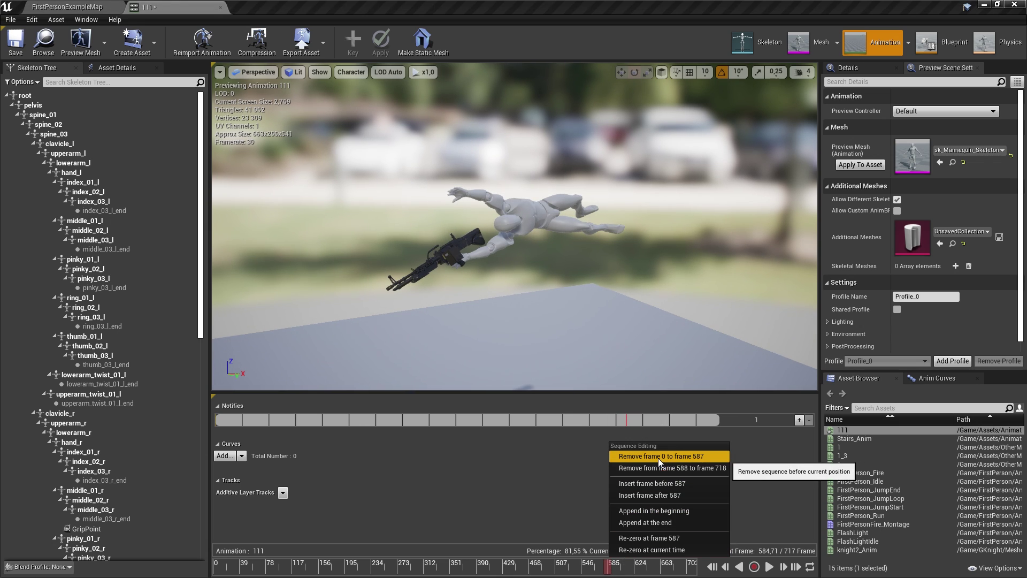
{"action": "left_click", "coordinate": [694, 456]}
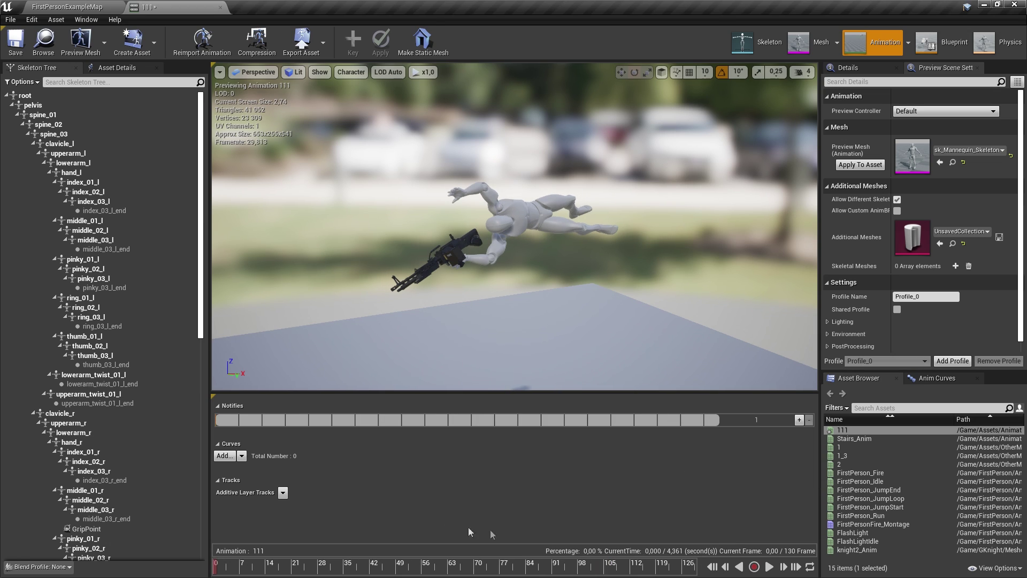
{"action": "left_click", "coordinate": [770, 571]}
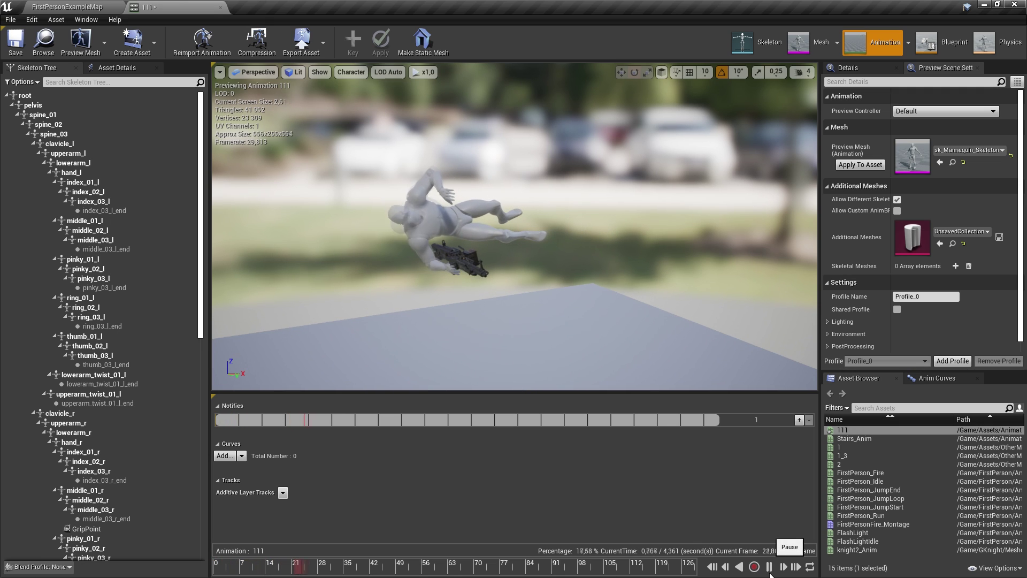
Step: Remove frames 48 to 131, leaving a 47-frame clip, and play it back
{"action": "right_click", "coordinate": [391, 569]}
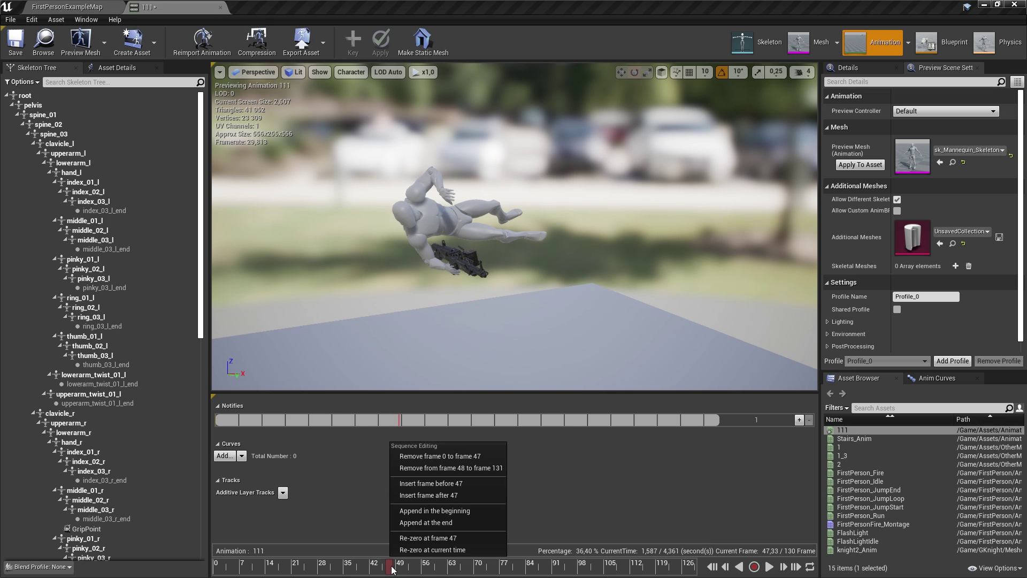
{"action": "left_click", "coordinate": [466, 470]}
{"action": "left_click", "coordinate": [771, 568]}
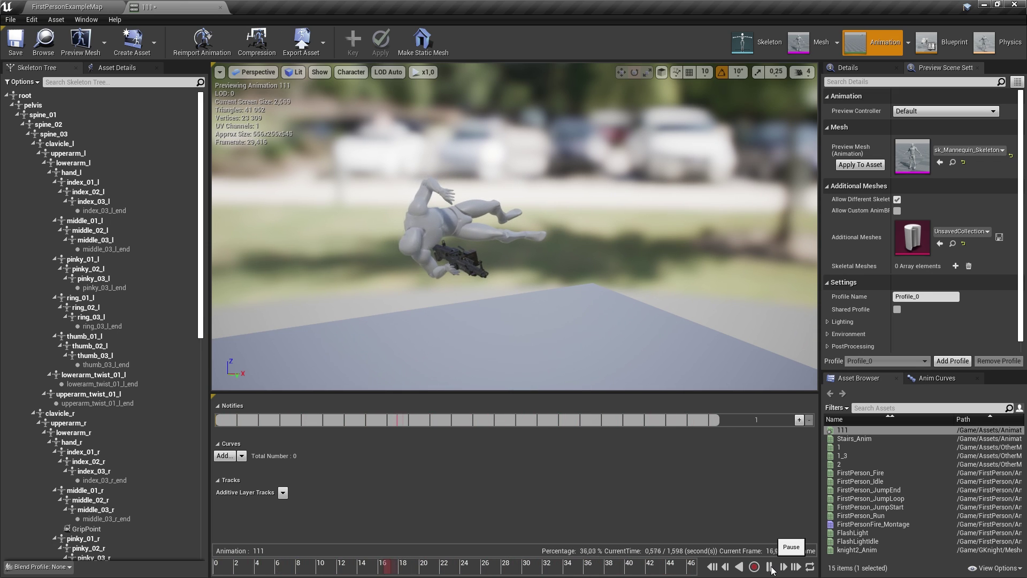
{"action": "left_click", "coordinate": [770, 567]}
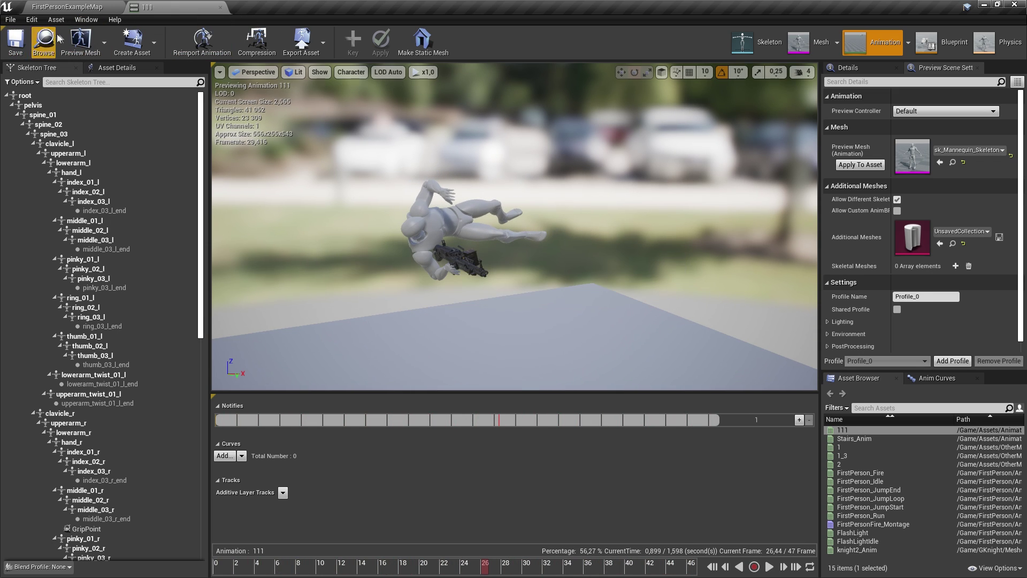
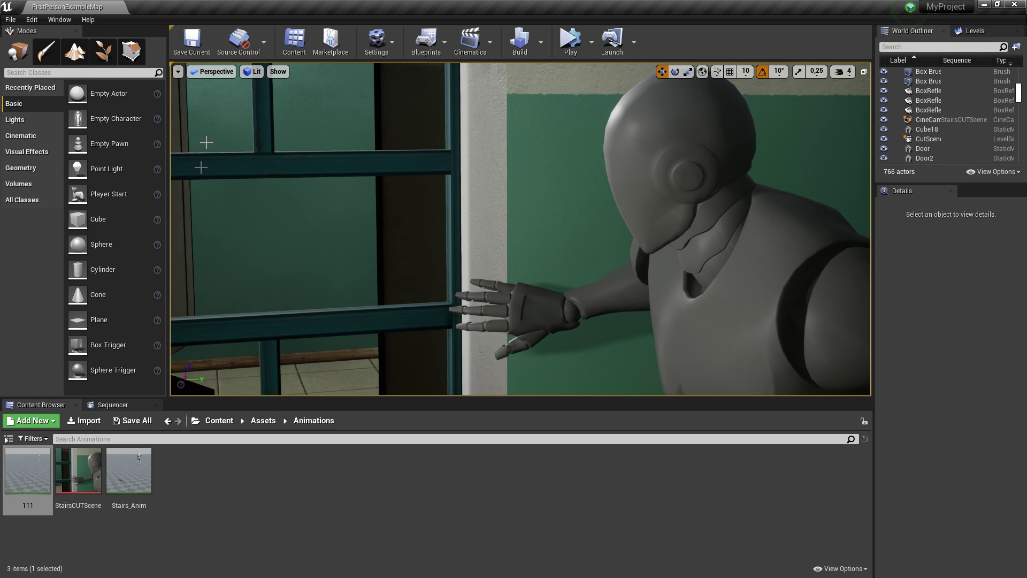
Step: Duplicate the Stairs_Anim animation as a new asset named 222
{"action": "right_click", "coordinate": [127, 484]}
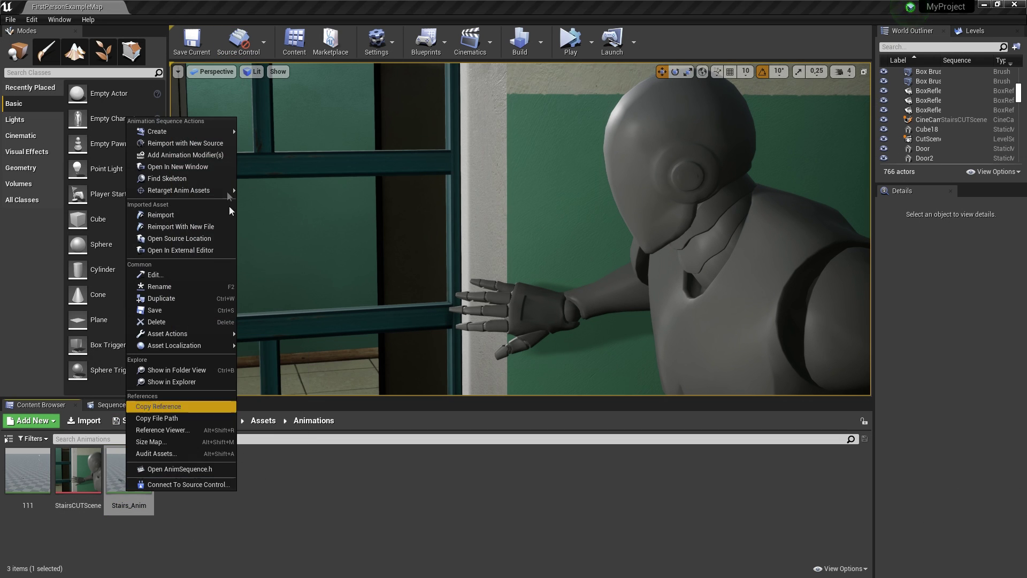
{"action": "left_click", "coordinate": [202, 296]}
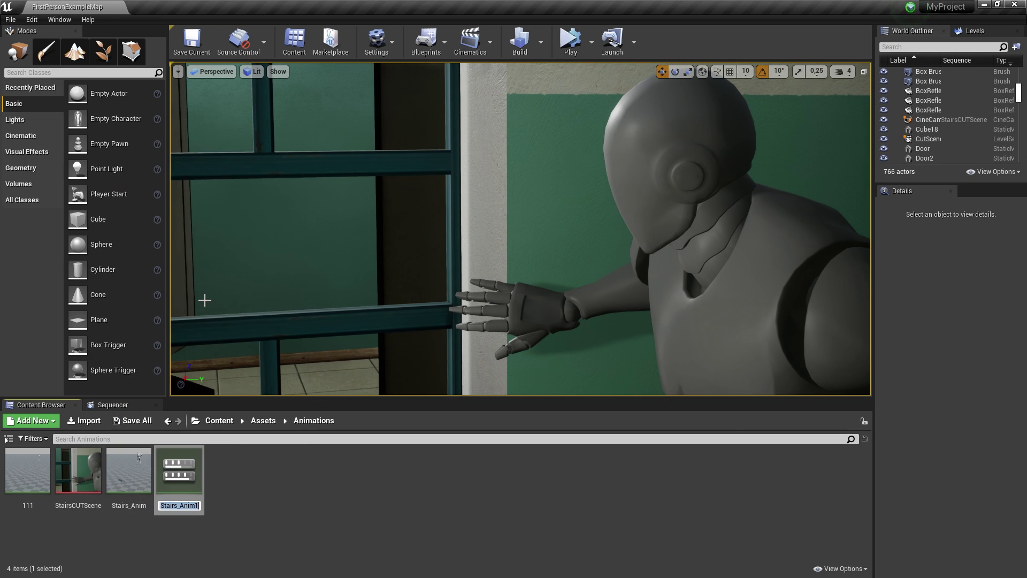
{"action": "type", "text": "222"}
{"action": "key", "text": "Return"}
{"action": "key", "text": "Return"}
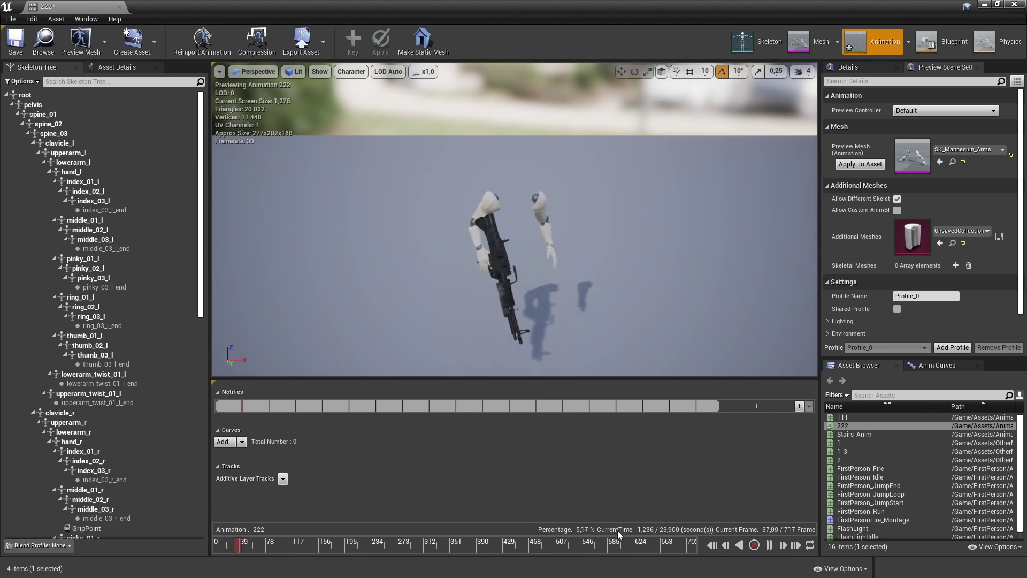
Step: Preview 222 on the full mannequin mesh, framed near the end of the clip
{"action": "left_click", "coordinate": [623, 545]}
{"action": "key", "text": "f"}
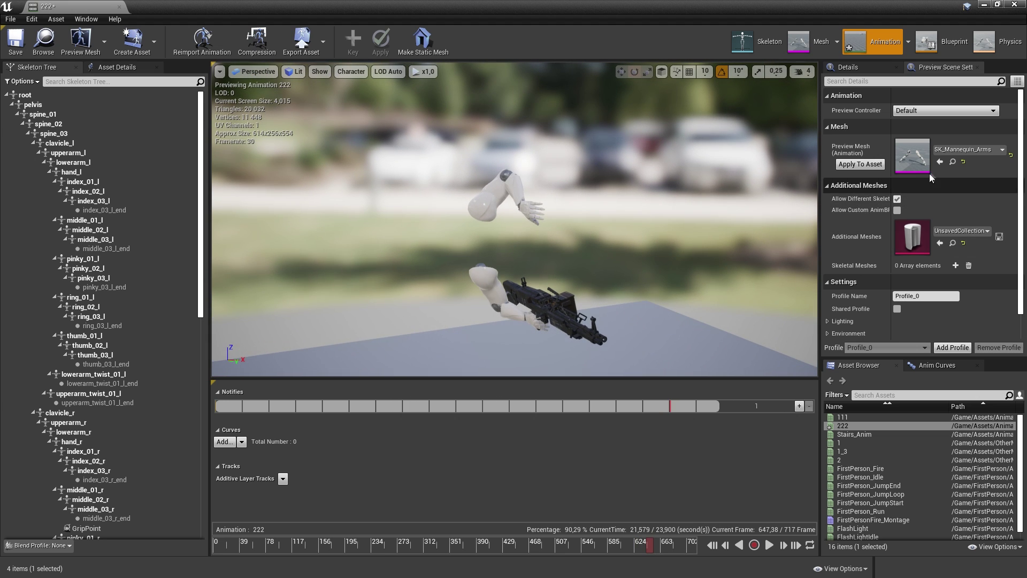
{"action": "left_click", "coordinate": [995, 150]}
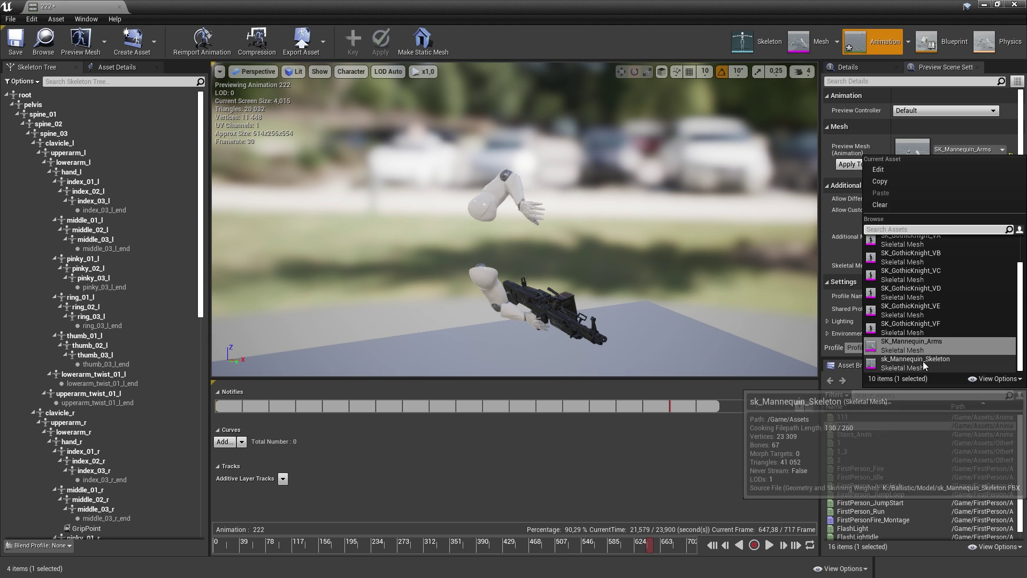
{"action": "left_click", "coordinate": [915, 361]}
Step: Remove frames 0 to 674 from 222, then save and close it
{"action": "left_click_drag", "start_coordinate": [668, 554], "coordinate": [667, 555]}
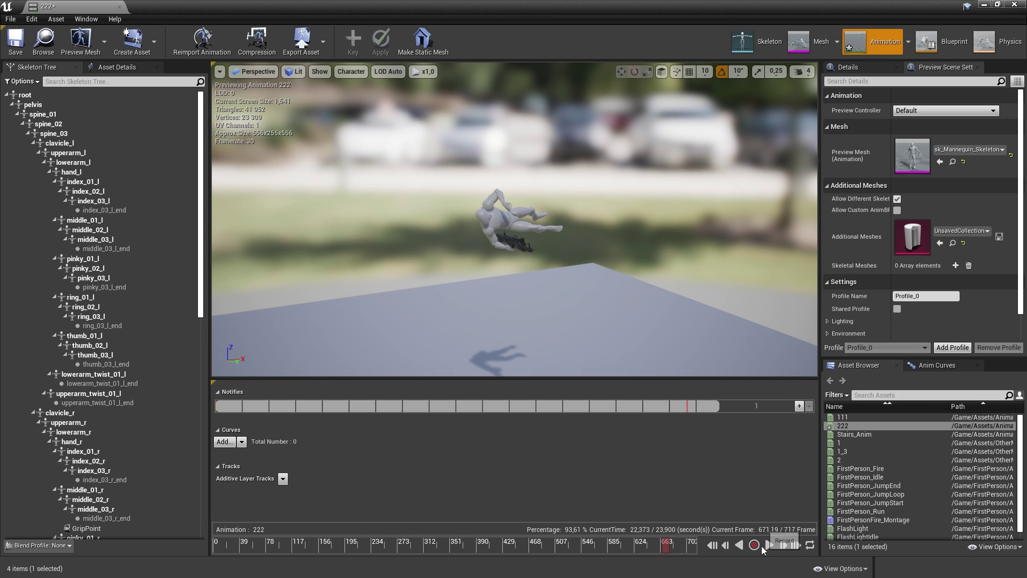
{"action": "right_click", "coordinate": [668, 545]}
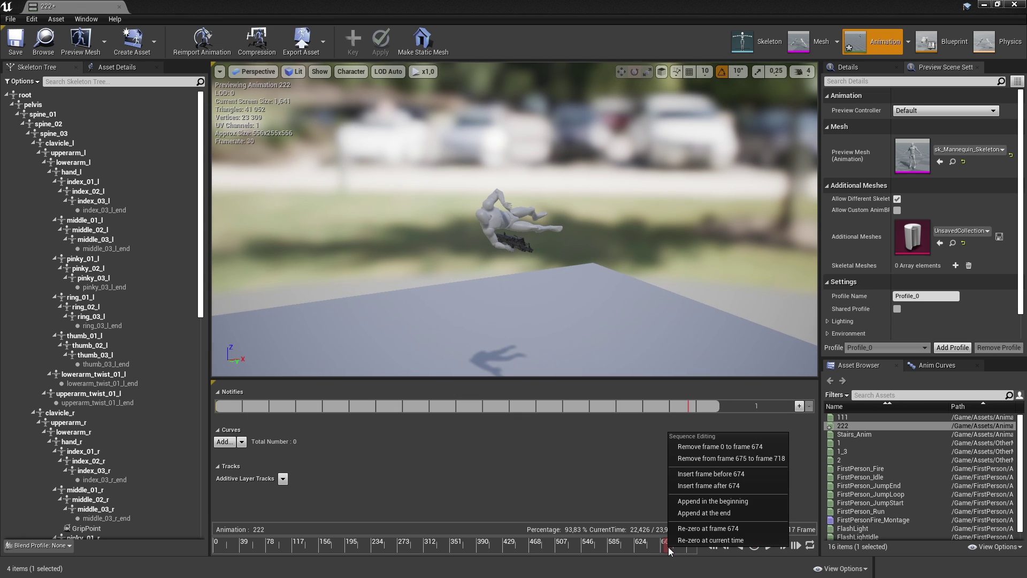
{"action": "left_click", "coordinate": [720, 452]}
{"action": "left_click_drag", "start_coordinate": [218, 548], "coordinate": [236, 550]}
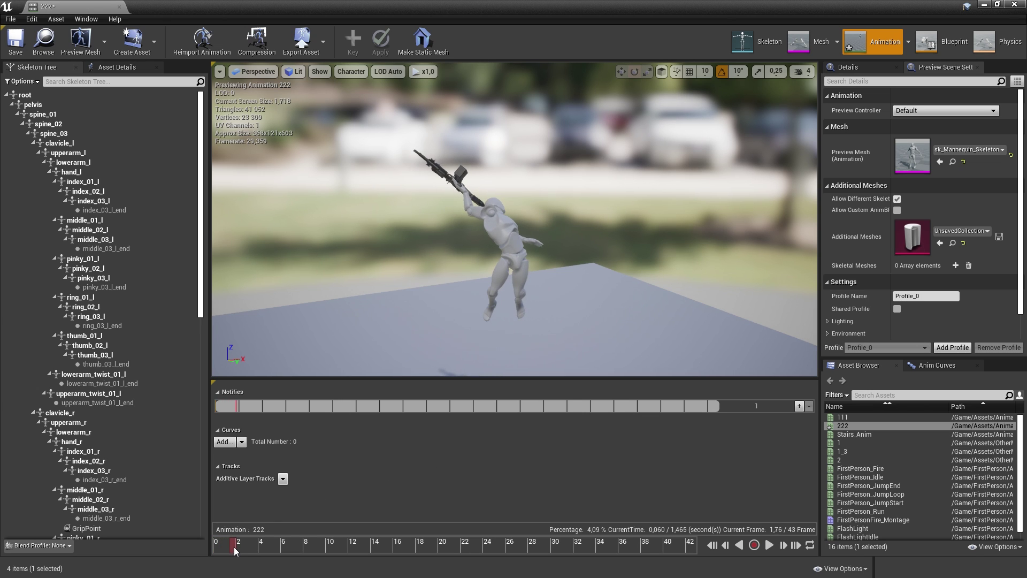
{"action": "key", "text": "ctrl+s"}
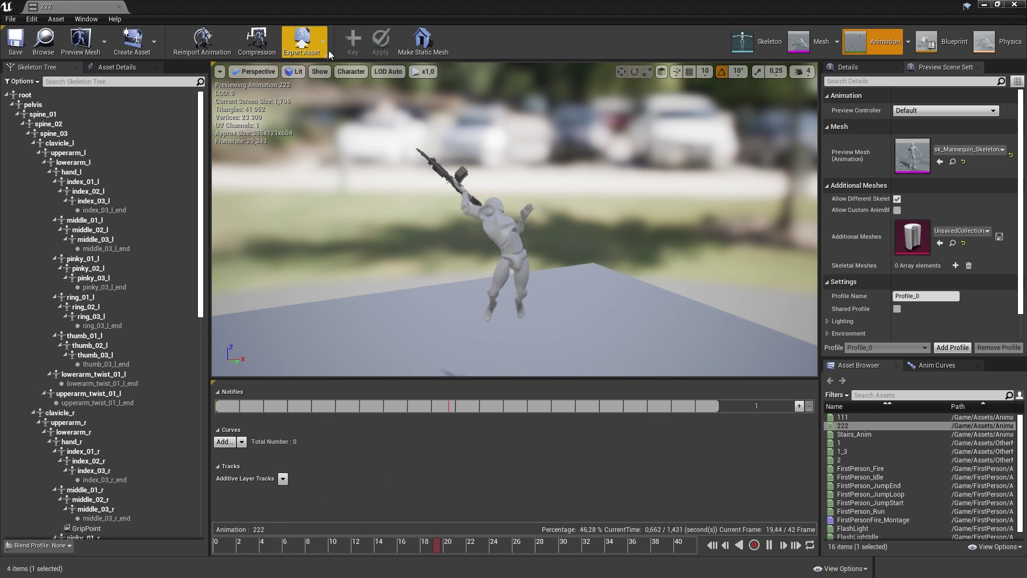
{"action": "left_click", "coordinate": [119, 8]}
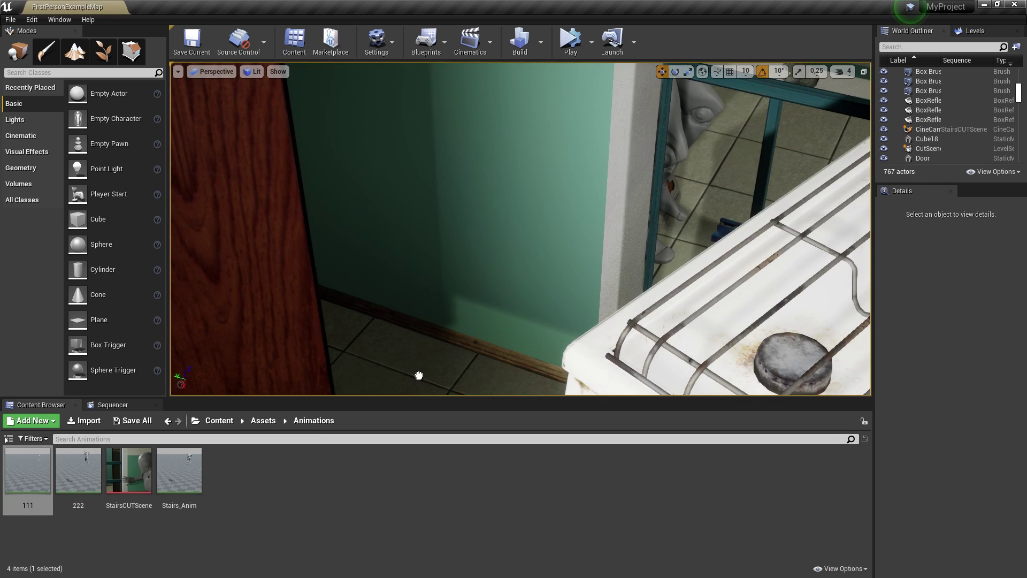
Step: Place the 111 animation in the level and set its snapped pivot on the upper arm
{"action": "left_click_drag", "start_coordinate": [28, 471], "coordinate": [419, 371]}
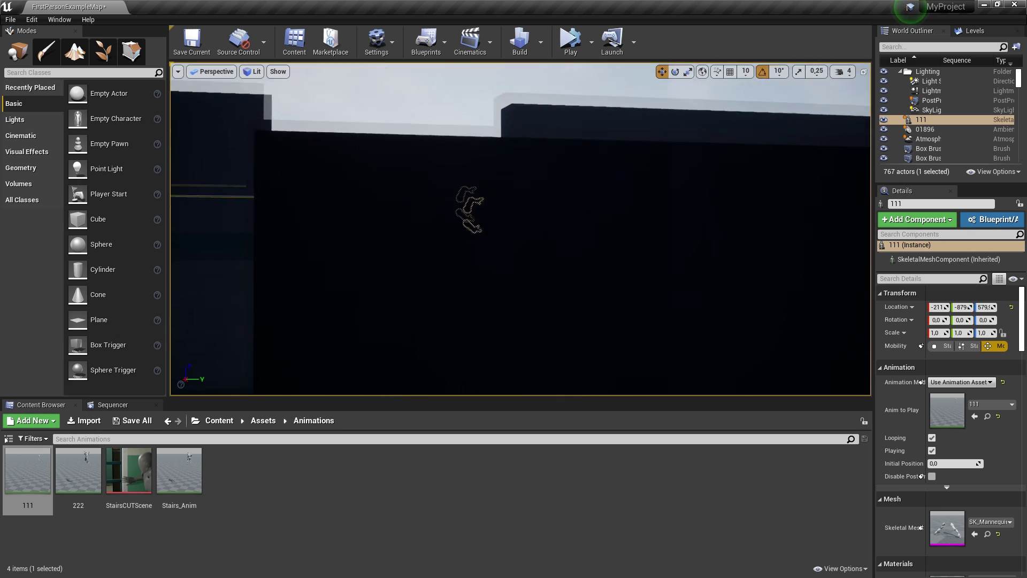
{"action": "right_click", "coordinate": [516, 242]}
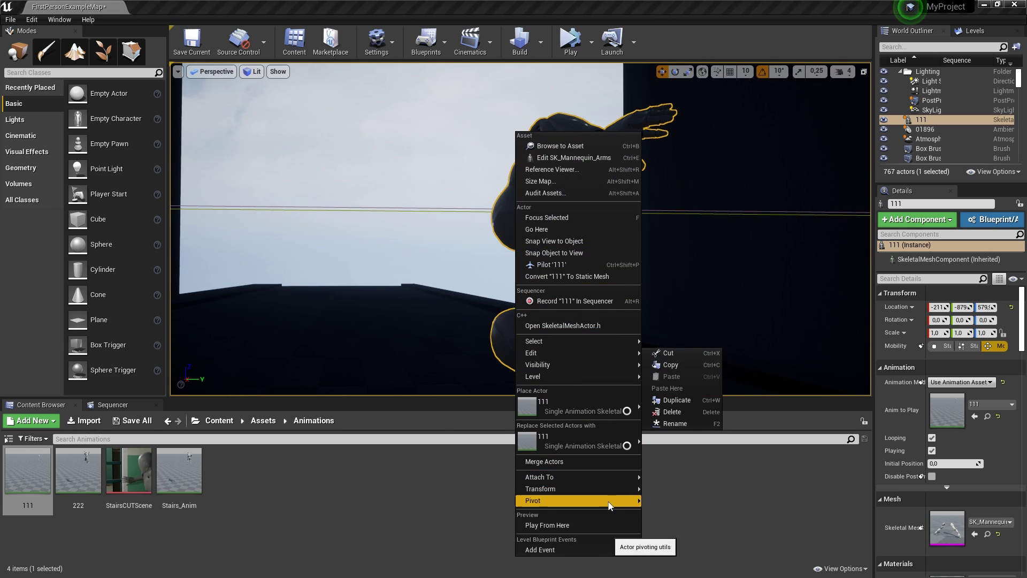
{"action": "mouse_move", "coordinate": [613, 508]}
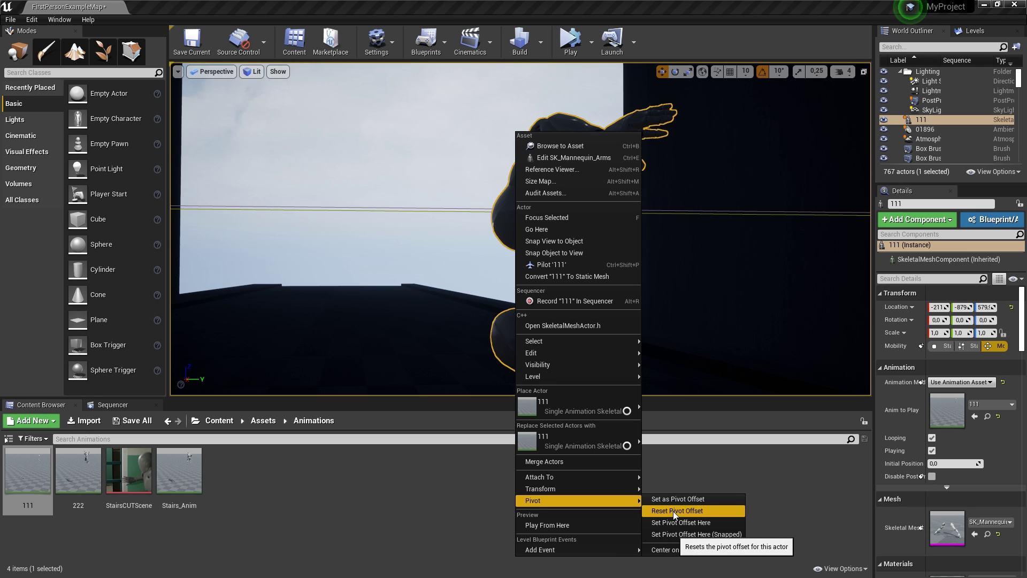
{"action": "left_click", "coordinate": [698, 534]}
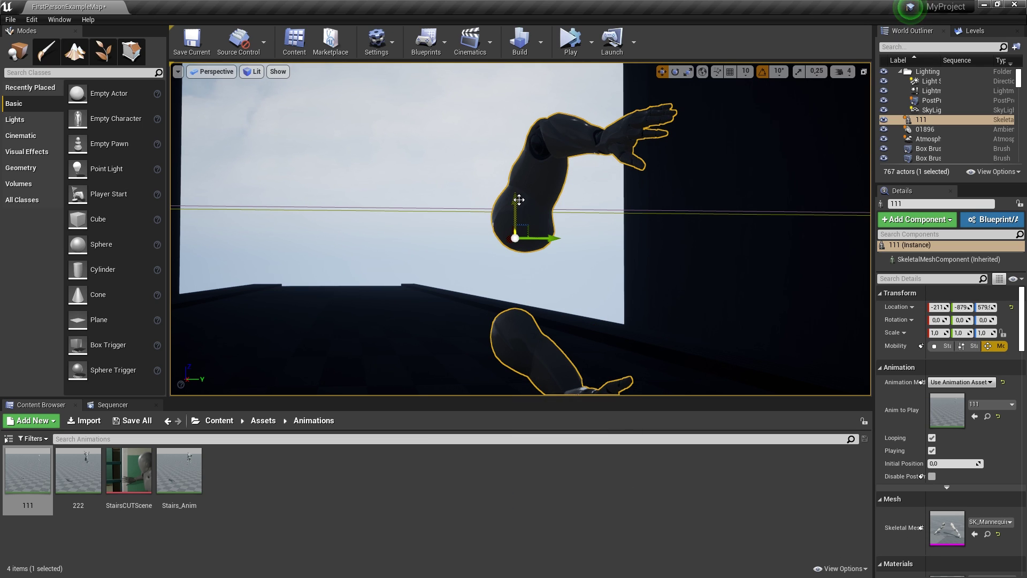
Step: Store that pivot as the 111 actor's pivot offset and reselect the actor
{"action": "right_click_drag", "start_coordinate": [519, 200], "coordinate": [521, 203]}
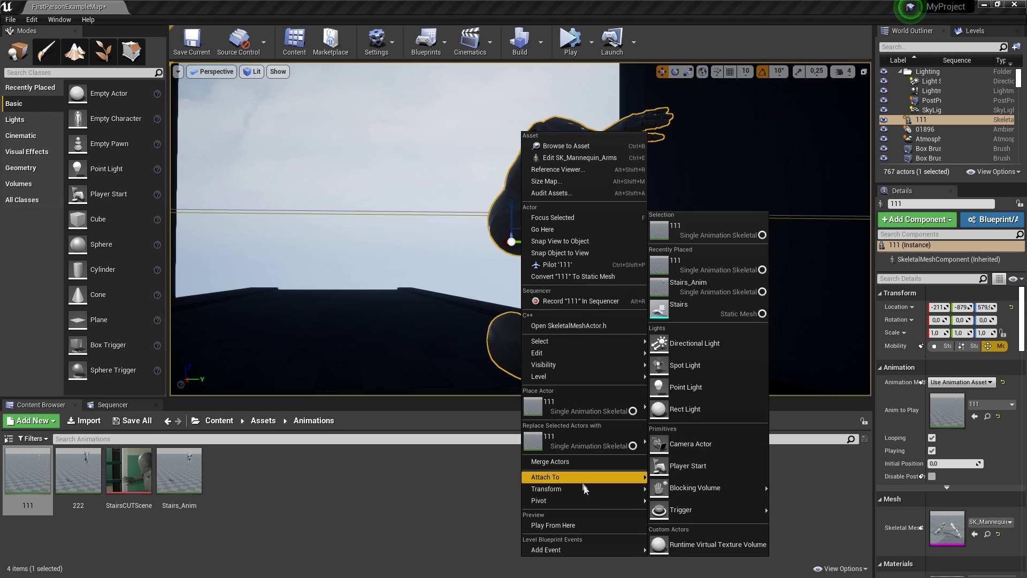
{"action": "mouse_move", "coordinate": [599, 503]}
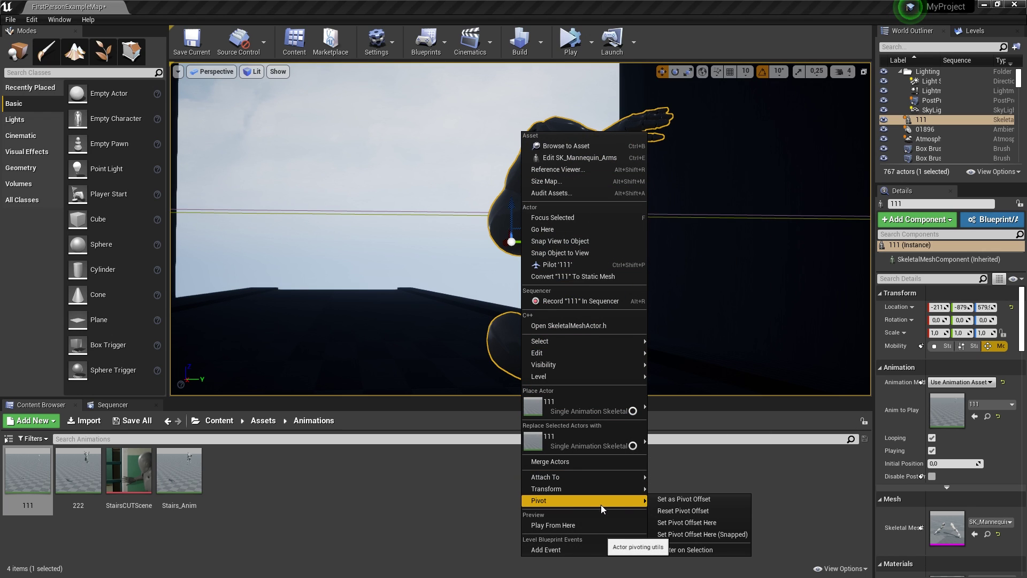
{"action": "left_click", "coordinate": [681, 499]}
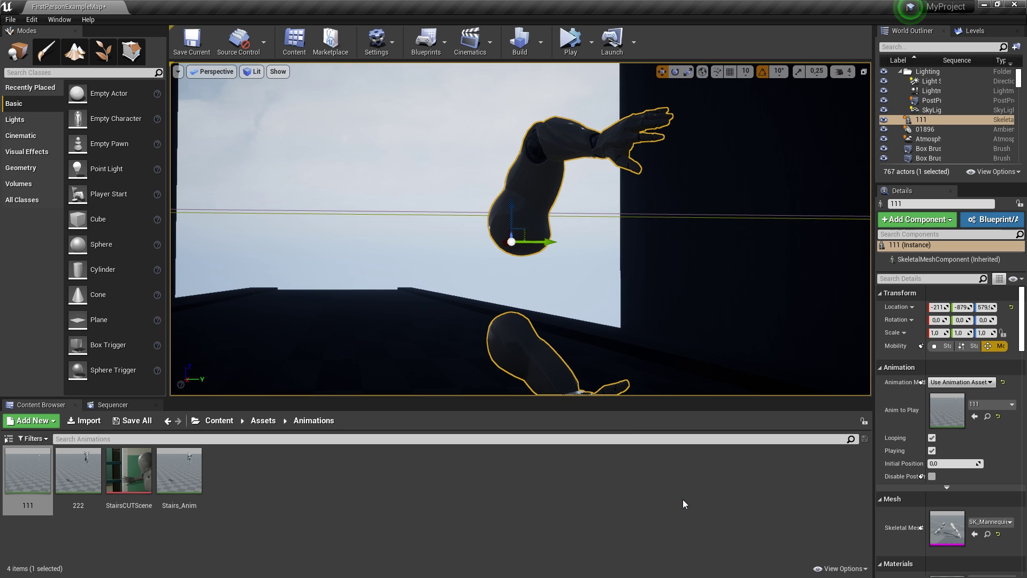
{"action": "left_click", "coordinate": [717, 273]}
{"action": "left_click", "coordinate": [527, 216]}
{"action": "right_click_drag", "start_coordinate": [524, 249], "coordinate": [524, 249]}
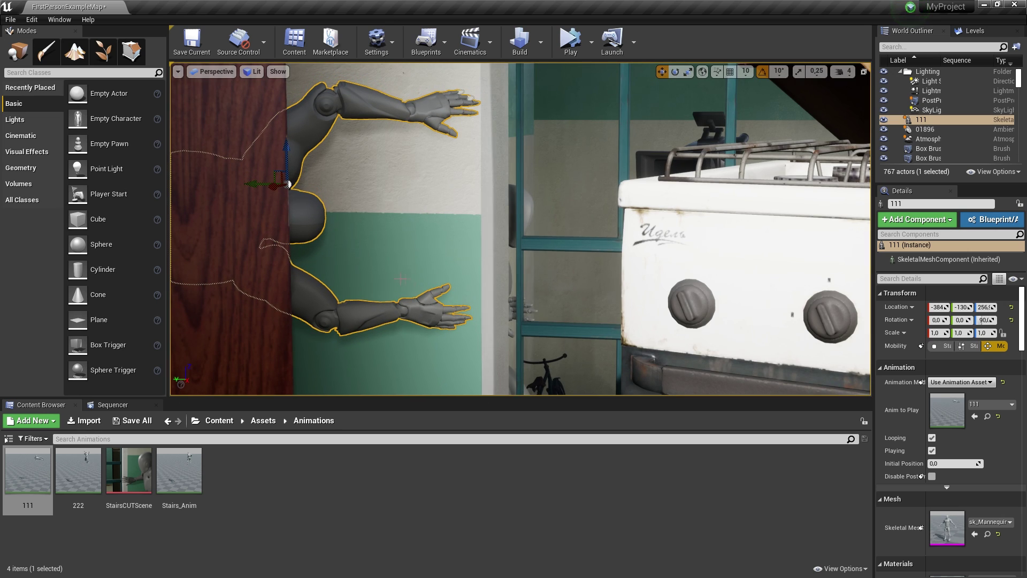
Step: Add the level actor 111 as a track in the StairsCUTScene sequence
{"action": "left_click", "coordinate": [111, 405]}
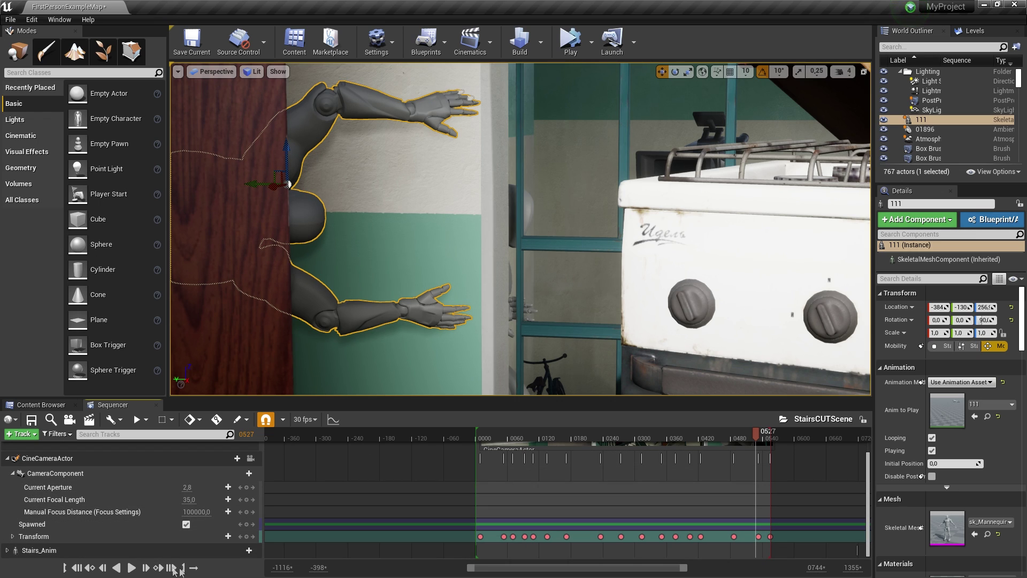
{"action": "left_click", "coordinate": [39, 550]}
{"action": "left_click", "coordinate": [21, 407]}
{"action": "mouse_move", "coordinate": [118, 381]}
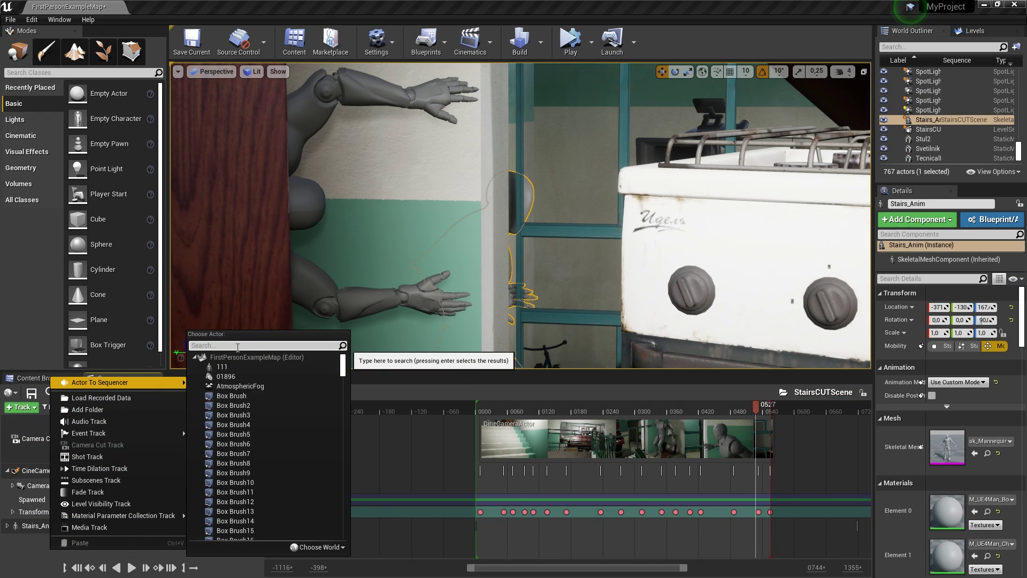
{"action": "left_click", "coordinate": [225, 367]}
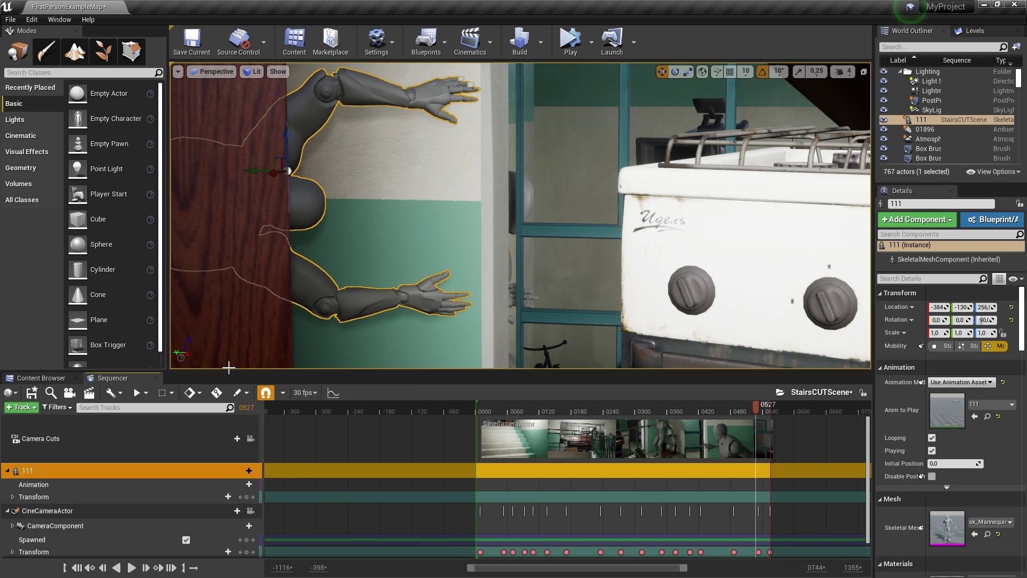
Step: Assign the 111 animation to the 111 actor's animation track
{"action": "left_click", "coordinate": [68, 486]}
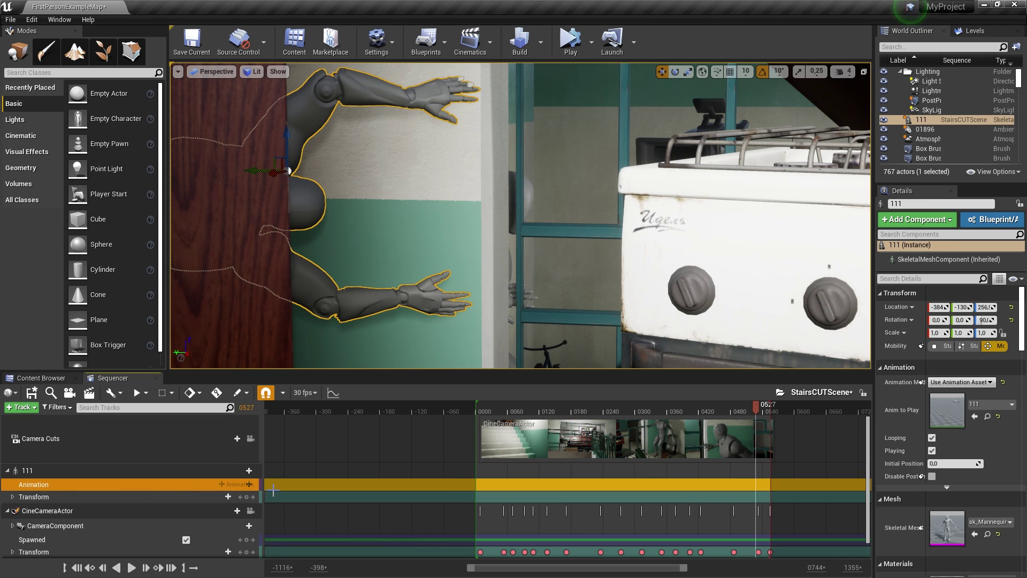
{"action": "left_click", "coordinate": [240, 485]}
{"action": "type", "text": "111"}
{"action": "left_click", "coordinate": [244, 342]}
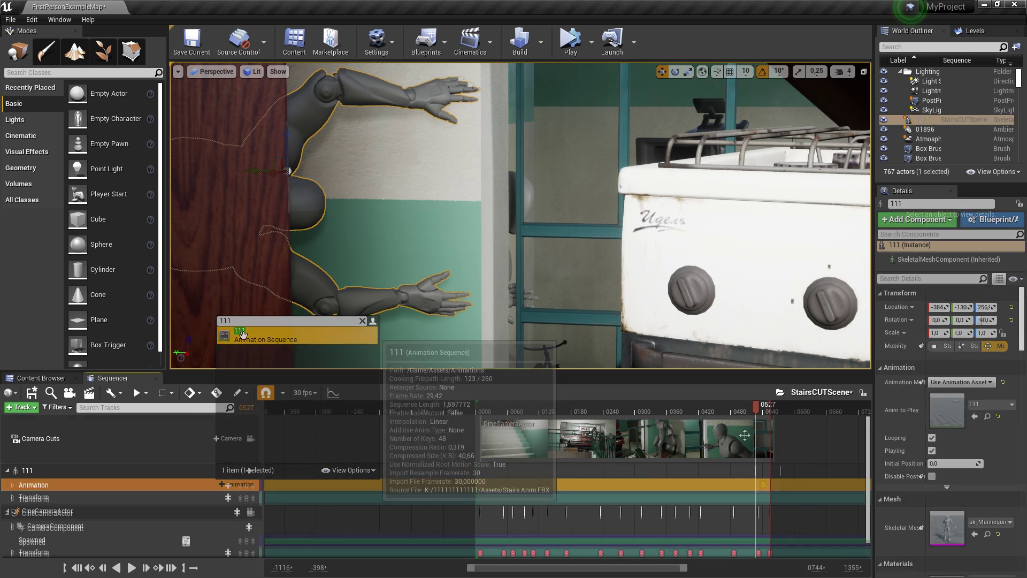
{"action": "mouse_move", "coordinate": [756, 406]}
{"action": "left_mouse_down"}
{"action": "mouse_move", "coordinate": [739, 411]}
{"action": "mouse_move", "coordinate": [769, 419]}
{"action": "mouse_move", "coordinate": [659, 408]}
{"action": "left_mouse_up"}
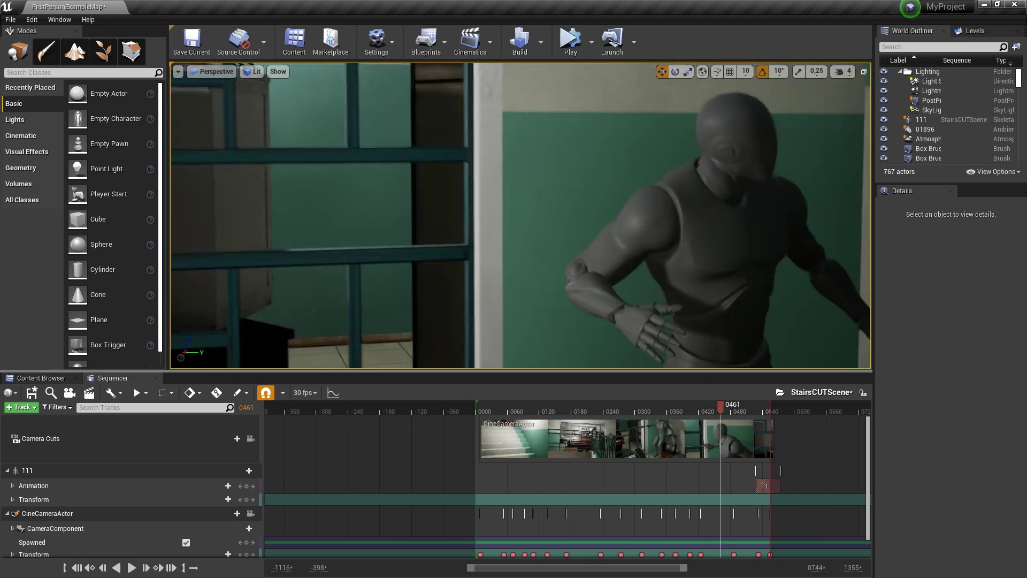
Step: Move the 111 animation section to begin at frame 0411, undoing an accidental lengthening
{"action": "key", "text": "space"}
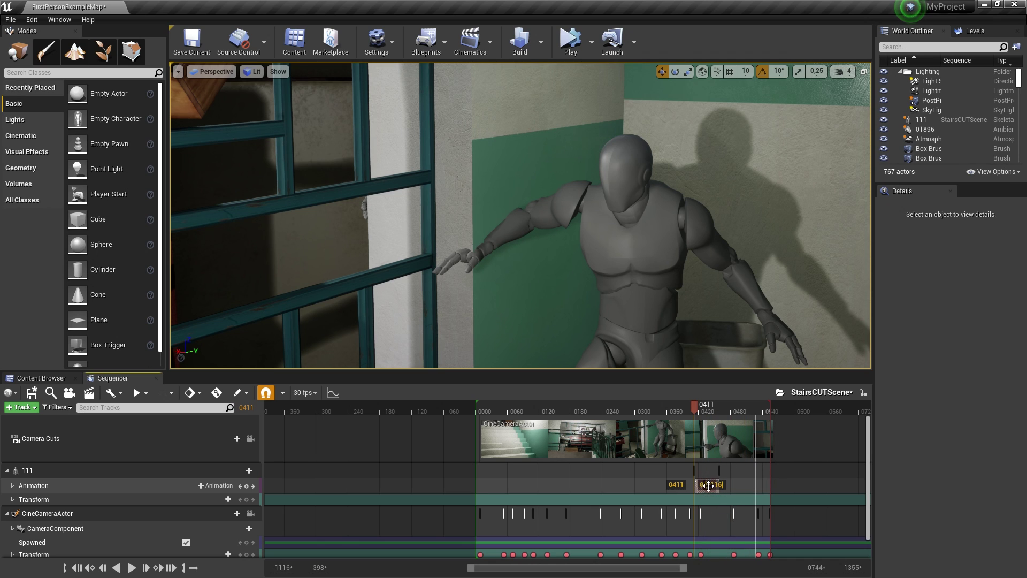
{"action": "left_click_drag", "start_coordinate": [693, 415], "coordinate": [728, 412]}
{"action": "left_click", "coordinate": [715, 486]}
{"action": "left_click_drag", "start_coordinate": [717, 487], "coordinate": [728, 484]}
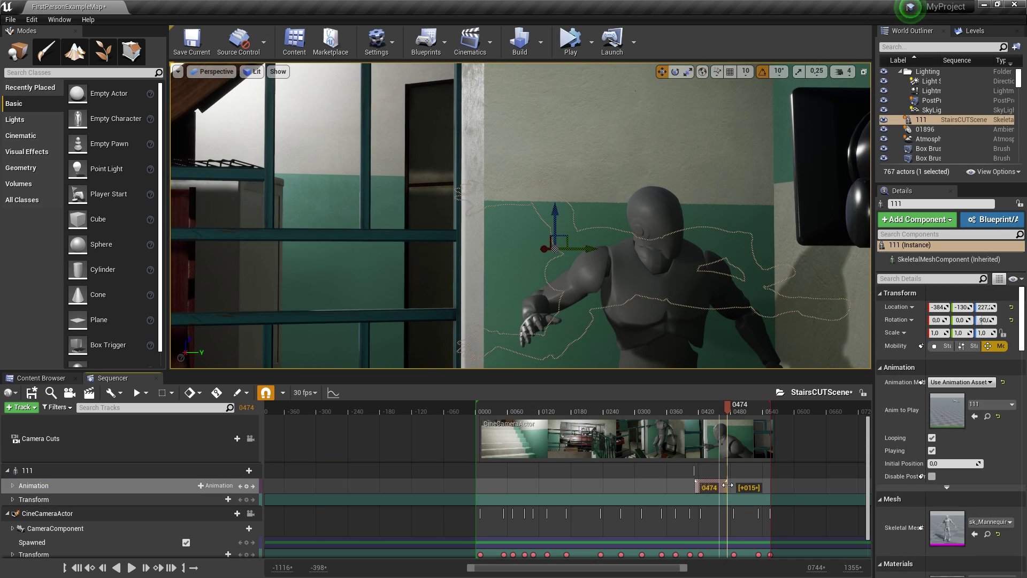
{"action": "mouse_move", "coordinate": [727, 411]}
{"action": "left_mouse_down"}
{"action": "mouse_move", "coordinate": [711, 417]}
{"action": "mouse_move", "coordinate": [685, 399]}
{"action": "left_mouse_up"}
{"action": "key", "text": "ctrl+z"}
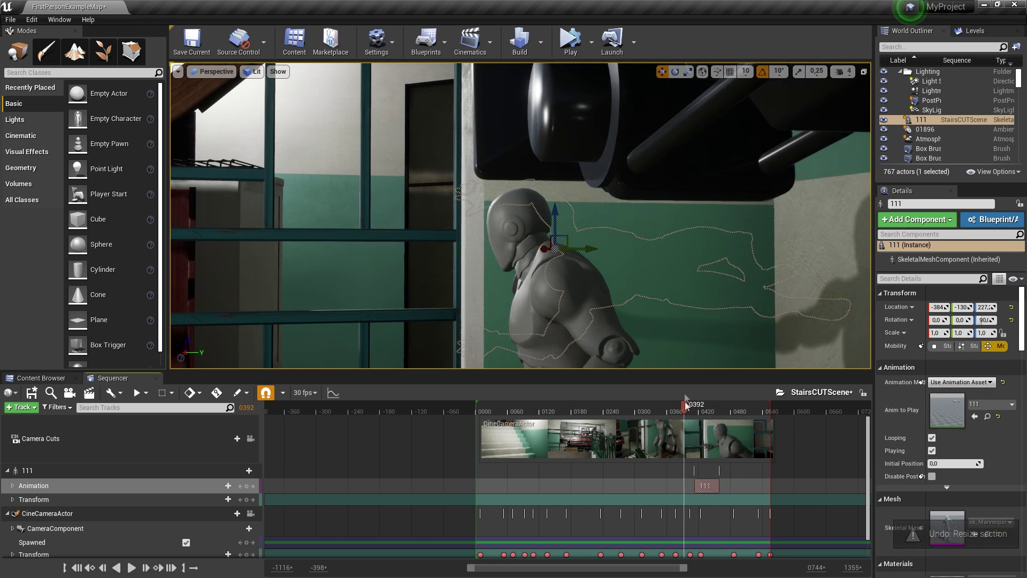
{"action": "left_click", "coordinate": [245, 516]}
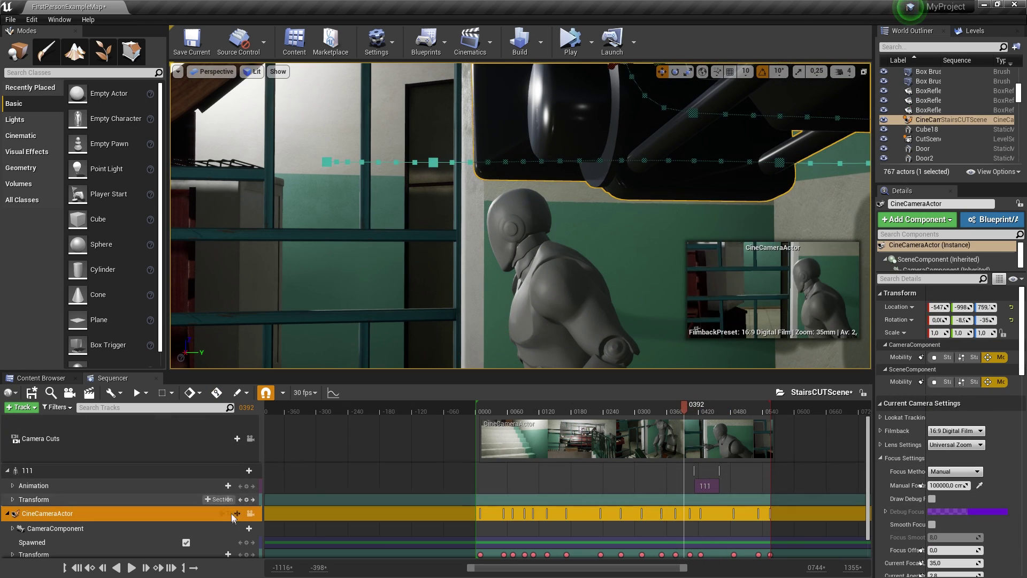
Step: Preview the shot through the cutscene camera, return to frame 0008, and collapse the 111 track
{"action": "left_click", "coordinate": [250, 514]}
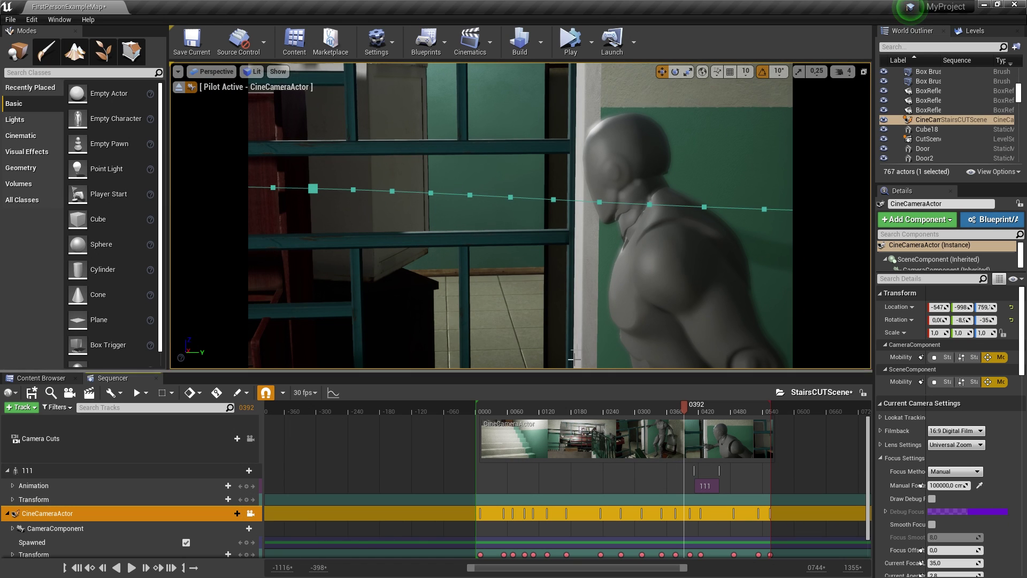
{"action": "left_click_drag", "start_coordinate": [682, 408], "coordinate": [646, 406]}
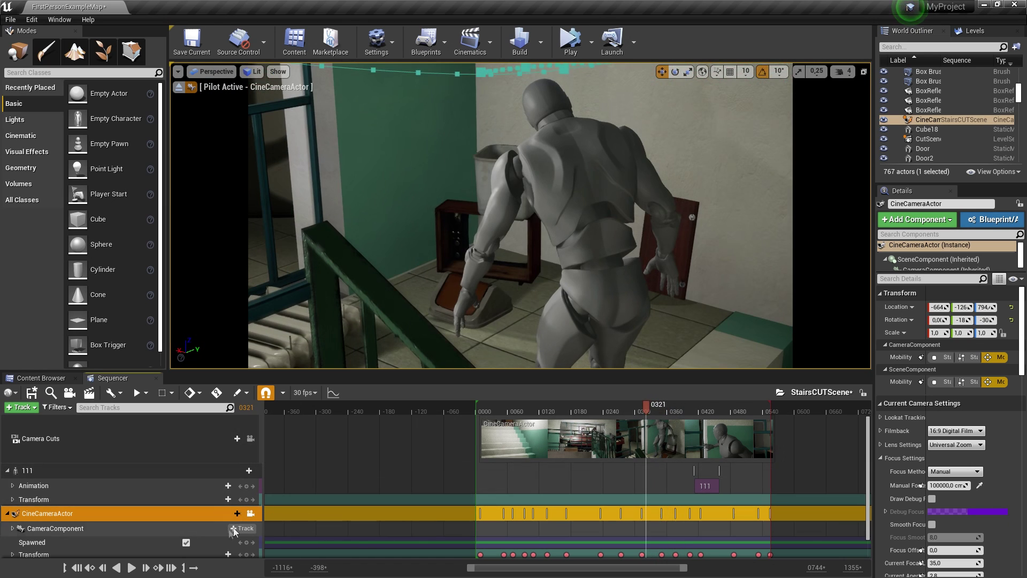
{"action": "left_click", "coordinate": [136, 568]}
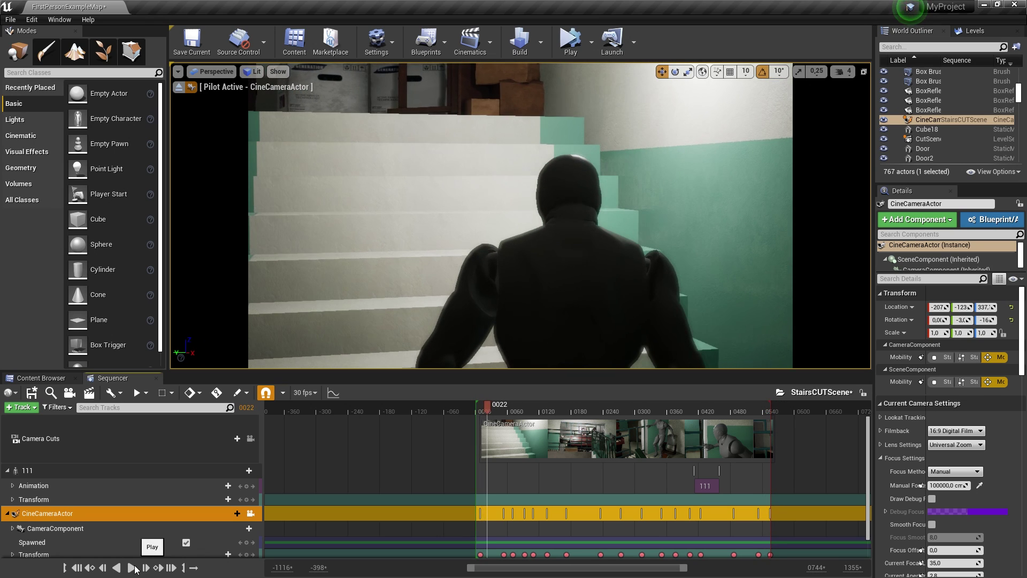
{"action": "left_click", "coordinate": [134, 568]}
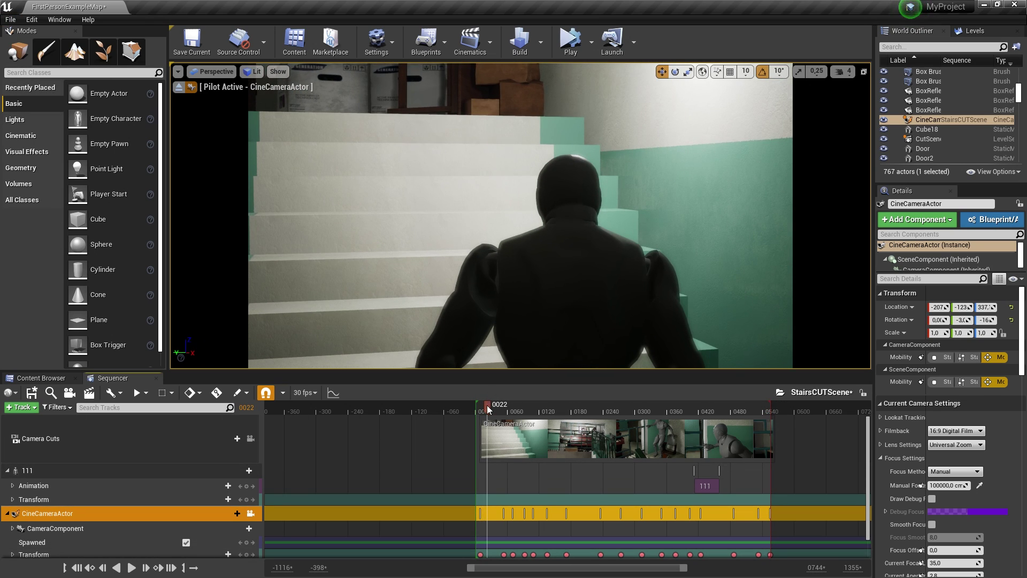
{"action": "left_click_drag", "start_coordinate": [486, 405], "coordinate": [480, 405]}
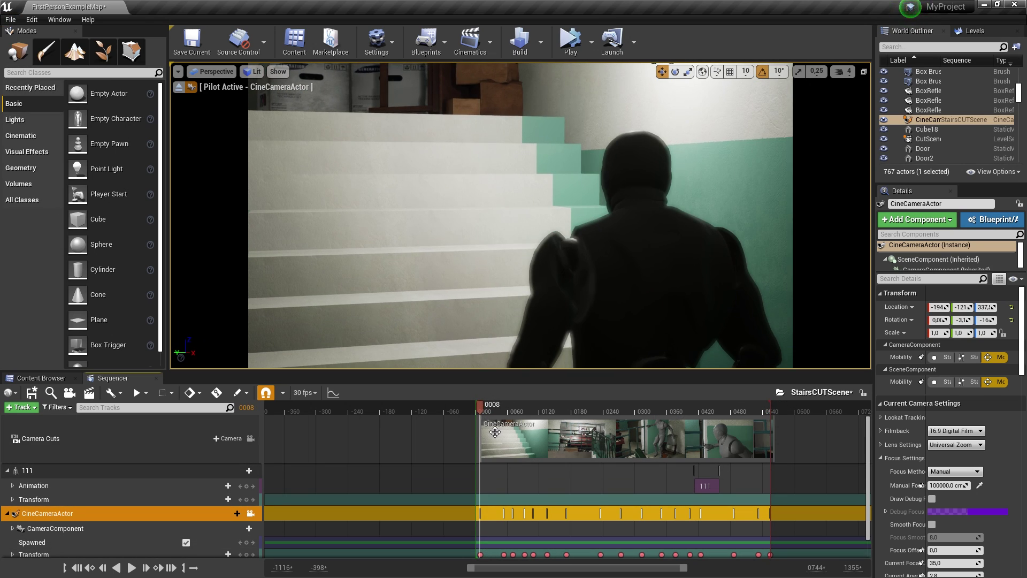
{"action": "left_click", "coordinate": [9, 470]}
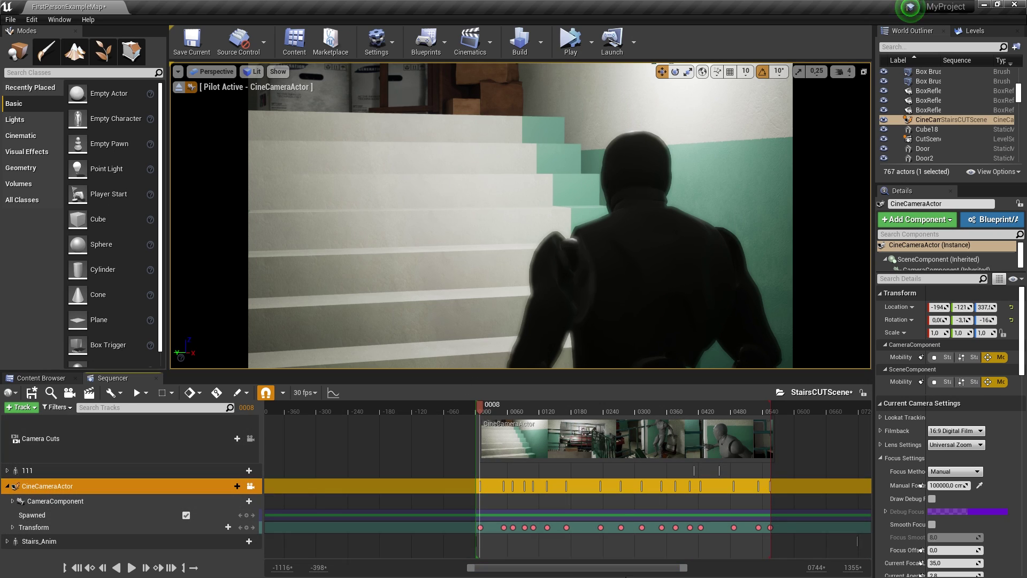
Step: At frame 0010, eyedrop the character and set manual focus distance to 121.585197
{"action": "left_click_drag", "start_coordinate": [688, 570], "coordinate": [666, 571]}
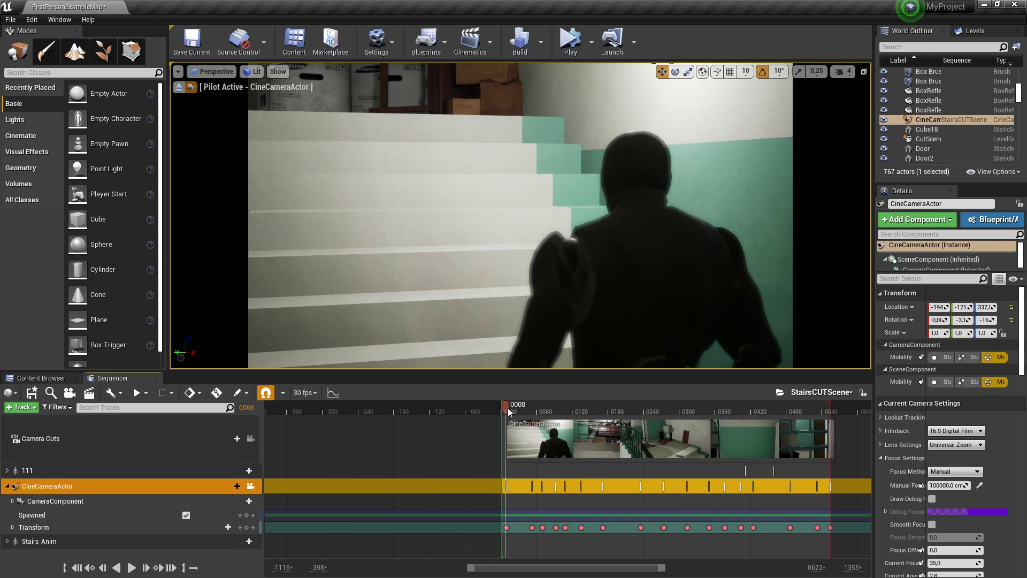
{"action": "left_click_drag", "start_coordinate": [508, 409], "coordinate": [508, 411]}
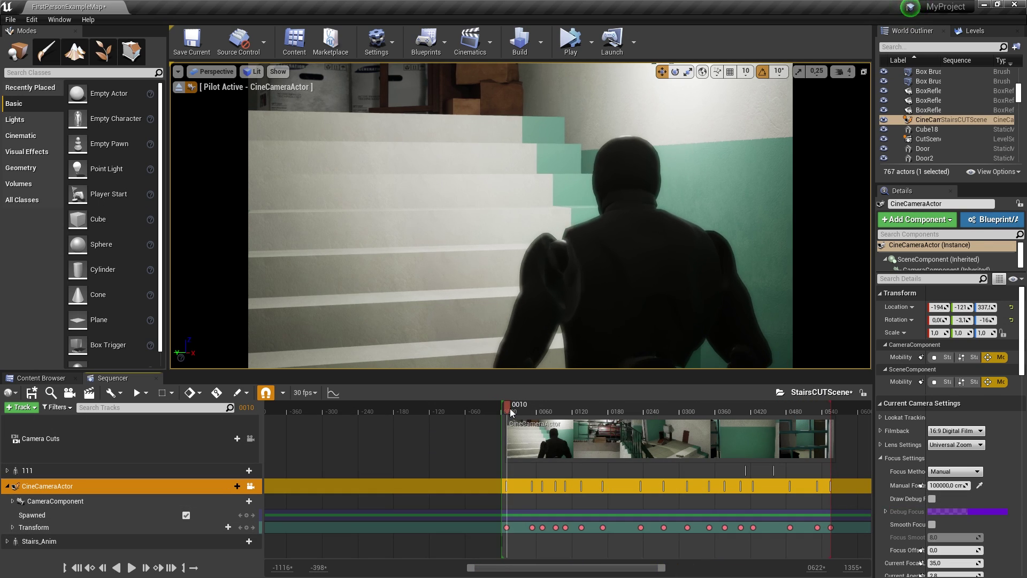
{"action": "left_click", "coordinate": [979, 485]}
{"action": "left_click", "coordinate": [622, 247]}
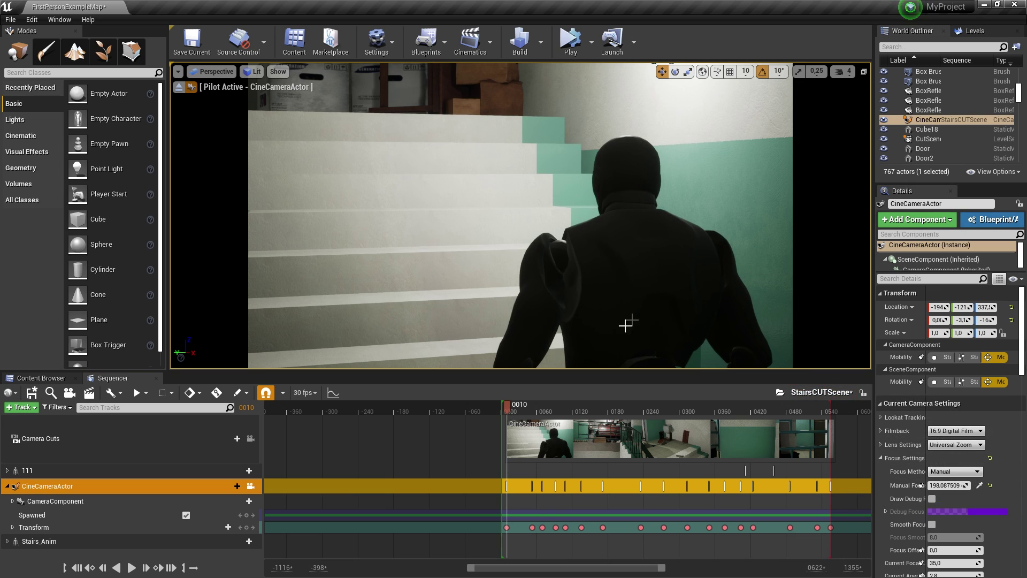
{"action": "left_click_drag", "start_coordinate": [946, 485], "coordinate": [931, 486]}
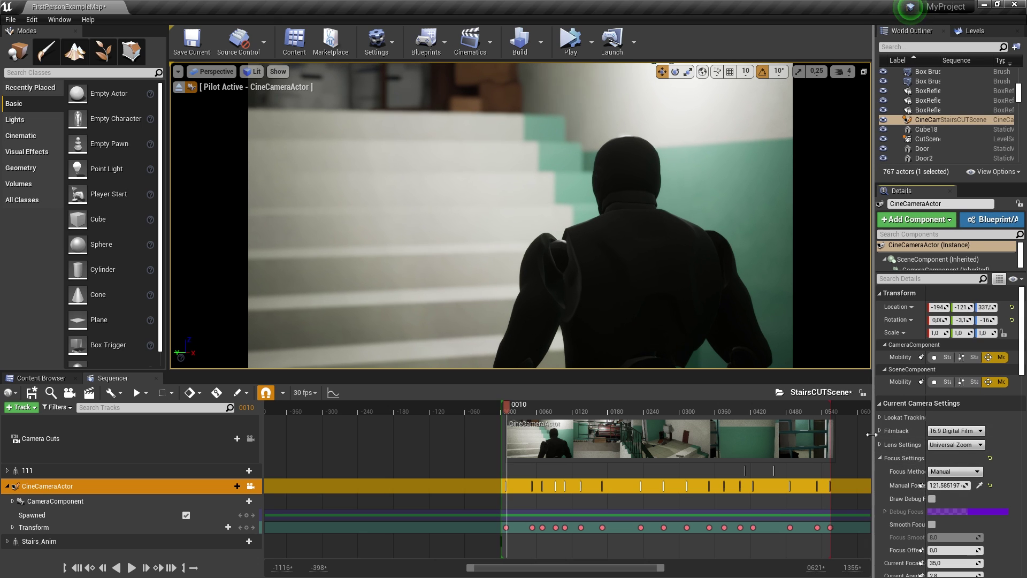
{"action": "left_click_drag", "start_coordinate": [874, 435], "coordinate": [825, 435]}
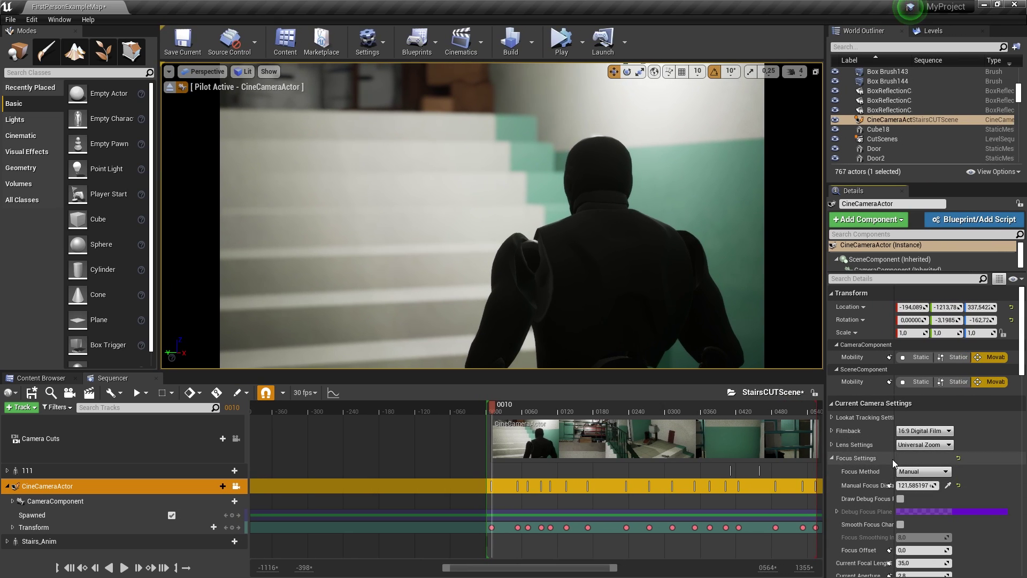
{"action": "mouse_move", "coordinate": [894, 459]}
{"action": "left_mouse_down"}
{"action": "mouse_move", "coordinate": [935, 459]}
{"action": "mouse_move", "coordinate": [930, 421]}
{"action": "left_mouse_up"}
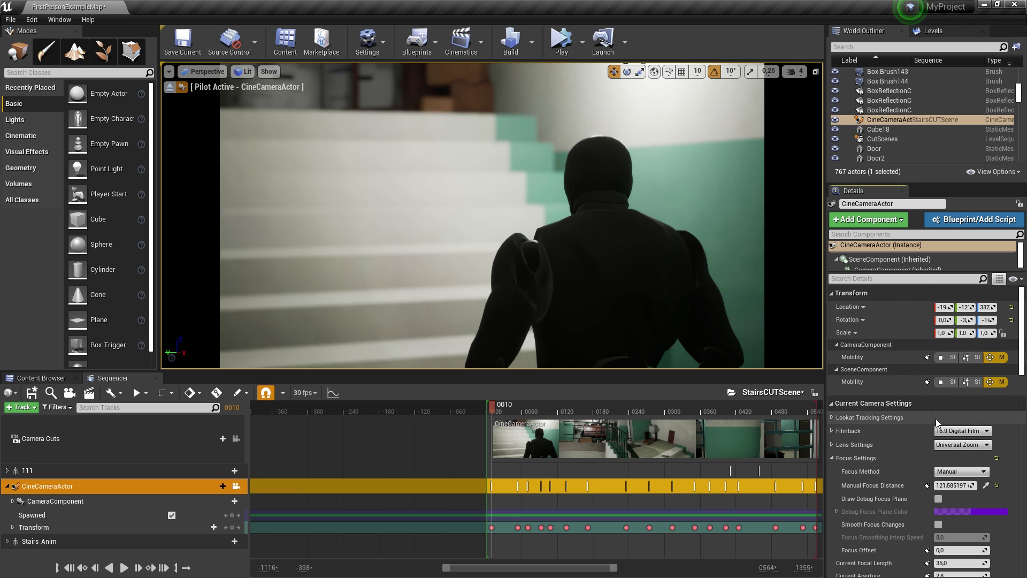
Step: Key the manual focus distance at frame 0010, then key a reduced value at 0117
{"action": "left_click", "coordinate": [926, 486]}
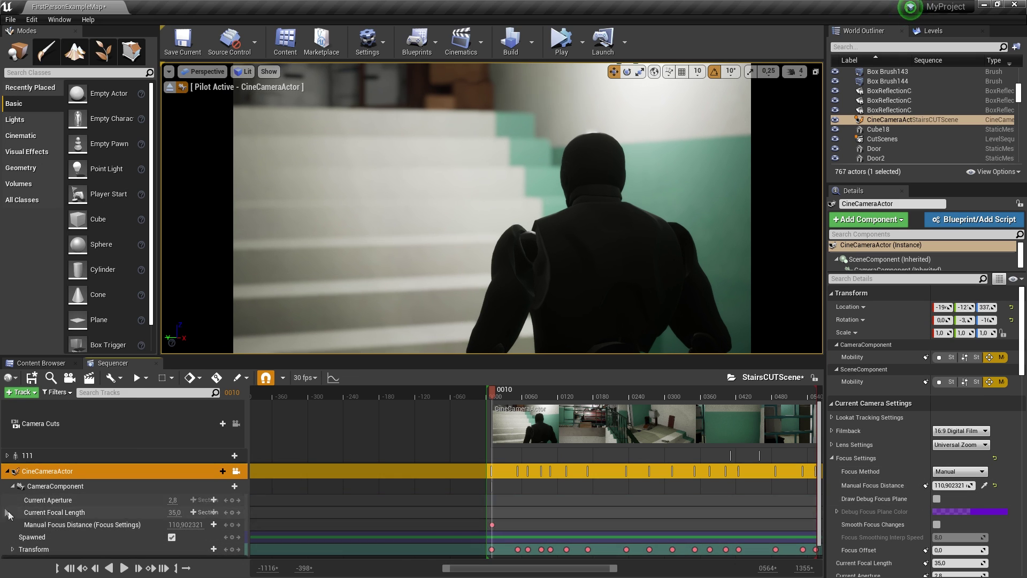
{"action": "left_click", "coordinate": [12, 486]}
{"action": "left_click", "coordinate": [13, 488]}
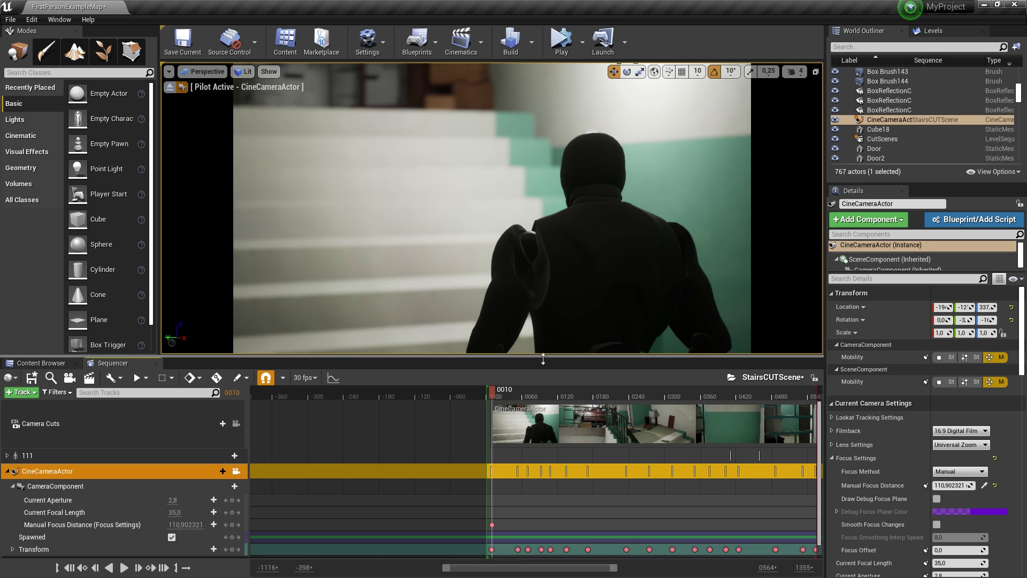
{"action": "left_click_drag", "start_coordinate": [543, 359], "coordinate": [544, 360]}
{"action": "left_click_drag", "start_coordinate": [493, 396], "coordinate": [523, 395]}
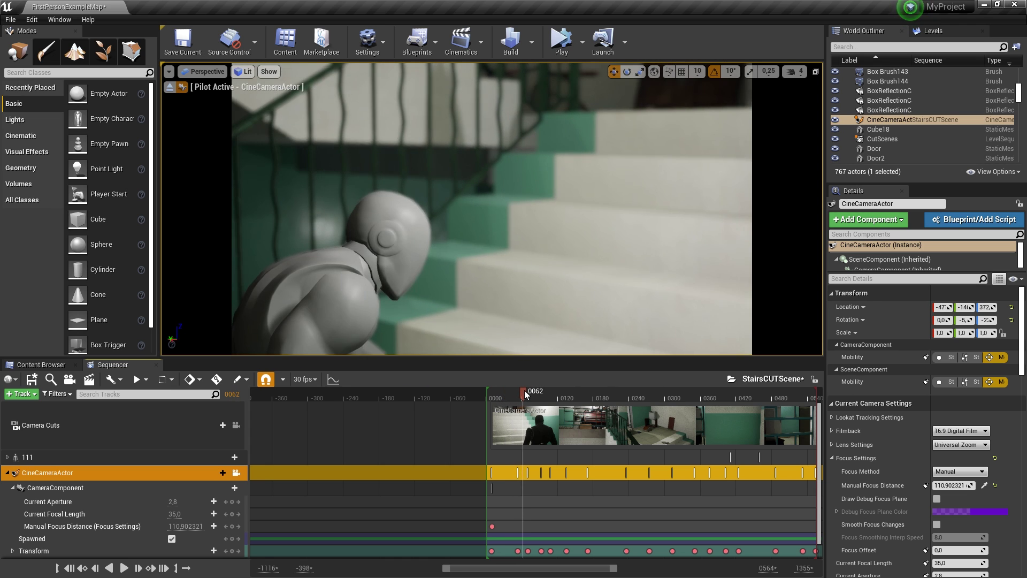
{"action": "left_click_drag", "start_coordinate": [523, 394], "coordinate": [551, 390]}
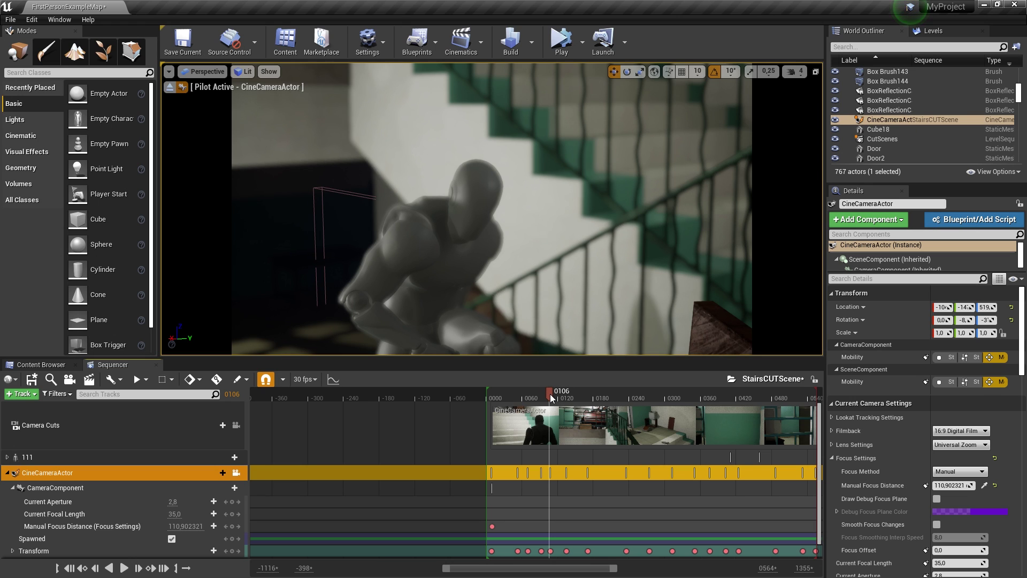
{"action": "left_click_drag", "start_coordinate": [547, 397], "coordinate": [545, 396]}
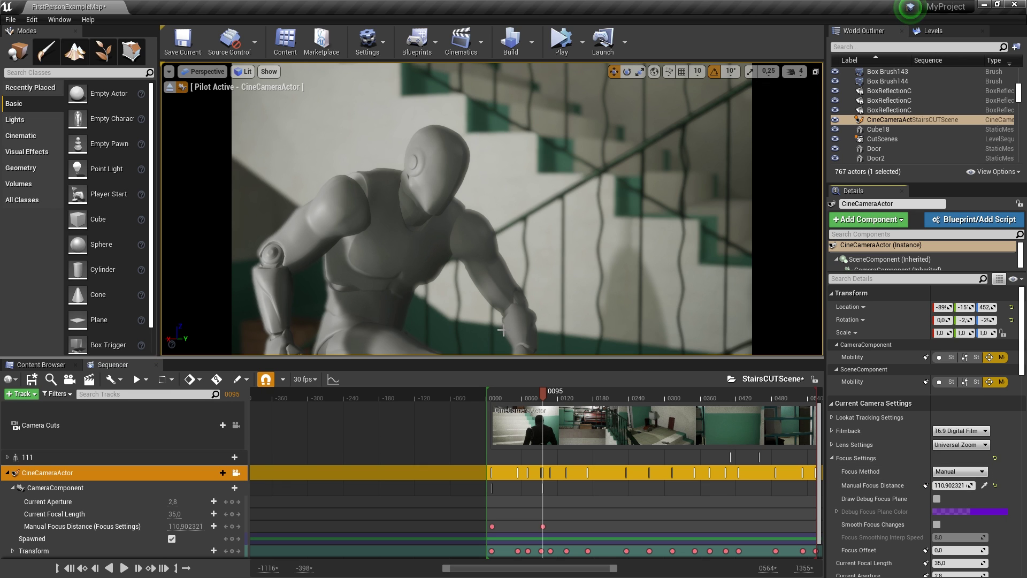
{"action": "left_click_drag", "start_coordinate": [544, 396], "coordinate": [557, 395]}
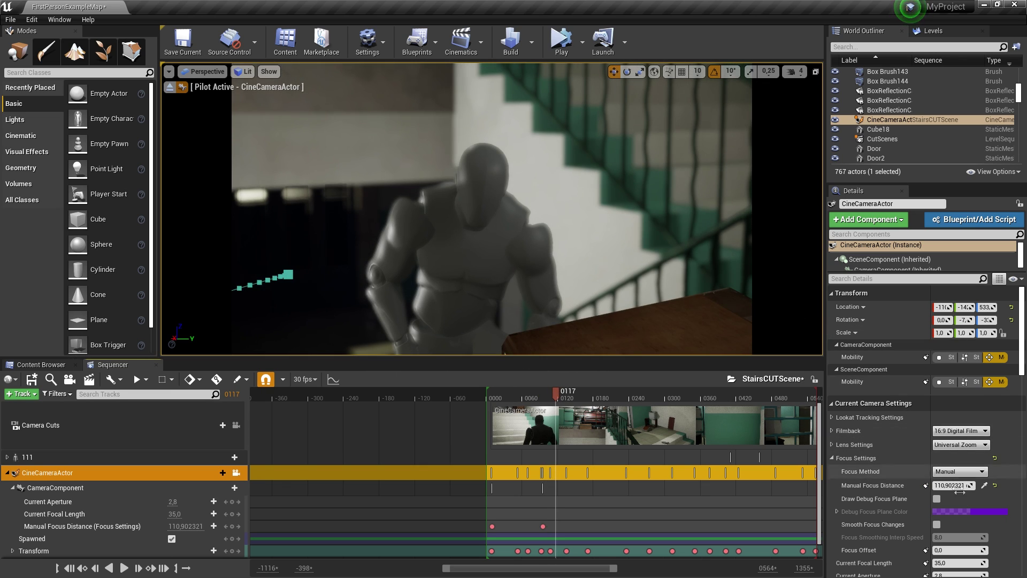
{"action": "left_click_drag", "start_coordinate": [961, 491], "coordinate": [950, 486]}
{"action": "left_click", "coordinate": [994, 485]}
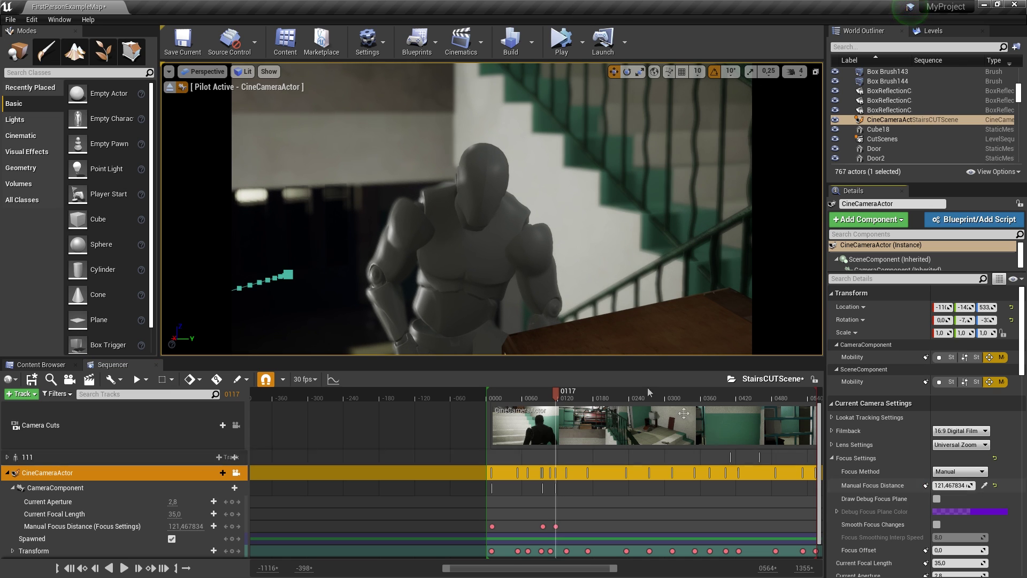
Step: Key the focus distance at frame 0139 and raise it to sharpen the background
{"action": "left_click_drag", "start_coordinate": [570, 395], "coordinate": [590, 411]}
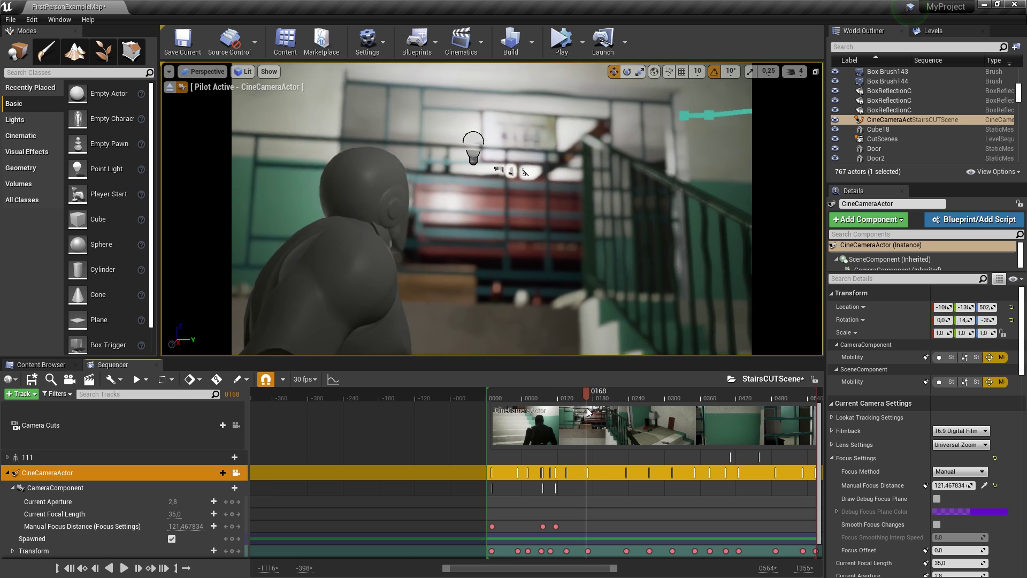
{"action": "left_click_drag", "start_coordinate": [588, 411], "coordinate": [569, 415]}
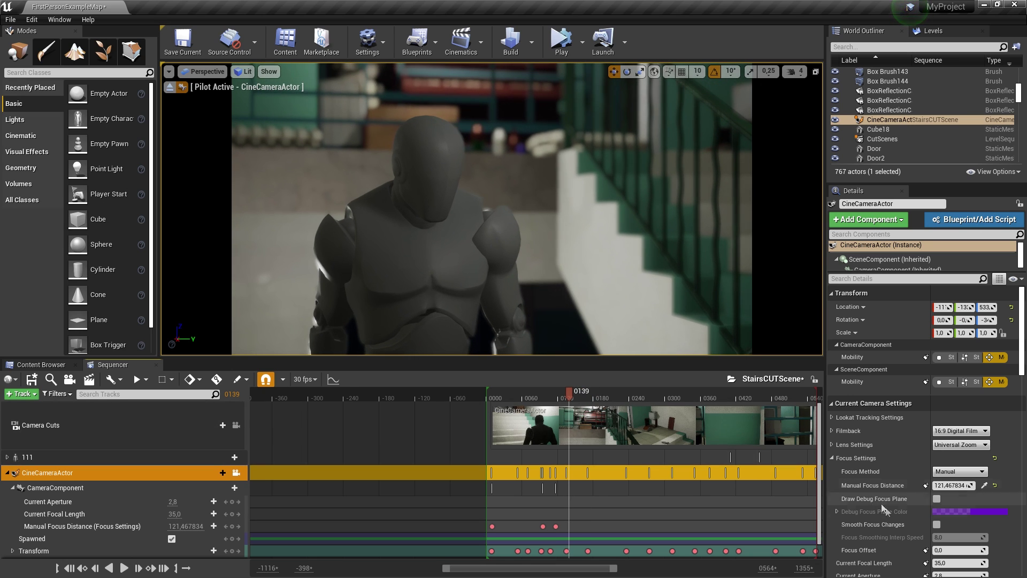
{"action": "left_click", "coordinate": [926, 485]}
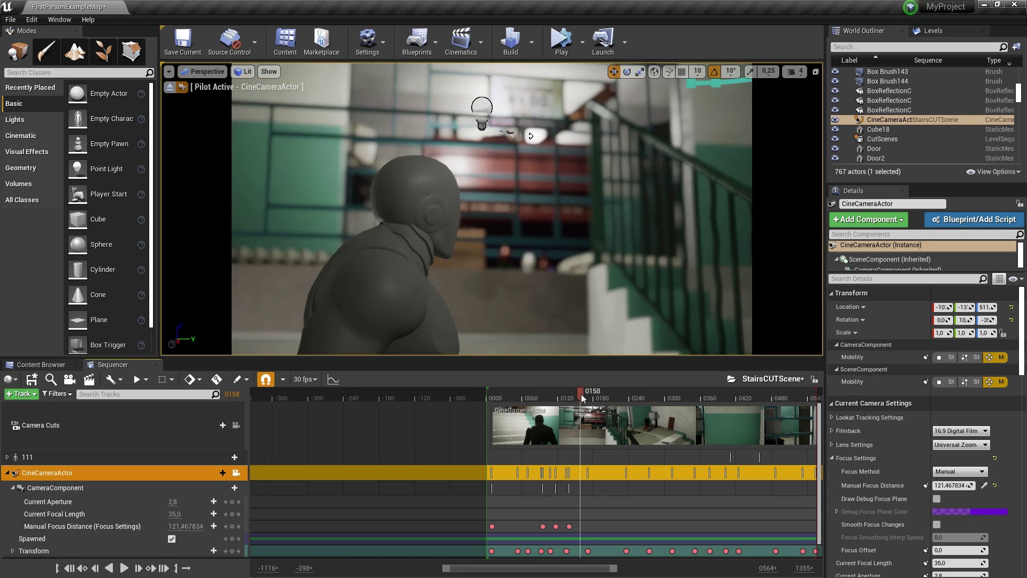
{"action": "left_click_drag", "start_coordinate": [943, 485], "coordinate": [963, 485]}
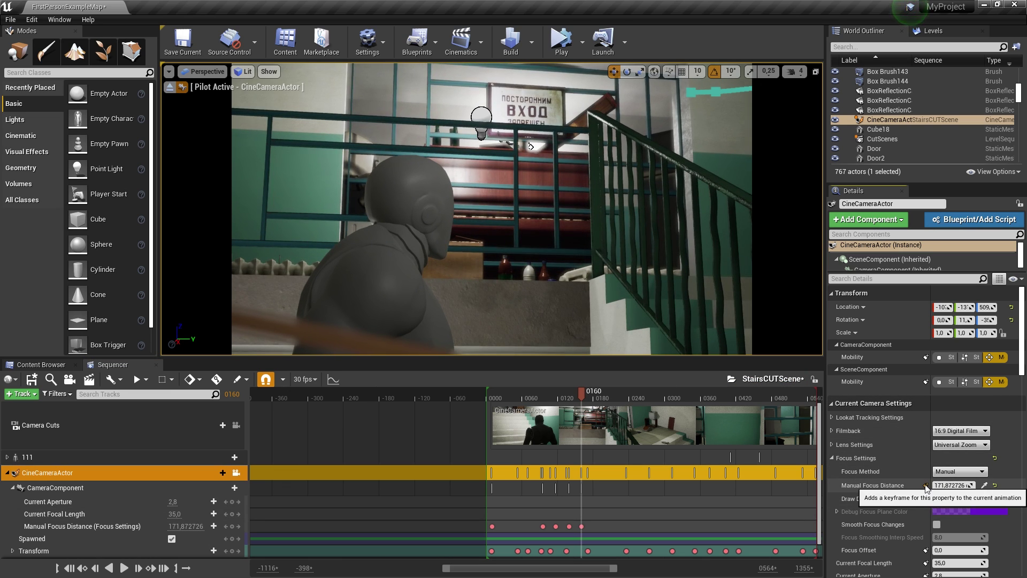
Step: Pick focus on the railing and deeper into the scene, keying it at frame 0234
{"action": "left_click_drag", "start_coordinate": [582, 392], "coordinate": [569, 396]}
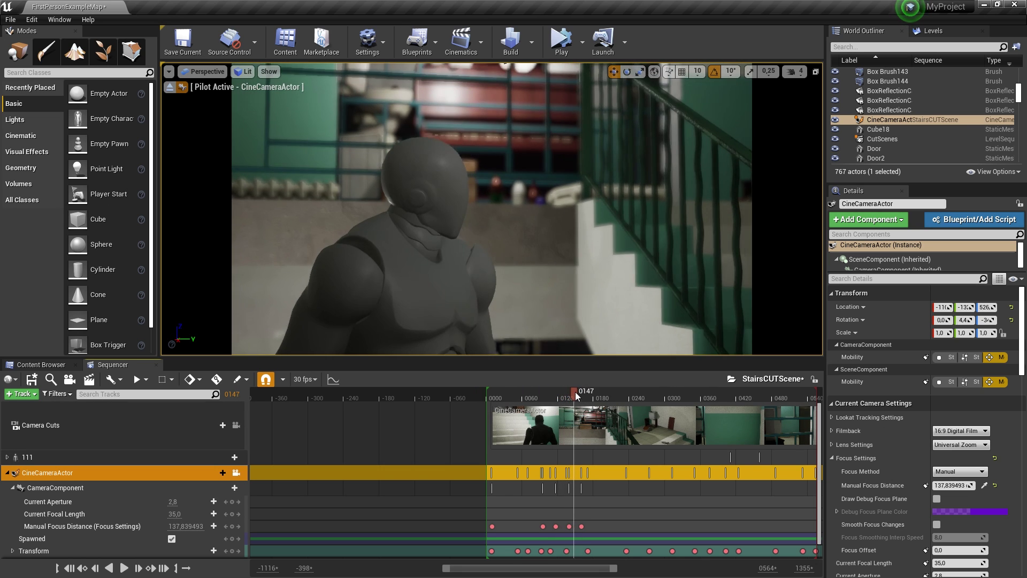
{"action": "left_click_drag", "start_coordinate": [569, 396], "coordinate": [595, 396]}
{"action": "left_click", "coordinate": [596, 416]}
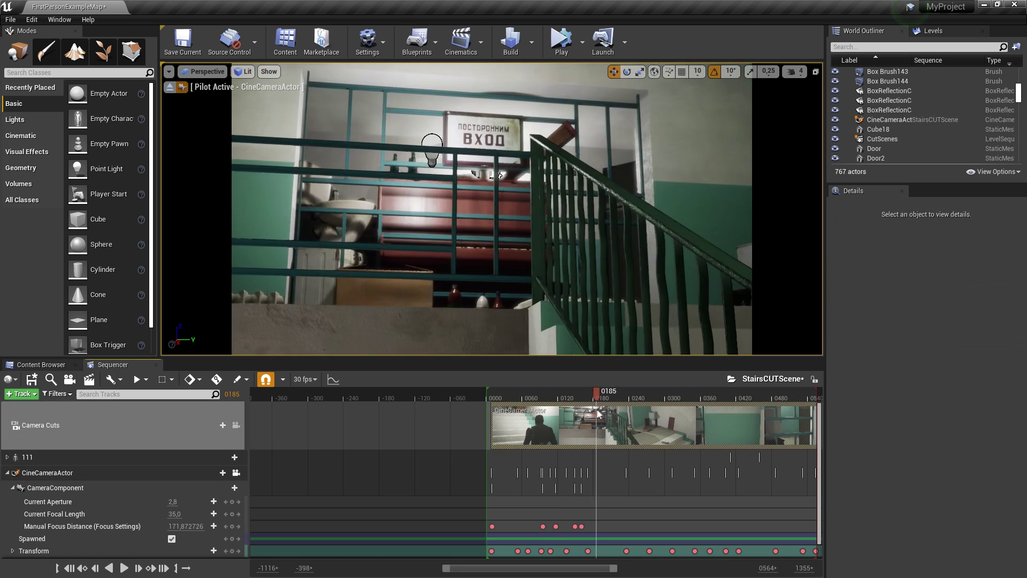
{"action": "key", "text": "Left"}
{"action": "key", "text": "Left"}
{"action": "key", "text": "Left"}
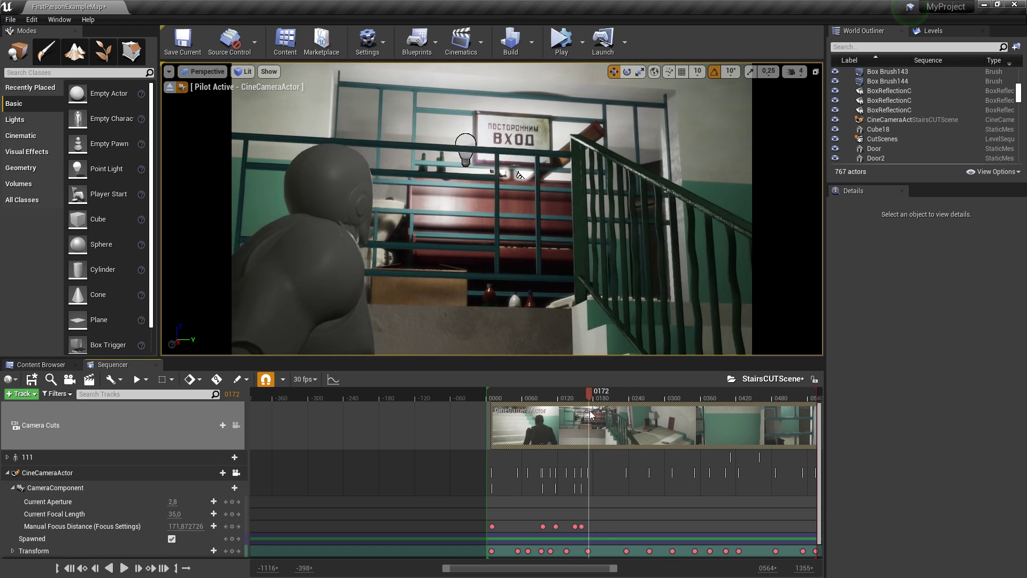
{"action": "key", "text": "Right"}
{"action": "key", "text": "Right"}
{"action": "key", "text": "Right"}
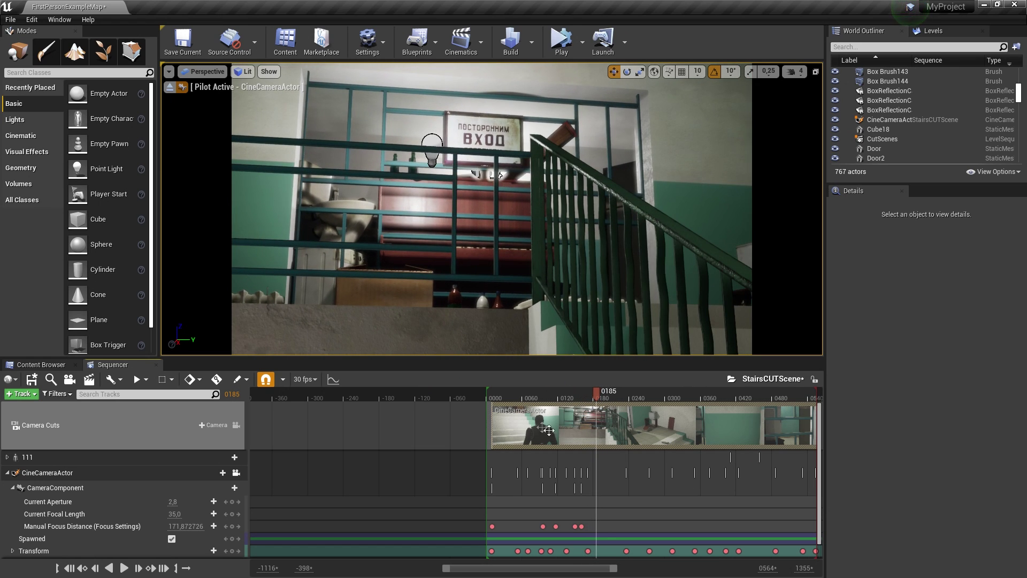
{"action": "left_click", "coordinate": [695, 488]}
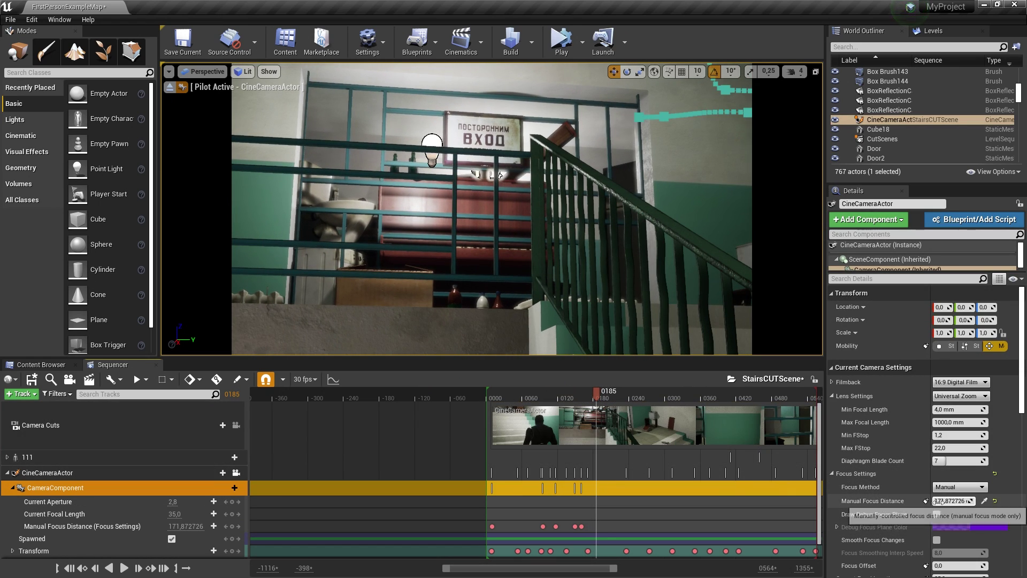
{"action": "left_click_drag", "start_coordinate": [595, 391], "coordinate": [624, 398]}
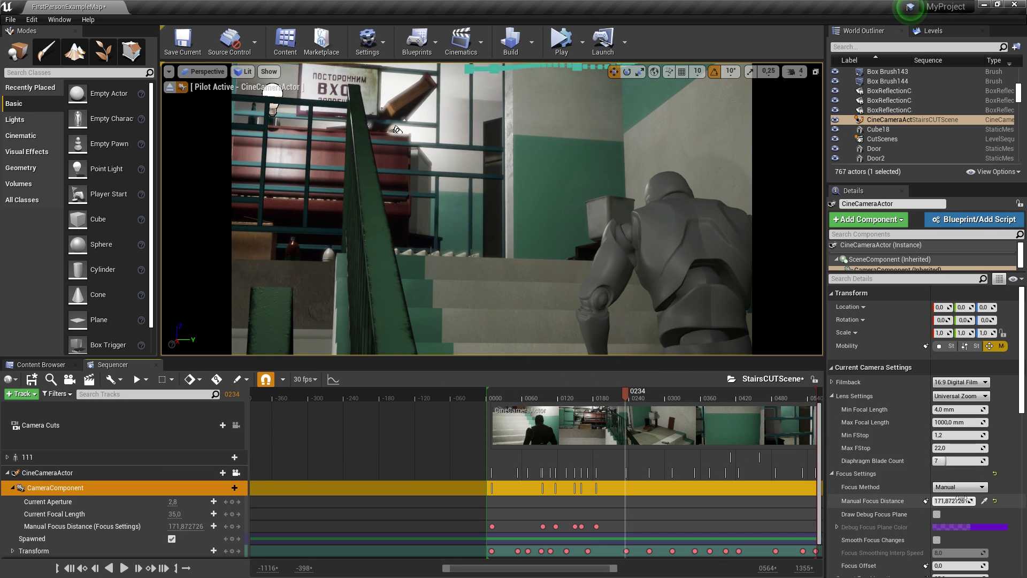
{"action": "left_click", "coordinate": [394, 130]}
{"action": "left_click", "coordinate": [394, 130]}
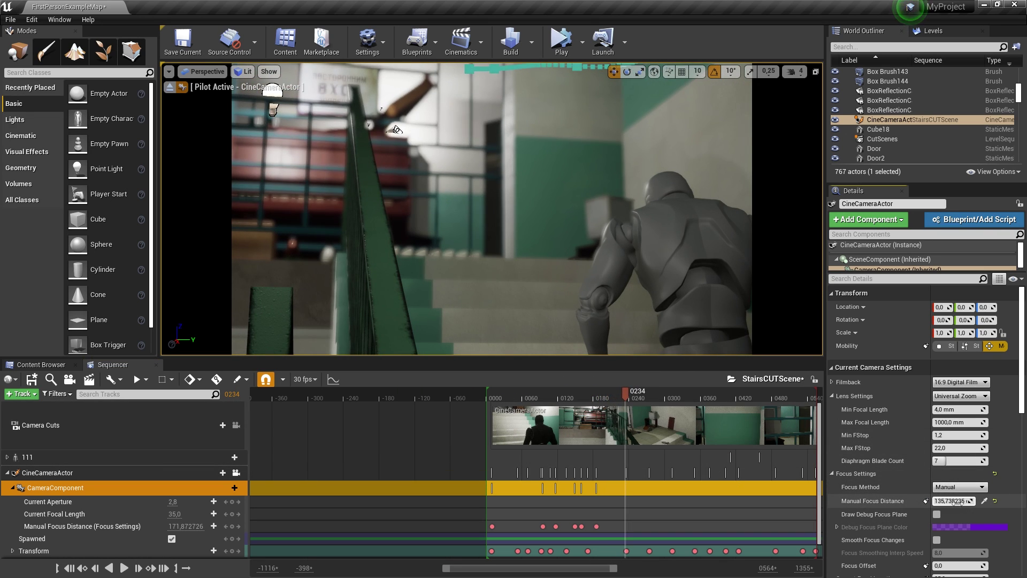
{"action": "left_click", "coordinate": [926, 500]}
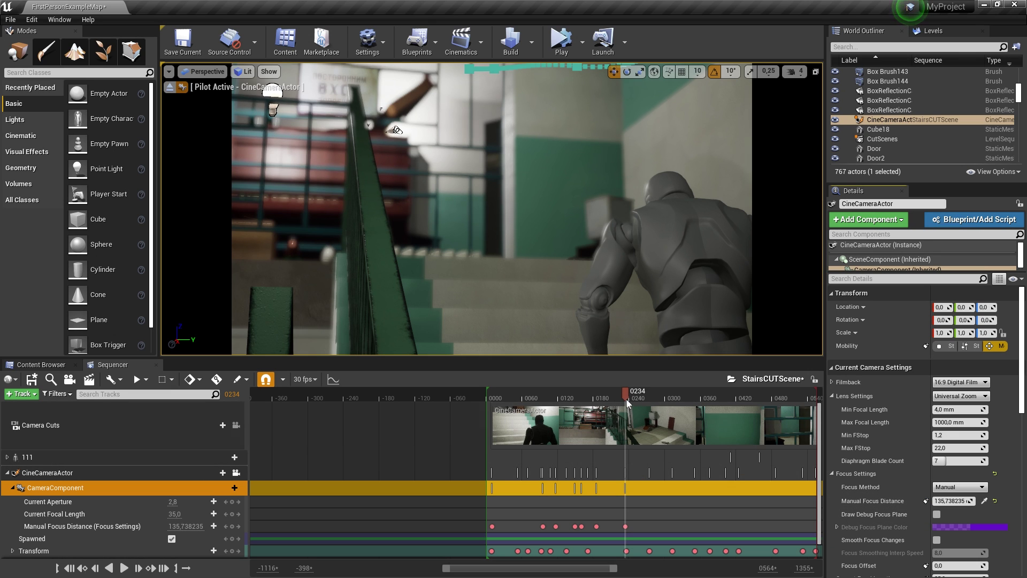
Step: Lower the focus at frame 0191, then raise it to 152.278992 and key it near 0375
{"action": "mouse_move", "coordinate": [627, 399]}
{"action": "left_mouse_down"}
{"action": "mouse_move", "coordinate": [603, 402]}
{"action": "mouse_move", "coordinate": [644, 409]}
{"action": "mouse_move", "coordinate": [695, 395]}
{"action": "left_mouse_up"}
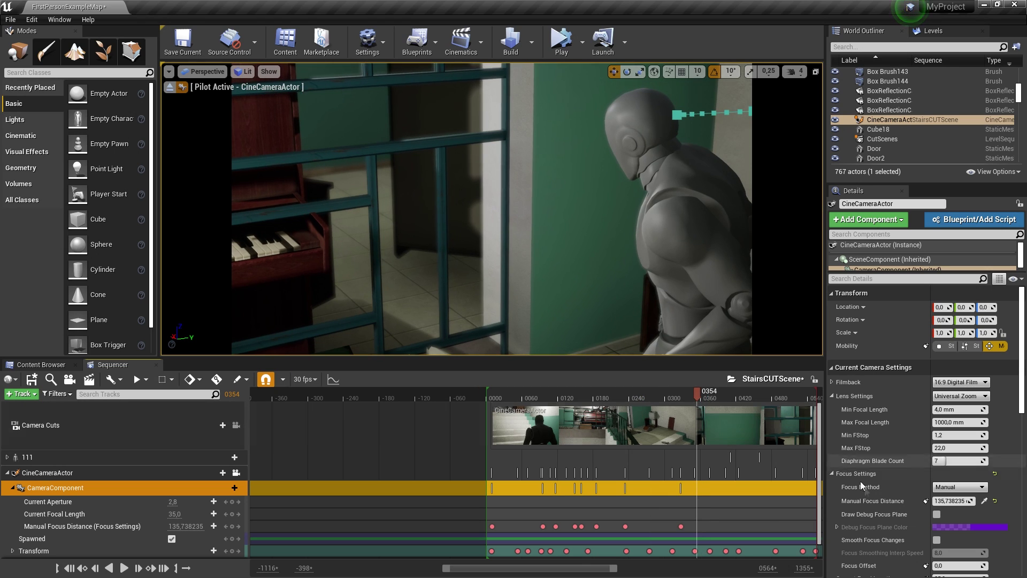
{"action": "mouse_move", "coordinate": [953, 500]}
{"action": "left_mouse_down"}
{"action": "mouse_move", "coordinate": [941, 501]}
{"action": "mouse_move", "coordinate": [962, 501]}
{"action": "left_mouse_up"}
{"action": "left_click_drag", "start_coordinate": [698, 395], "coordinate": [712, 396]}
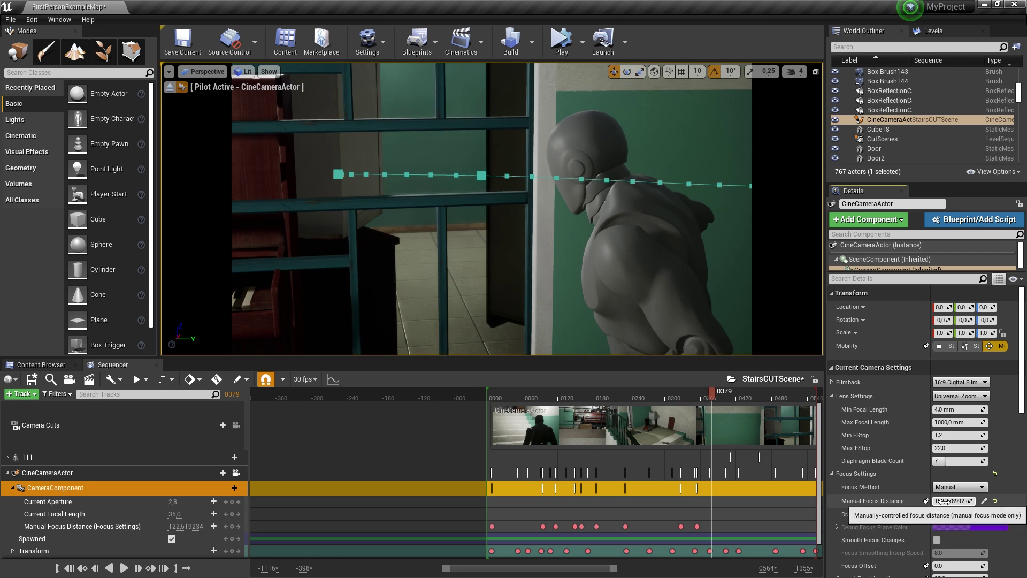
{"action": "left_click_drag", "start_coordinate": [953, 500], "coordinate": [969, 501]}
{"action": "left_click_drag", "start_coordinate": [712, 396], "coordinate": [768, 398]}
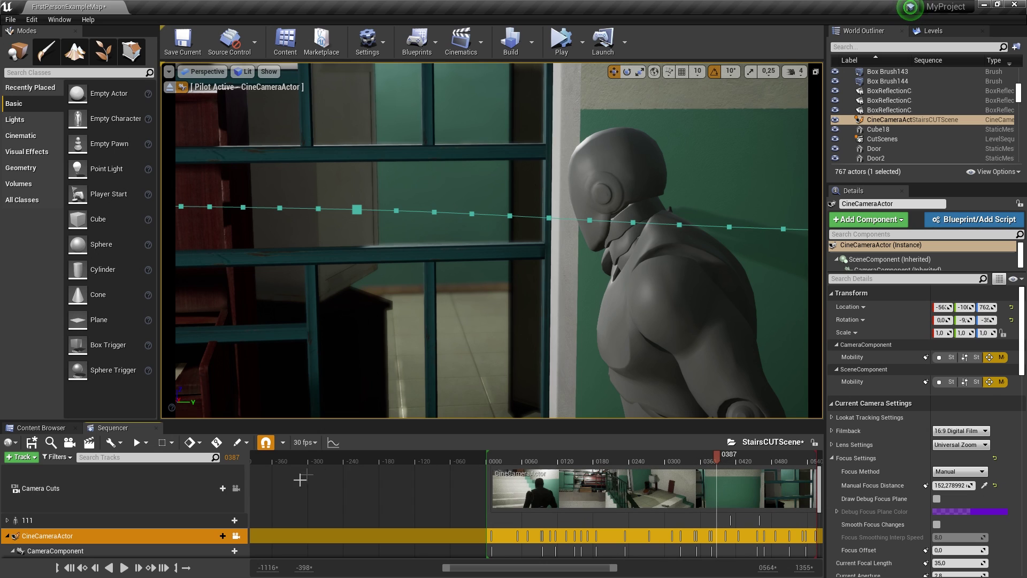
{"action": "left_click_drag", "start_coordinate": [345, 422], "coordinate": [406, 355]}
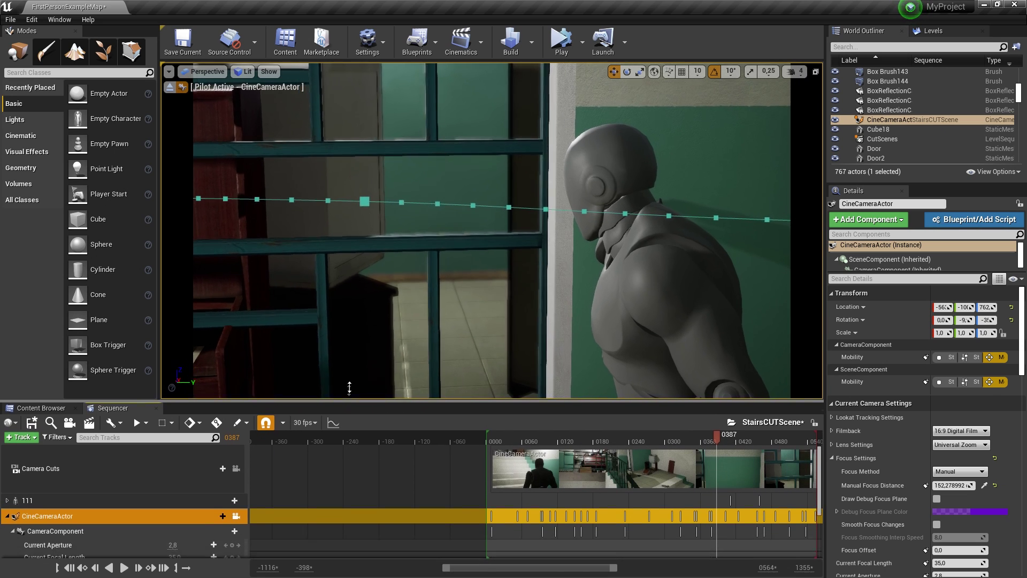
{"action": "left_click_drag", "start_coordinate": [718, 396], "coordinate": [694, 396]}
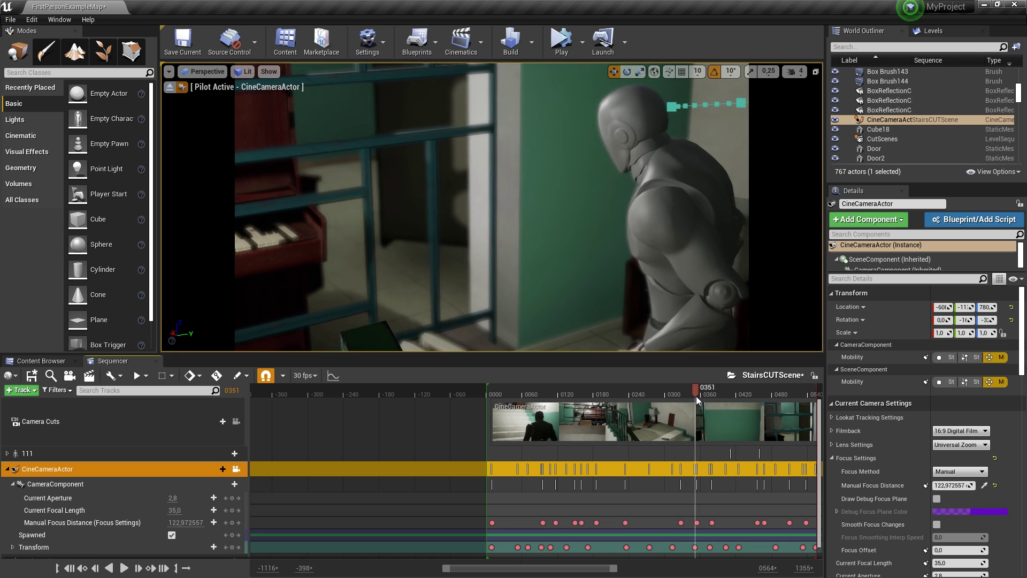
{"action": "left_click_drag", "start_coordinate": [695, 396], "coordinate": [773, 416]}
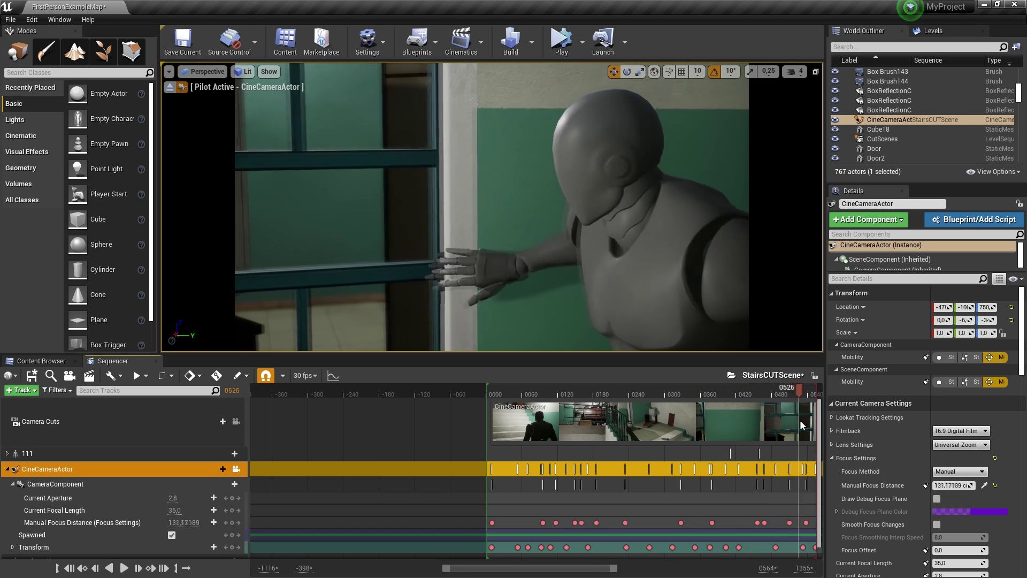
{"action": "left_click_drag", "start_coordinate": [774, 417], "coordinate": [799, 419]}
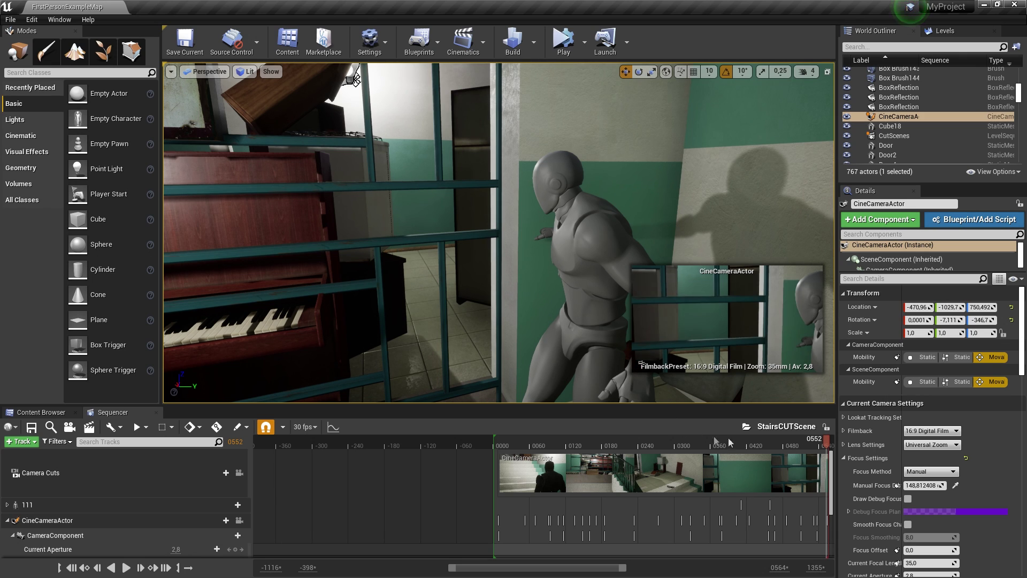
{"action": "mouse_move", "coordinate": [761, 448]}
{"action": "left_mouse_down"}
{"action": "mouse_move", "coordinate": [681, 447]}
{"action": "mouse_move", "coordinate": [715, 447]}
{"action": "left_mouse_up"}
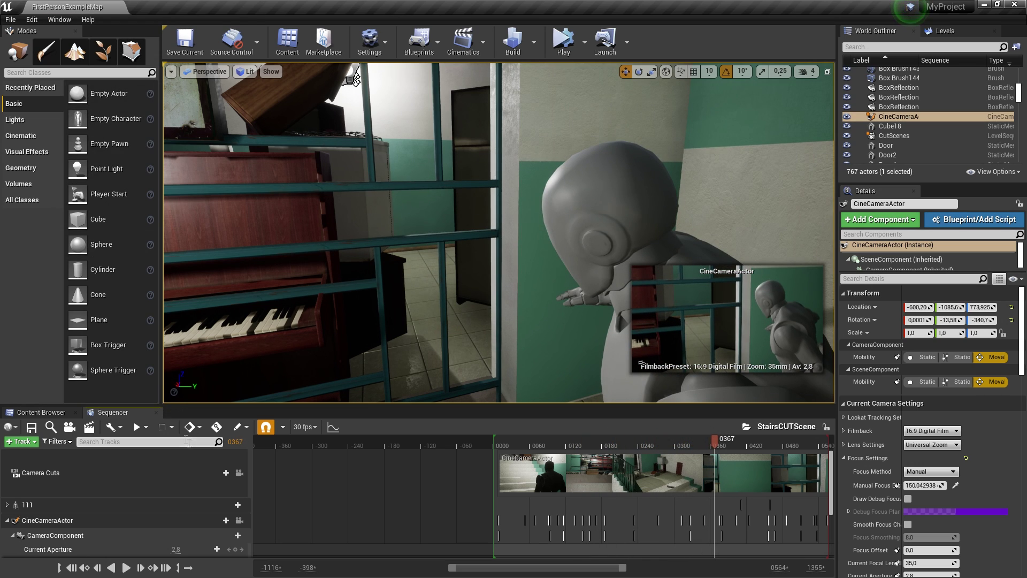
Step: Open the Stairs_Anim animation in the animation editor
{"action": "left_click", "coordinate": [41, 412]}
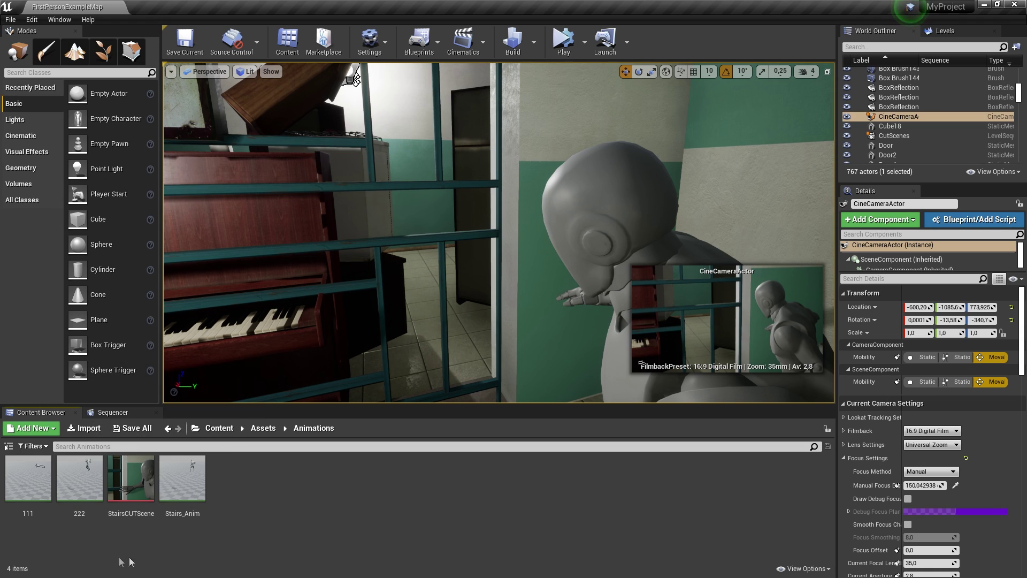
{"action": "left_click", "coordinate": [182, 481]}
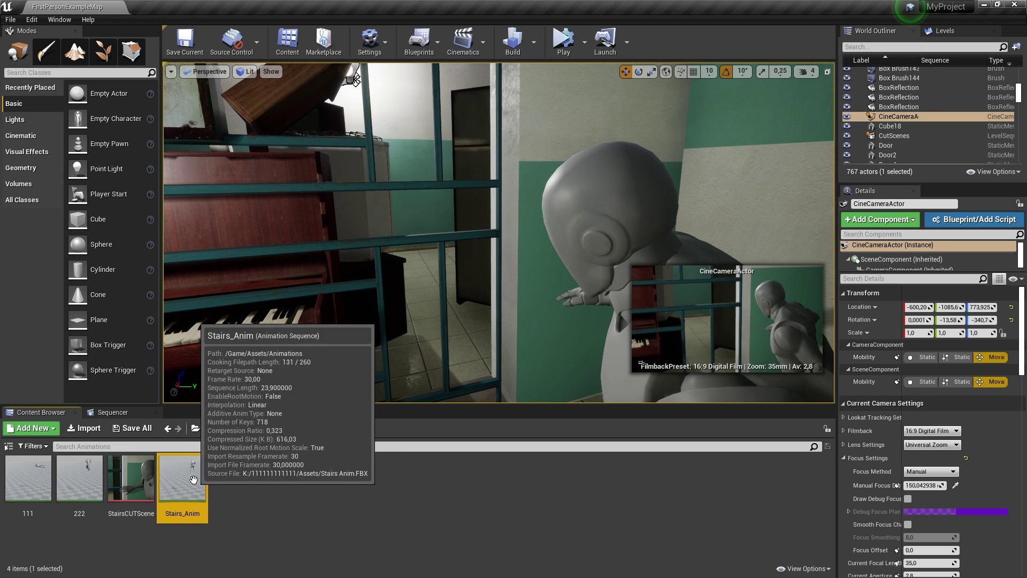
{"action": "double_click", "coordinate": [182, 481]}
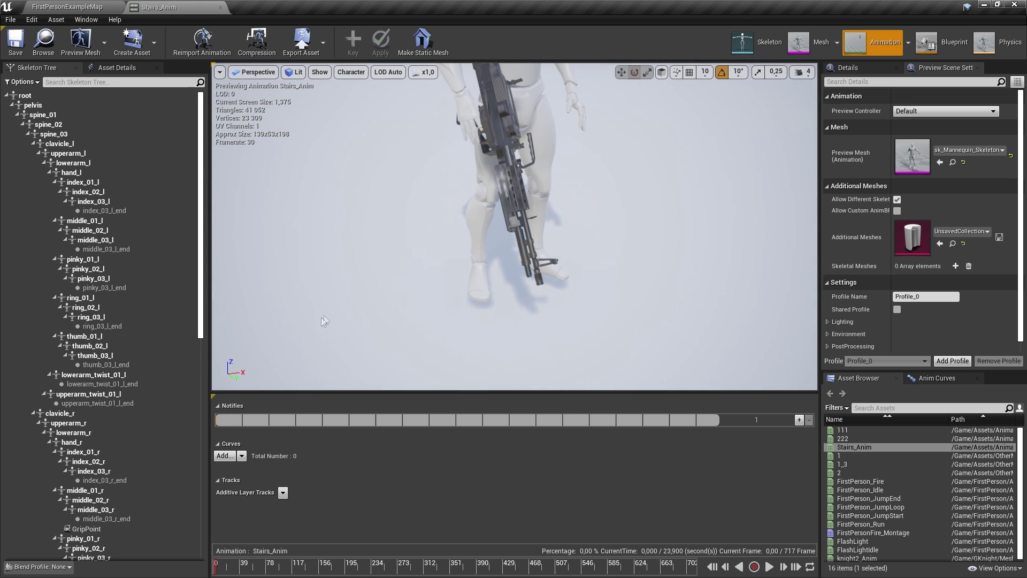
Step: Inspect the Steps sound cue in Assets/Sounds/Steps, then close it
{"action": "left_click", "coordinate": [99, 7]}
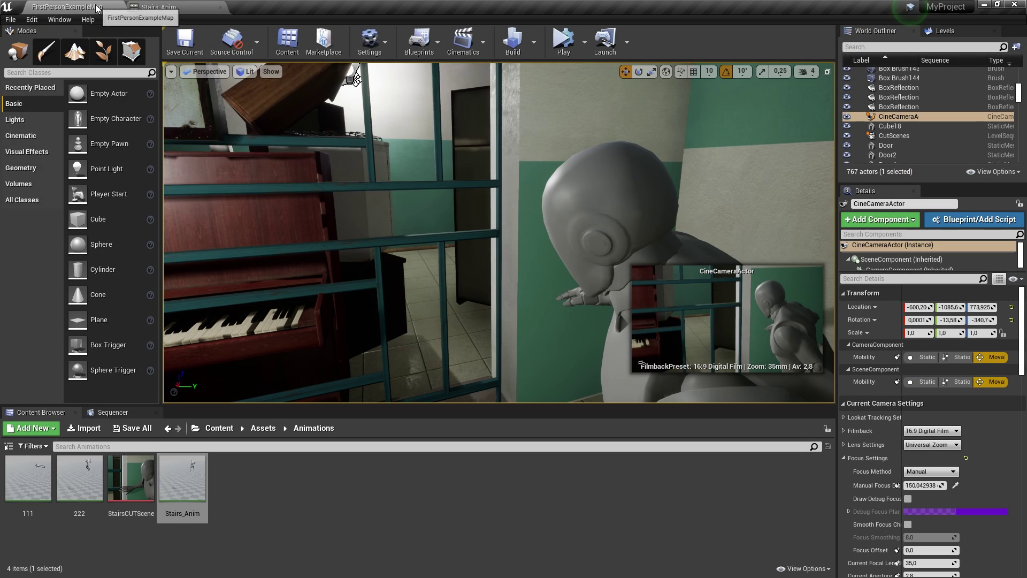
{"action": "left_click", "coordinate": [263, 428]}
{"action": "double_click", "coordinate": [79, 479]}
{"action": "double_click", "coordinate": [27, 479]}
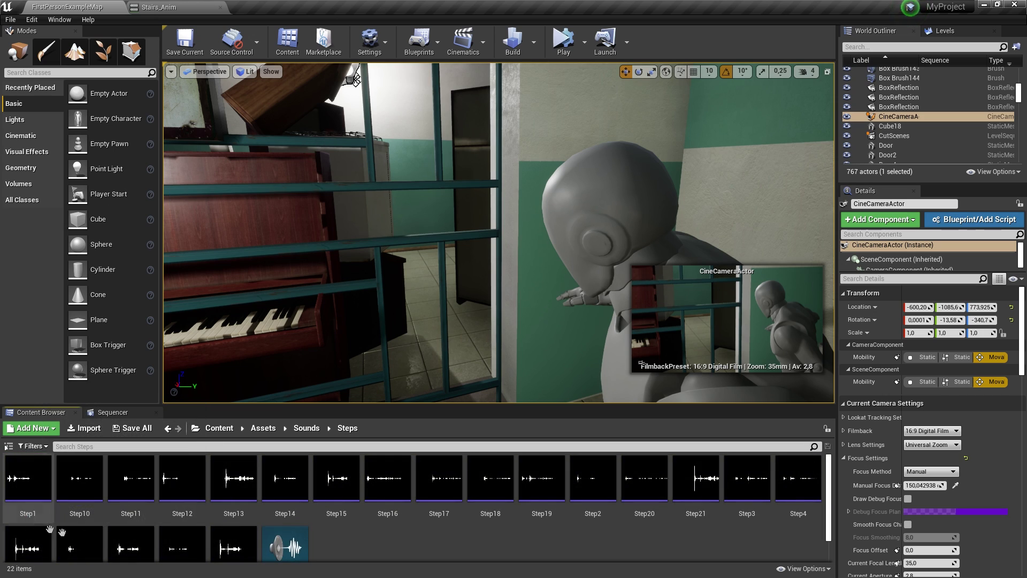
{"action": "scroll", "coordinate": [324, 533], "scroll_direction": "down", "scroll_amount": 1}
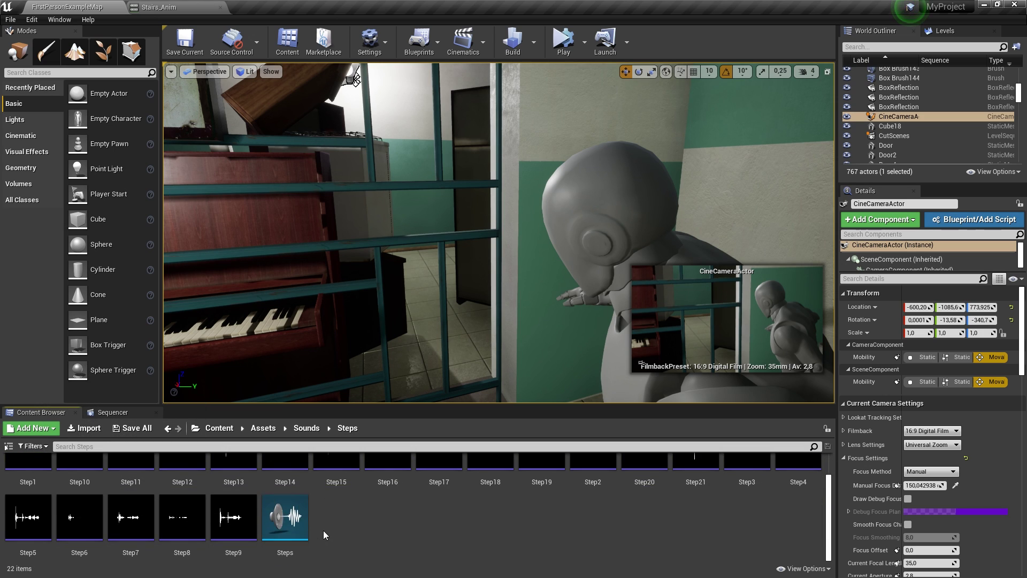
{"action": "double_click", "coordinate": [291, 528]}
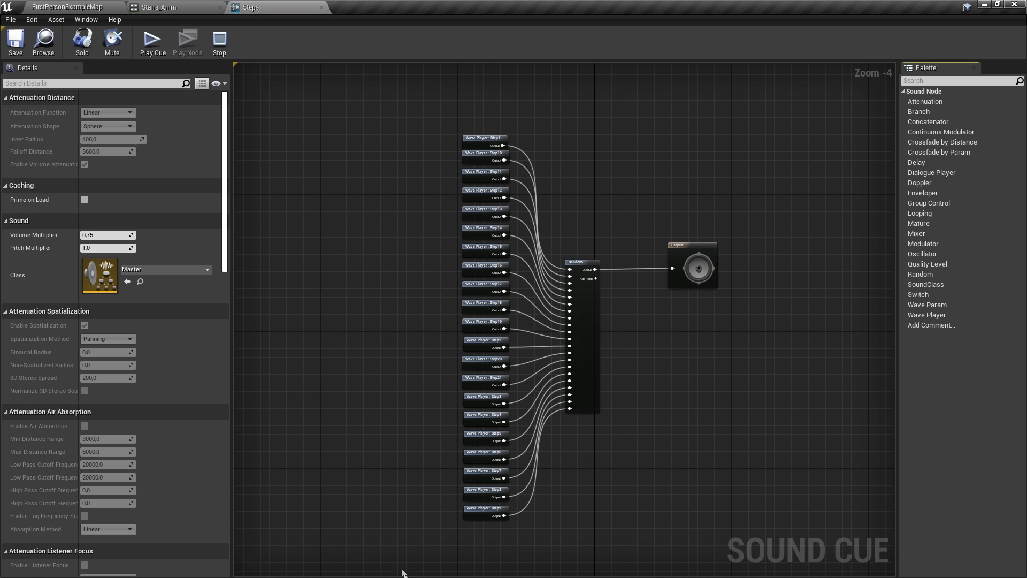
{"action": "left_click", "coordinate": [320, 8]}
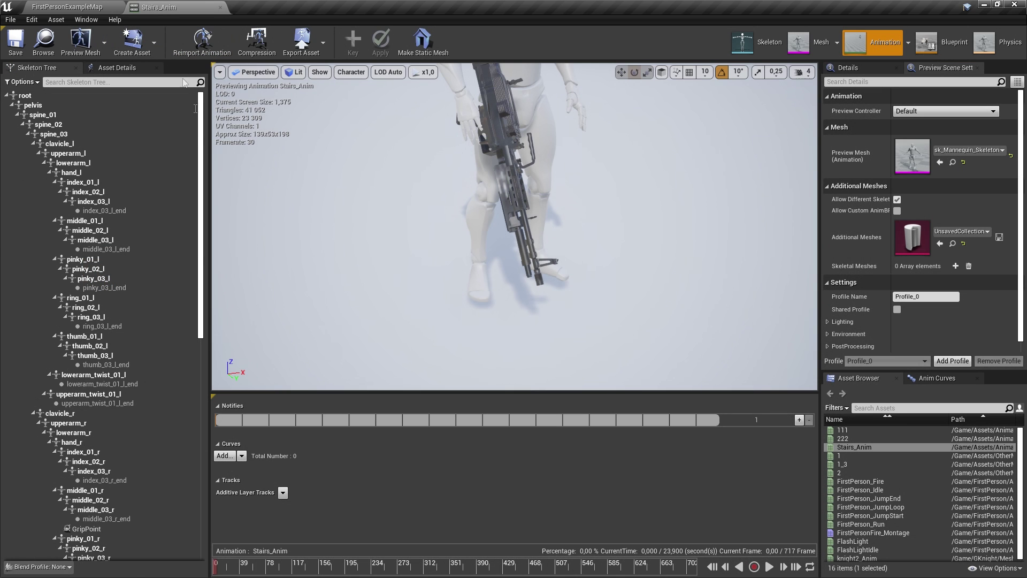
Step: Orbit to the character's feet and scrub Stairs_Anim to the foot contact near frame 24
{"action": "right_click_drag", "start_coordinate": [375, 320], "coordinate": [407, 299]}
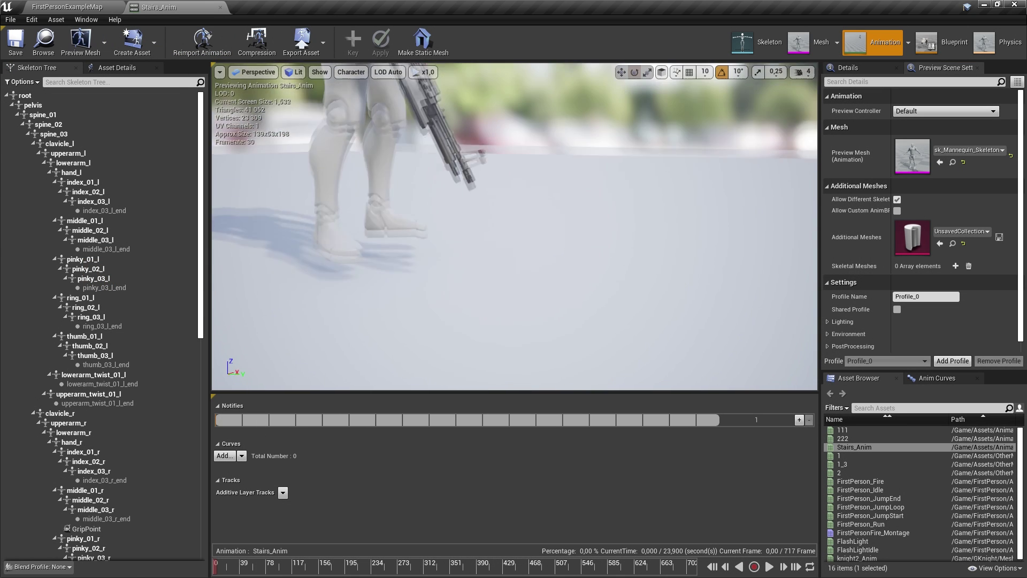
{"action": "left_click_drag", "start_coordinate": [222, 571], "coordinate": [234, 571]}
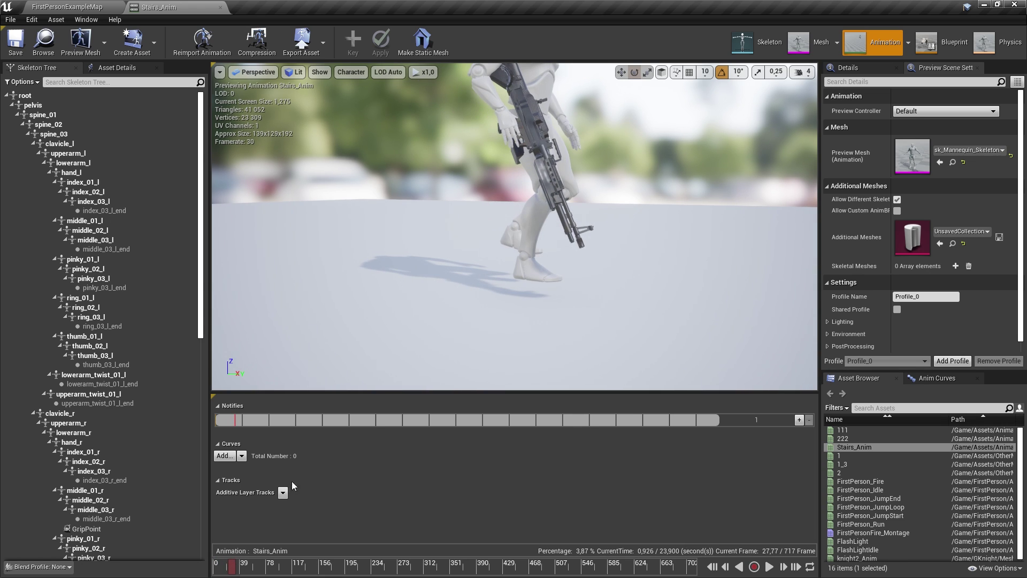
{"action": "left_click", "coordinate": [227, 572]}
{"action": "left_click", "coordinate": [230, 572]}
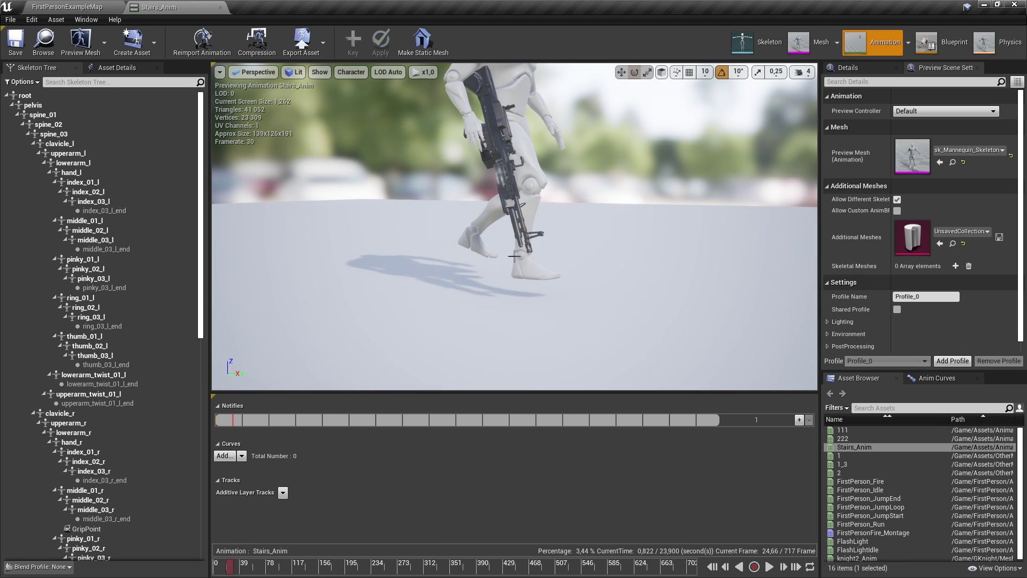
Step: Add a Play Sound notify with the Steps cue at the footstep, then play it back
{"action": "right_click", "coordinate": [230, 565]}
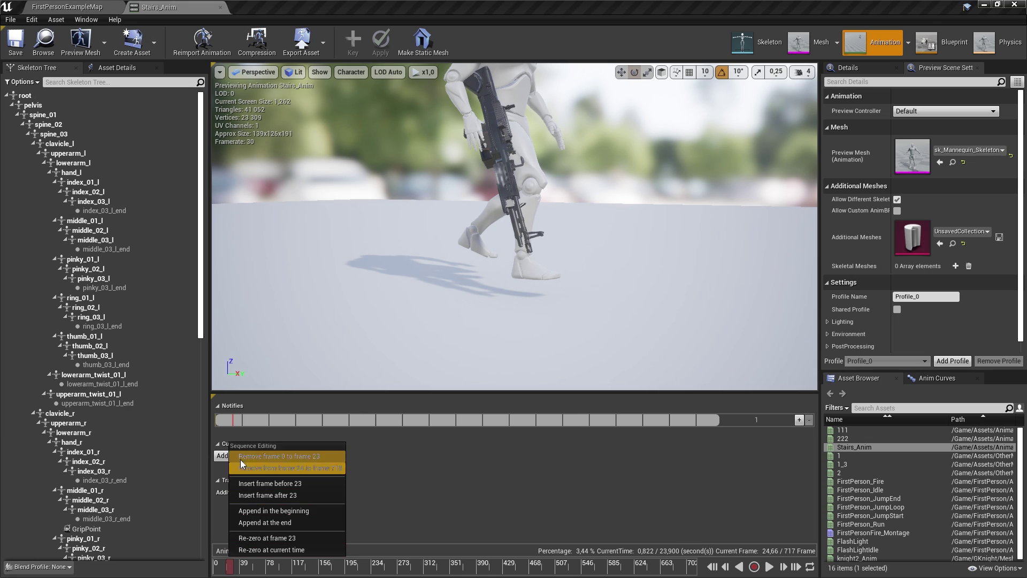
{"action": "right_click", "coordinate": [235, 422]}
{"action": "mouse_move", "coordinate": [259, 438]}
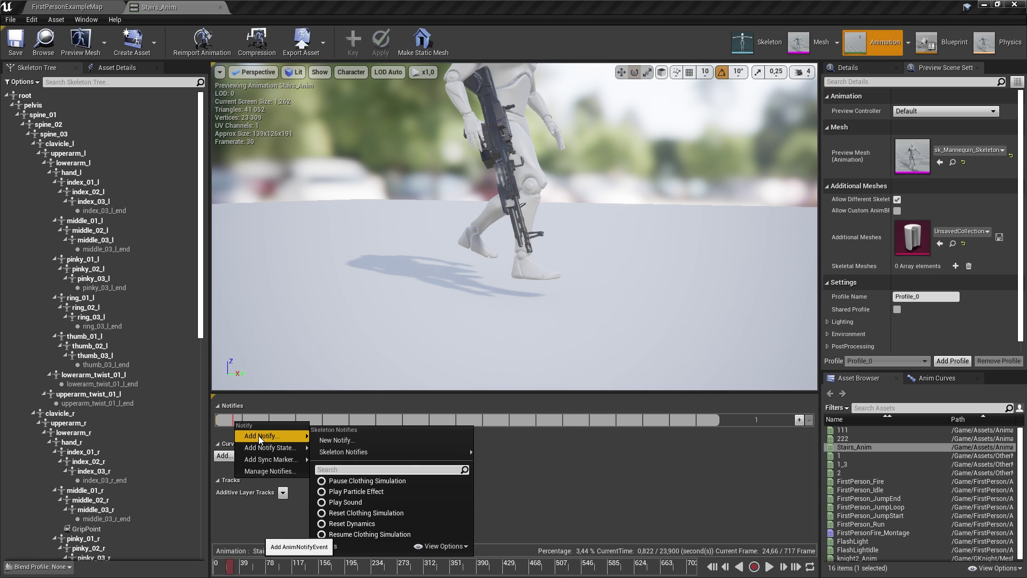
{"action": "left_click", "coordinate": [359, 505]}
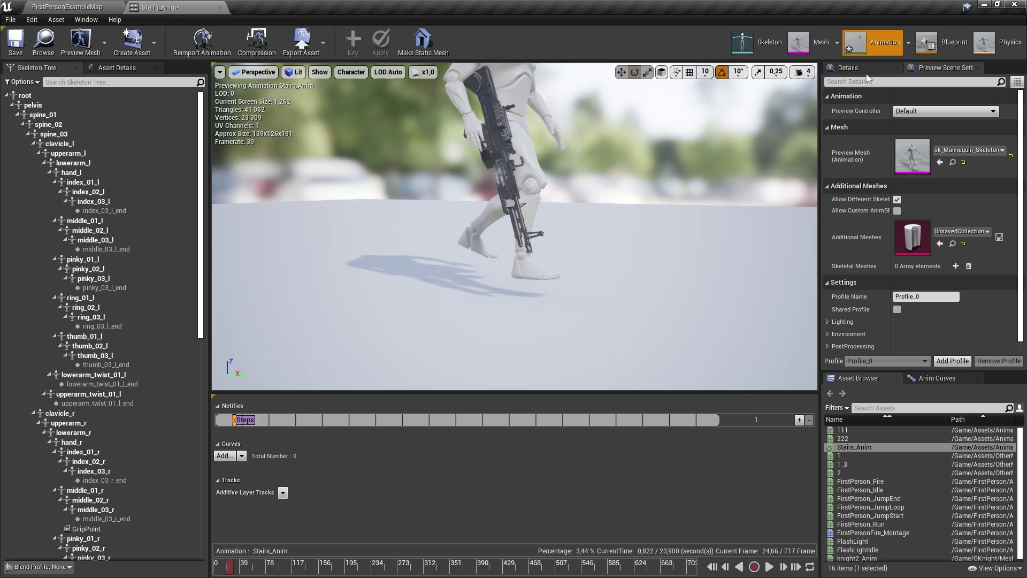
{"action": "left_click", "coordinate": [245, 421]}
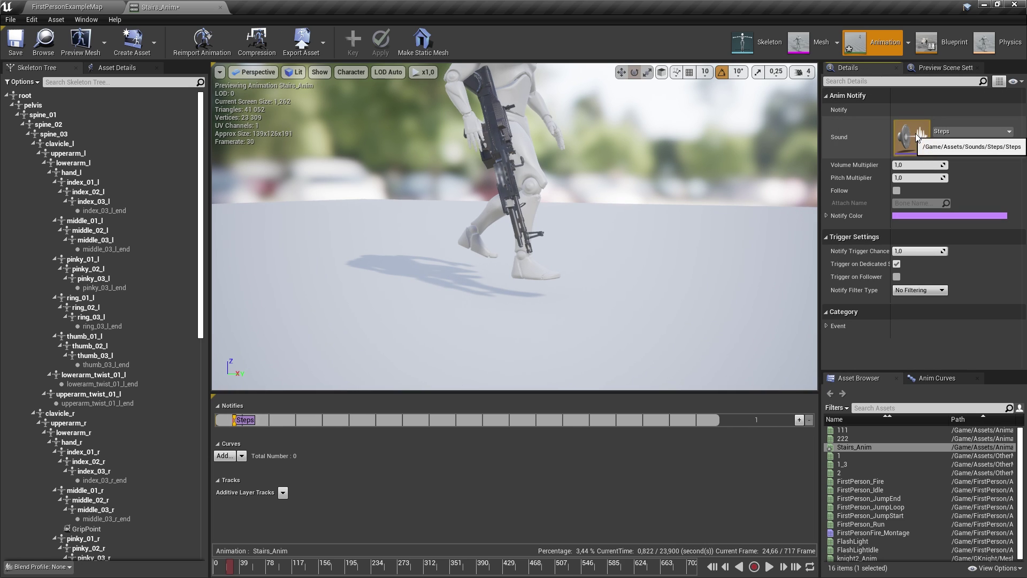
{"action": "left_click_drag", "start_coordinate": [237, 567], "coordinate": [221, 572]}
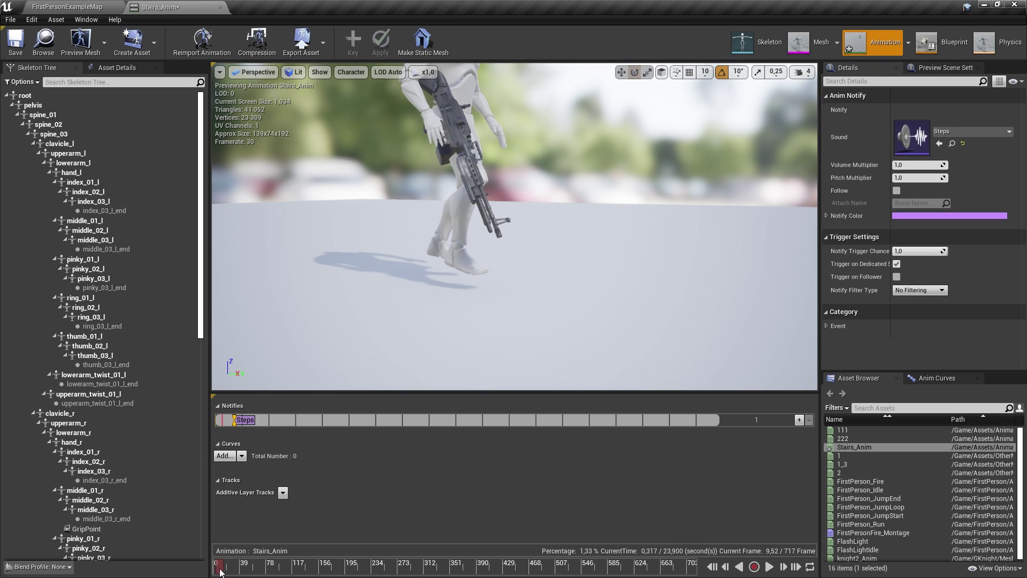
{"action": "left_click", "coordinate": [768, 567]}
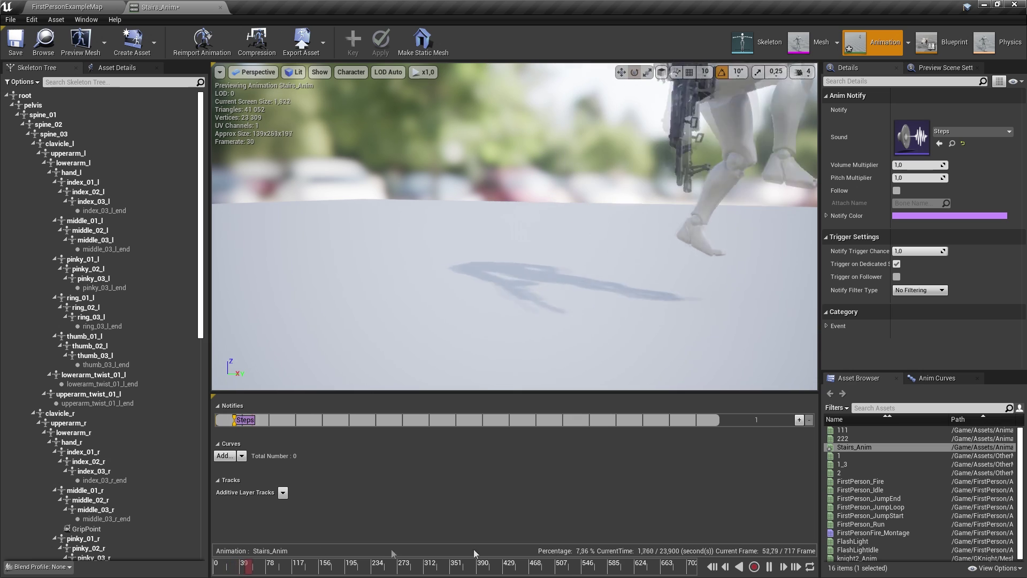
{"action": "left_click", "coordinate": [769, 567]}
{"action": "left_click_drag", "start_coordinate": [240, 573], "coordinate": [228, 574]}
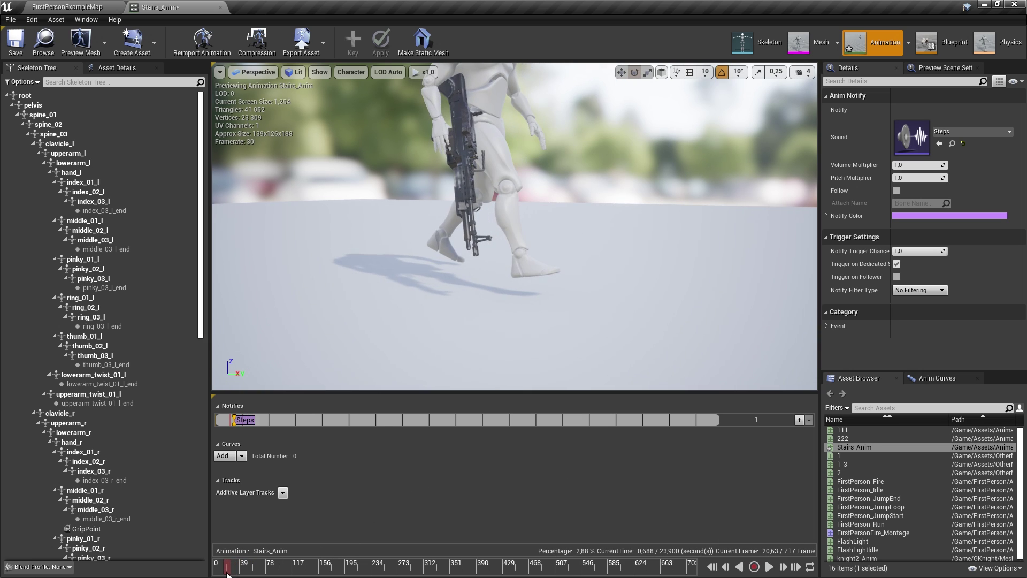
Step: Paste another Steps notify at the next footstep and play the animation to check
{"action": "left_click", "coordinate": [236, 425]}
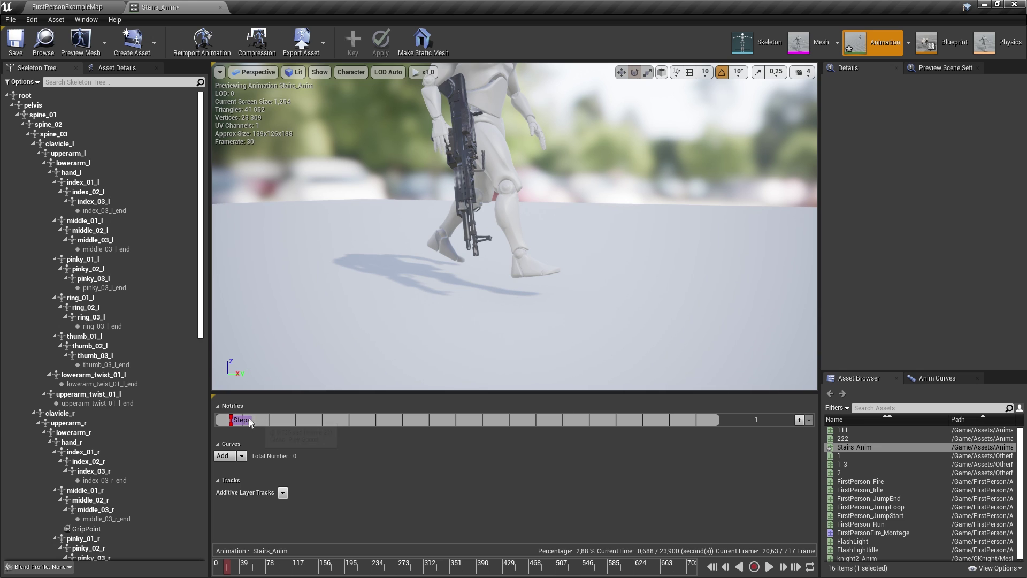
{"action": "left_click", "coordinate": [249, 420]}
{"action": "right_click", "coordinate": [271, 419]}
{"action": "left_click", "coordinate": [292, 492]}
{"action": "left_click", "coordinate": [281, 421]}
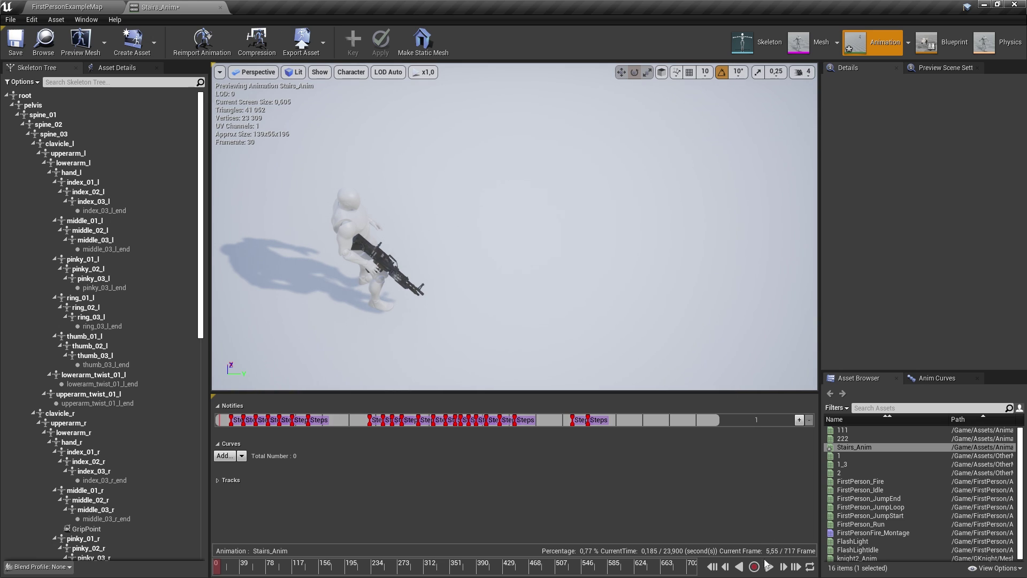
{"action": "left_click", "coordinate": [768, 566]}
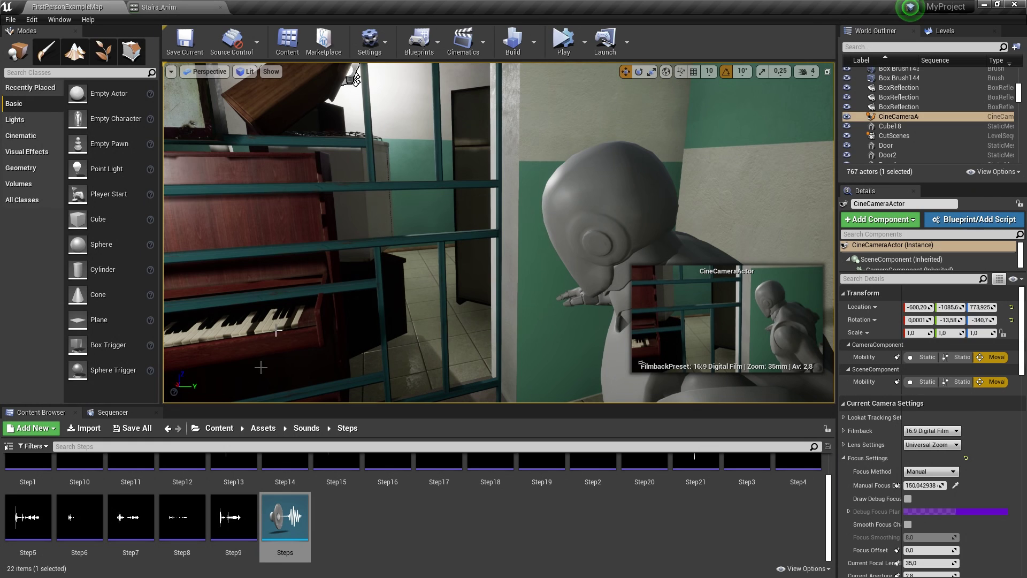
Step: Play the StairsCUTScene sequence in Sequencer, then stop playback
{"action": "left_click", "coordinate": [110, 412]}
{"action": "left_click", "coordinate": [126, 568]}
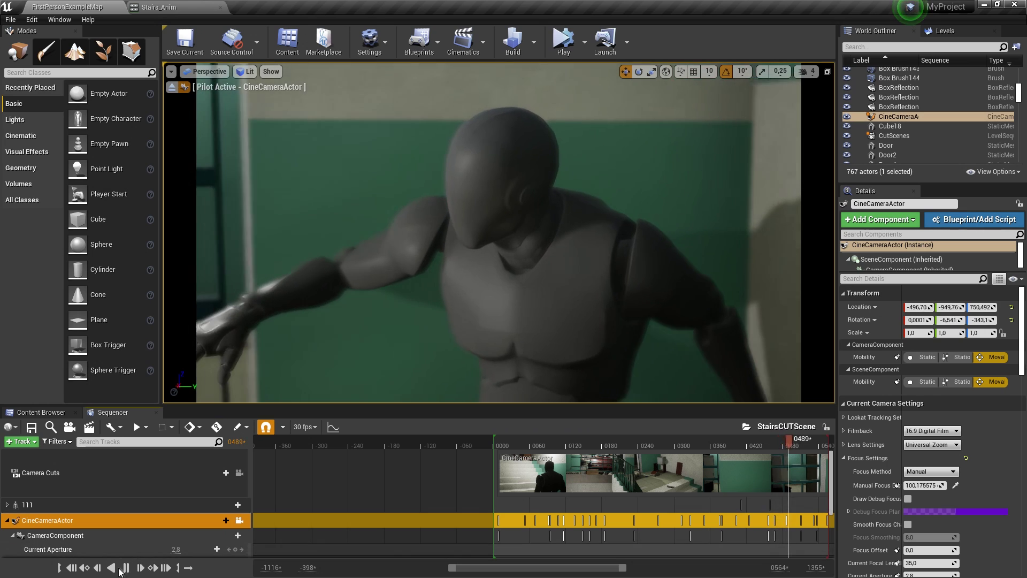
{"action": "key", "text": "space"}
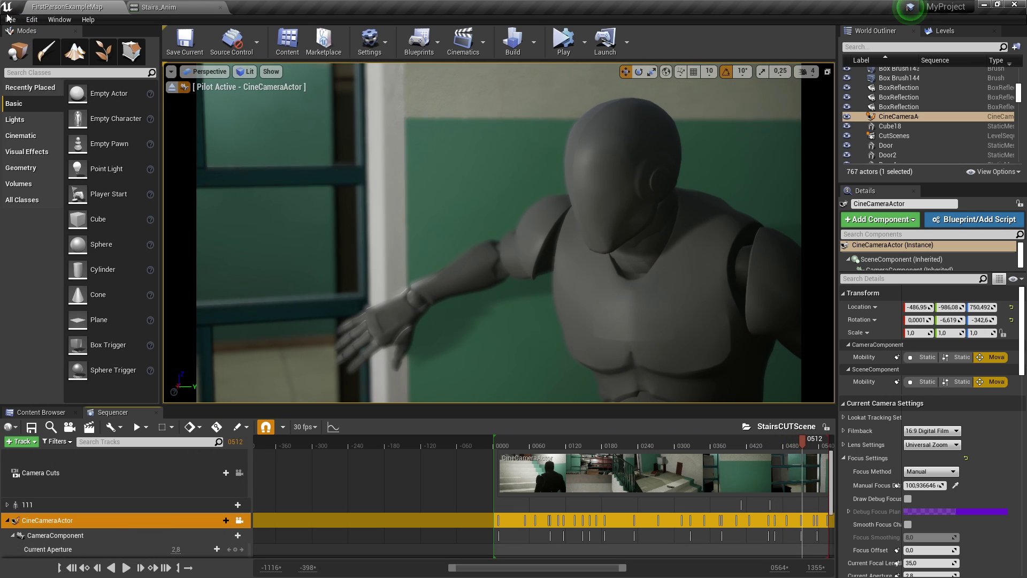
Step: In the Sounds folder, audition BooMoment, then preview boo1 and Boo2 in HORROR
{"action": "left_click", "coordinate": [41, 412]}
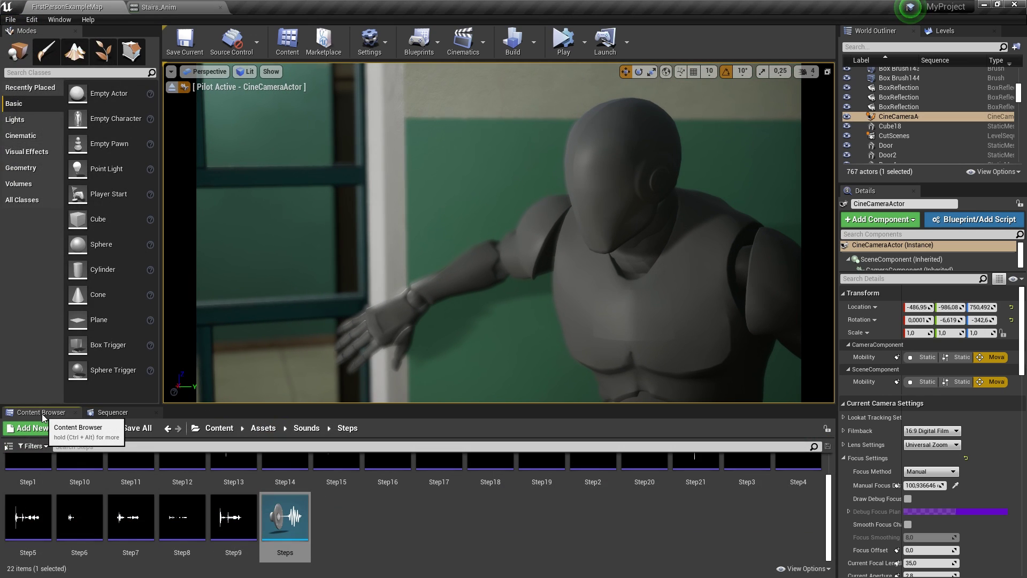
{"action": "left_click", "coordinate": [306, 428]}
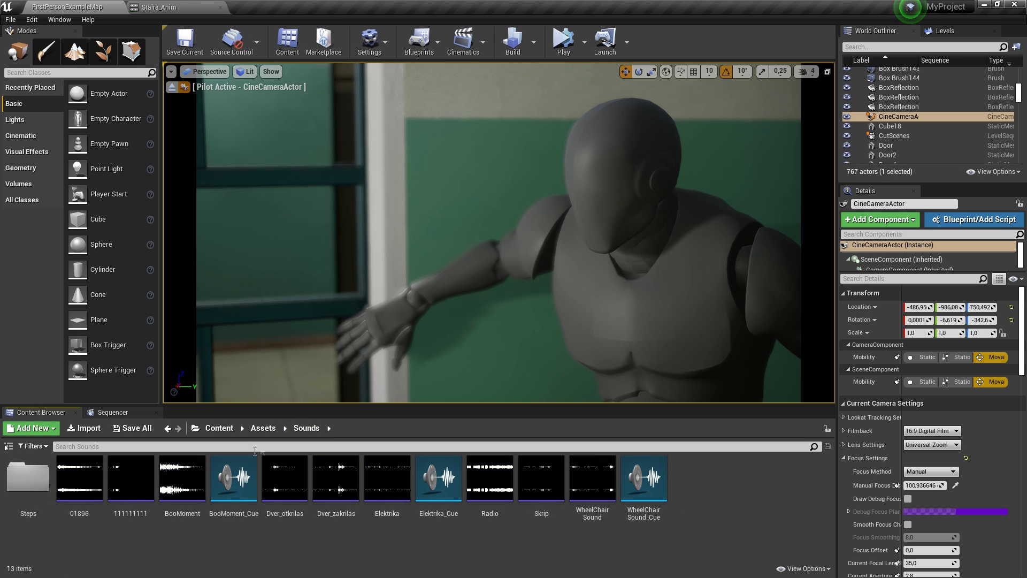
{"action": "left_click", "coordinate": [174, 479]}
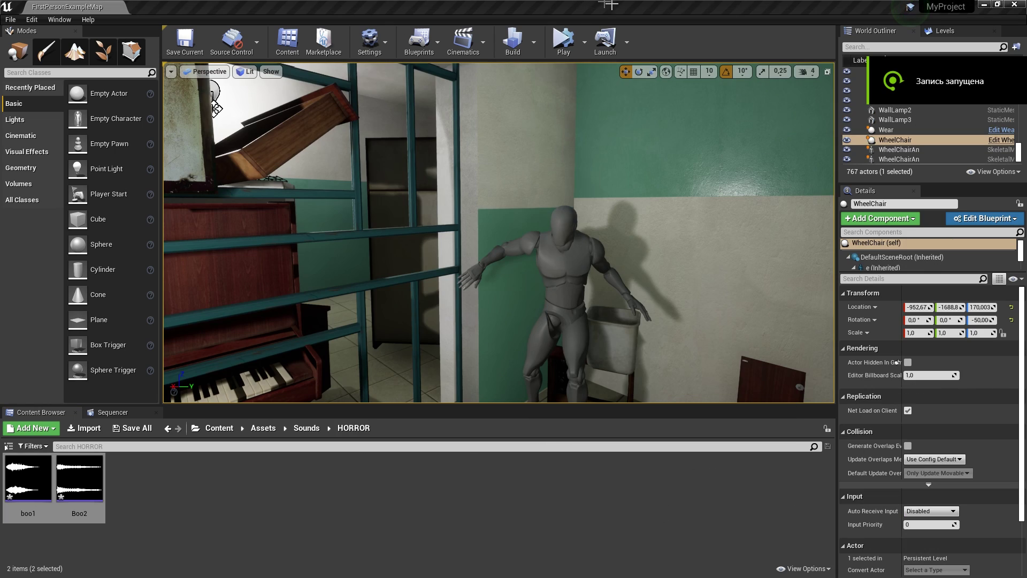
{"action": "left_click", "coordinate": [26, 479]}
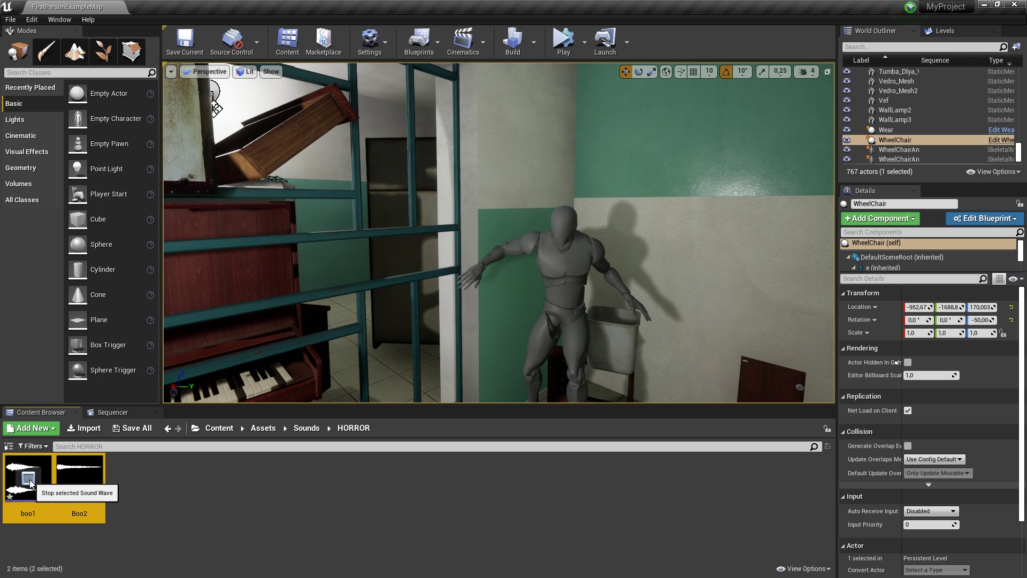
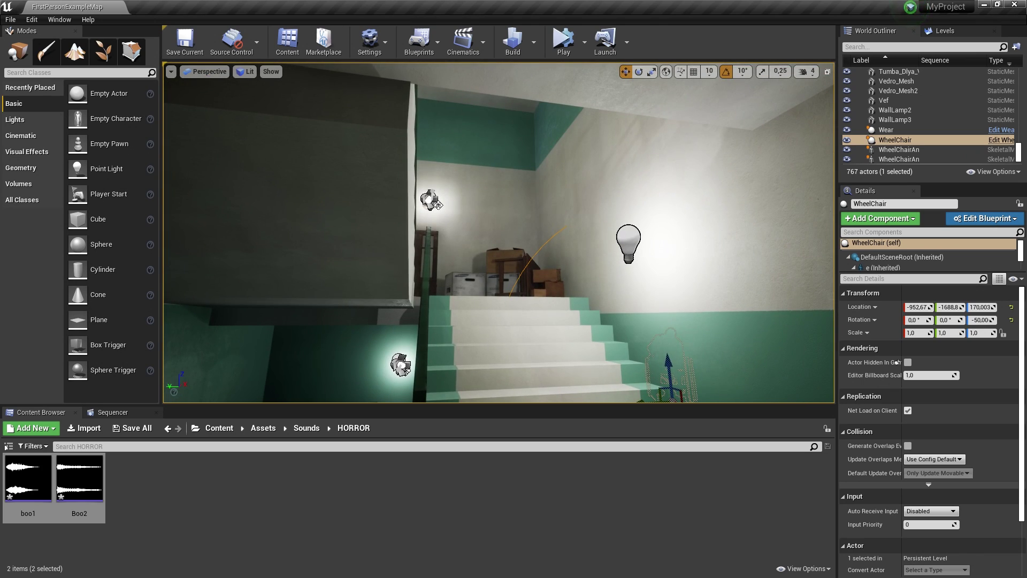
Step: Preview the Boo2 sound while looking around the stairwell toward the mannequin statue
{"action": "right_click_drag", "start_coordinate": [204, 169], "coordinate": [204, 140]}
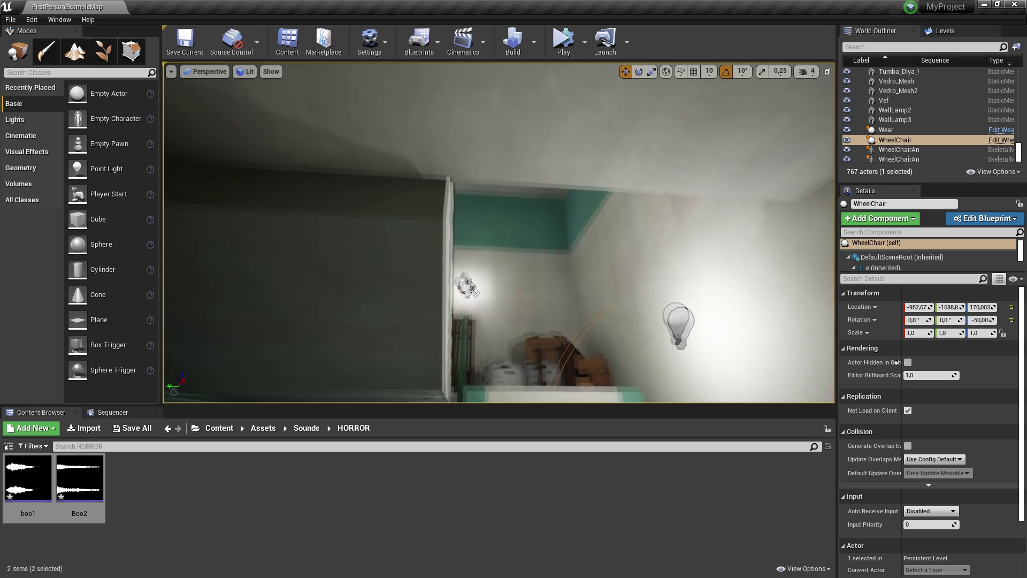
{"action": "left_click", "coordinate": [79, 484]}
{"action": "right_click_drag", "start_coordinate": [498, 230], "coordinate": [497, 278]}
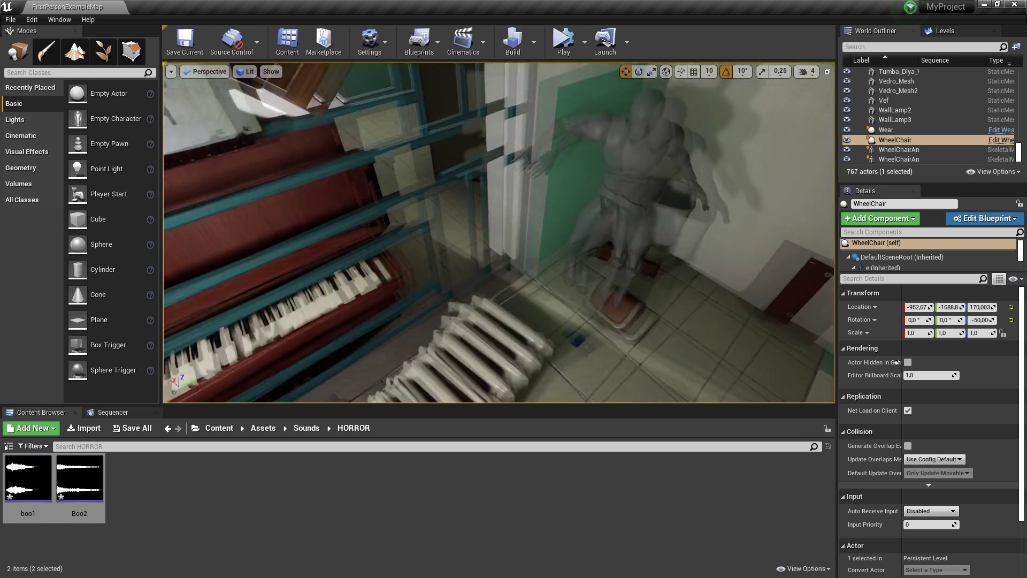
{"action": "right_click_drag", "start_coordinate": [406, 375], "coordinate": [407, 344]}
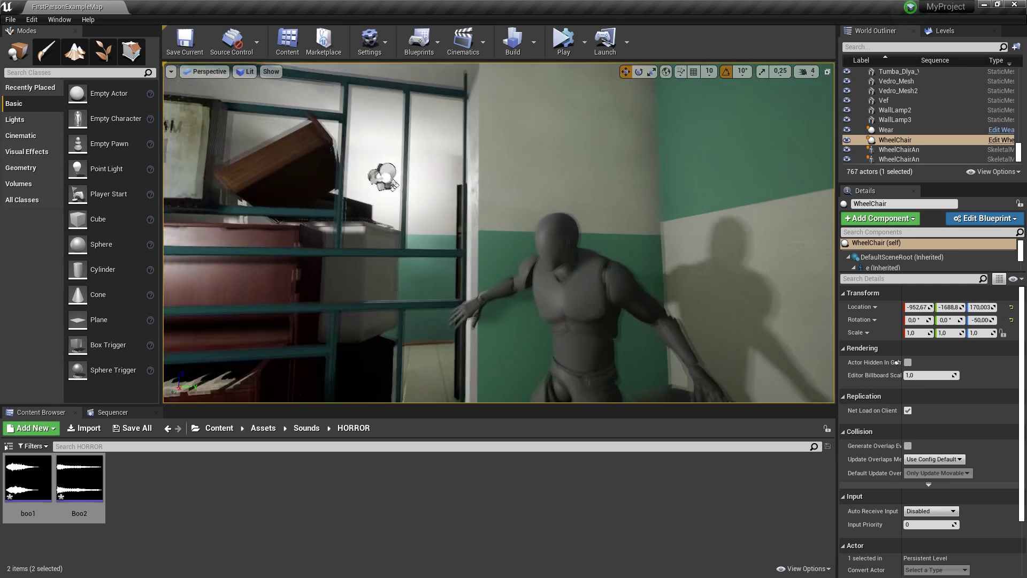
Step: Switch to the Sequencer timeline and drag the playhead back to frame 0416
{"action": "left_click", "coordinate": [110, 412]}
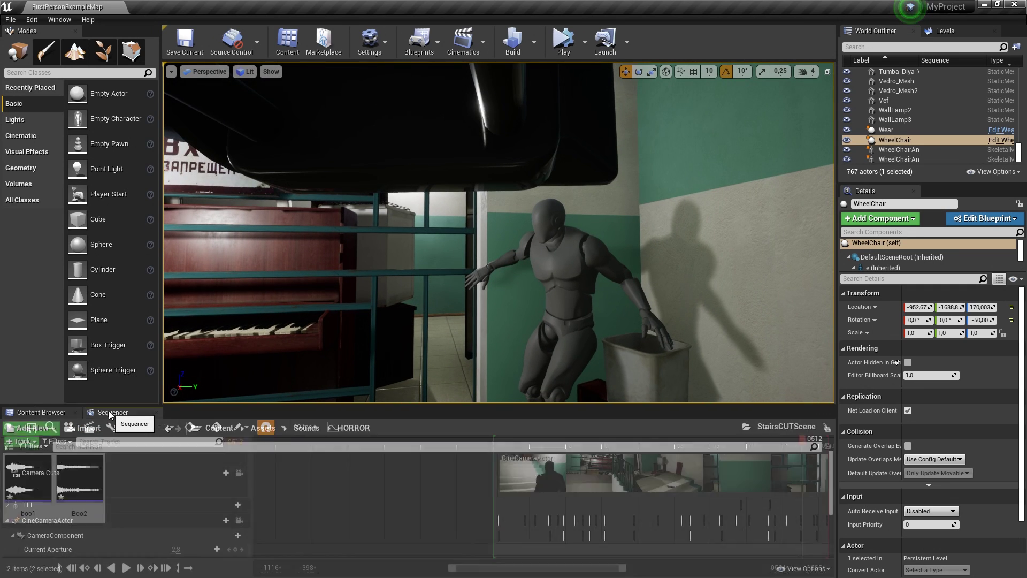
{"action": "left_click_drag", "start_coordinate": [507, 568], "coordinate": [545, 567]}
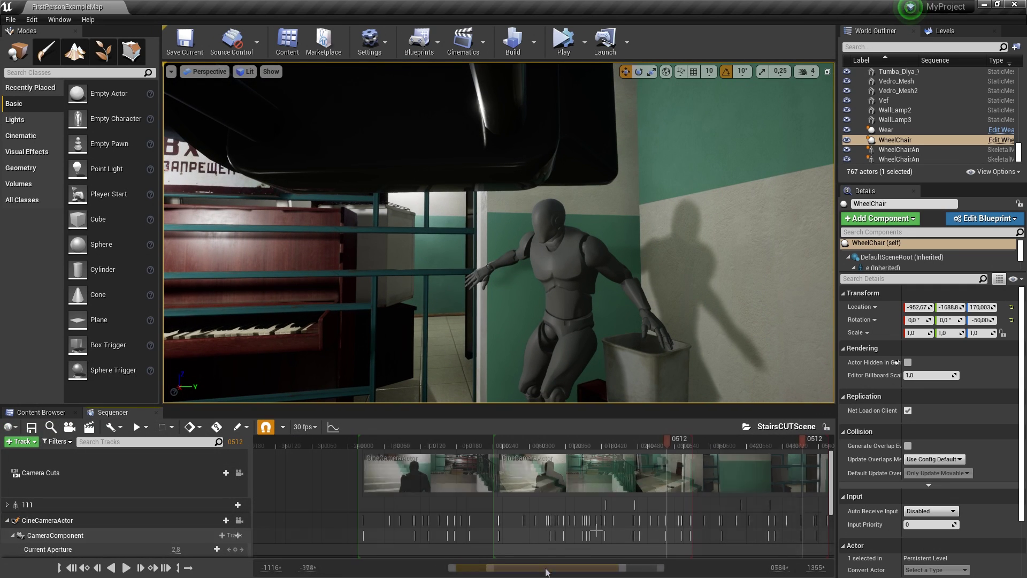
{"action": "left_click_drag", "start_coordinate": [666, 444], "coordinate": [608, 447]}
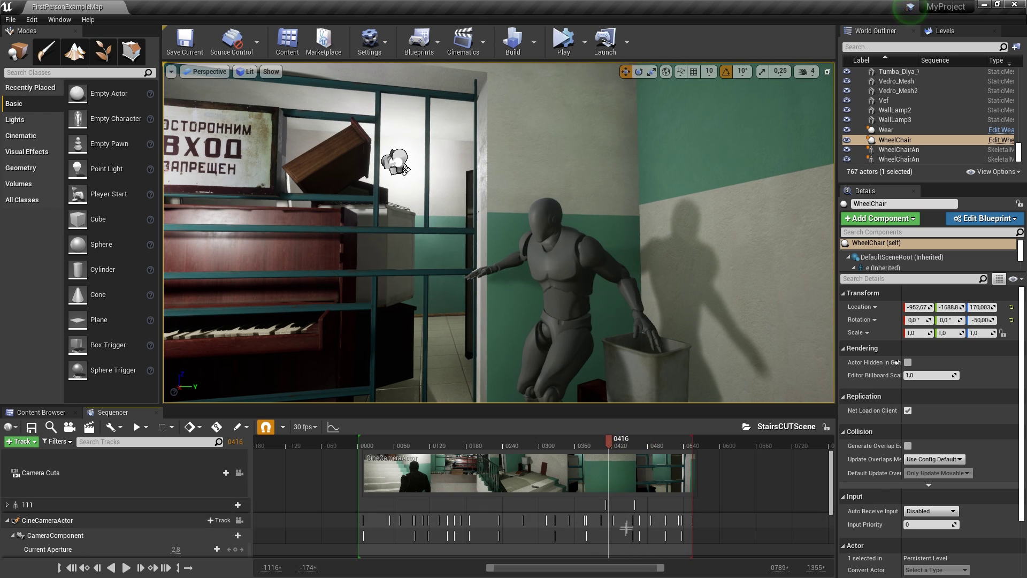
Step: Add an Audio Track to StairsCUTScene and place the Boo2 sound on it at frame 0416
{"action": "left_click", "coordinate": [31, 442]}
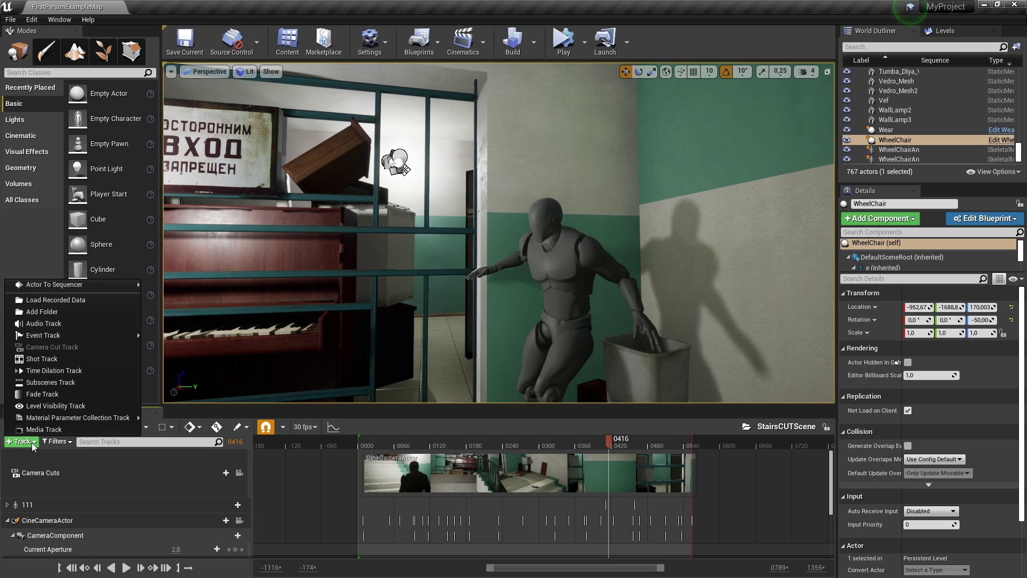
{"action": "mouse_move", "coordinate": [45, 355]}
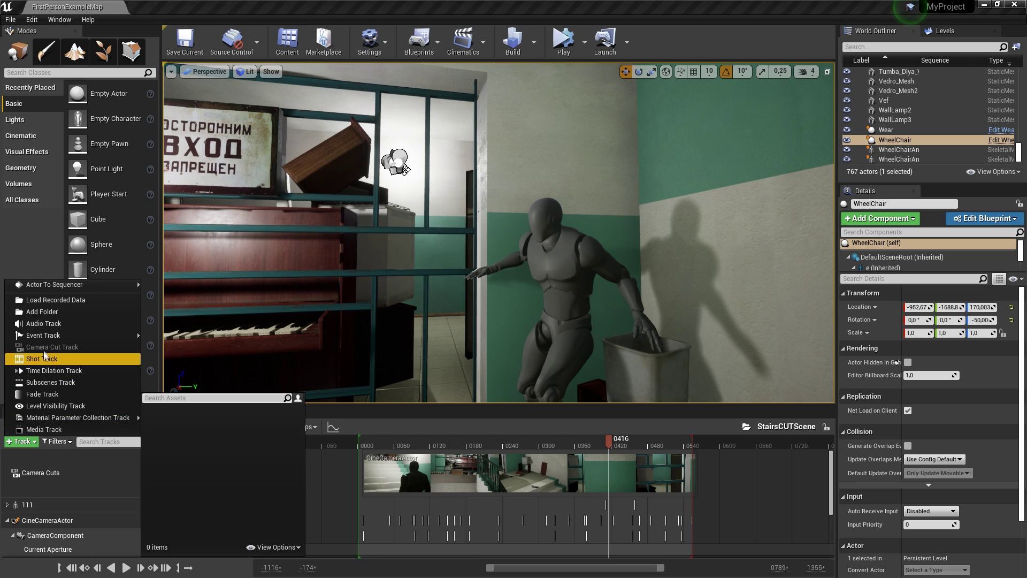
{"action": "left_click", "coordinate": [49, 324]}
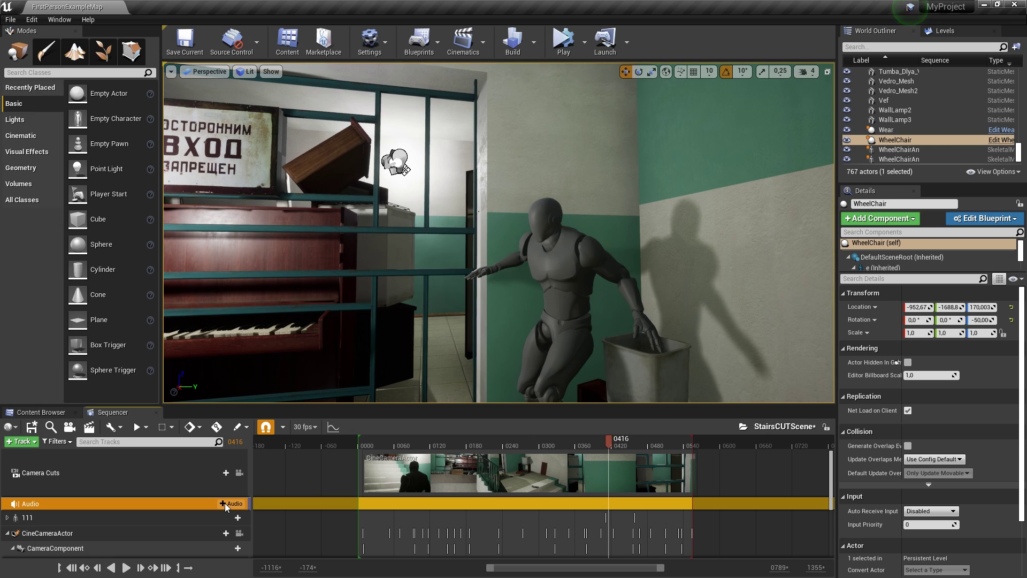
{"action": "left_click", "coordinate": [223, 503]}
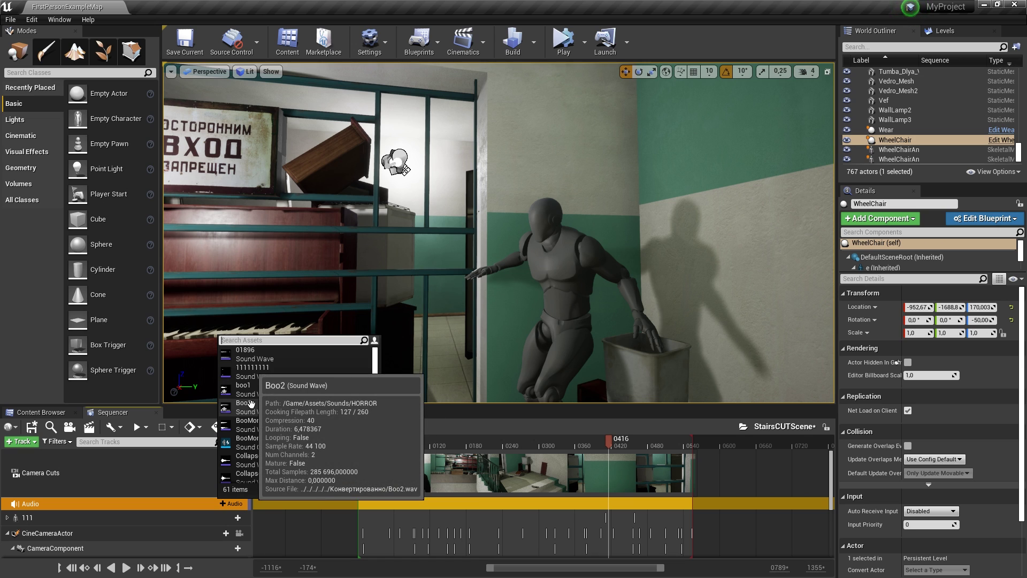
{"action": "left_click", "coordinate": [251, 404]}
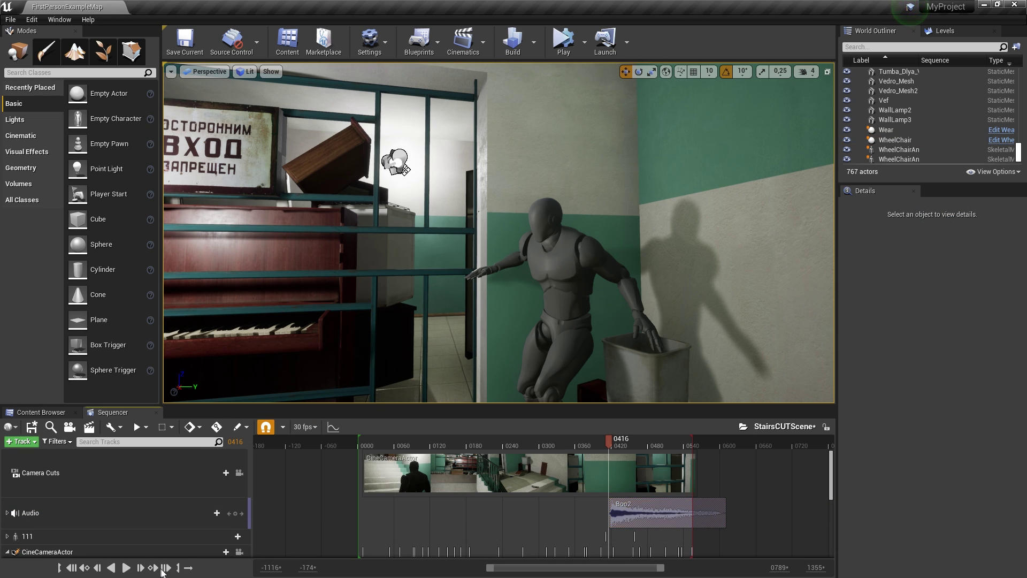
{"action": "left_click", "coordinate": [129, 571]}
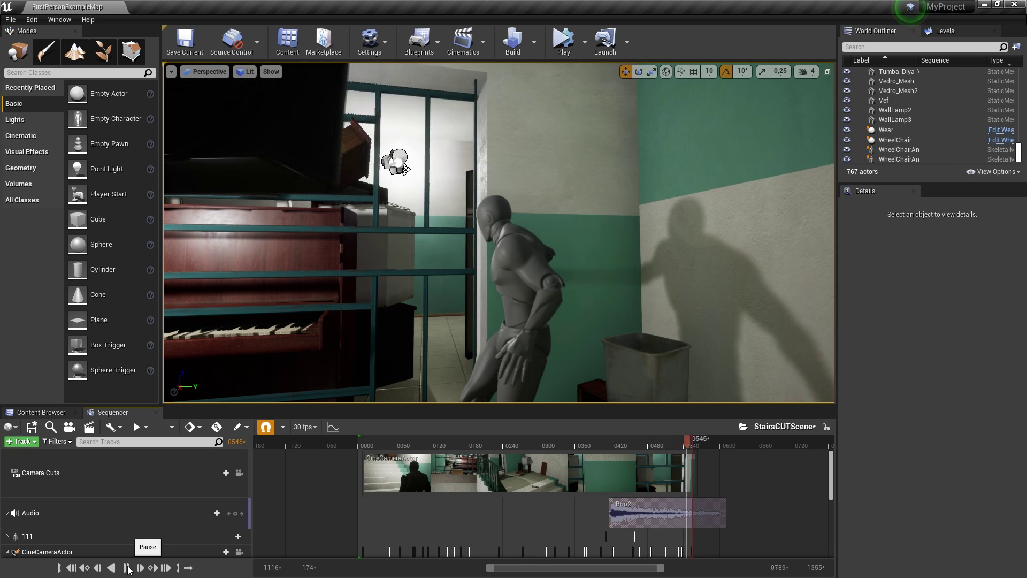
{"action": "left_click", "coordinate": [241, 536]}
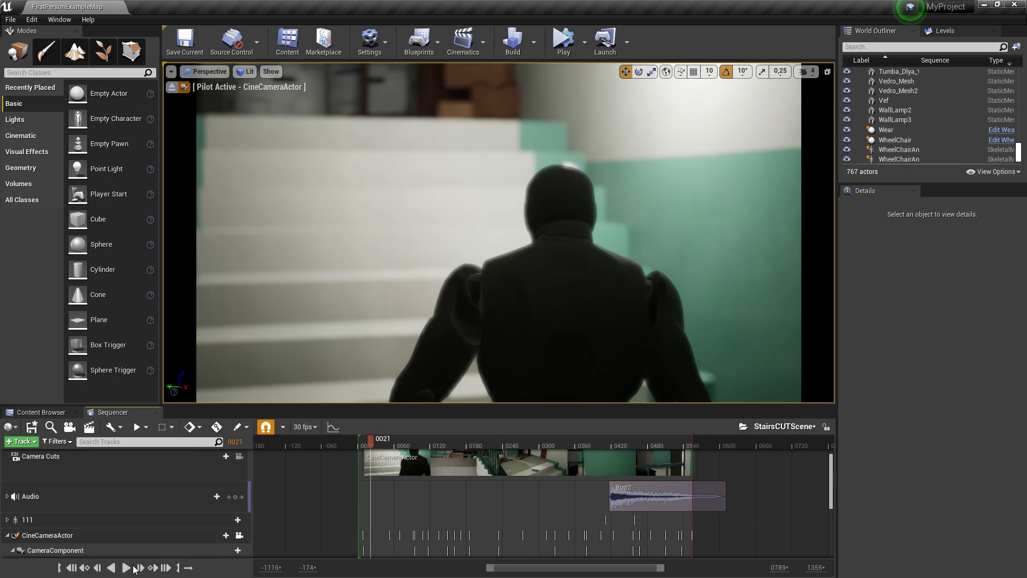
{"action": "left_click", "coordinate": [127, 567]}
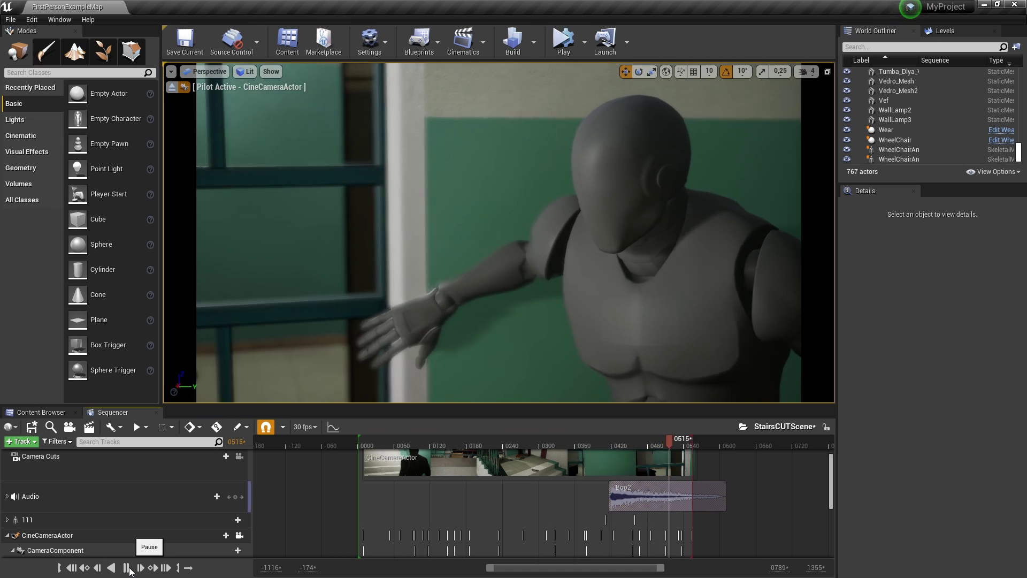
{"action": "left_click", "coordinate": [129, 568]}
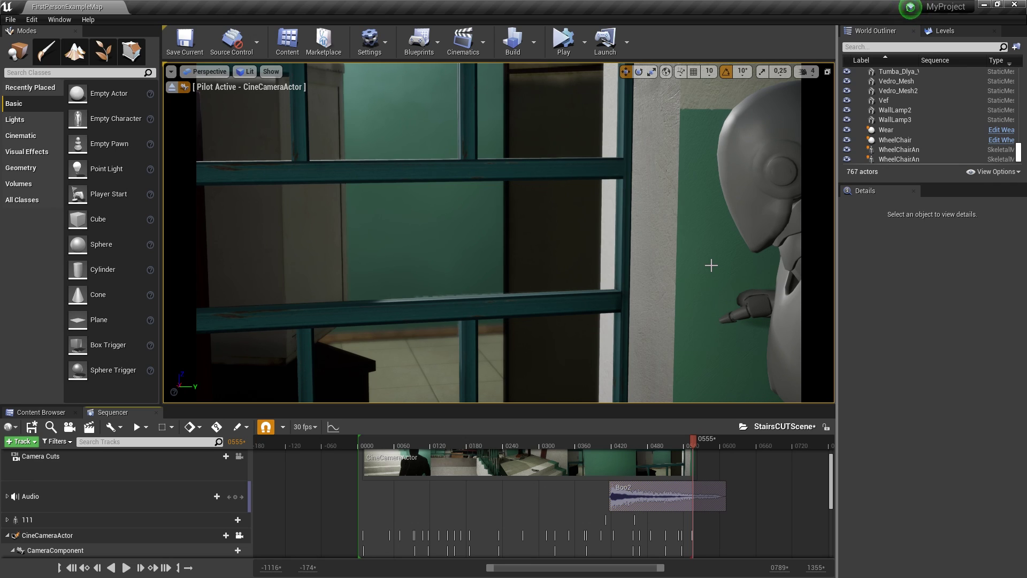
{"action": "left_click", "coordinate": [585, 46]}
{"action": "left_click", "coordinate": [609, 76]}
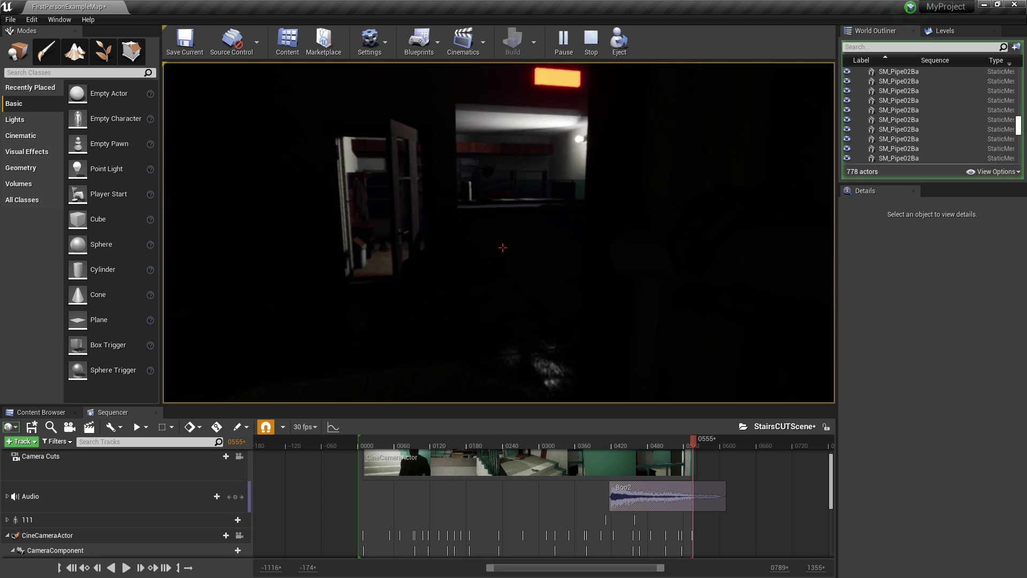
{"action": "key", "text": "Escape"}
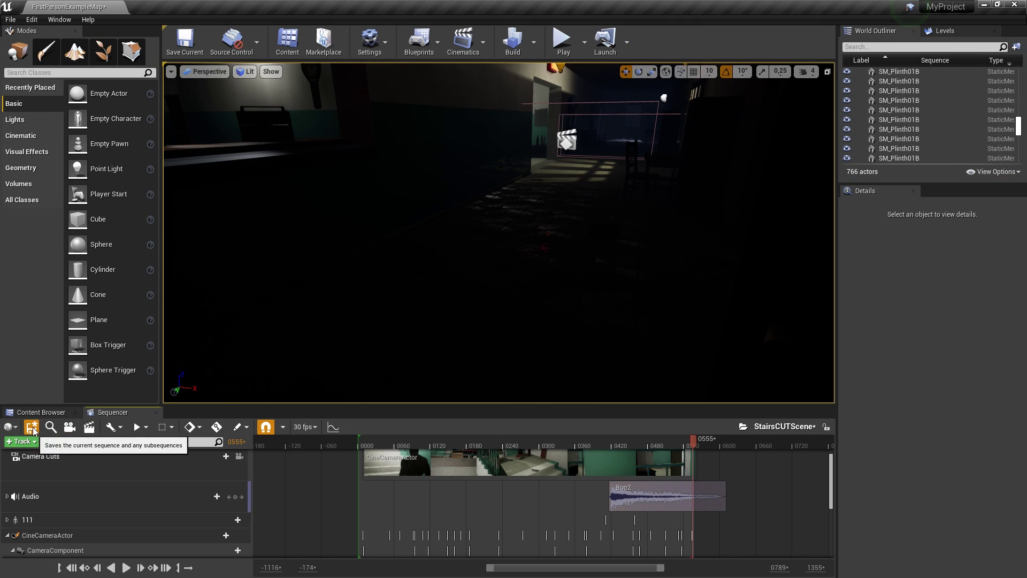
Step: Return to the lit stairwell view and select the WheelChair in the level
{"action": "left_click", "coordinate": [58, 412]}
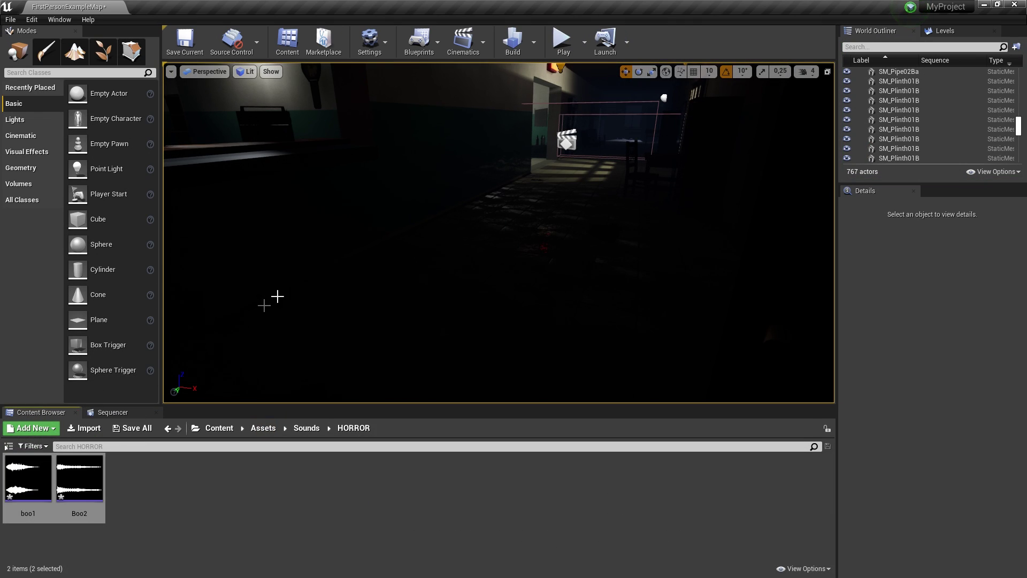
{"action": "right_click_drag", "start_coordinate": [275, 298], "coordinate": [535, 240]}
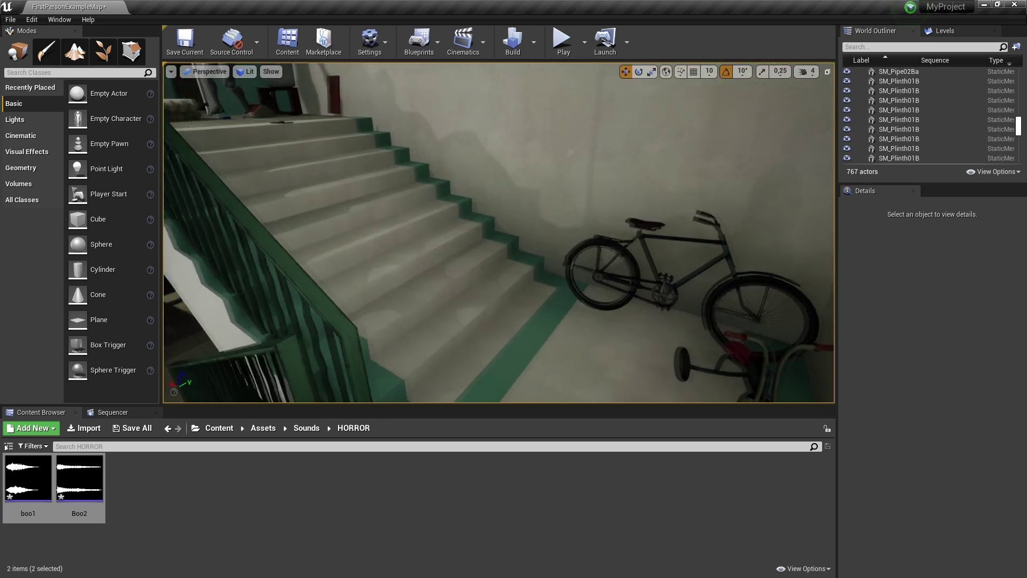
{"action": "left_click", "coordinate": [599, 364]}
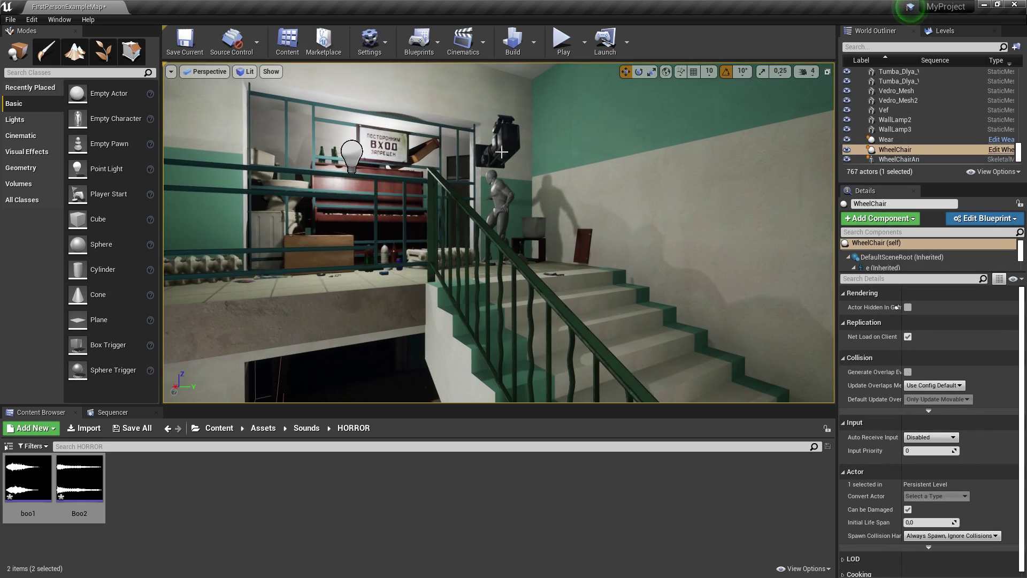
Step: Create an Actor Blueprint named CutScenePlayActor in Assets > Animations and open it
{"action": "left_click", "coordinate": [263, 428]}
{"action": "double_click", "coordinate": [41, 500]}
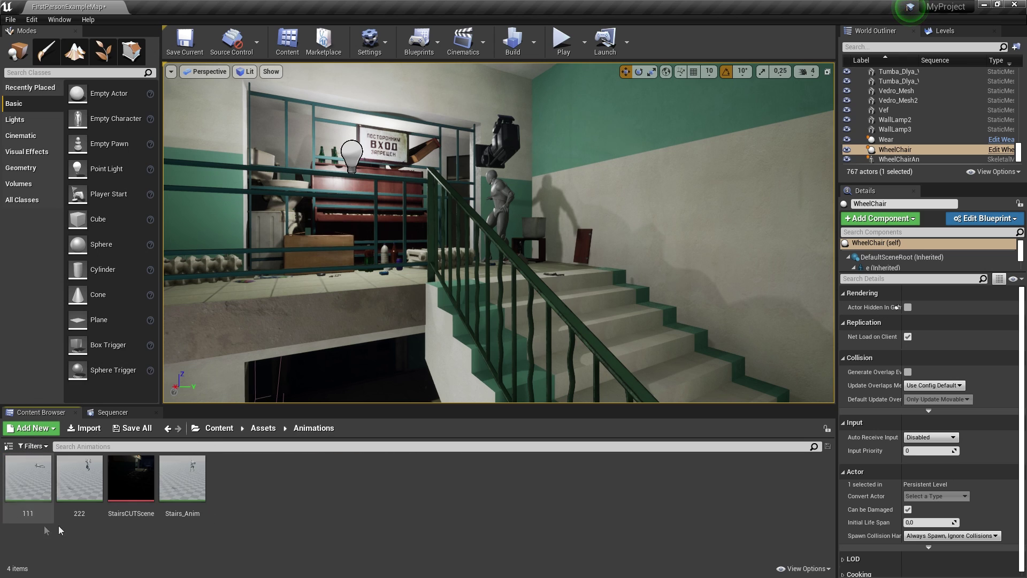
{"action": "right_click", "coordinate": [276, 510]}
{"action": "left_click", "coordinate": [362, 261]}
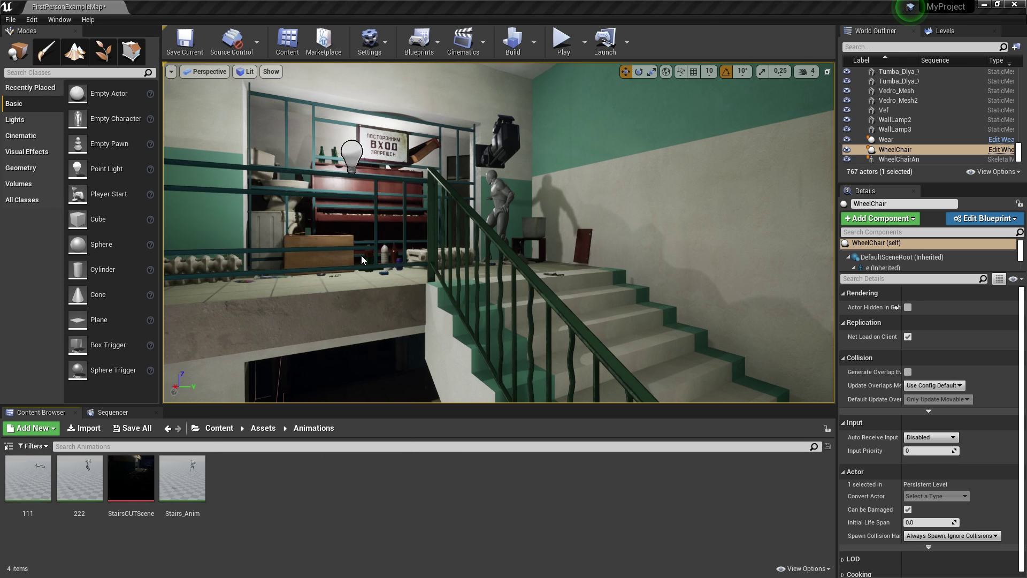
{"action": "left_click", "coordinate": [440, 191]}
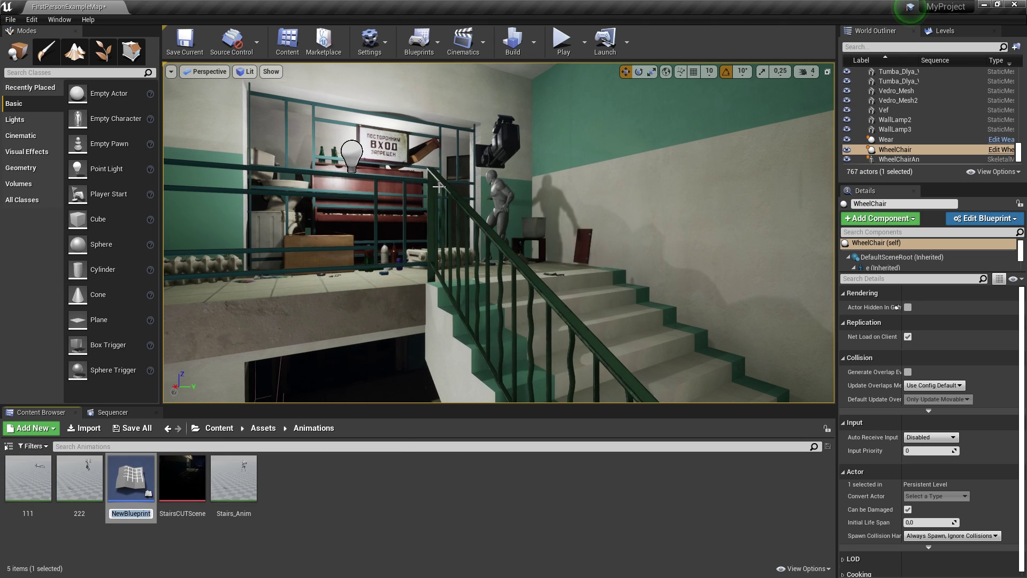
{"action": "double_click", "coordinate": [130, 477]}
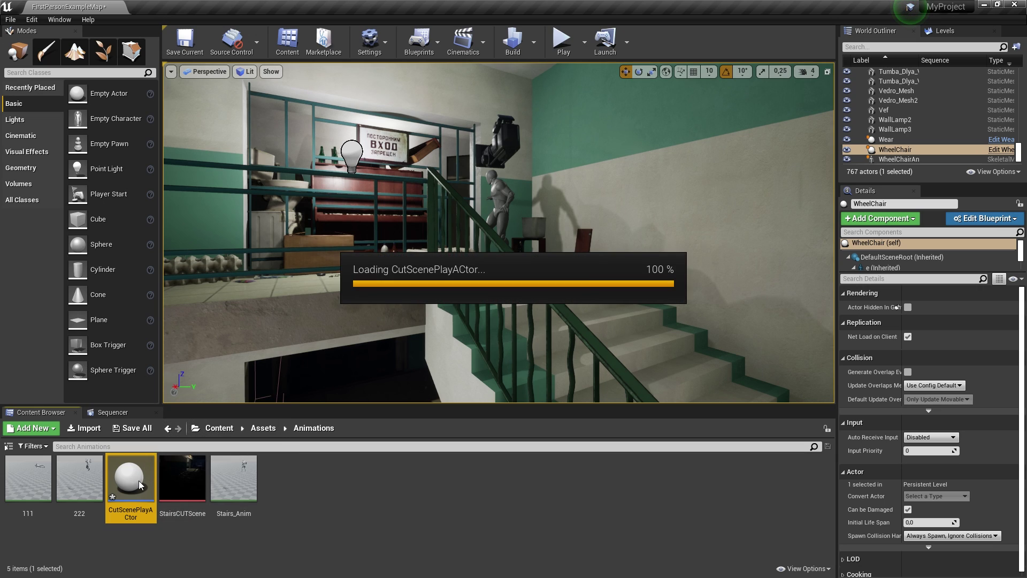
{"action": "left_click", "coordinate": [70, 47]}
Step: Add a Skeletal Mesh component and set its mesh to sk_Mannequin_Skeleton
{"action": "type", "text": "s"}
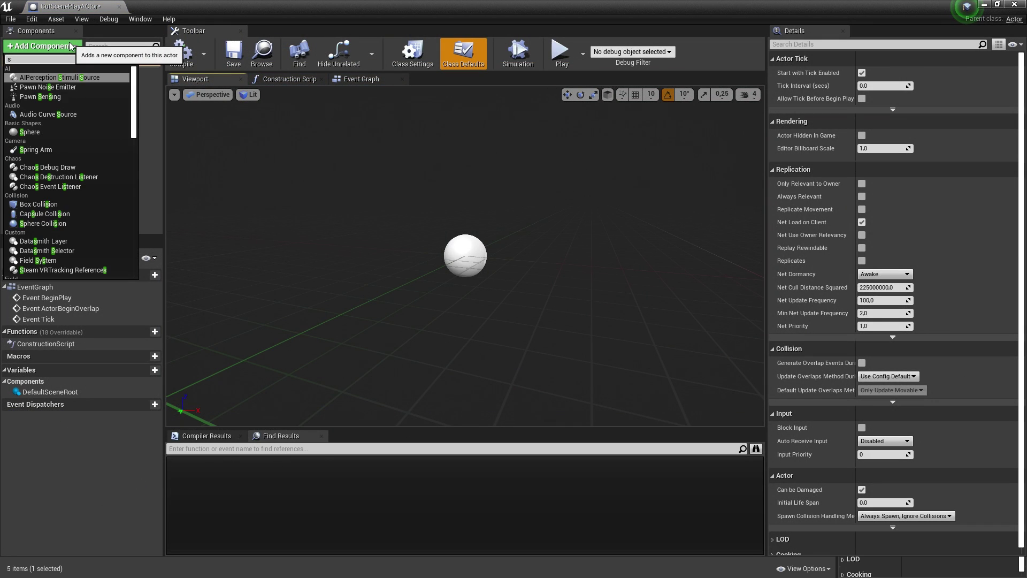
{"action": "type", "text": "k"}
{"action": "left_click", "coordinate": [43, 148]}
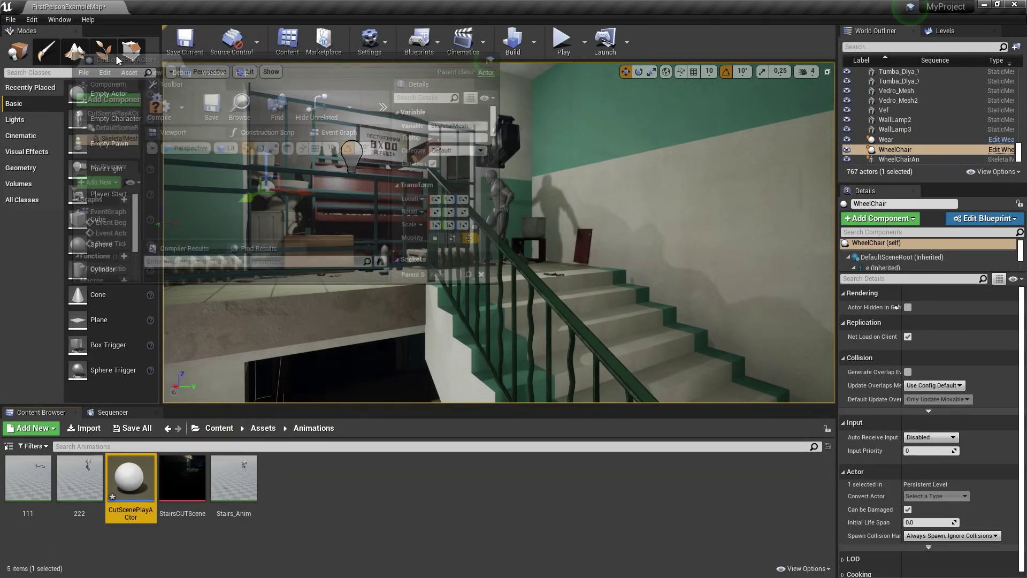
{"action": "left_click_drag", "start_coordinate": [31, 5], "coordinate": [171, 7]}
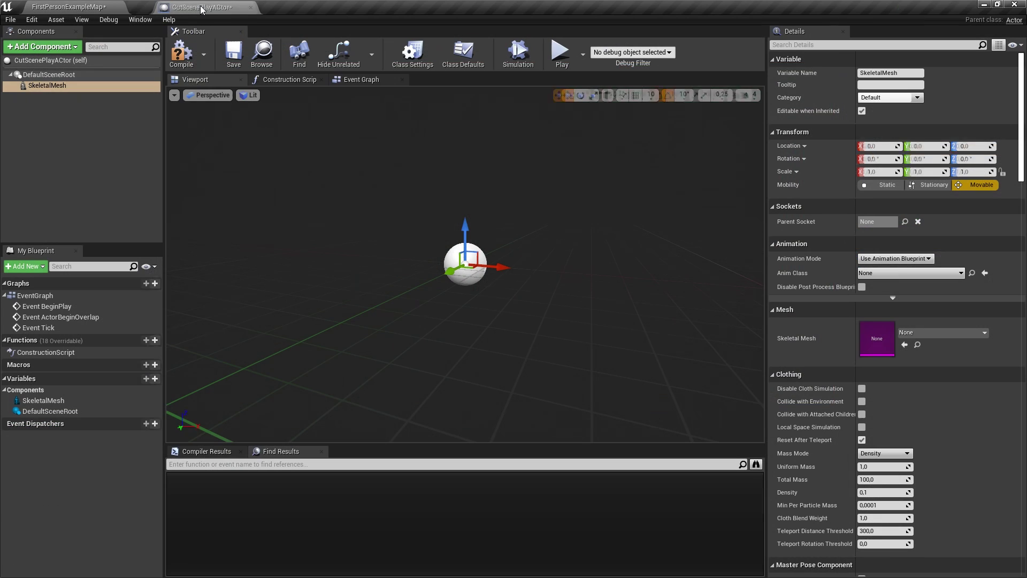
{"action": "left_click", "coordinate": [921, 332]}
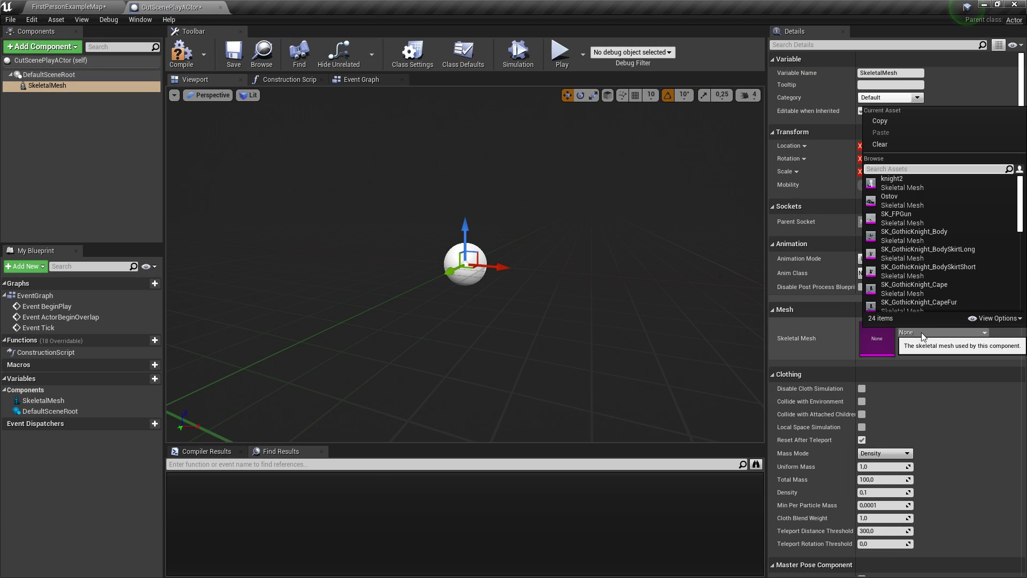
{"action": "scroll", "coordinate": [955, 290], "scroll_direction": "down", "scroll_amount": 5}
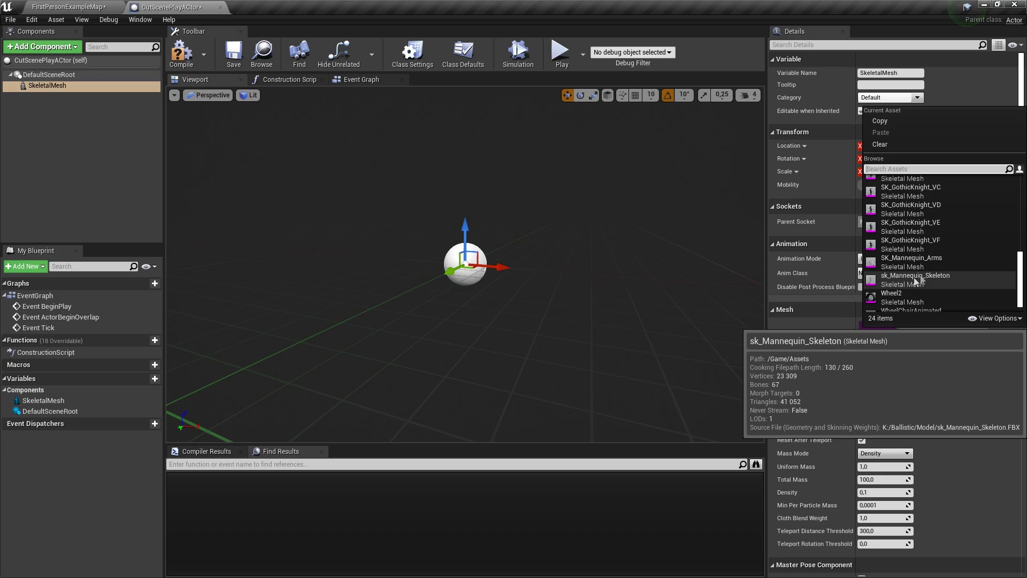
{"action": "left_click", "coordinate": [955, 289]}
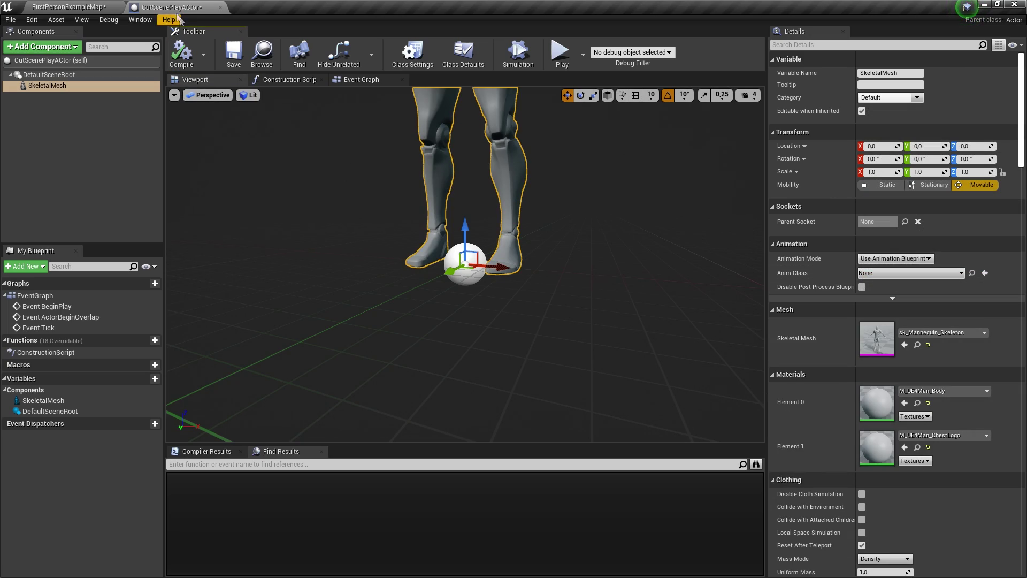
{"action": "left_click", "coordinate": [107, 6]}
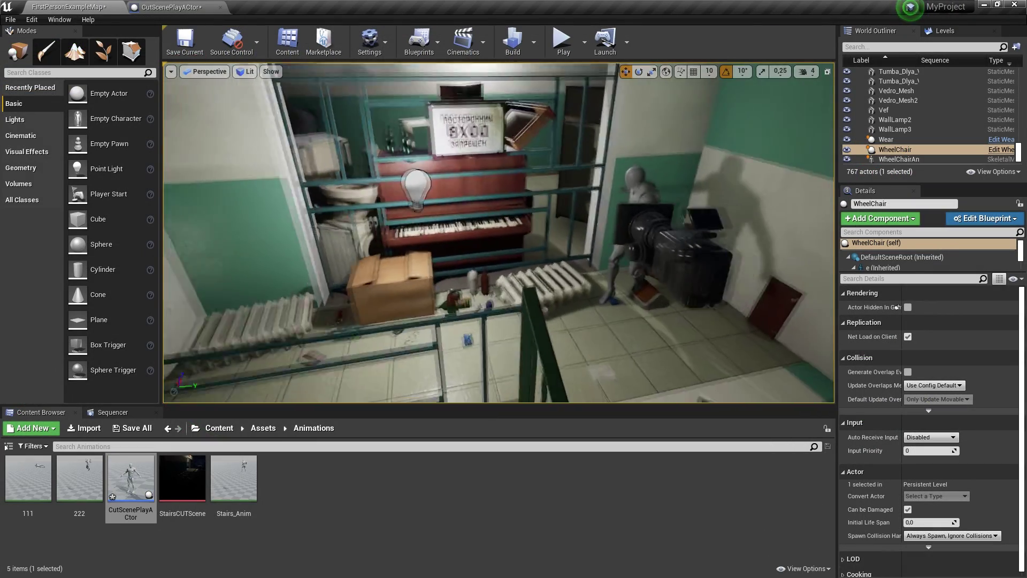
Step: Place CutScenePlayActor on the stairwell landing and rotate it 90° around Z
{"action": "left_click_drag", "start_coordinate": [130, 479], "coordinate": [483, 288]}
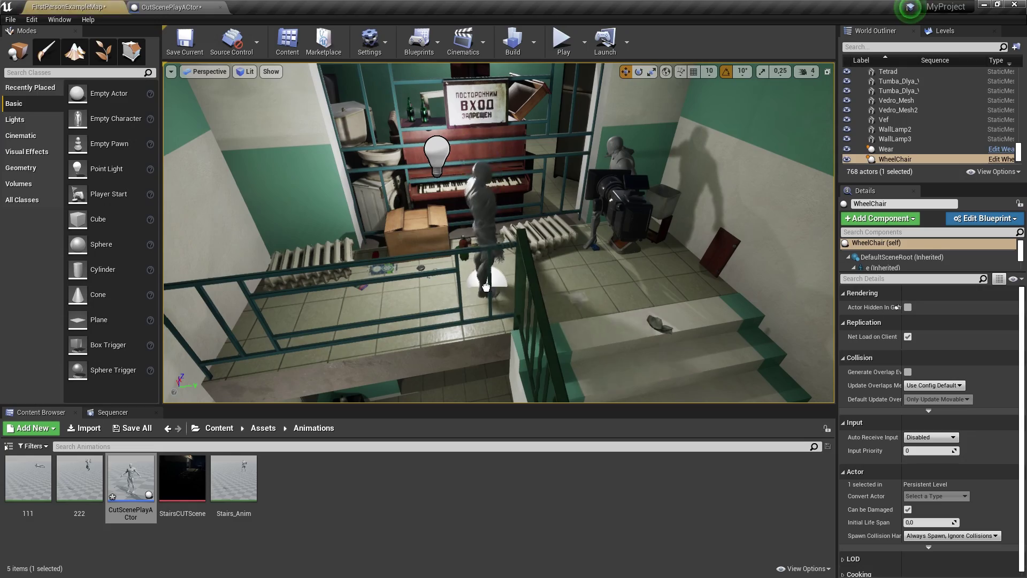
{"action": "key", "text": "e"}
{"action": "right_click_drag", "start_coordinate": [483, 288], "coordinate": [505, 234]}
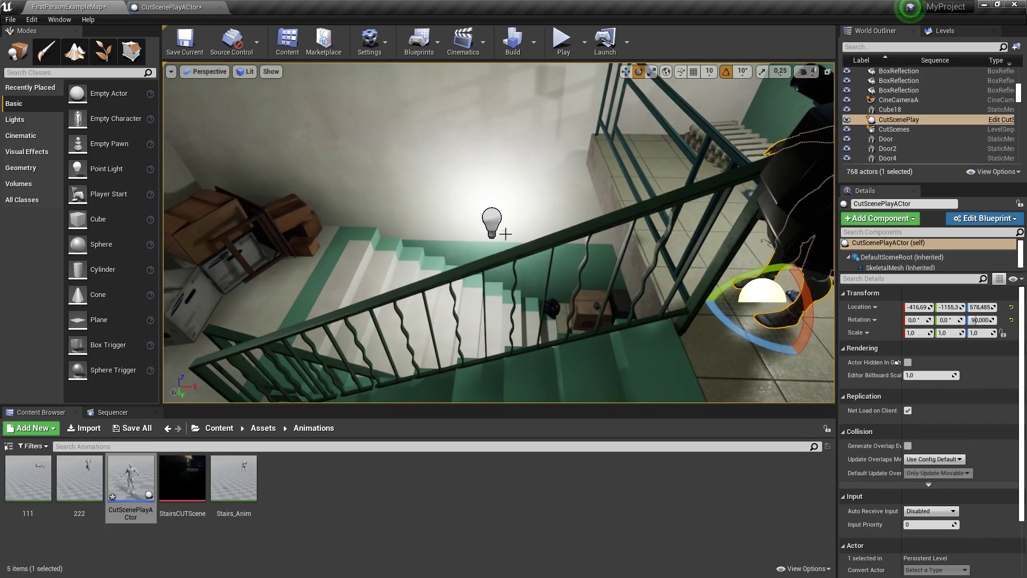
Step: Select and frame PointLight14, then go back to the CutScenePlayActor blueprint
{"action": "left_click", "coordinate": [492, 221]}
{"action": "key", "text": "f"}
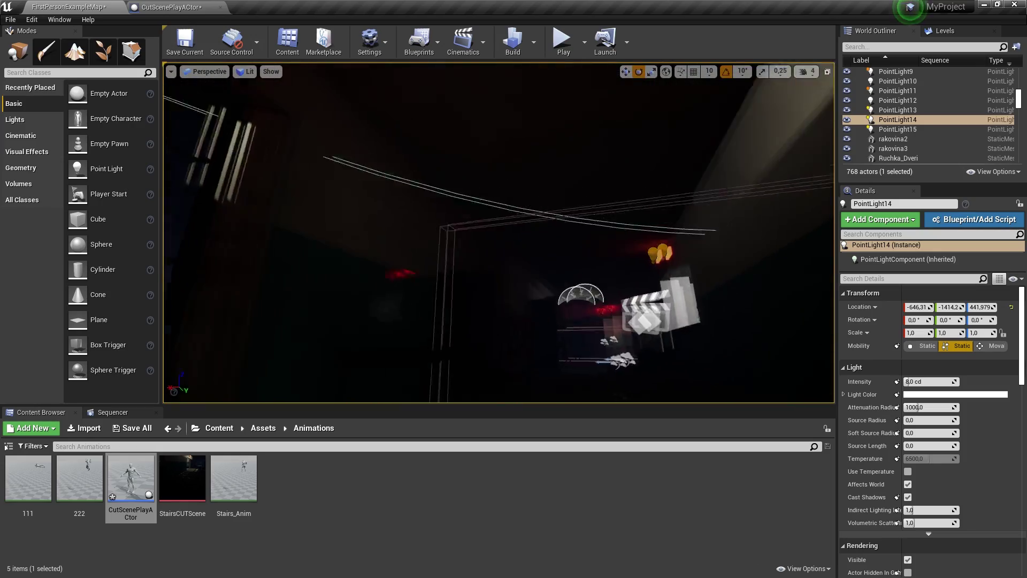
{"action": "key", "text": "f"}
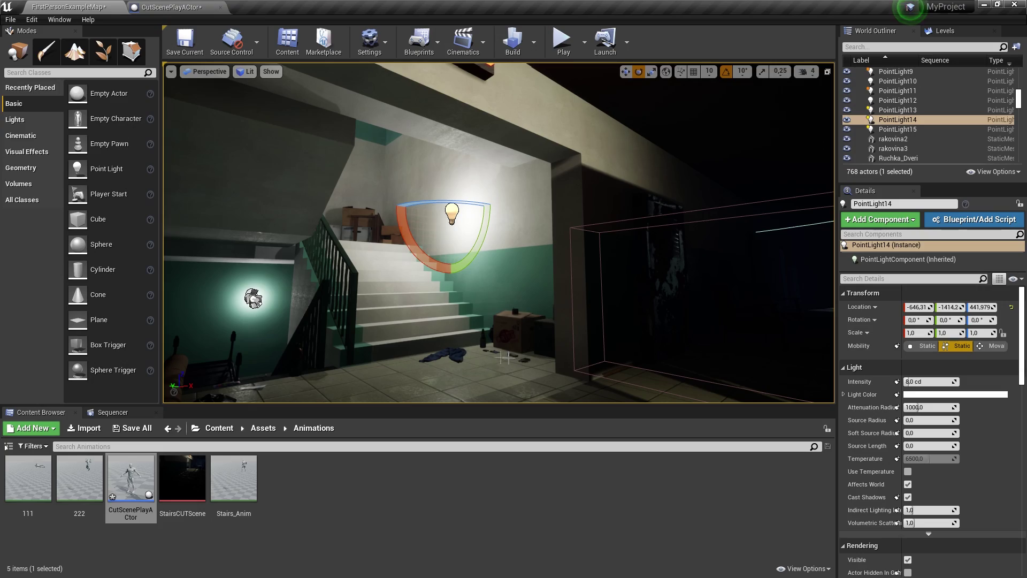
{"action": "scroll", "coordinate": [493, 361], "scroll_direction": "up", "scroll_amount": 5}
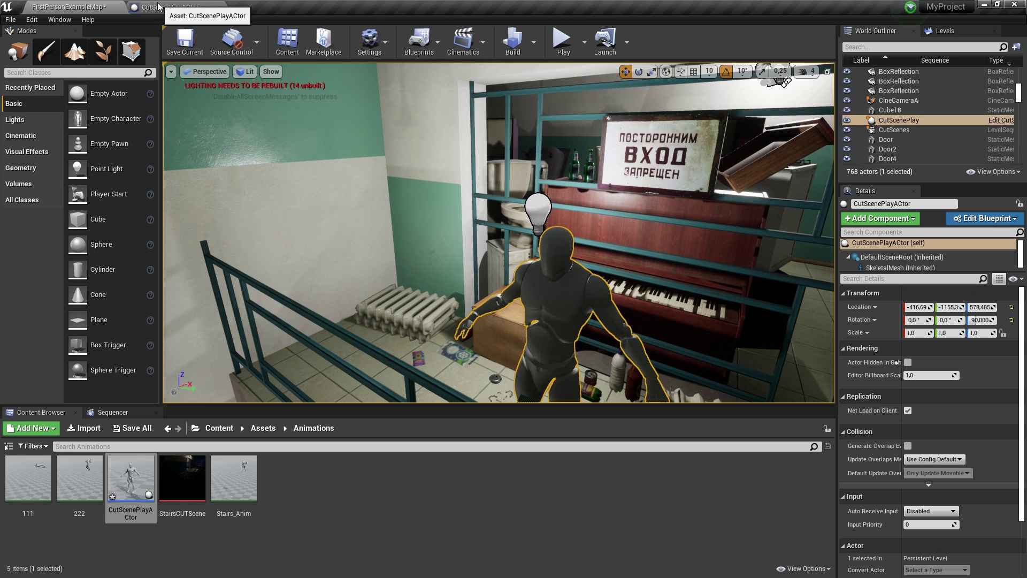
{"action": "left_click", "coordinate": [170, 7]}
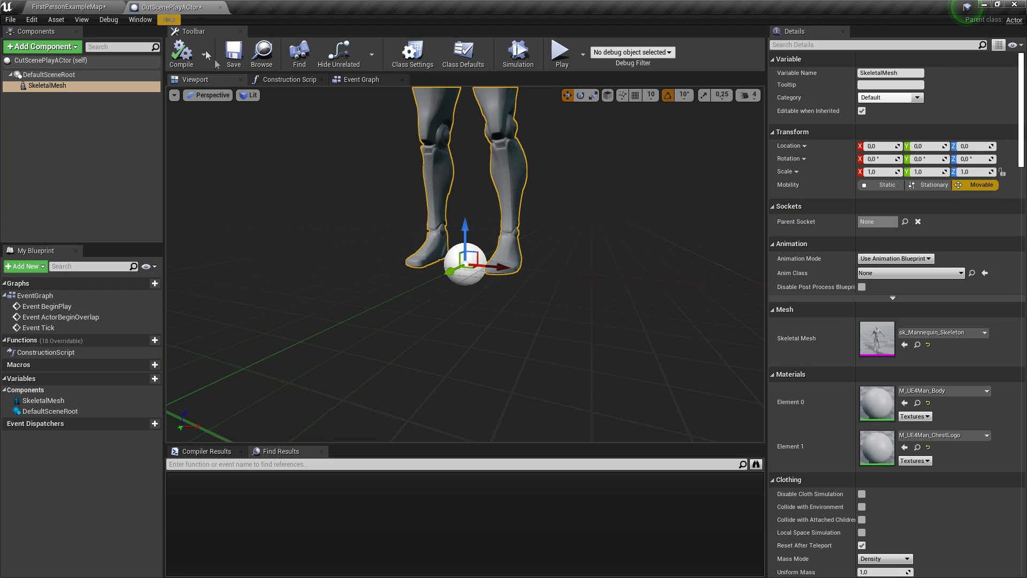
Step: Add a Box Collision component via a 'box' search, then refocus the placed mannequin
{"action": "left_click", "coordinate": [43, 46]}
{"action": "type", "text": "box"}
{"action": "left_click", "coordinate": [56, 79]}
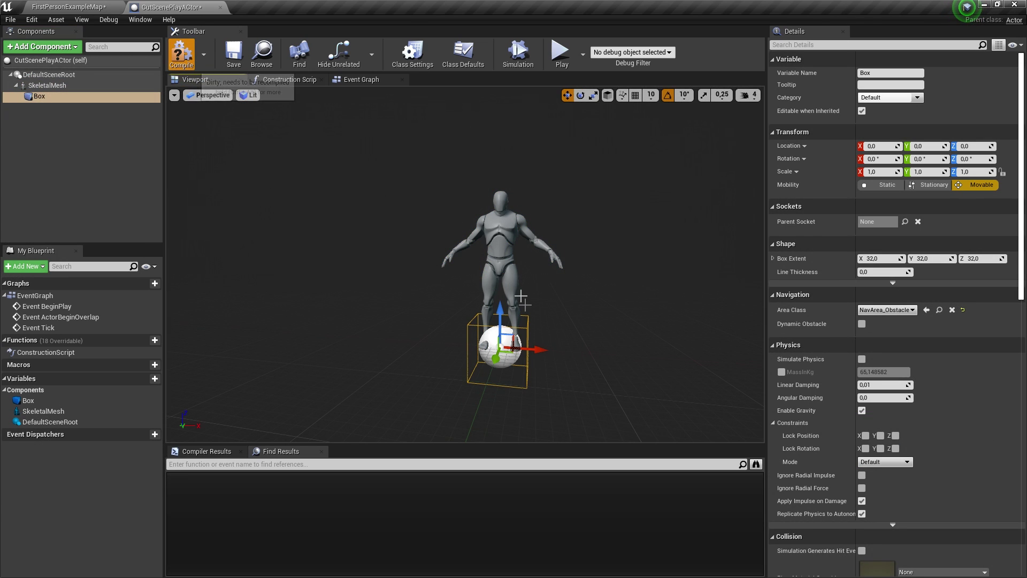
{"action": "left_click_drag", "start_coordinate": [520, 295], "coordinate": [389, 289]}
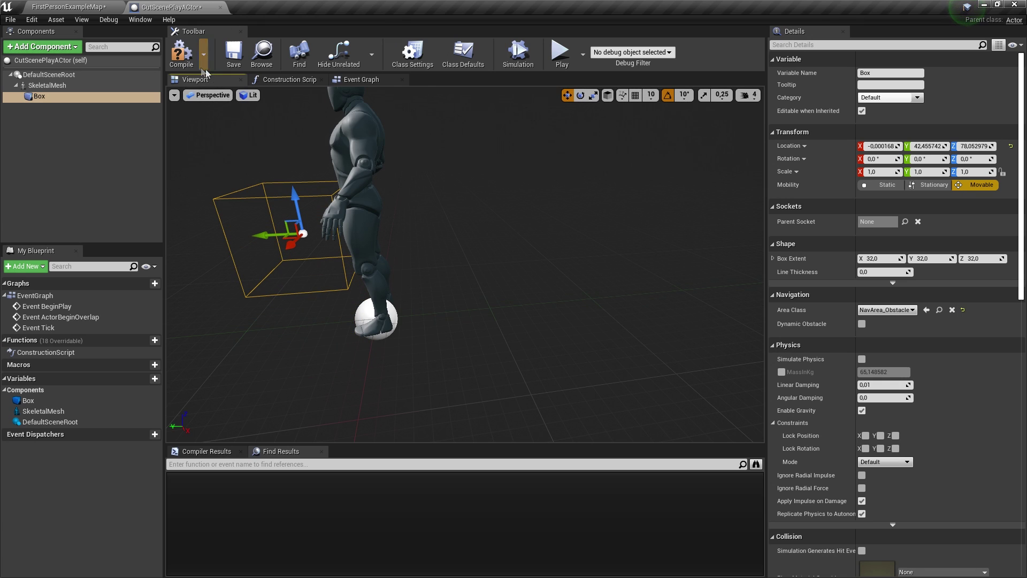
{"action": "left_click", "coordinate": [120, 11]}
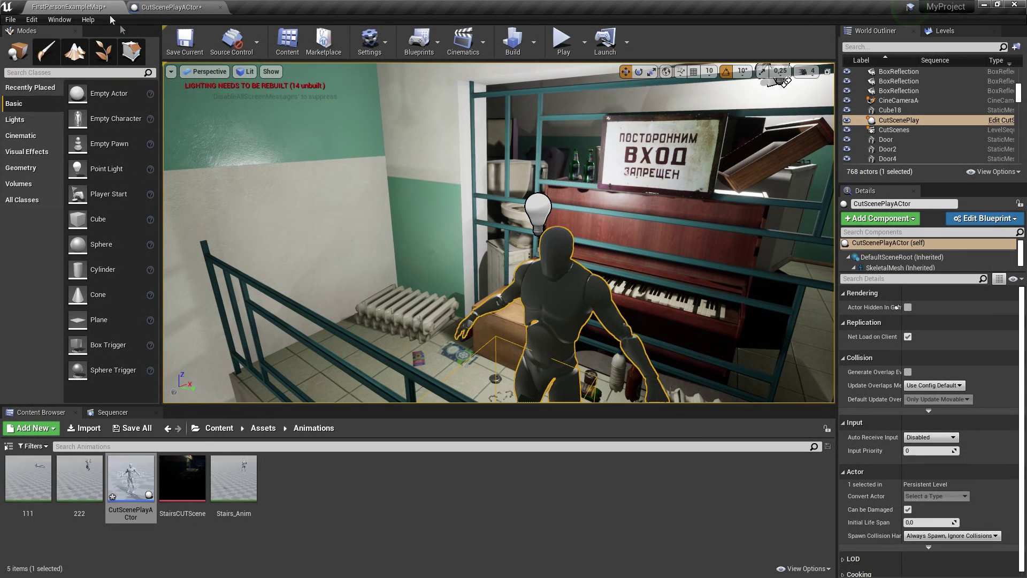
{"action": "key", "text": "f"}
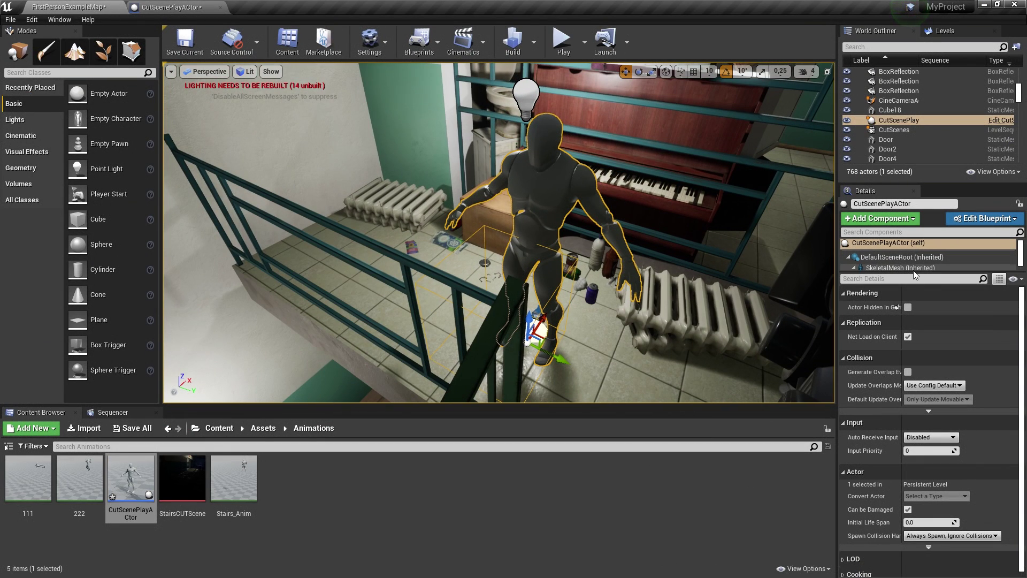
Step: Scale and move the Box to about 4.77 × 6.16 × 1.60 at X 92.50 over the landing
{"action": "left_click_drag", "start_coordinate": [914, 275], "coordinate": [912, 329]}
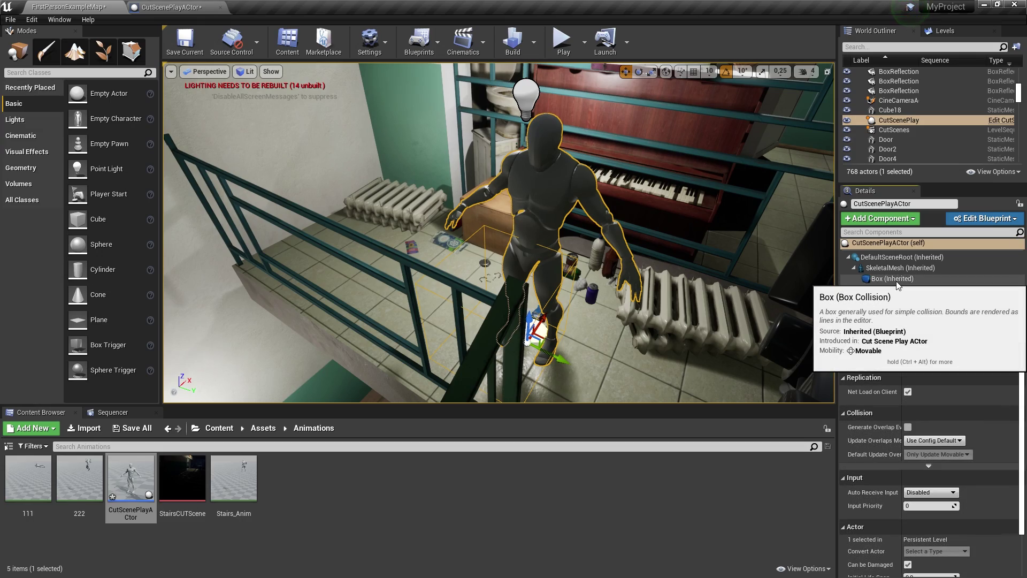
{"action": "left_click", "coordinate": [892, 279]}
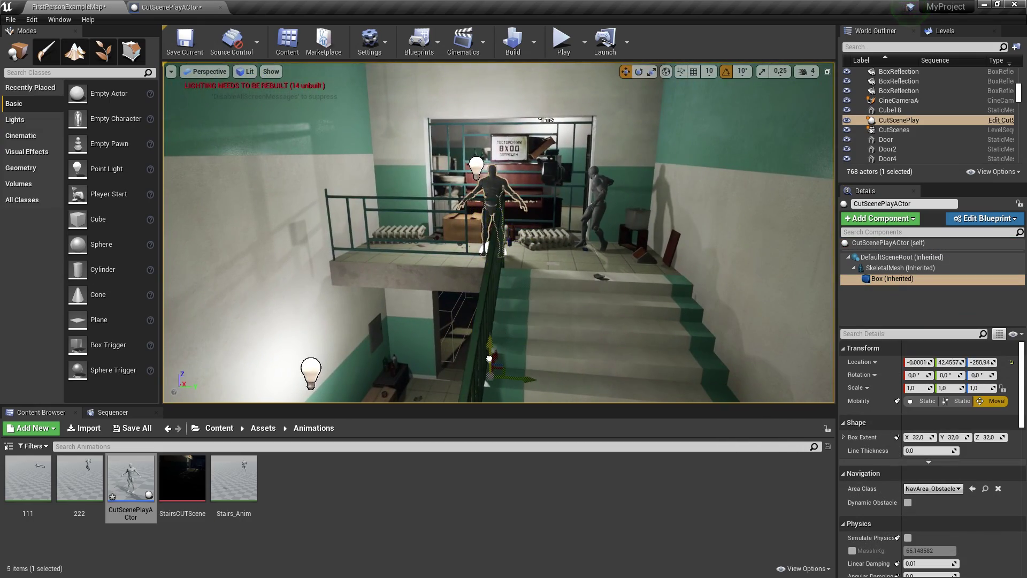
{"action": "key", "text": "f"}
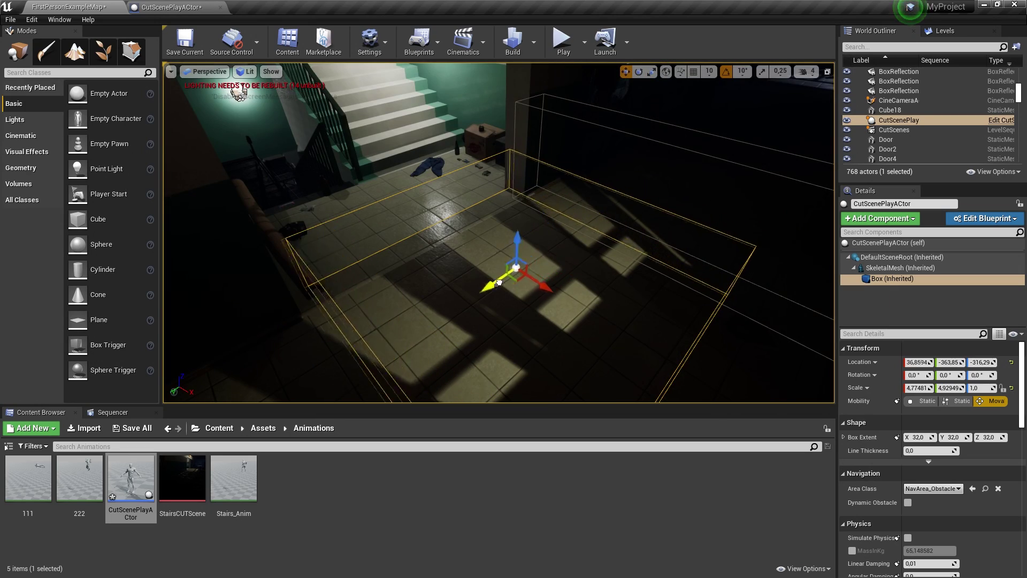
{"action": "left_click_drag", "start_coordinate": [498, 282], "coordinate": [482, 285]}
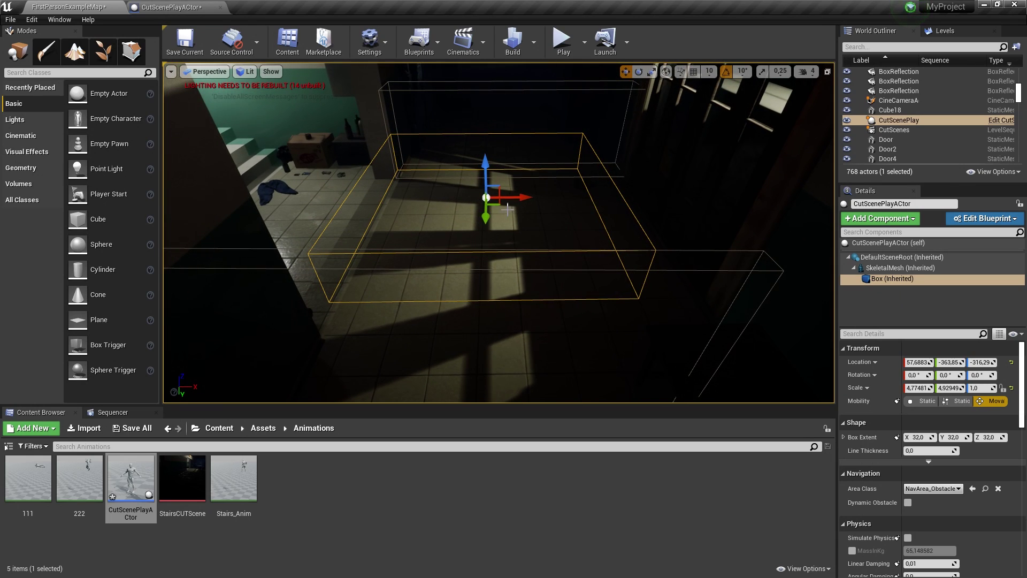
{"action": "mouse_move", "coordinate": [529, 171]}
{"action": "right_mouse_down"}
{"action": "mouse_move", "coordinate": [493, 227]}
{"action": "mouse_move", "coordinate": [506, 229]}
{"action": "right_mouse_up"}
{"action": "key", "text": "w"}
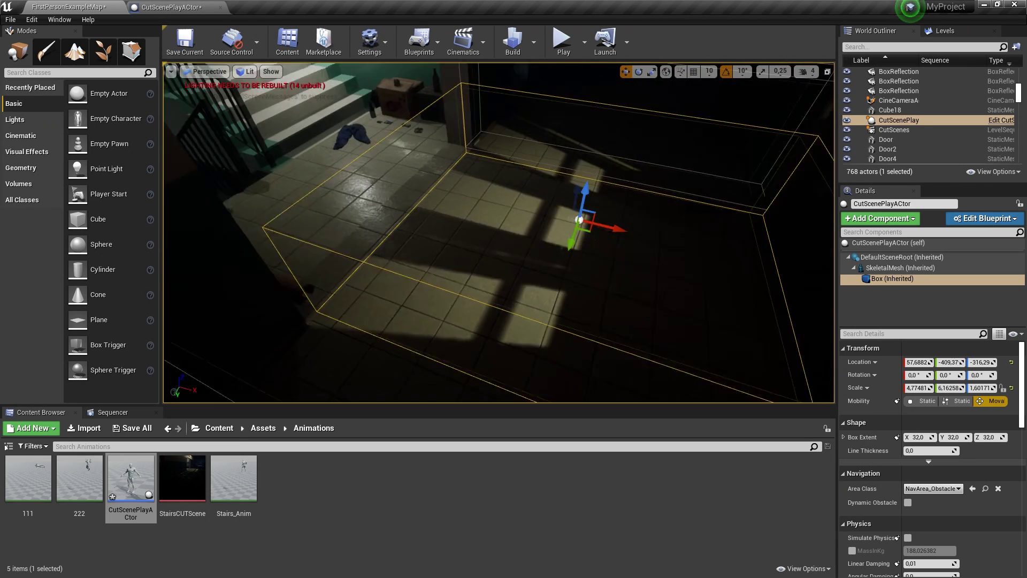
{"action": "left_click_drag", "start_coordinate": [525, 259], "coordinate": [522, 262]}
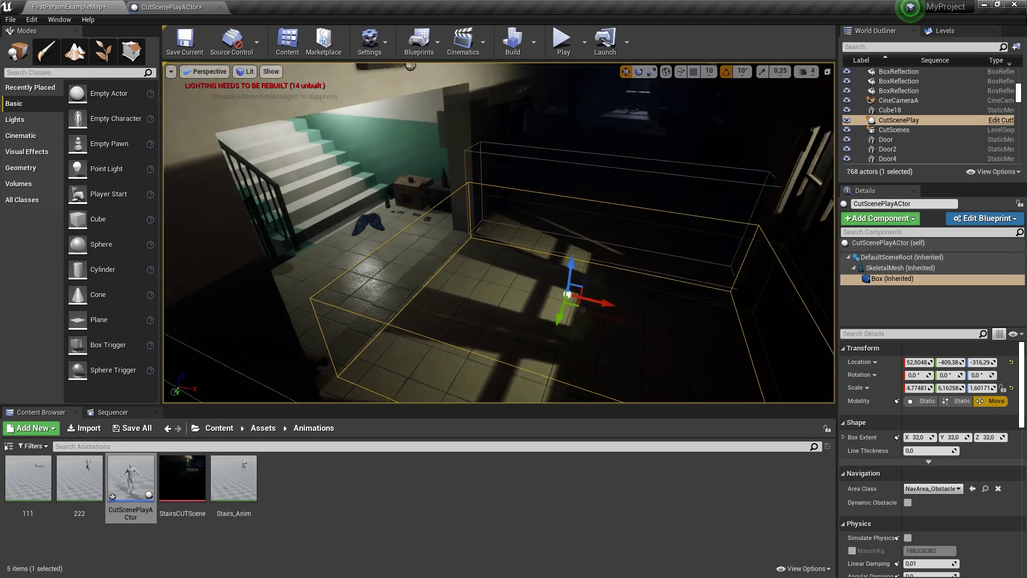
{"action": "mouse_move", "coordinate": [521, 262]}
{"action": "right_mouse_down"}
{"action": "mouse_move", "coordinate": [655, 74]}
{"action": "mouse_move", "coordinate": [277, 156]}
{"action": "mouse_move", "coordinate": [513, 225]}
{"action": "right_mouse_up"}
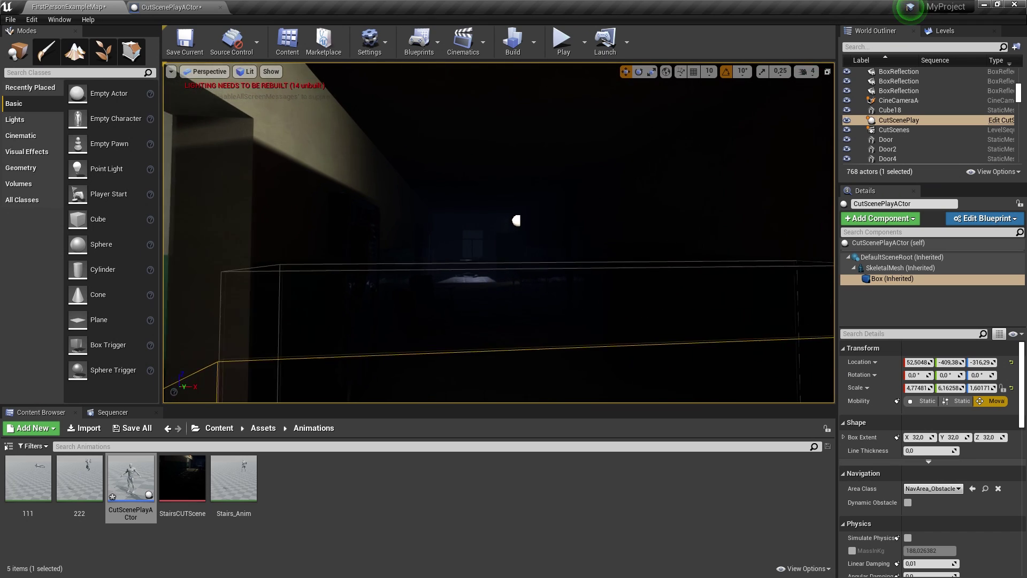
{"action": "right_click_drag", "start_coordinate": [514, 225], "coordinate": [513, 225]}
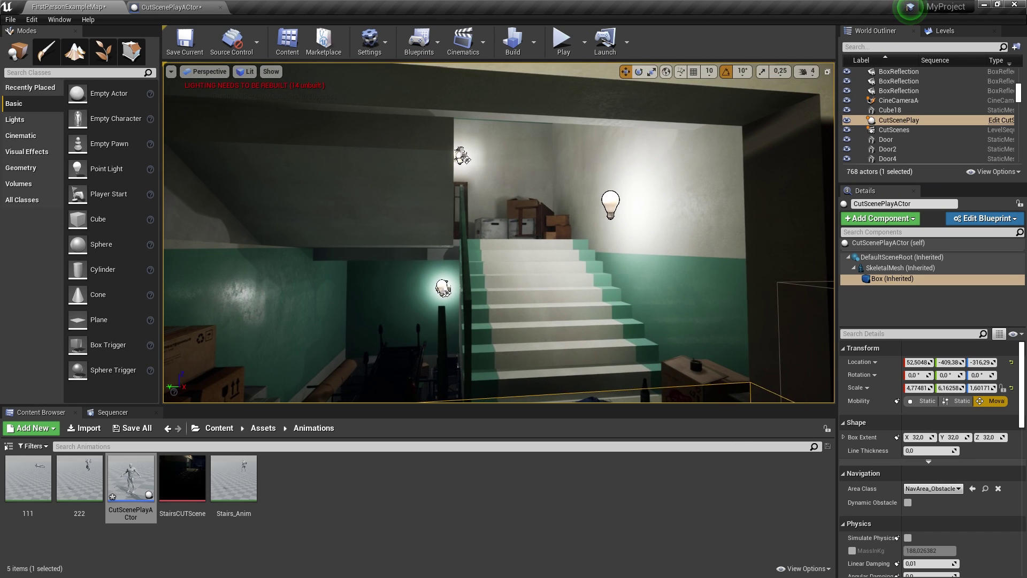
Step: Open the Event Graph and attach the Box component directly to DefaultSceneRoot
{"action": "left_click", "coordinate": [166, 13]}
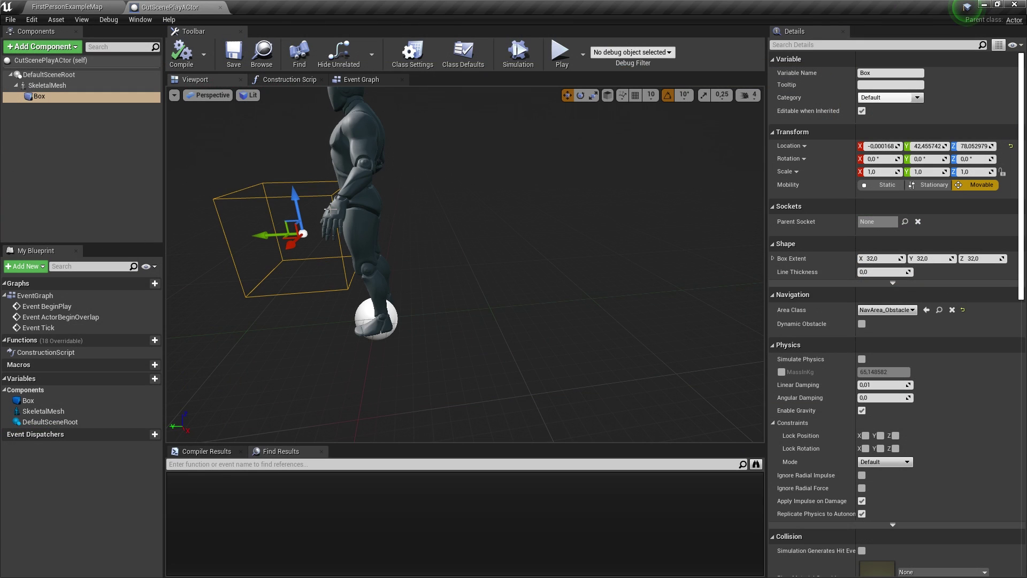
{"action": "left_click", "coordinate": [349, 82]}
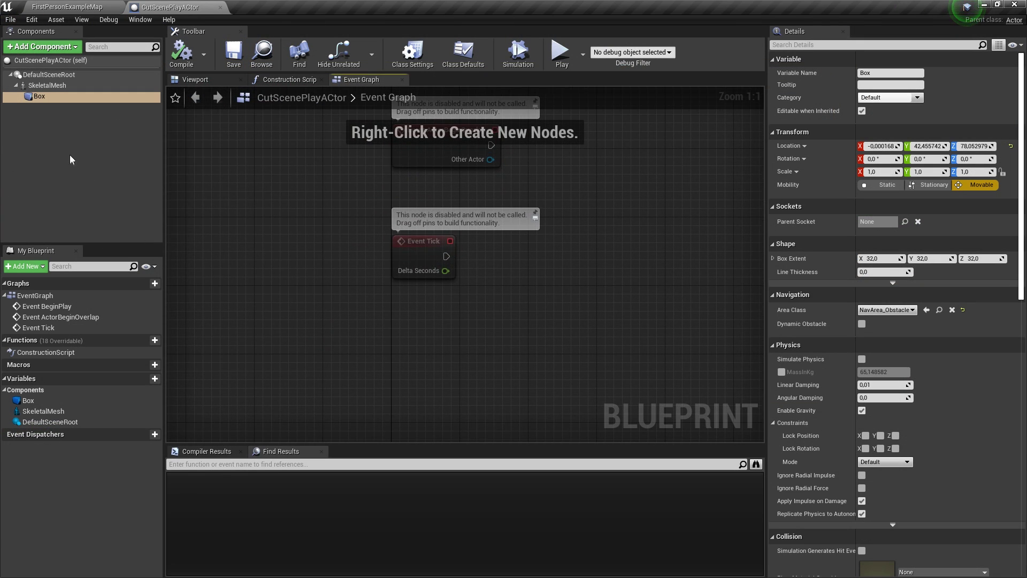
{"action": "right_click", "coordinate": [380, 324]}
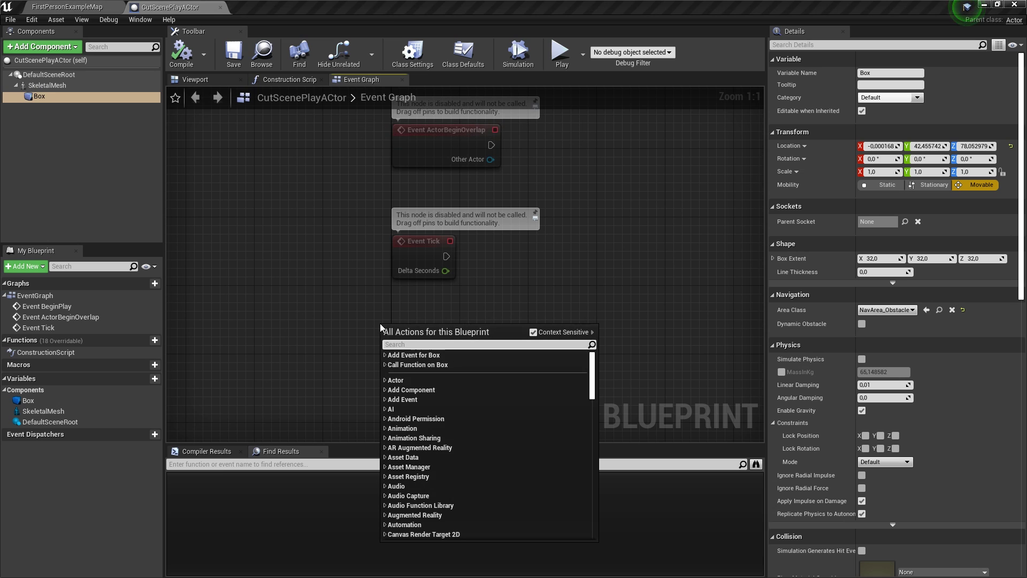
{"action": "left_click", "coordinate": [389, 364]}
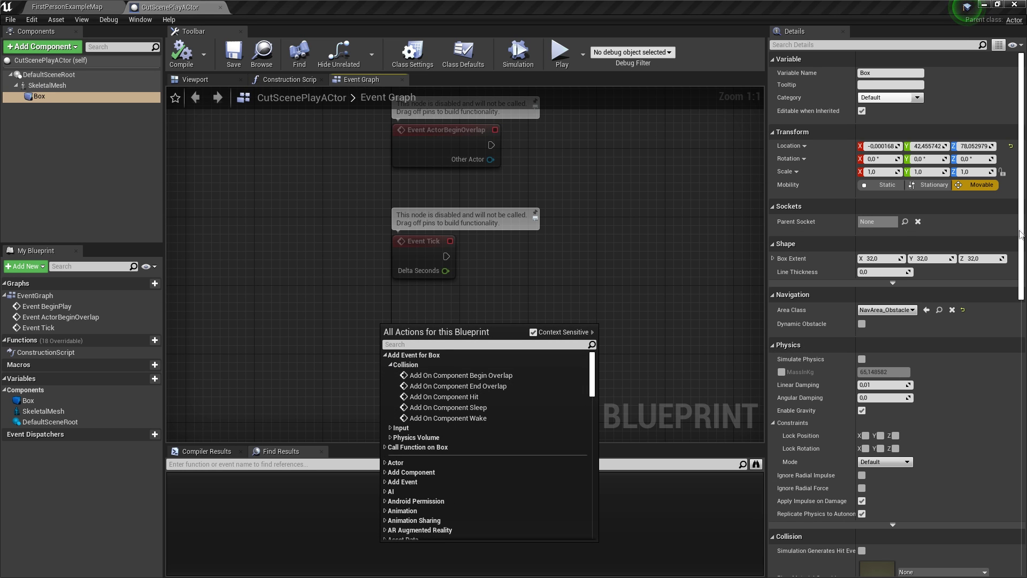
{"action": "left_click_drag", "start_coordinate": [1020, 234], "coordinate": [1011, 493]}
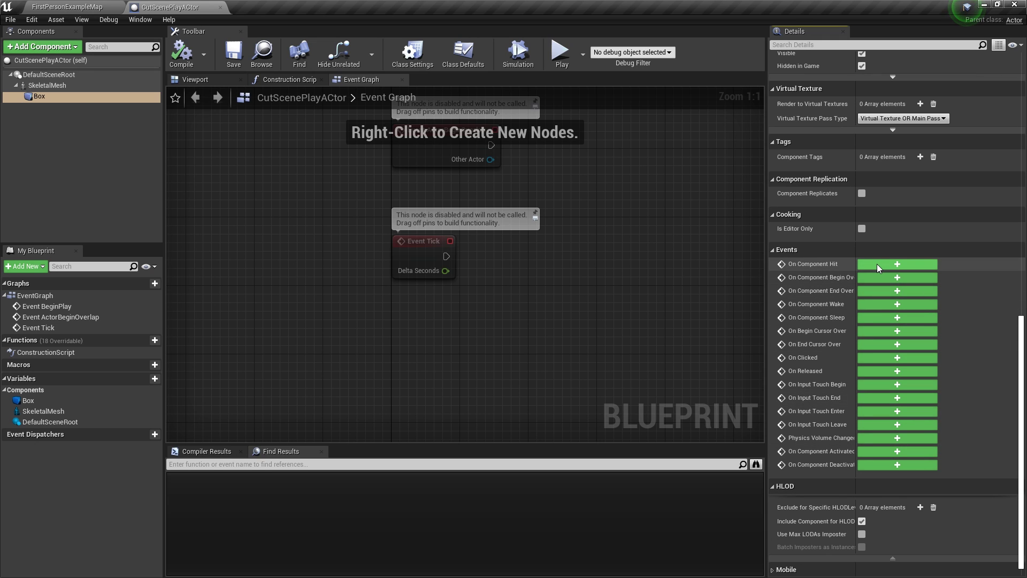
{"action": "left_click", "coordinate": [54, 87]}
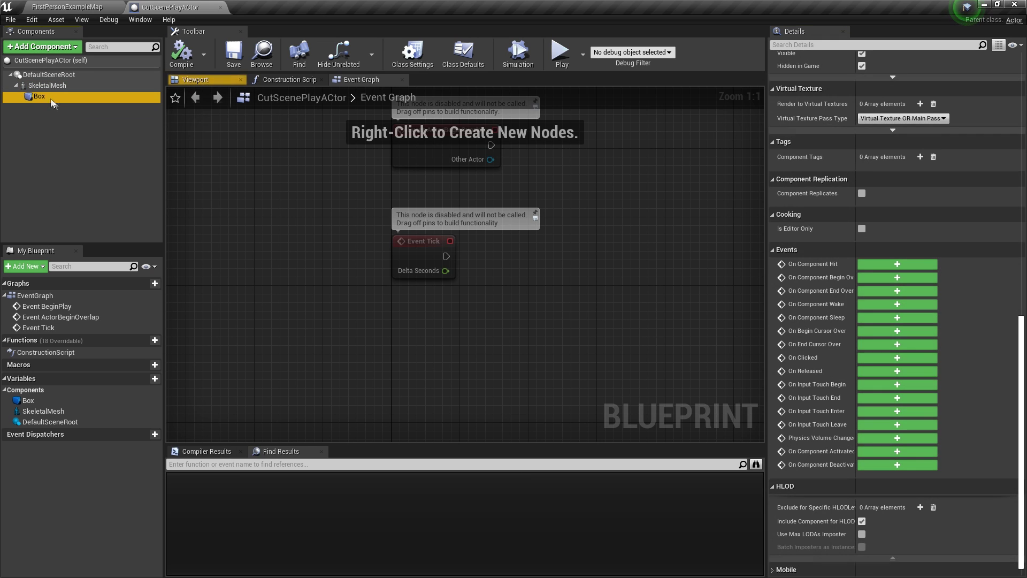
{"action": "left_click_drag", "start_coordinate": [39, 96], "coordinate": [48, 76]}
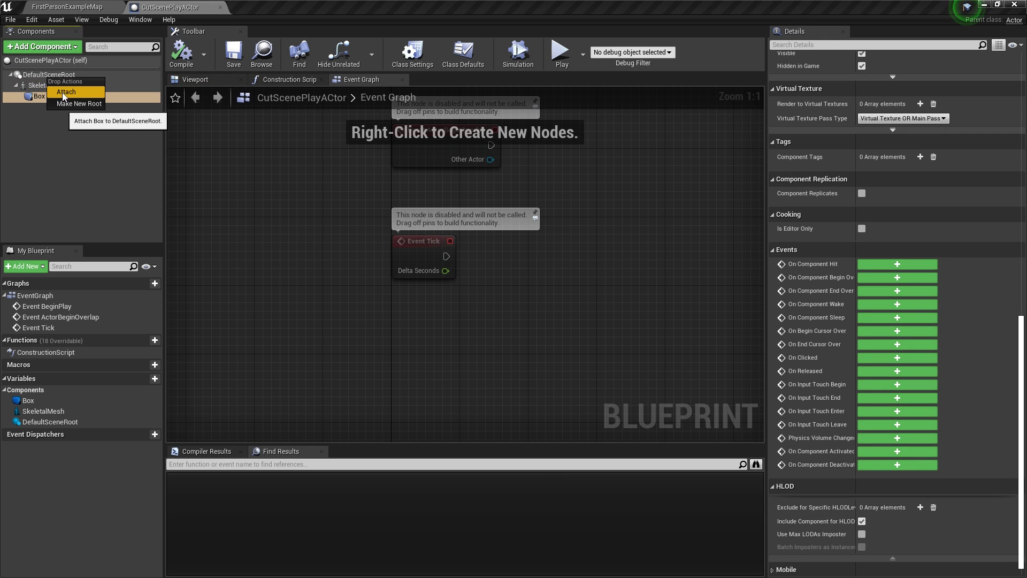
{"action": "left_click", "coordinate": [63, 94]}
Step: Add an On Component Hit event for the SkeletalMesh component
{"action": "left_click", "coordinate": [51, 85]}
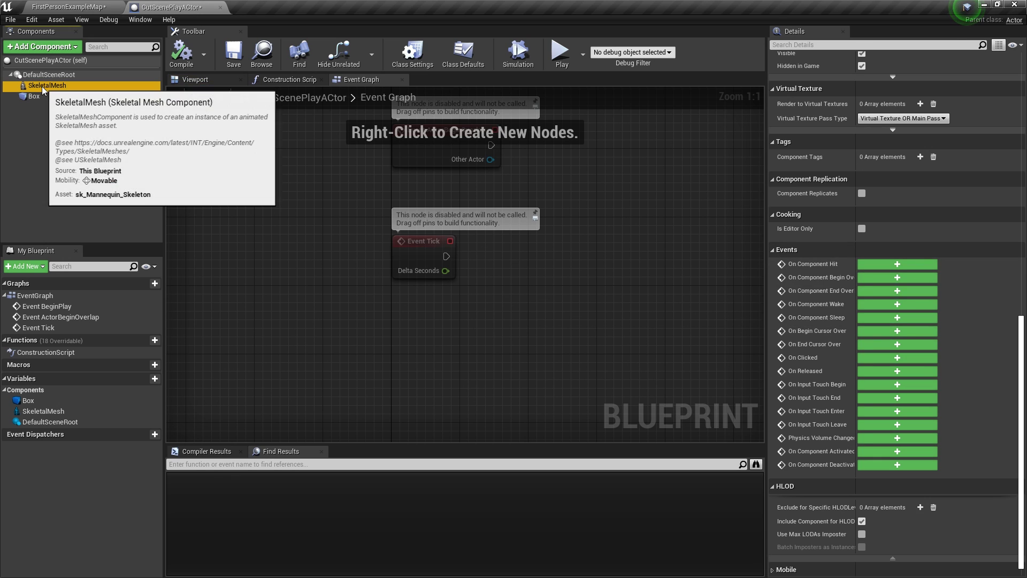
{"action": "scroll", "coordinate": [1014, 417], "scroll_direction": "down", "scroll_amount": 5}
{"action": "scroll", "coordinate": [1015, 417], "scroll_direction": "down", "scroll_amount": 5}
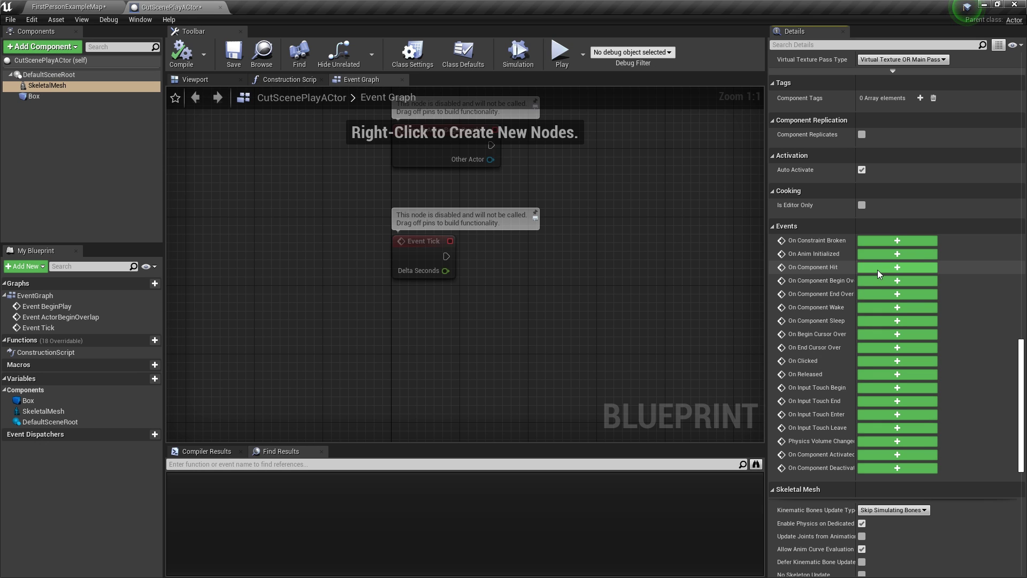
{"action": "mouse_move", "coordinate": [821, 273]}
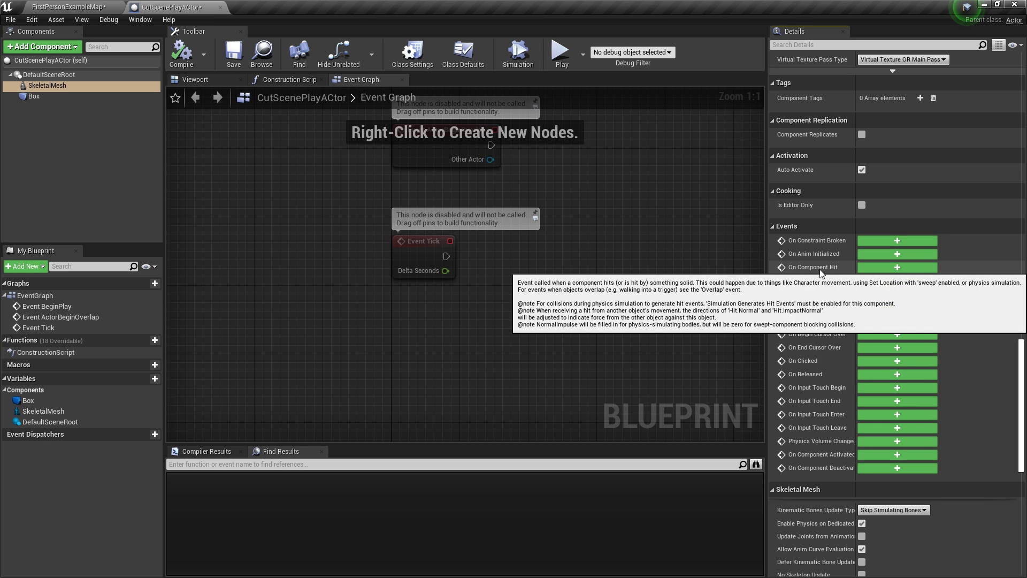
{"action": "left_click", "coordinate": [880, 267]}
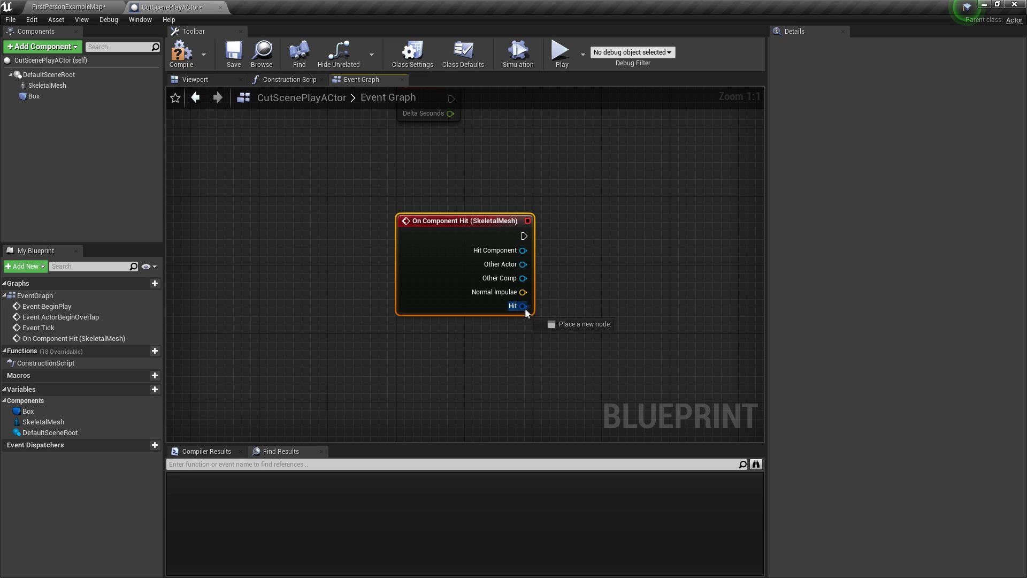
Step: Wire a Break Hit Result node to On Component Hit's Hit pin and set it beside the event
{"action": "left_click_drag", "start_coordinate": [526, 313], "coordinate": [637, 252]}
{"action": "left_click", "coordinate": [666, 375]}
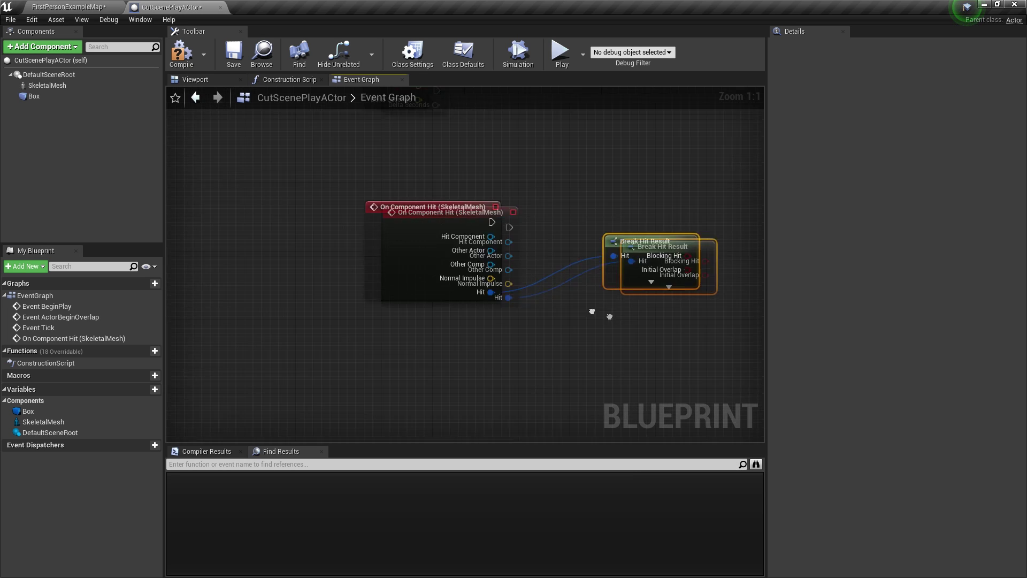
{"action": "right_click_drag", "start_coordinate": [591, 311], "coordinate": [531, 231]}
{"action": "left_click", "coordinate": [533, 239]}
{"action": "right_click_drag", "start_coordinate": [580, 279], "coordinate": [553, 368]}
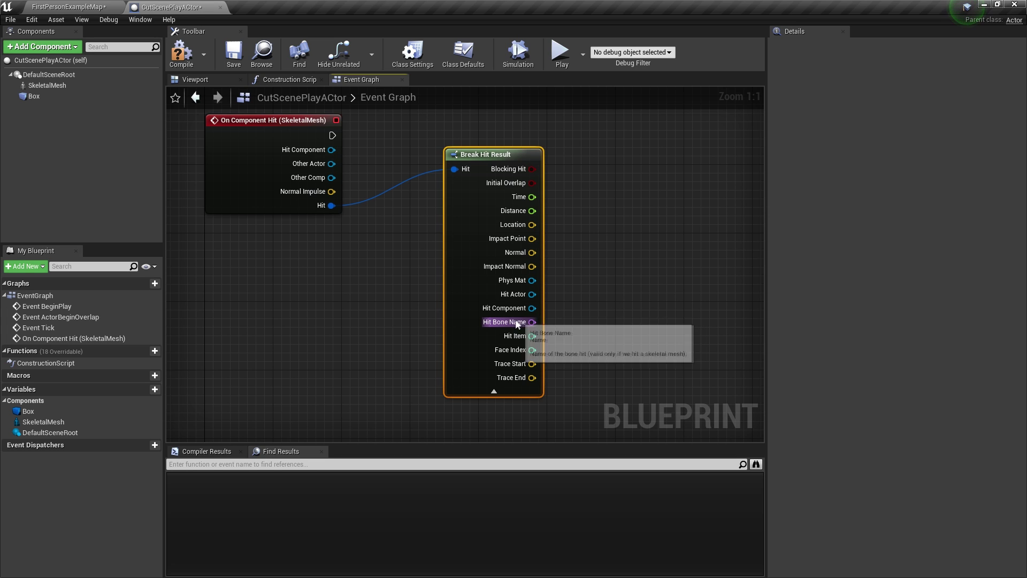
{"action": "left_click_drag", "start_coordinate": [531, 321], "coordinate": [631, 325]}
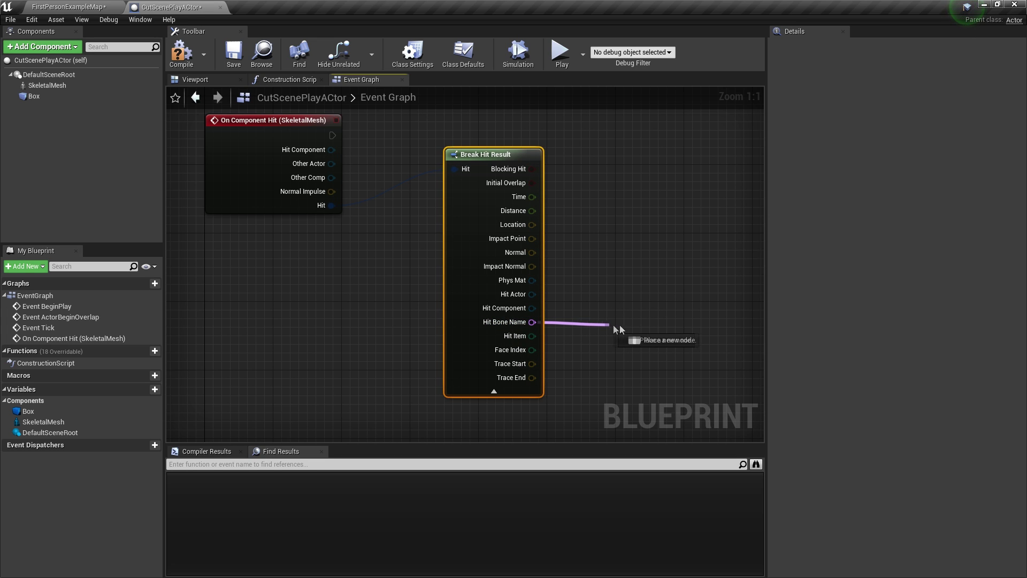
{"action": "left_click", "coordinate": [584, 169]}
{"action": "left_click_drag", "start_coordinate": [524, 155], "coordinate": [447, 179]}
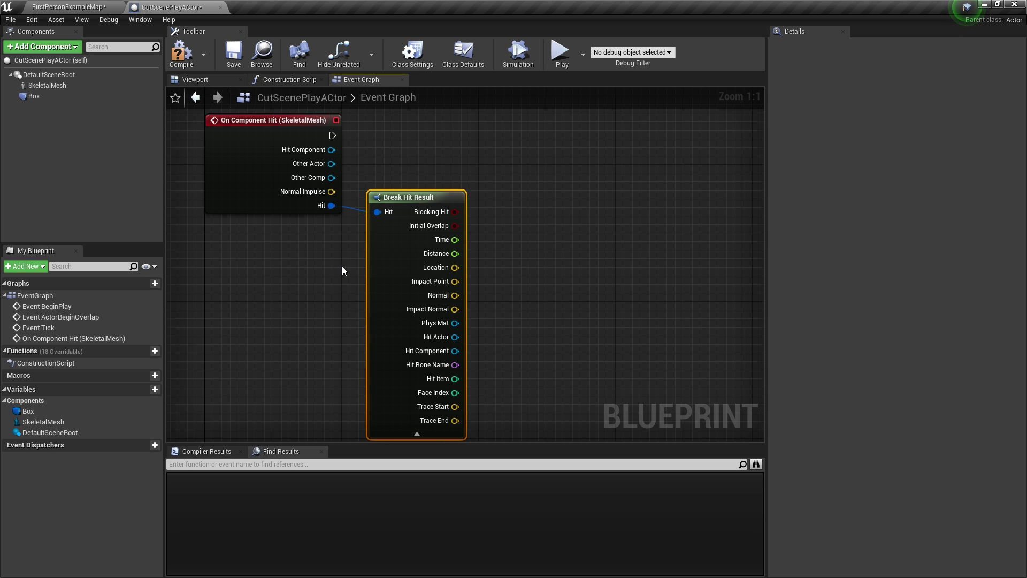
{"action": "left_click_drag", "start_coordinate": [478, 194], "coordinate": [320, 163]}
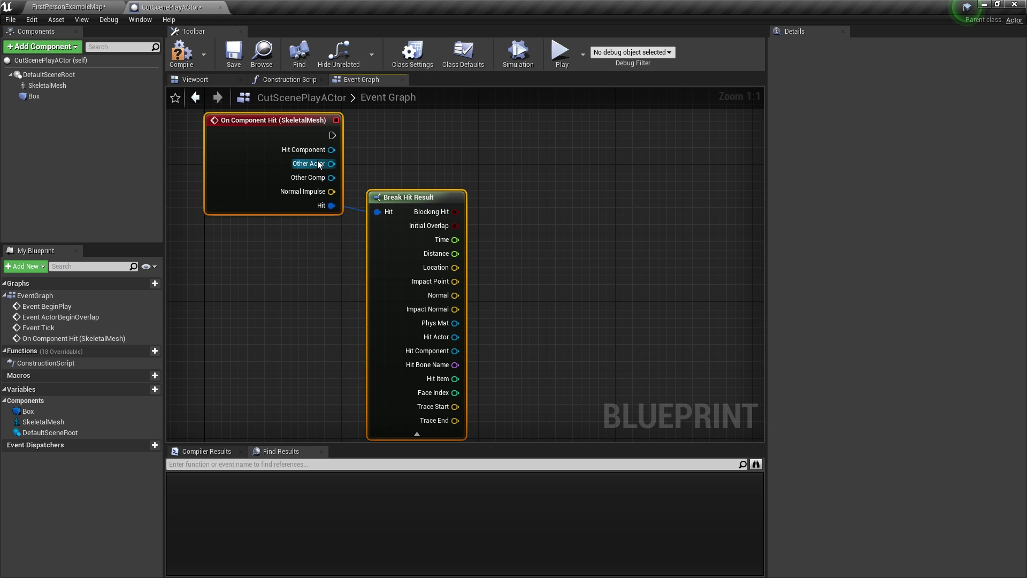
Step: Delete the hit nodes and add the Box's On Component Begin Overlap event
{"action": "key", "text": "Delete"}
{"action": "left_click", "coordinate": [82, 99]}
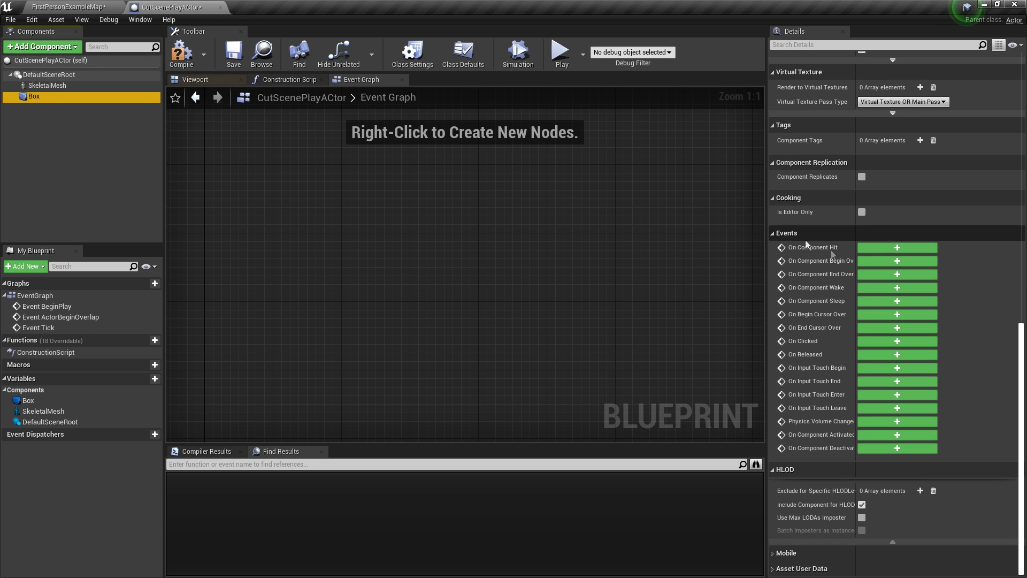
{"action": "left_click", "coordinate": [892, 262]}
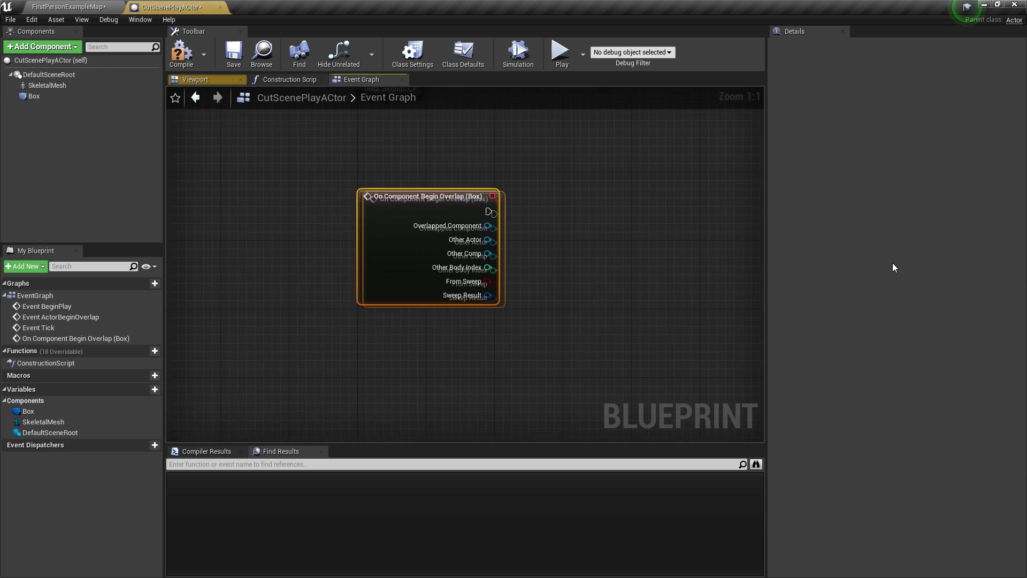
{"action": "mouse_move", "coordinate": [440, 250]}
{"action": "right_mouse_down"}
{"action": "mouse_move", "coordinate": [368, 290]}
{"action": "mouse_move", "coordinate": [333, 260]}
{"action": "right_mouse_up"}
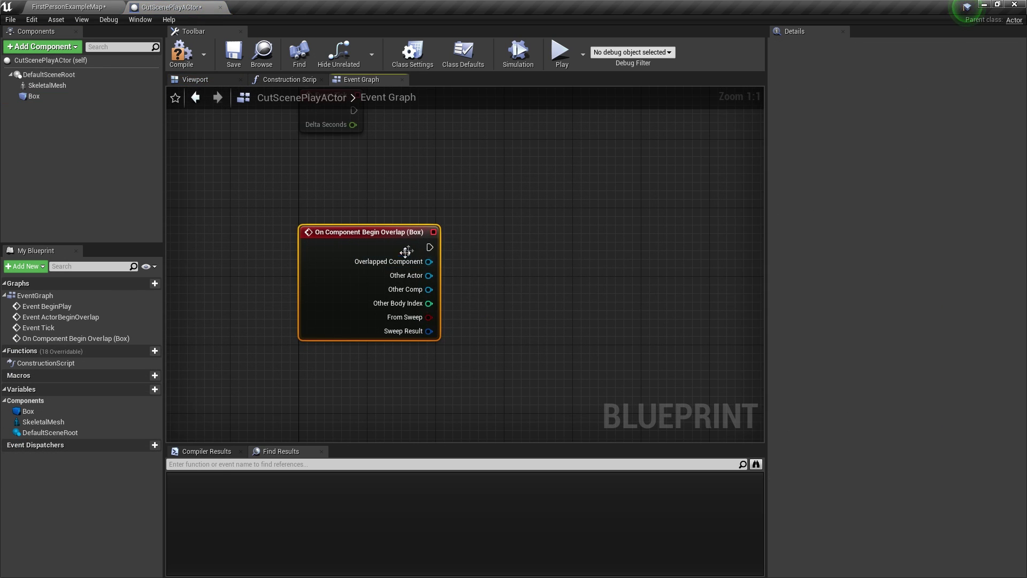
Step: Connect a Do Once node to the overlap event's execution output
{"action": "left_click_drag", "start_coordinate": [430, 247], "coordinate": [519, 242]}
{"action": "type", "text": "d"}
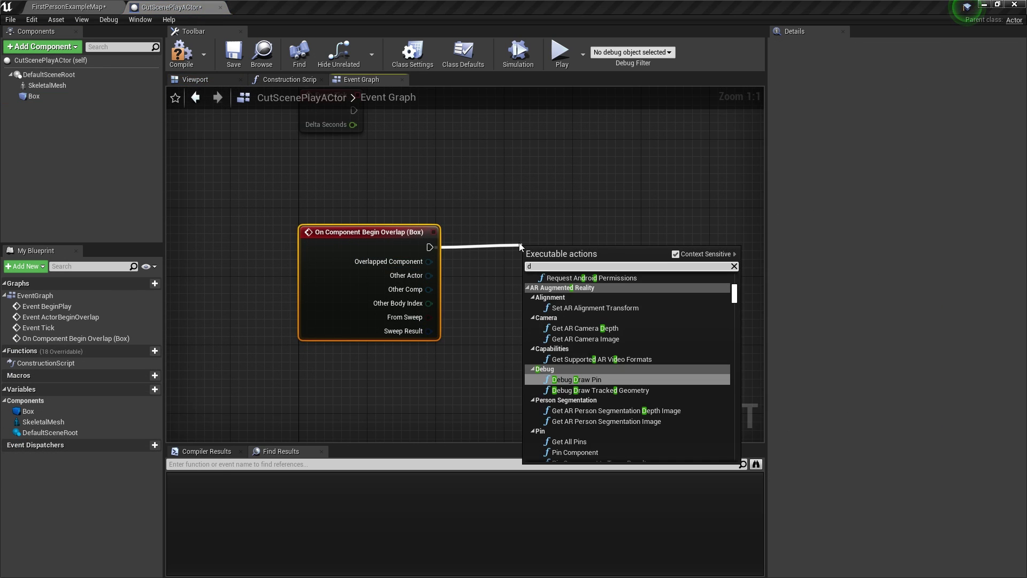
{"action": "type", "text": "o o"}
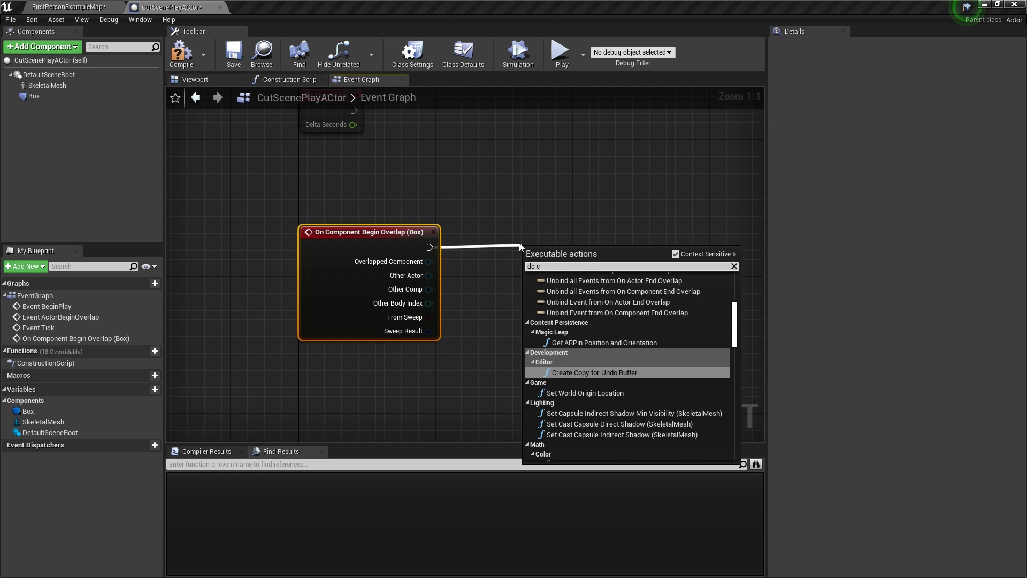
{"action": "type", "text": "c"}
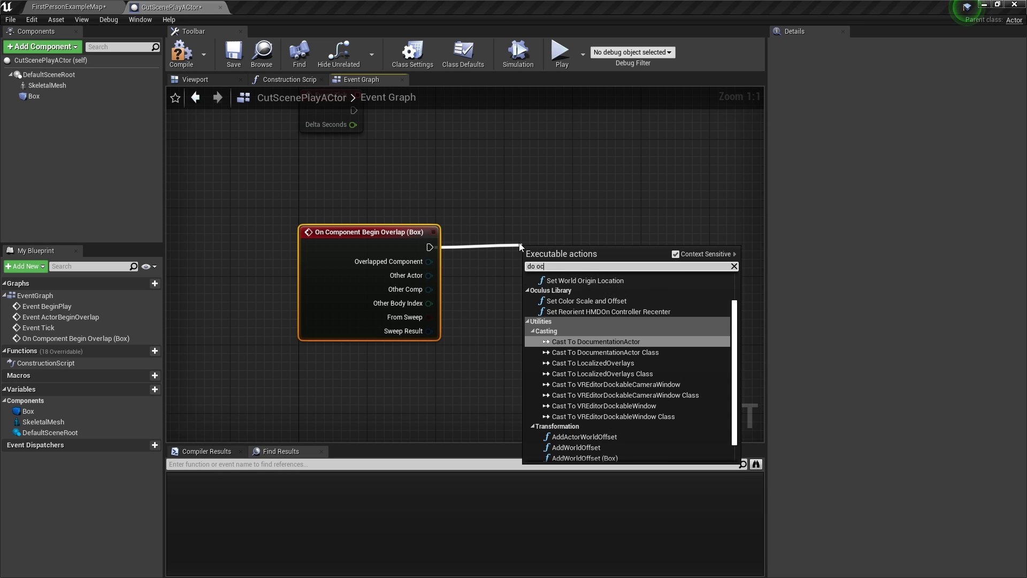
{"action": "type", "text": "n"}
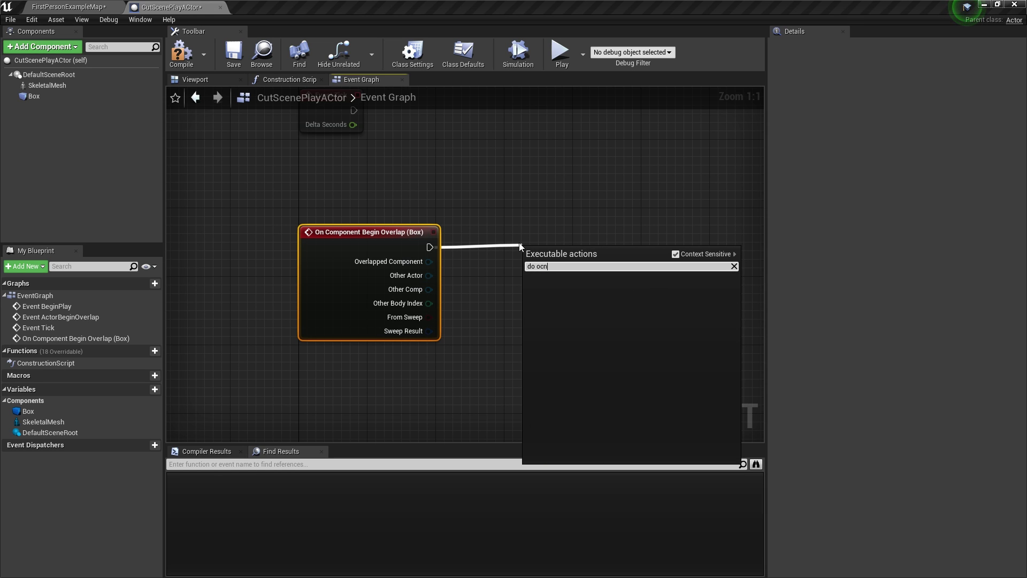
{"action": "key", "text": "BackSpace"}
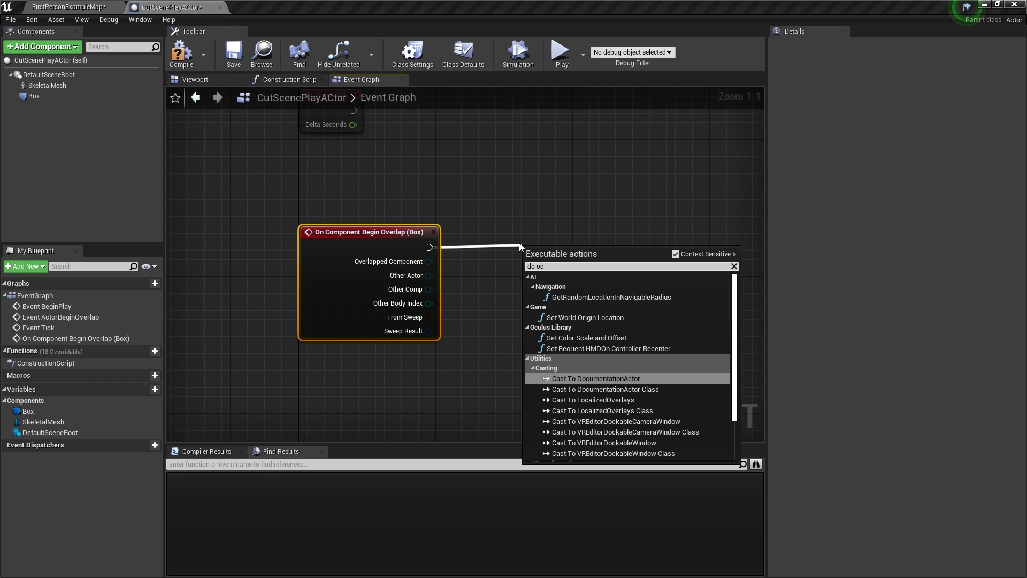
{"action": "type", "text": "n"}
{"action": "key", "text": "BackSpace"}
{"action": "key", "text": "BackSpace"}
{"action": "type", "text": "nc"}
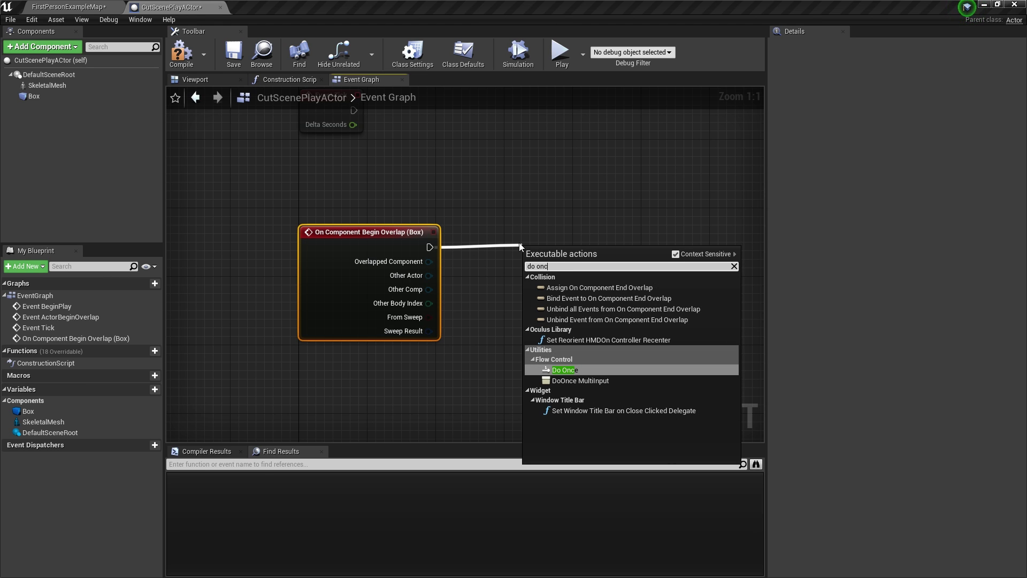
{"action": "left_click", "coordinate": [565, 370]}
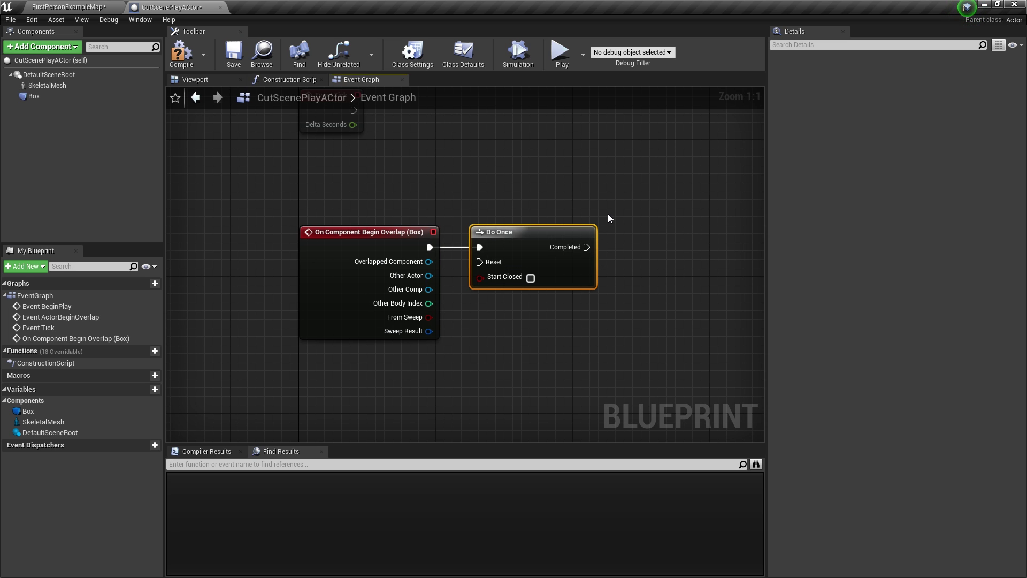
{"action": "scroll", "coordinate": [608, 213], "scroll_direction": "down", "scroll_amount": 1}
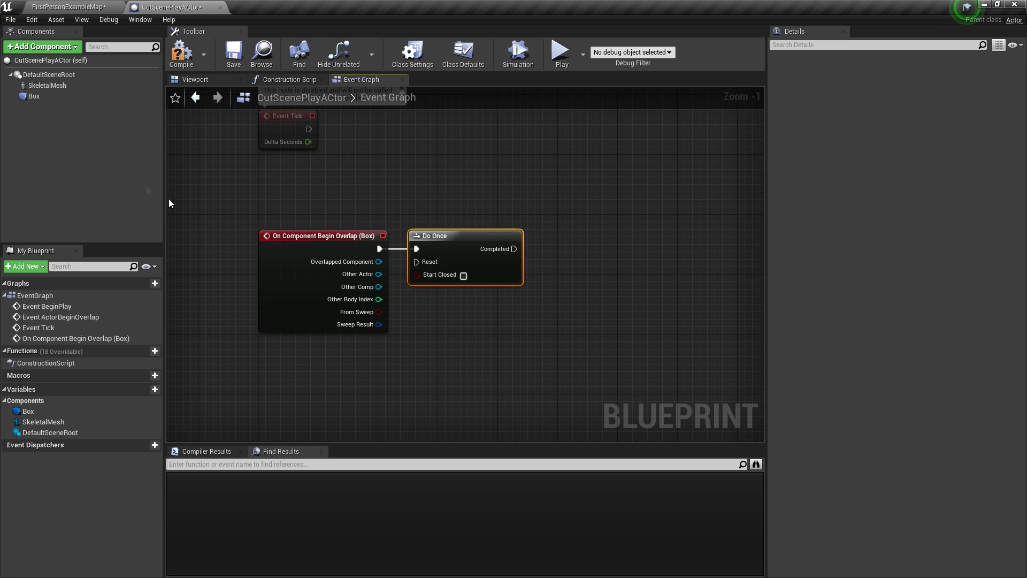
{"action": "left_click", "coordinate": [293, 247]}
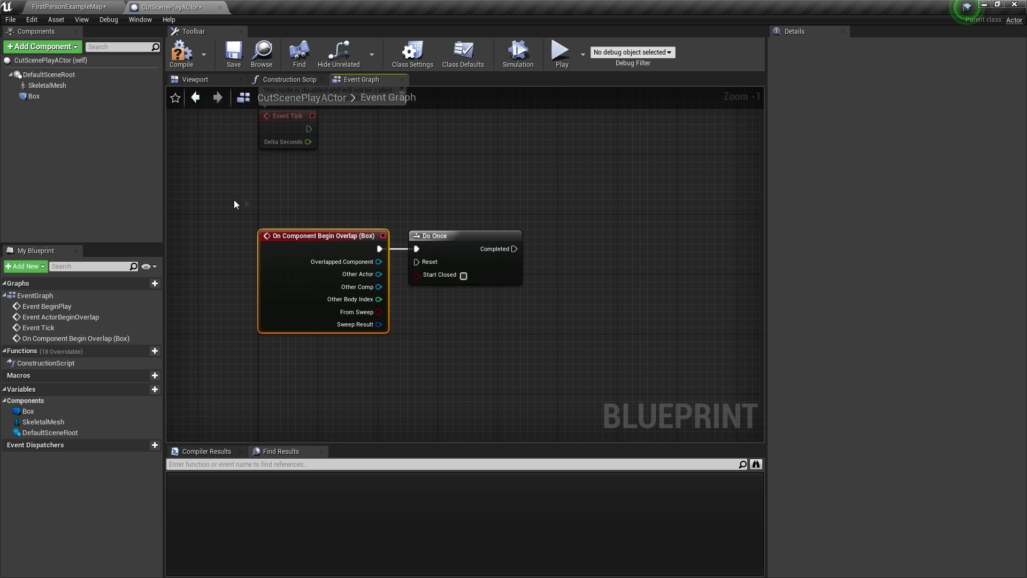
{"action": "right_click_drag", "start_coordinate": [421, 244], "coordinate": [351, 233]}
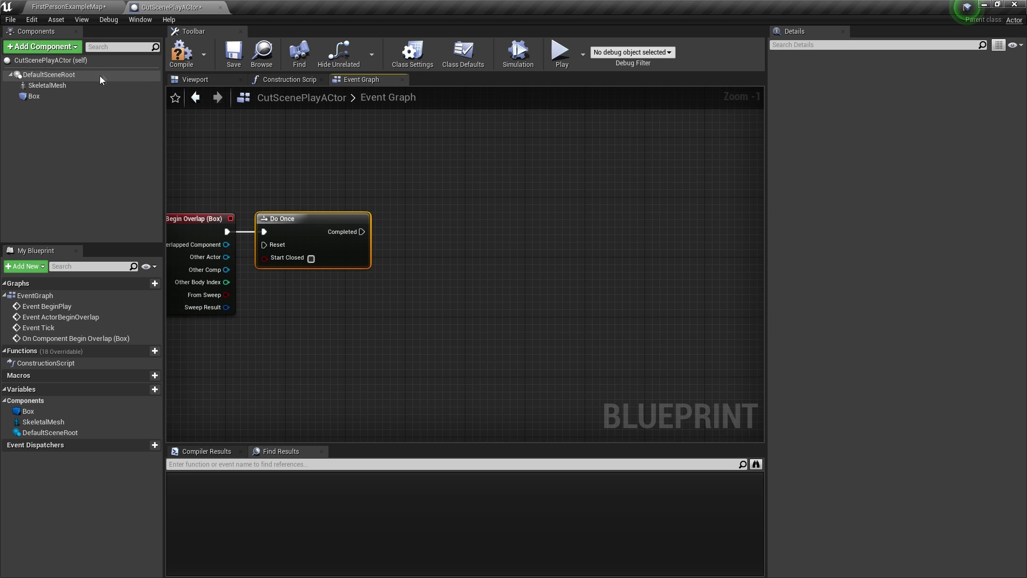
Step: Add a Play Animation node on the SkeletalMesh reference, fired by Do Once's Completed output
{"action": "left_click_drag", "start_coordinate": [97, 86], "coordinate": [356, 176]}
{"action": "double_click", "coordinate": [363, 177]}
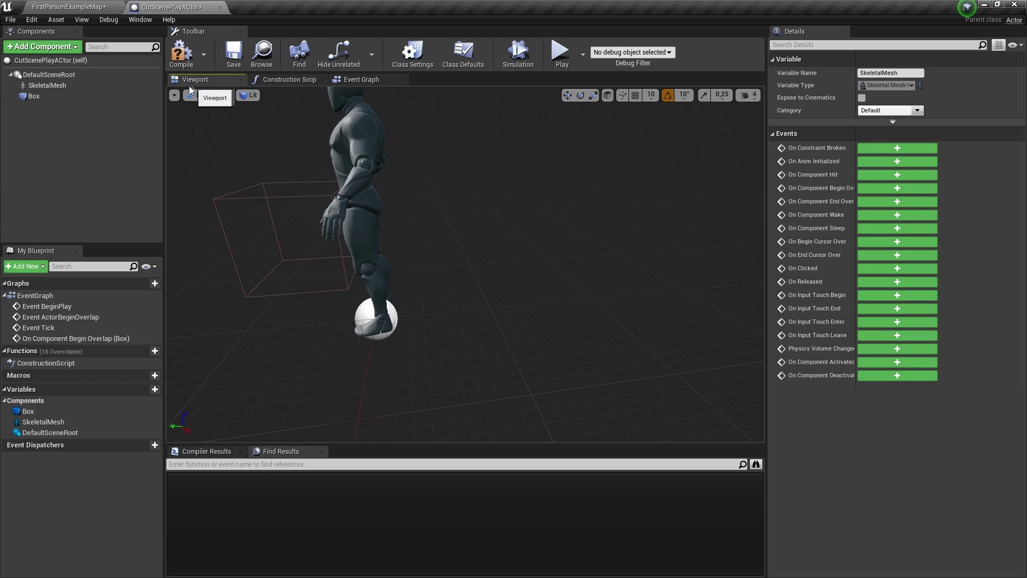
{"action": "left_click", "coordinate": [366, 87]}
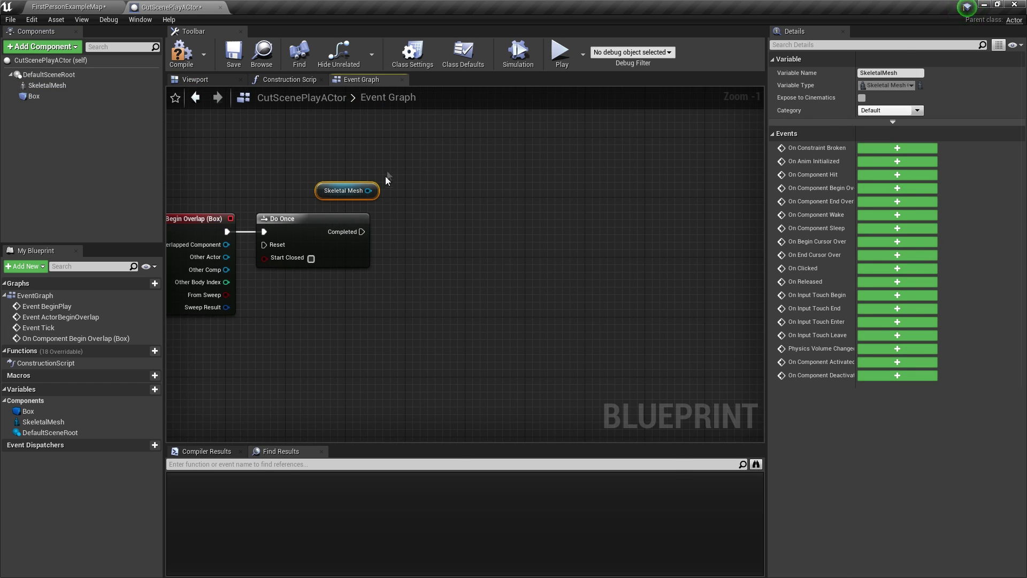
{"action": "left_click_drag", "start_coordinate": [369, 191], "coordinate": [466, 252]}
{"action": "type", "text": "play"}
{"action": "left_click", "coordinate": [530, 449]}
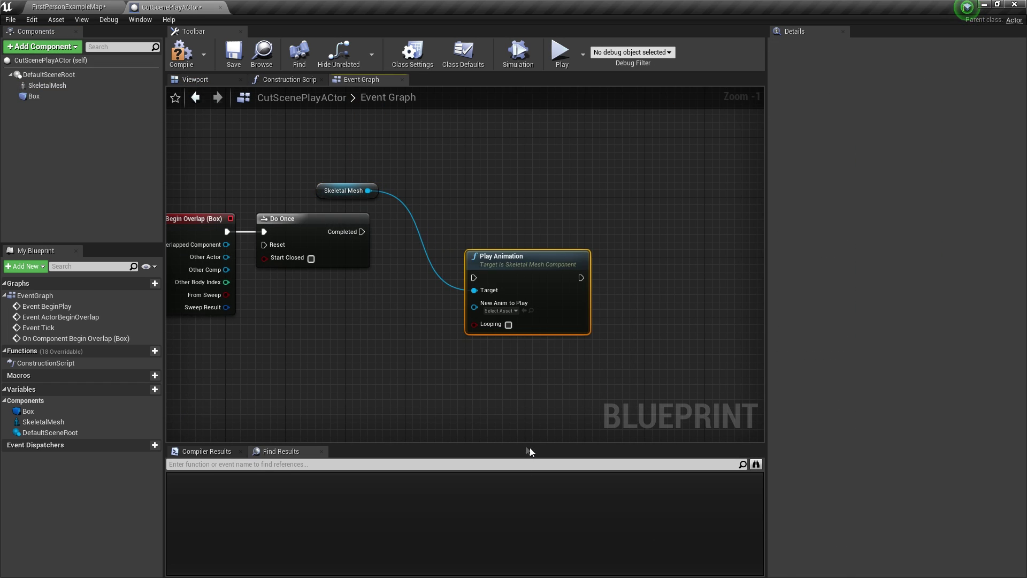
{"action": "left_click_drag", "start_coordinate": [494, 260], "coordinate": [451, 206]}
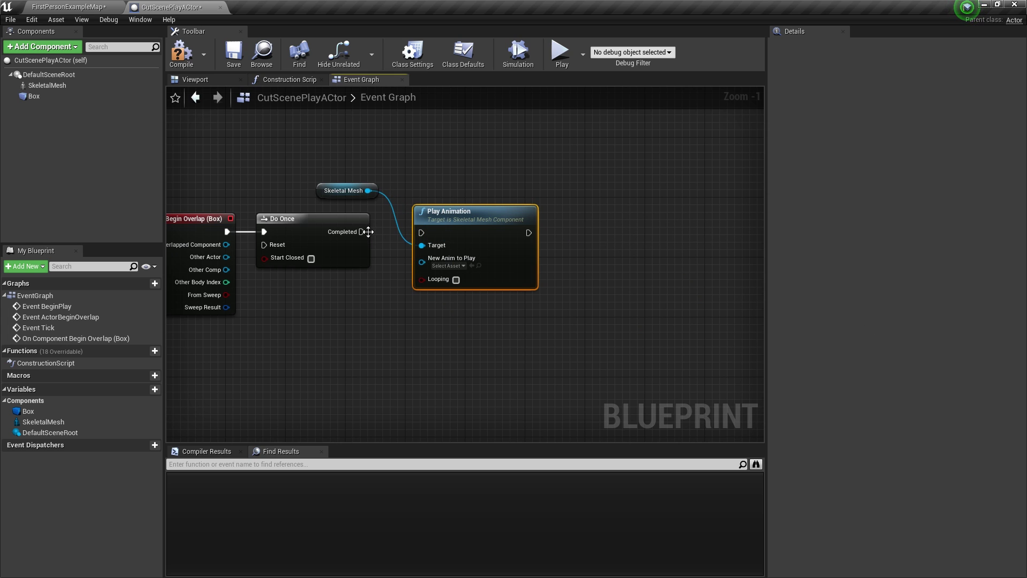
{"action": "left_click_drag", "start_coordinate": [361, 232], "coordinate": [431, 227]}
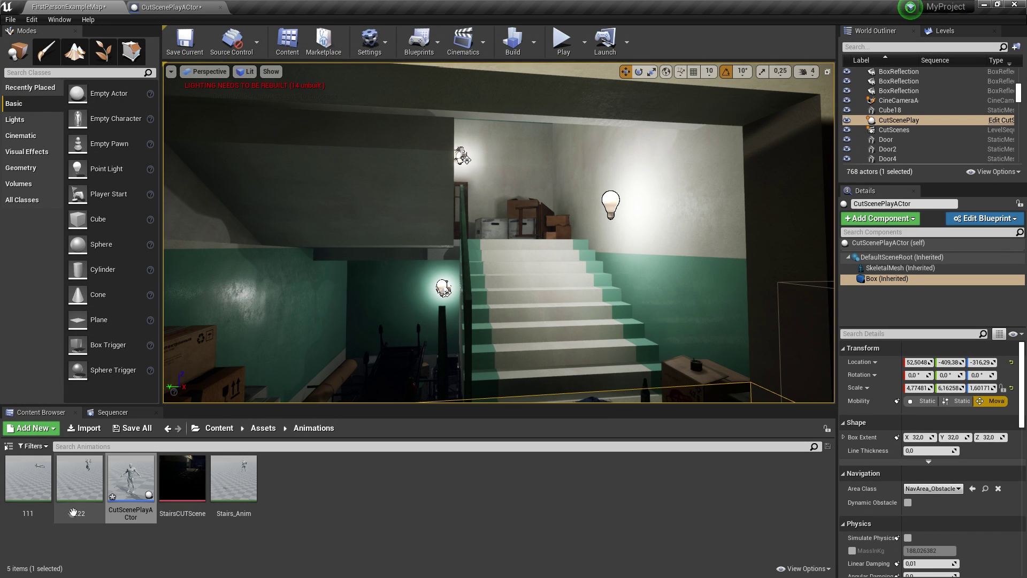
Step: Set Play Animation's New Anim to Play to 222, then return to the FirstPersonExampleMap level
{"action": "left_click", "coordinate": [176, 7]}
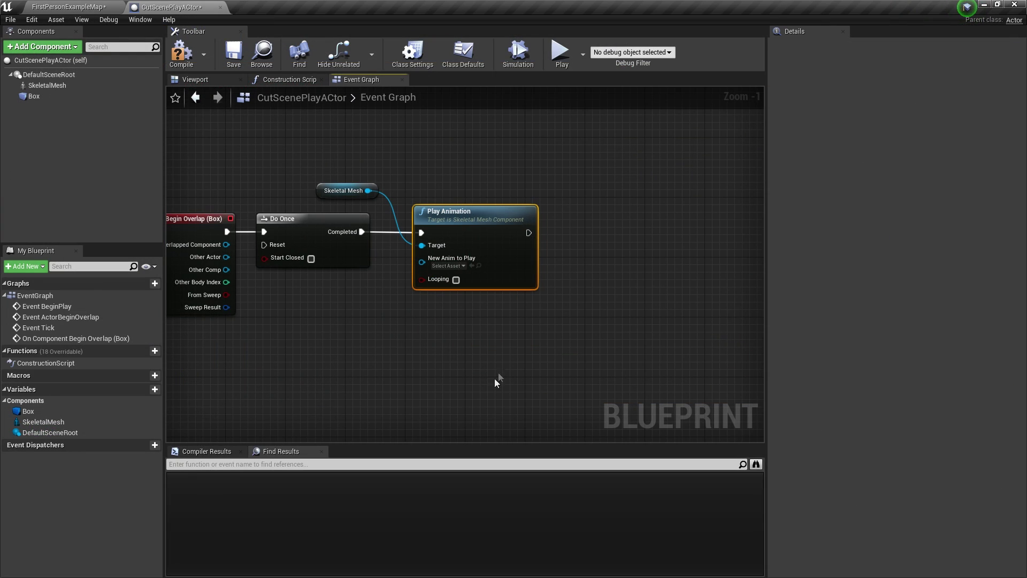
{"action": "left_click", "coordinate": [448, 265]}
{"action": "type", "text": "222"}
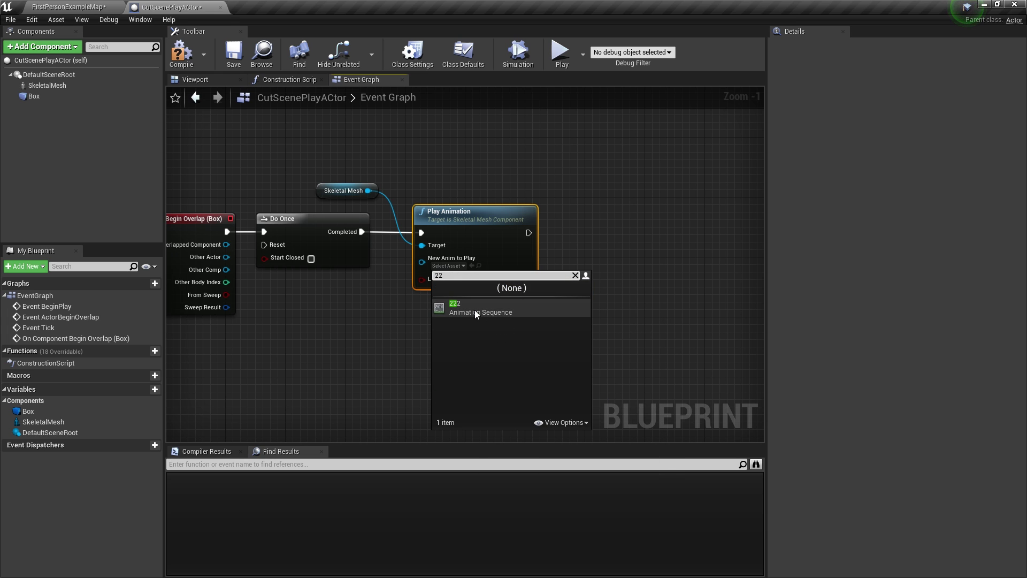
{"action": "left_click", "coordinate": [474, 309]}
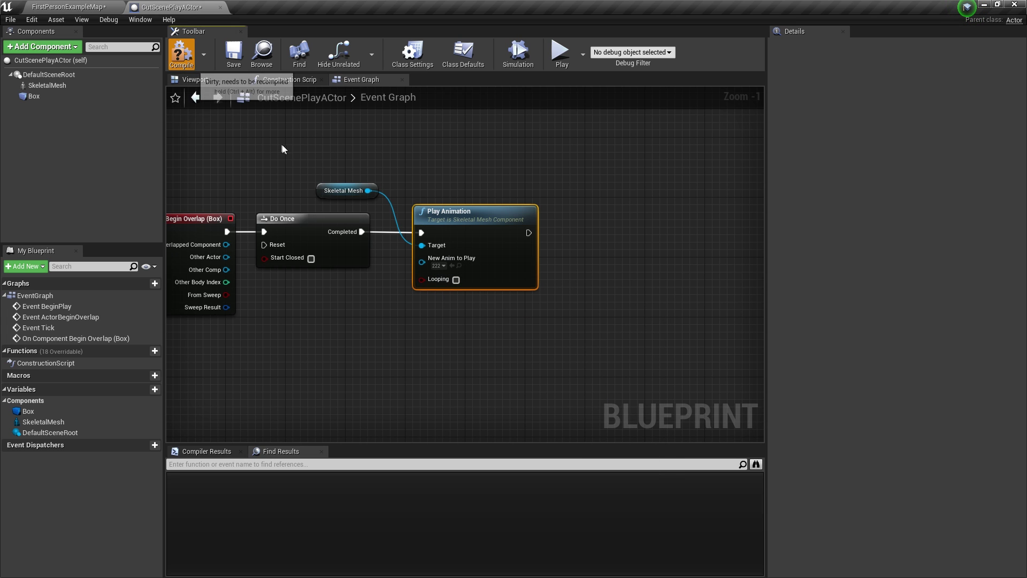
{"action": "left_click", "coordinate": [75, 7]}
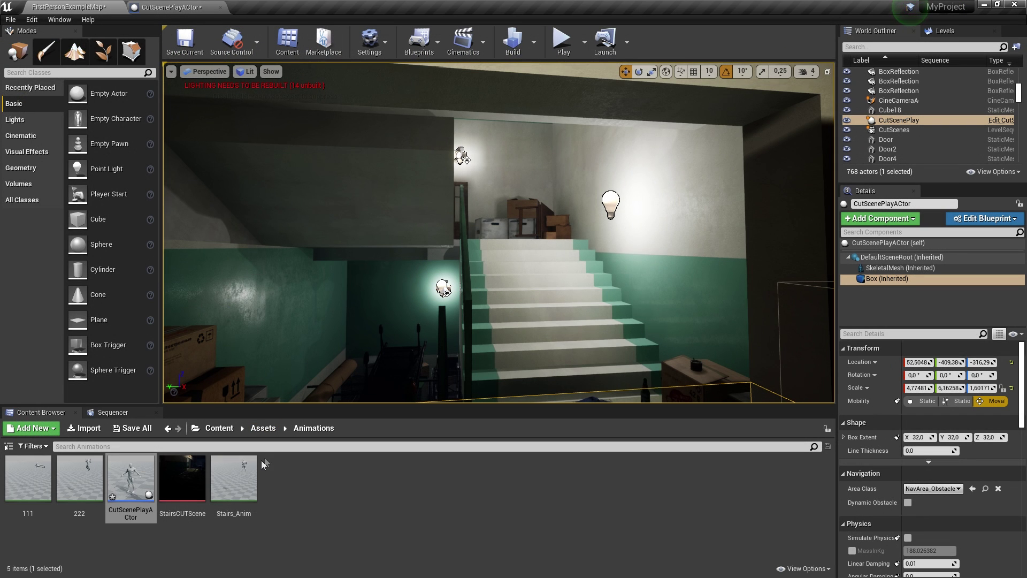
{"action": "left_click_drag", "start_coordinate": [79, 478], "coordinate": [588, 389]}
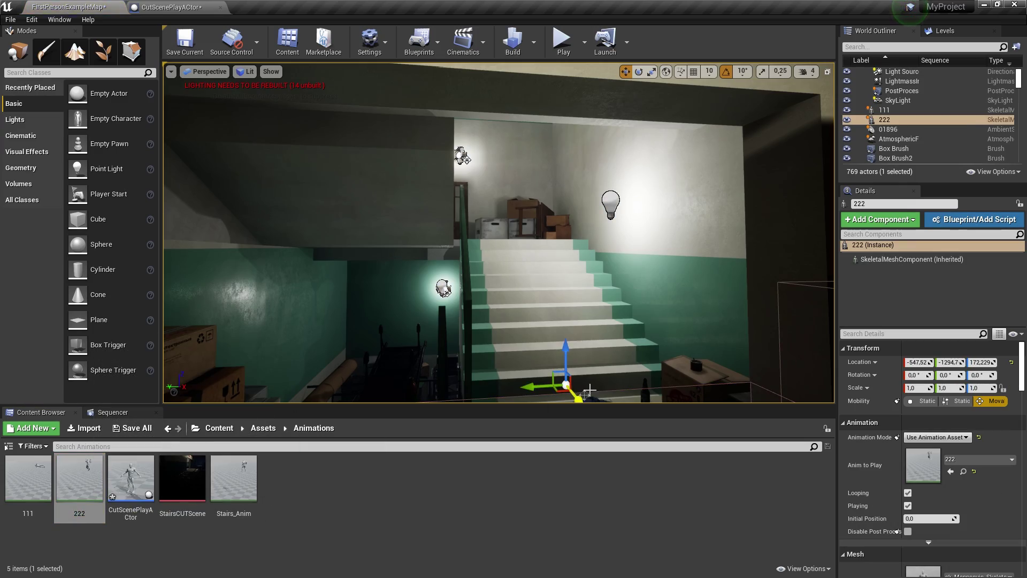
{"action": "key", "text": "f"}
{"action": "right_click_drag", "start_coordinate": [498, 233], "coordinate": [497, 232]}
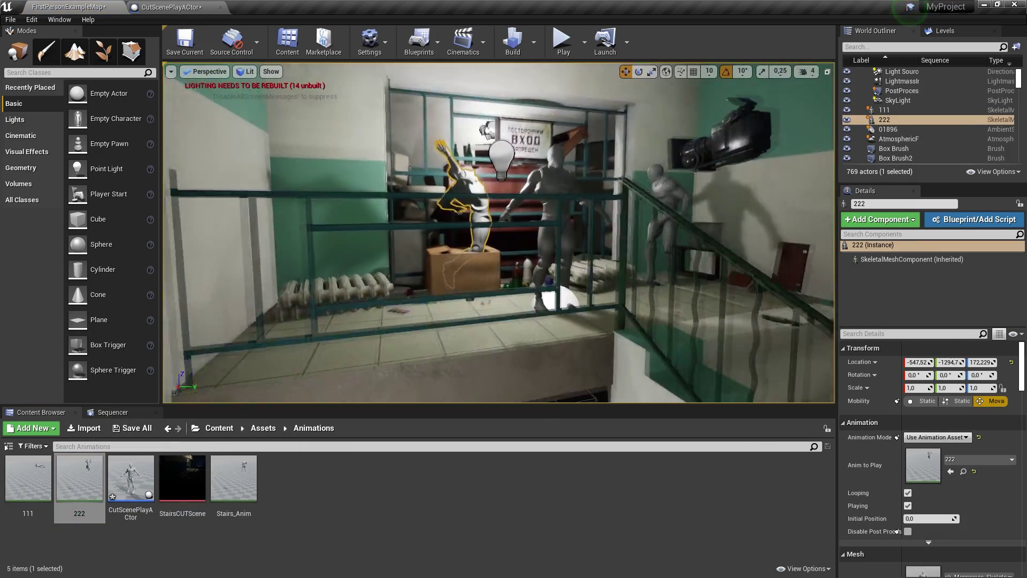
{"action": "right_click_drag", "start_coordinate": [596, 212], "coordinate": [514, 154]}
{"action": "key", "text": "Delete"}
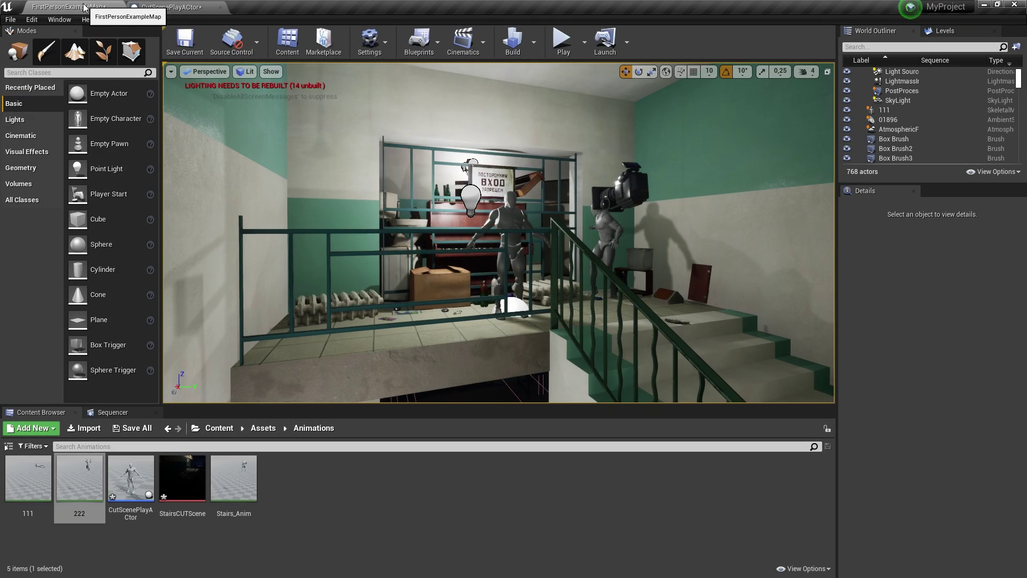
{"action": "left_click", "coordinate": [167, 7]}
{"action": "right_click_drag", "start_coordinate": [425, 251], "coordinate": [481, 250]}
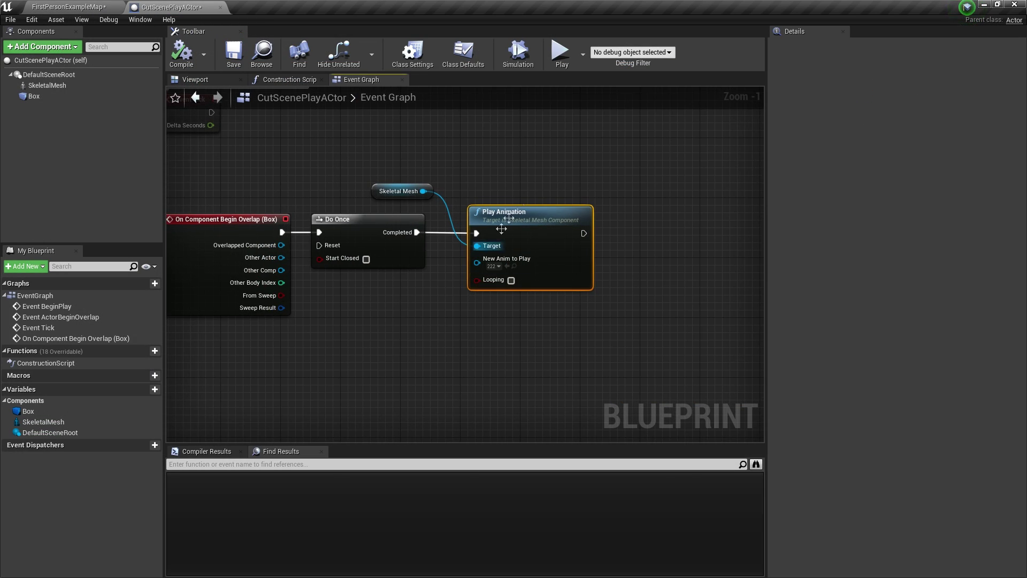
{"action": "left_click", "coordinate": [57, 7]}
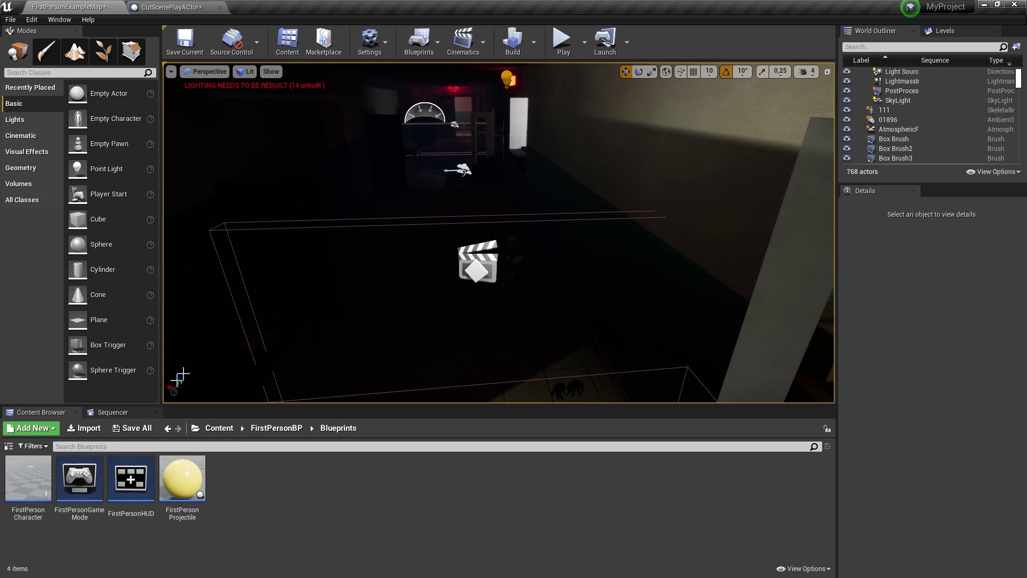
Step: Place a FirstPersonCharacter in the level and run a quick play-test
{"action": "left_click_drag", "start_coordinate": [28, 479], "coordinate": [421, 267]}
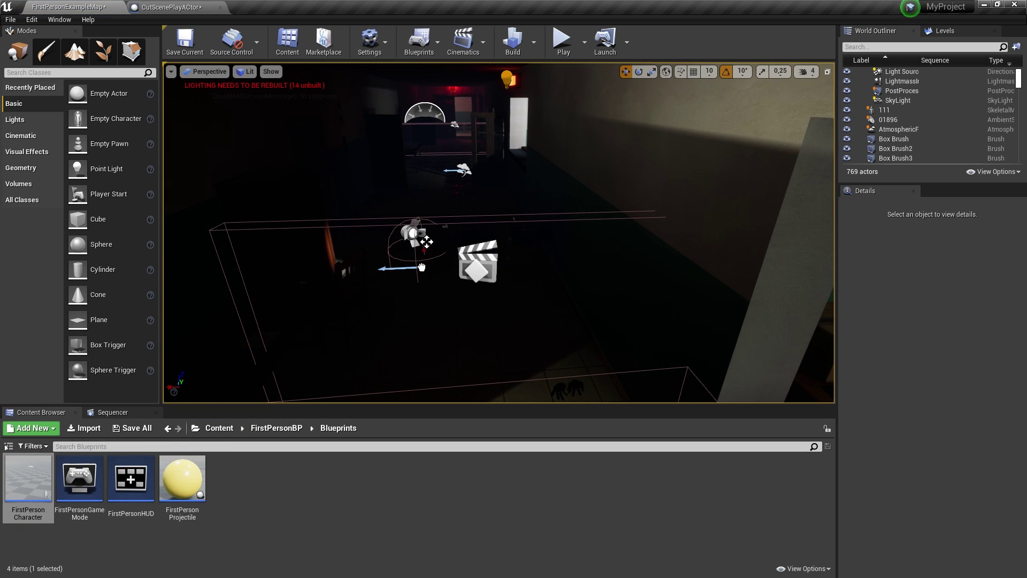
{"action": "left_click", "coordinate": [562, 39]}
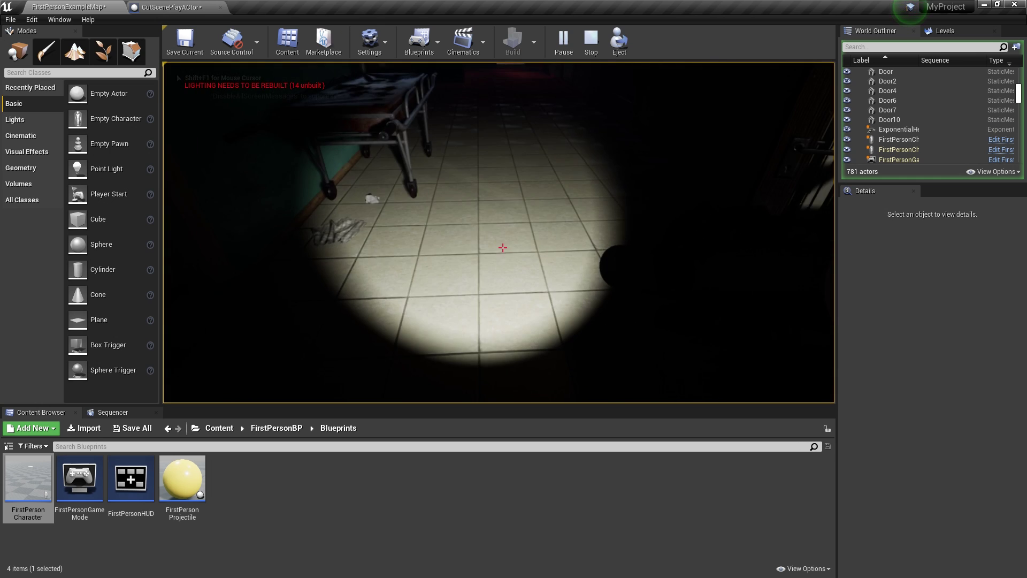
{"action": "key", "text": "shift+F1"}
{"action": "key", "text": "Escape"}
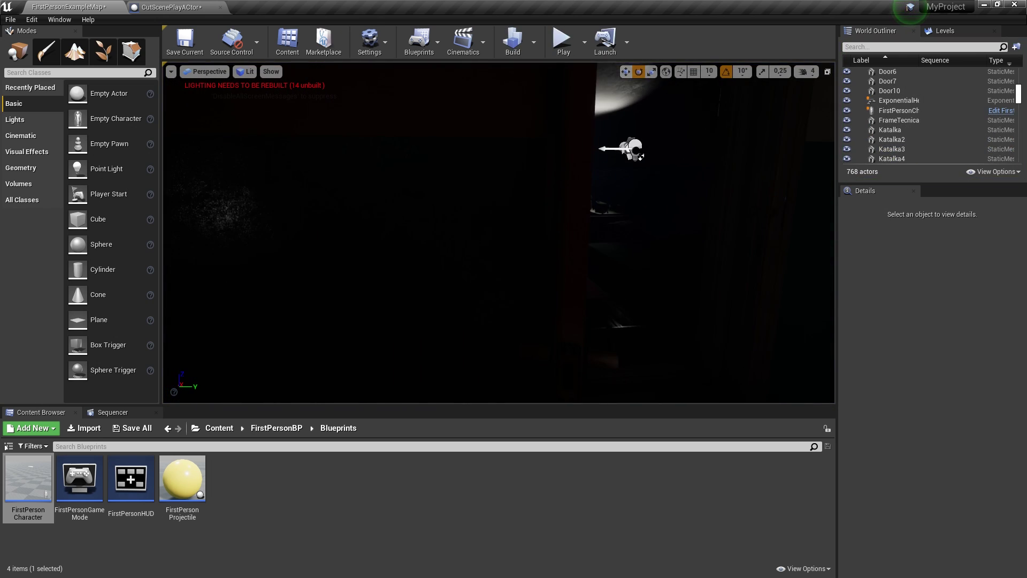
{"action": "mouse_move", "coordinate": [498, 233]}
{"action": "right_mouse_down"}
{"action": "mouse_move", "coordinate": [375, 225]}
{"action": "mouse_move", "coordinate": [534, 225]}
{"action": "right_mouse_up"}
Step: Set the placed character's Auto Possess Player to Player 0 via a 'poss' Details search
{"action": "left_click", "coordinate": [552, 205]}
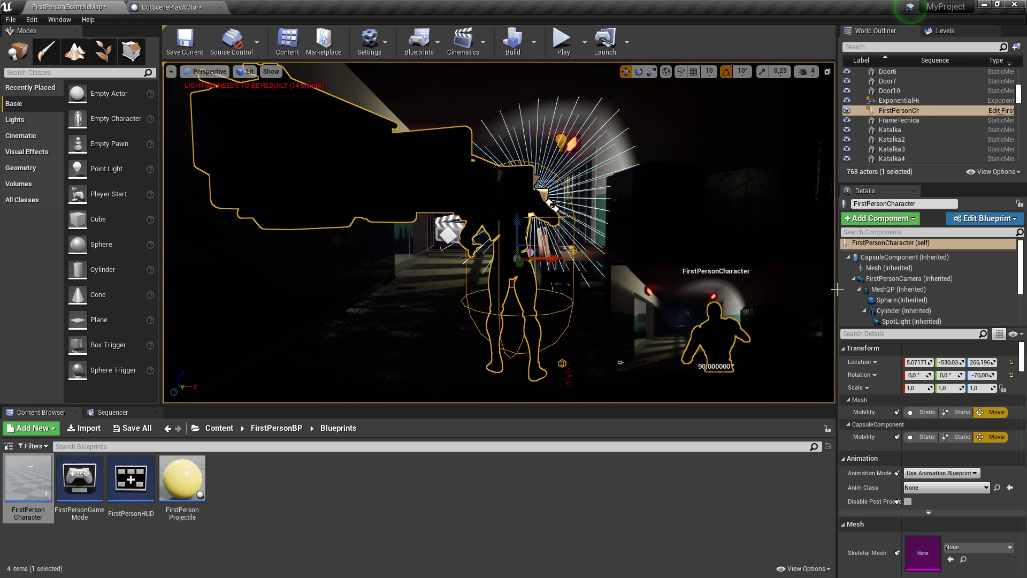
{"action": "scroll", "coordinate": [931, 425], "scroll_direction": "down", "scroll_amount": 3}
{"action": "left_click", "coordinate": [949, 232]}
{"action": "type", "text": "o"}
{"action": "key", "text": "BackSpace"}
{"action": "left_click", "coordinate": [873, 333]}
{"action": "type", "text": "po"}
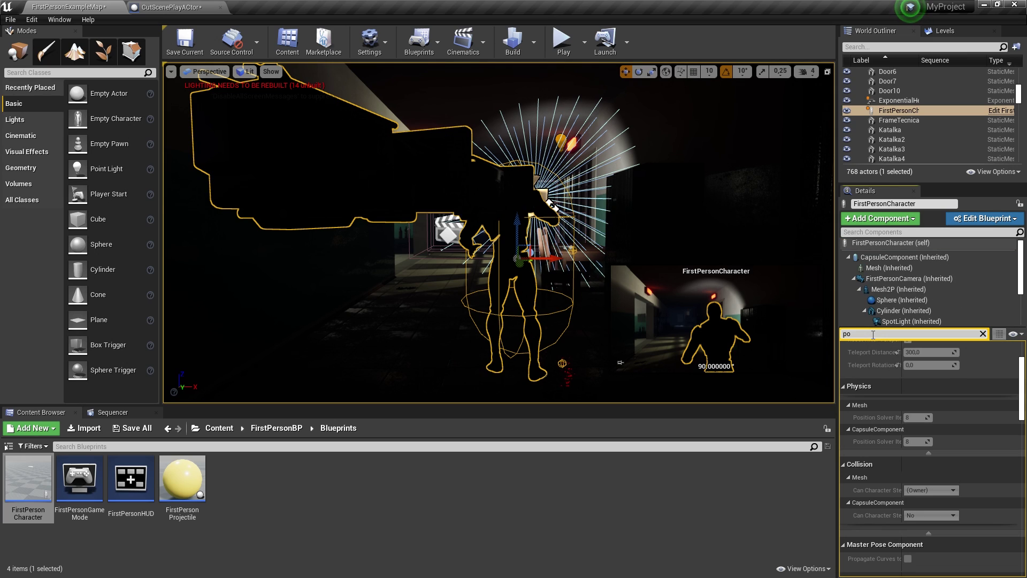
{"action": "type", "text": "ss"}
{"action": "left_click", "coordinate": [929, 362]}
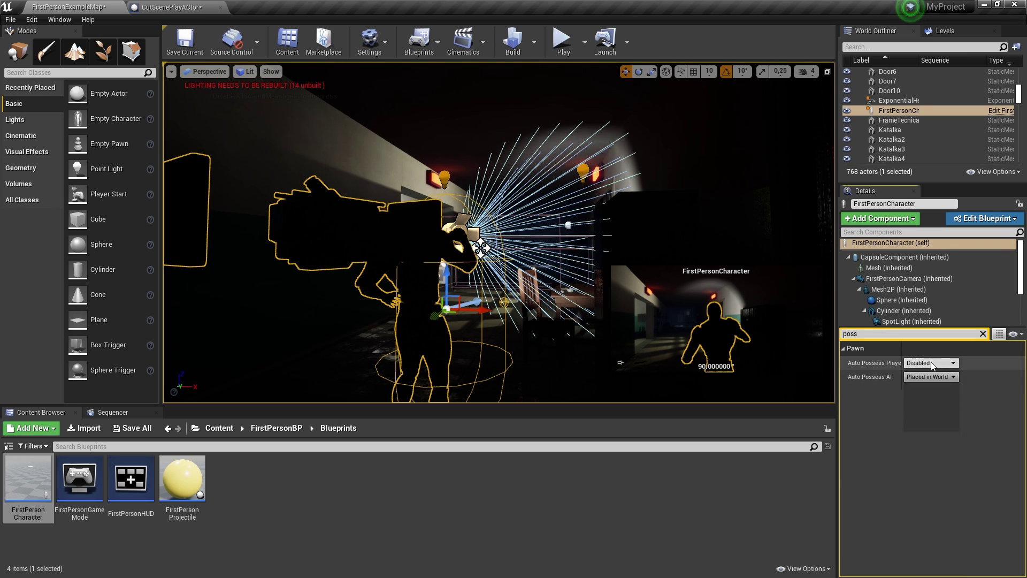
{"action": "left_click", "coordinate": [916, 379]}
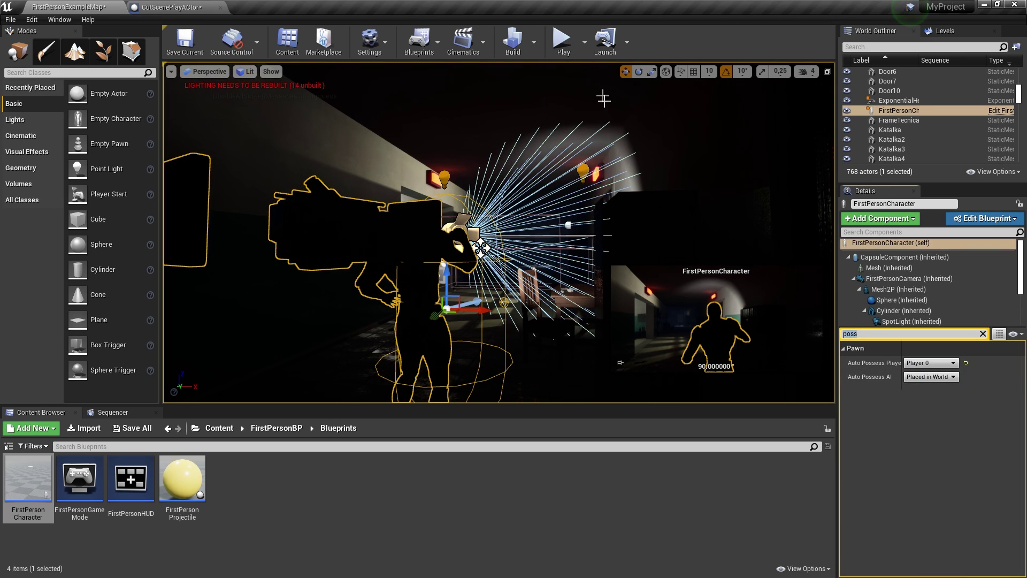
Step: Play-test as the possessed first-person character, stop, and fly the view to the stair landing
{"action": "left_click", "coordinate": [563, 43]}
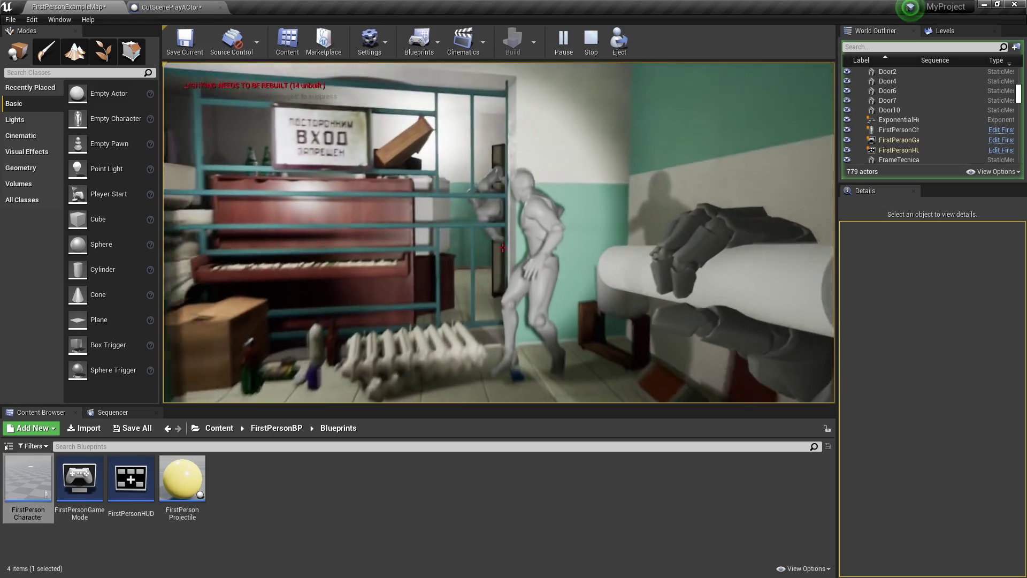
{"action": "key", "text": "Escape"}
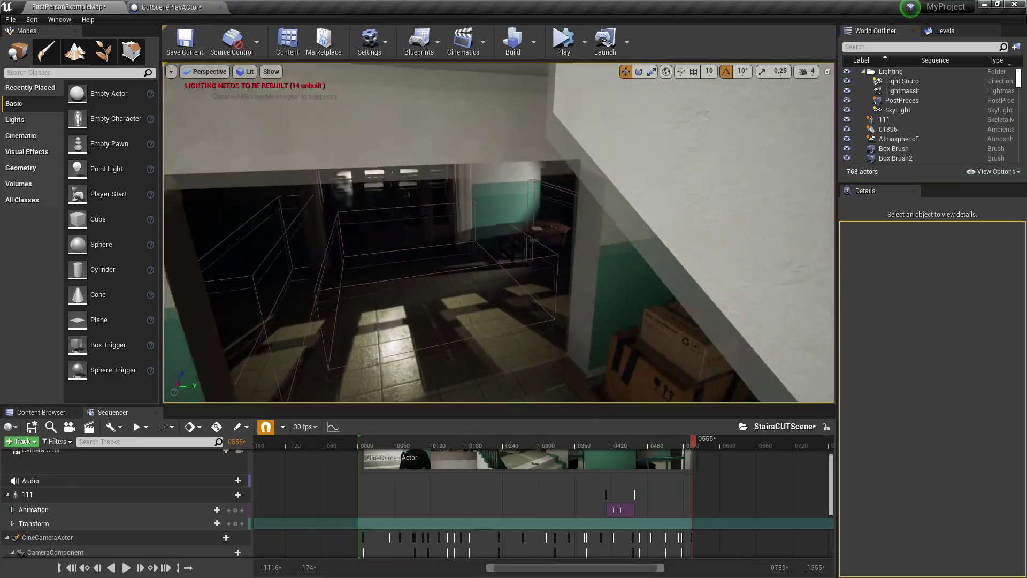
{"action": "right_click_drag", "start_coordinate": [457, 397], "coordinate": [458, 398]}
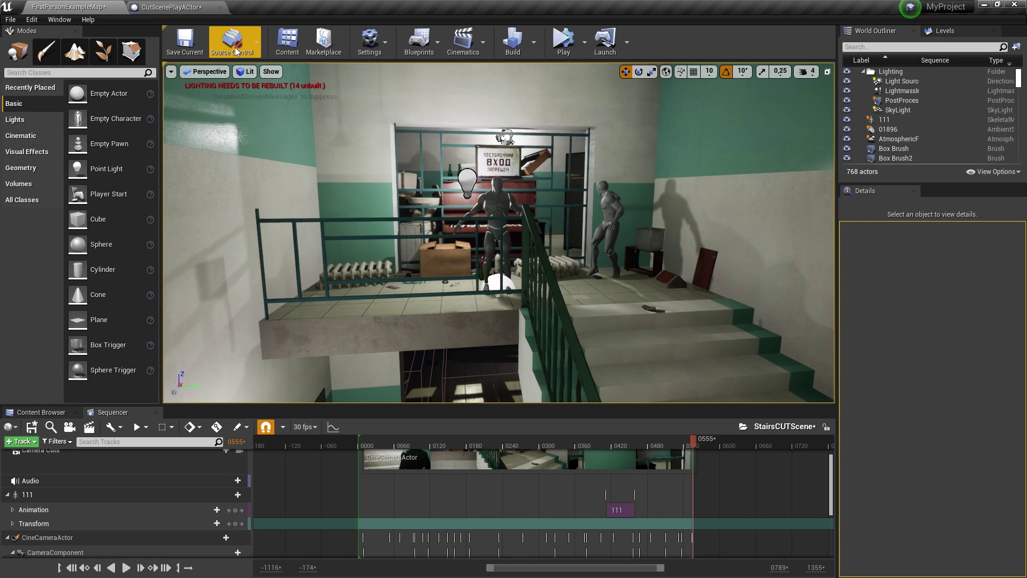
Step: Tick Looping on the Play Animation node in the CutScenePlayActor Event Graph
{"action": "left_click", "coordinate": [174, 7]}
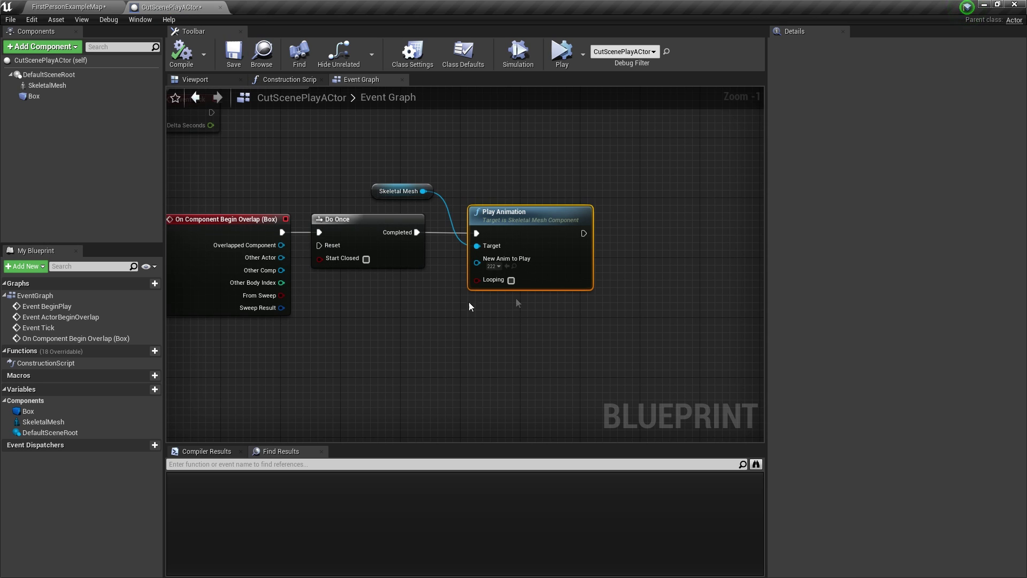
{"action": "left_click", "coordinate": [510, 280]}
{"action": "right_click_drag", "start_coordinate": [309, 249], "coordinate": [328, 241]}
{"action": "scroll", "coordinate": [328, 240], "scroll_direction": "down", "scroll_amount": 2}
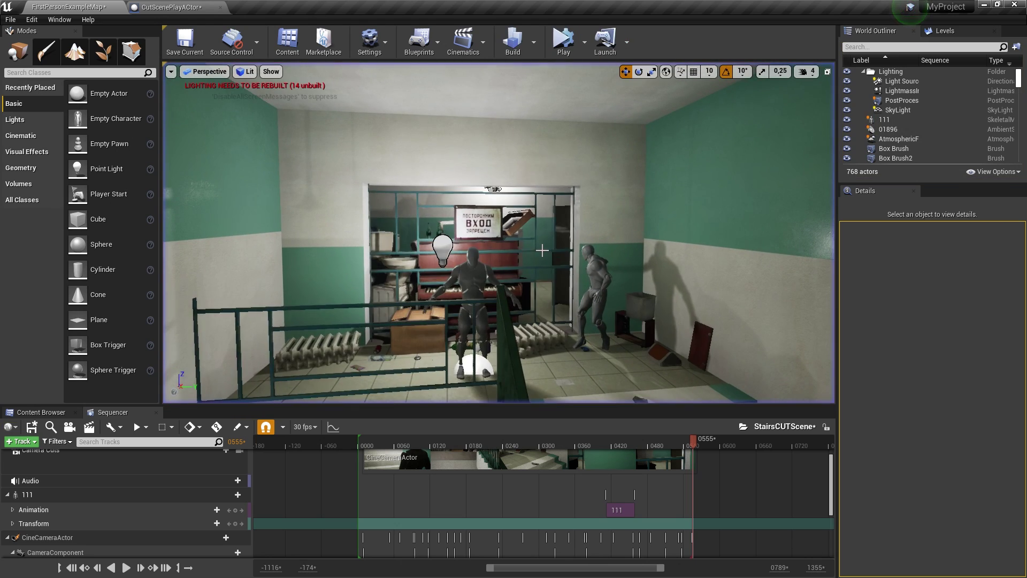
Step: Move the cutscene character's skeletal mesh down to the lower floor and simulate to check it
{"action": "right_click_drag", "start_coordinate": [542, 249], "coordinate": [542, 300]}
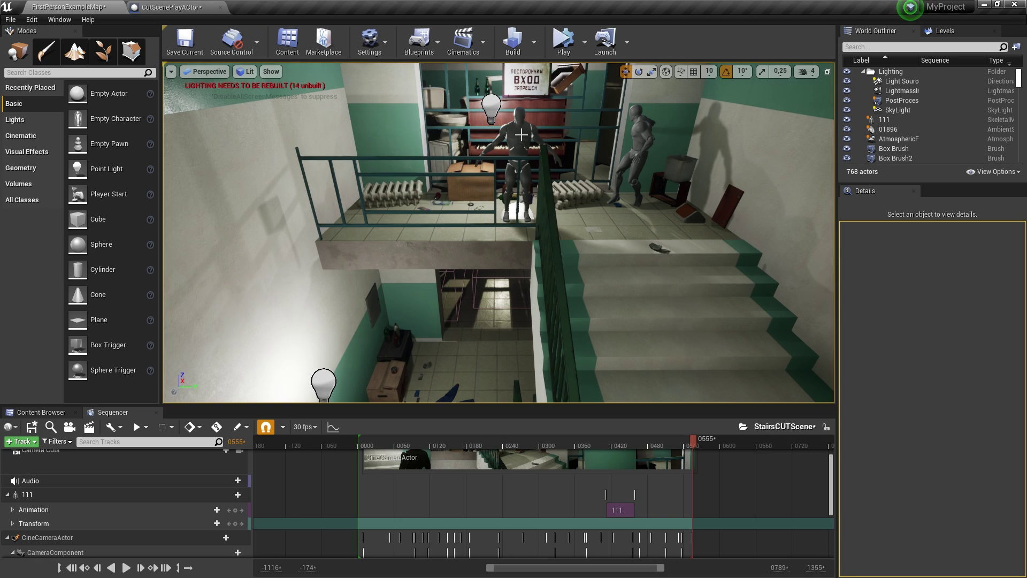
{"action": "left_click", "coordinate": [521, 134]}
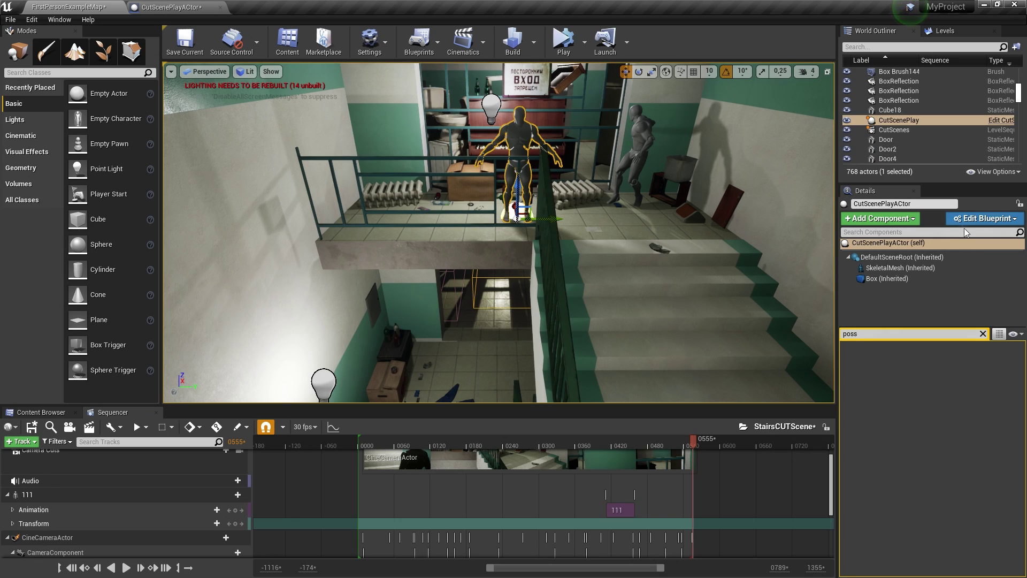
{"action": "left_click", "coordinate": [883, 269]}
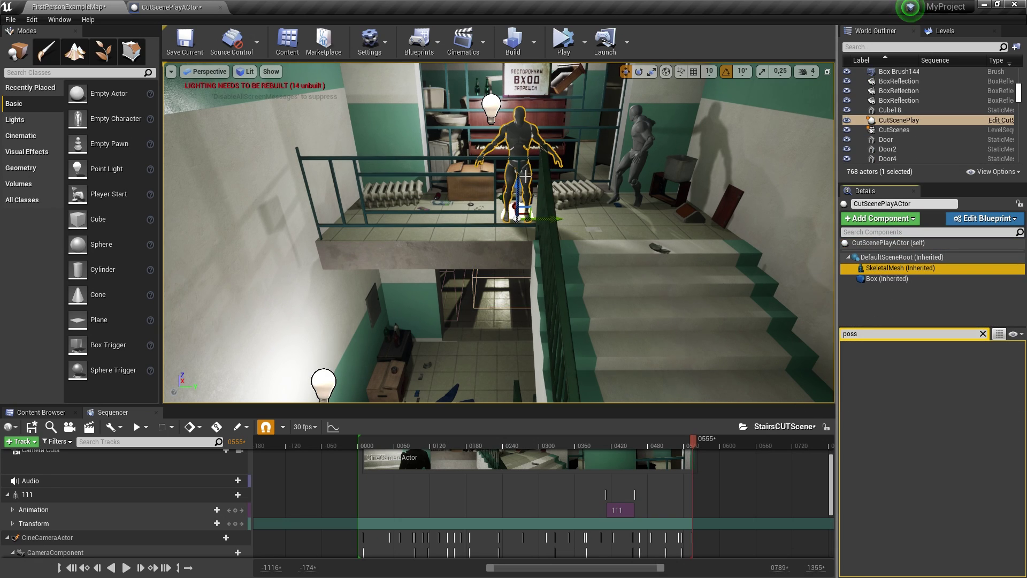
{"action": "left_click_drag", "start_coordinate": [519, 189], "coordinate": [519, 361]}
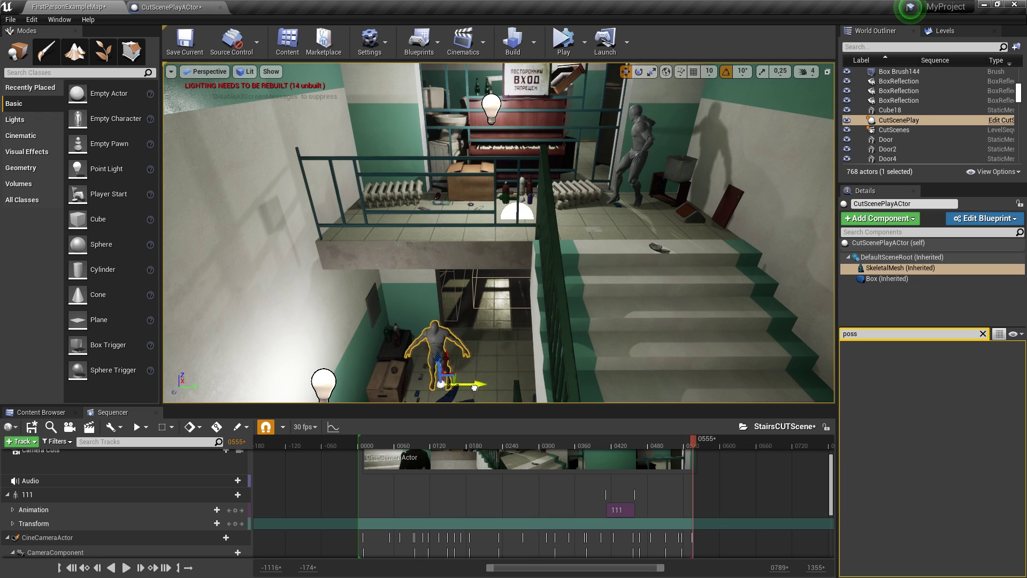
{"action": "left_click", "coordinate": [566, 53]}
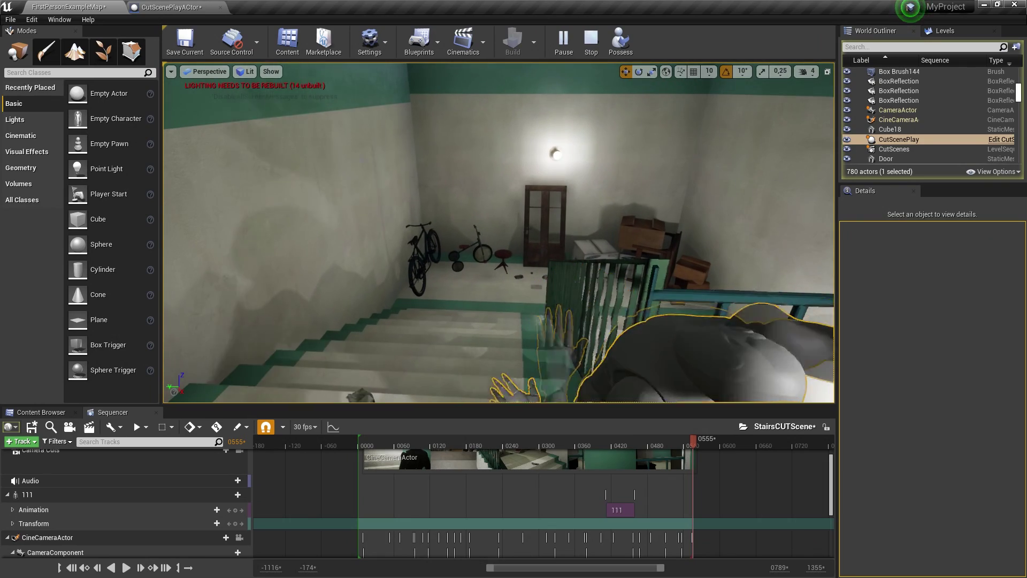
{"action": "key", "text": "Escape"}
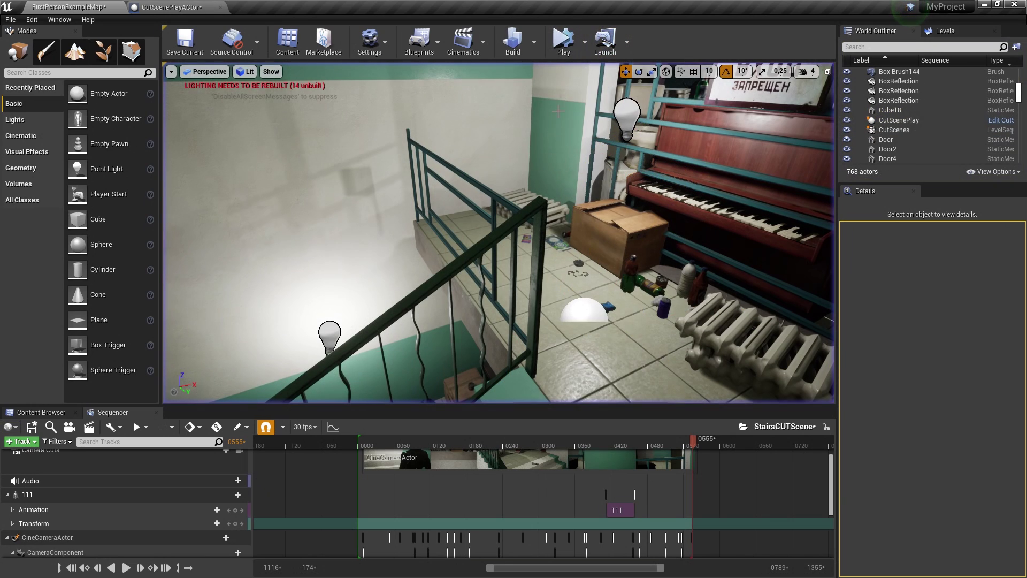
Step: Review the CutScenePlayActor graph, then play the level in the Selected Viewport
{"action": "left_click", "coordinate": [174, 7]}
{"action": "right_click_drag", "start_coordinate": [496, 327], "coordinate": [527, 226]}
{"action": "right_click", "coordinate": [538, 234]}
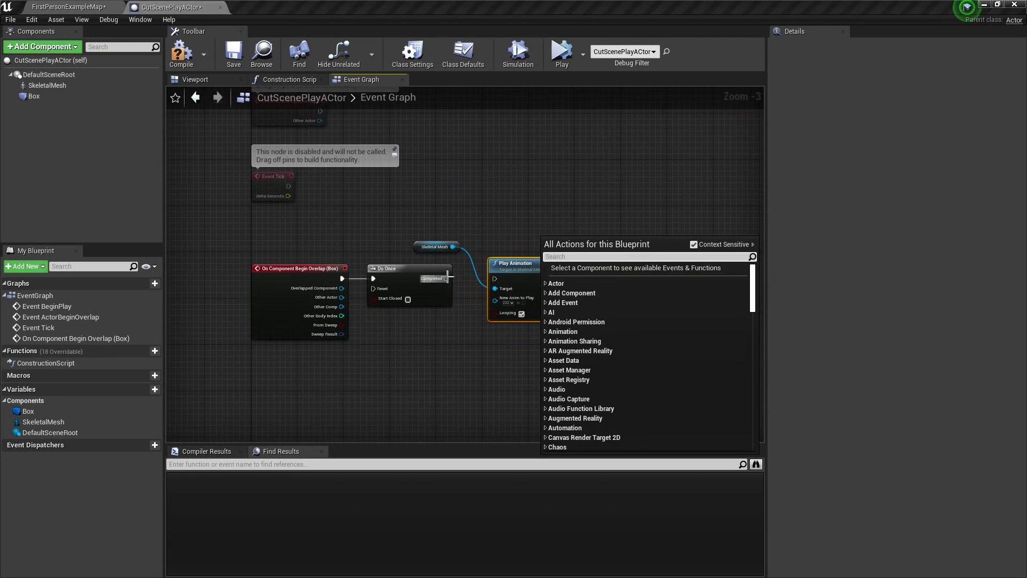
{"action": "left_click_drag", "start_coordinate": [446, 278], "coordinate": [482, 283]}
{"action": "left_click", "coordinate": [582, 50]}
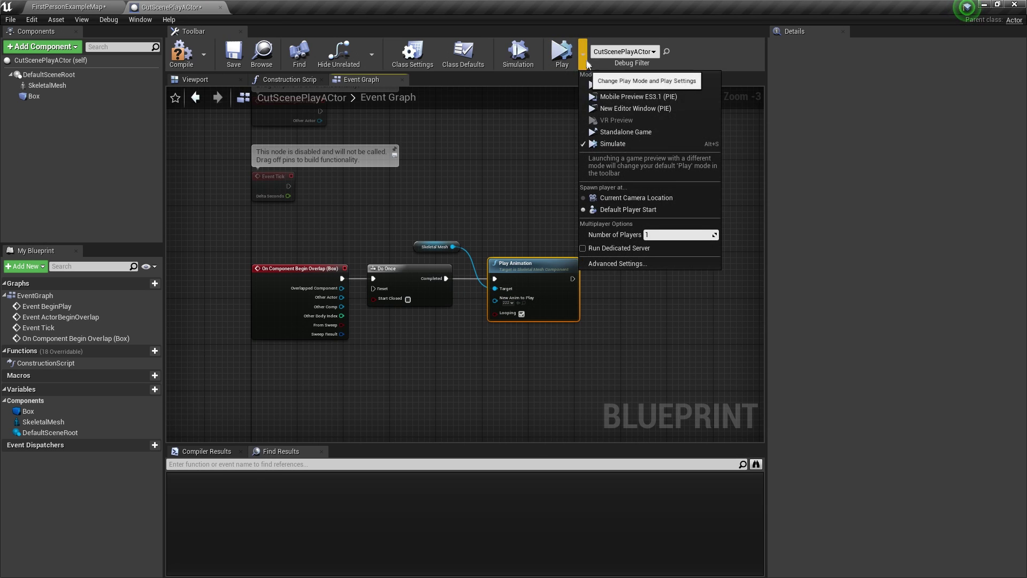
{"action": "left_click", "coordinate": [605, 143]}
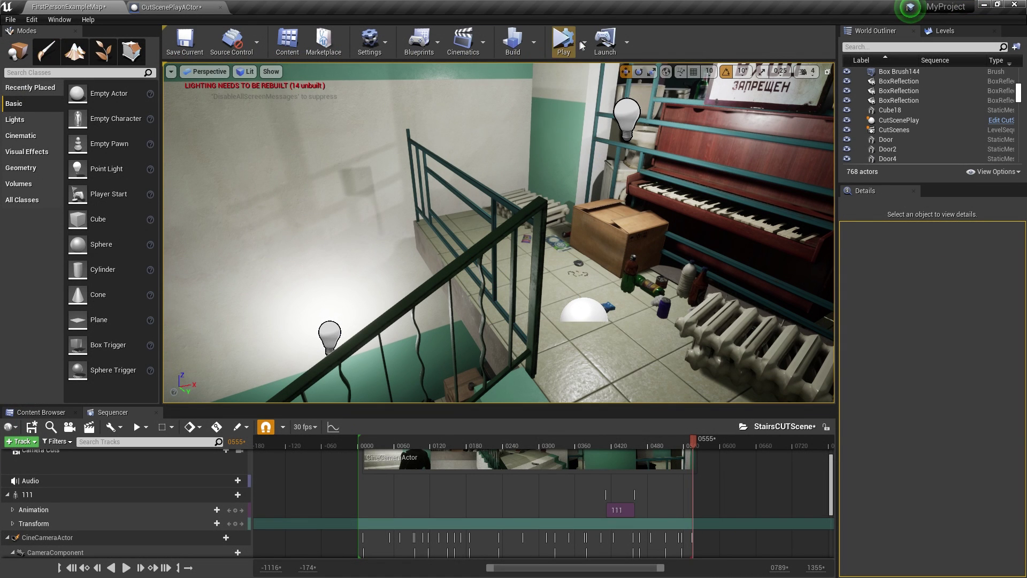
{"action": "left_click", "coordinate": [583, 43]}
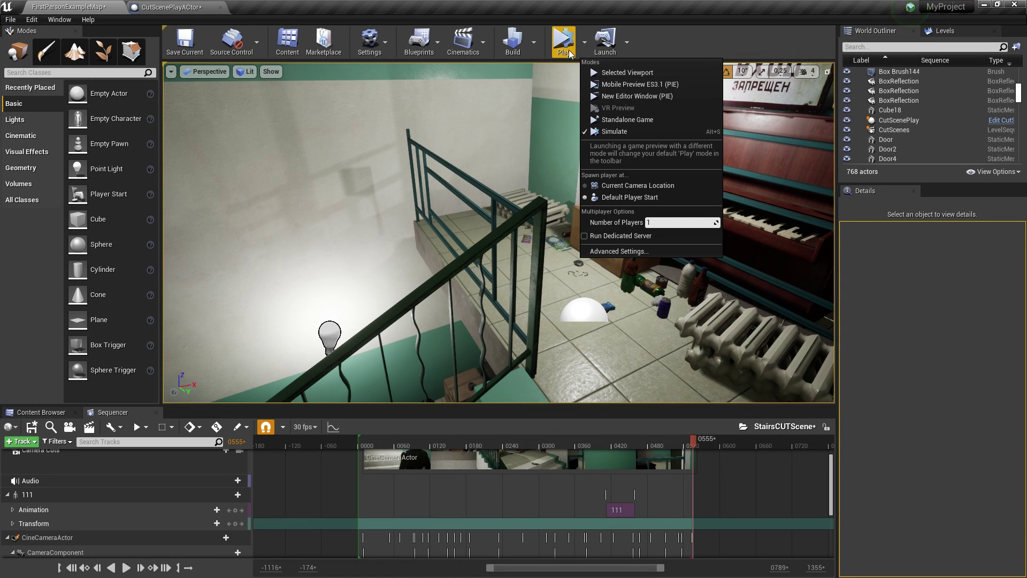
{"action": "left_click", "coordinate": [617, 73]}
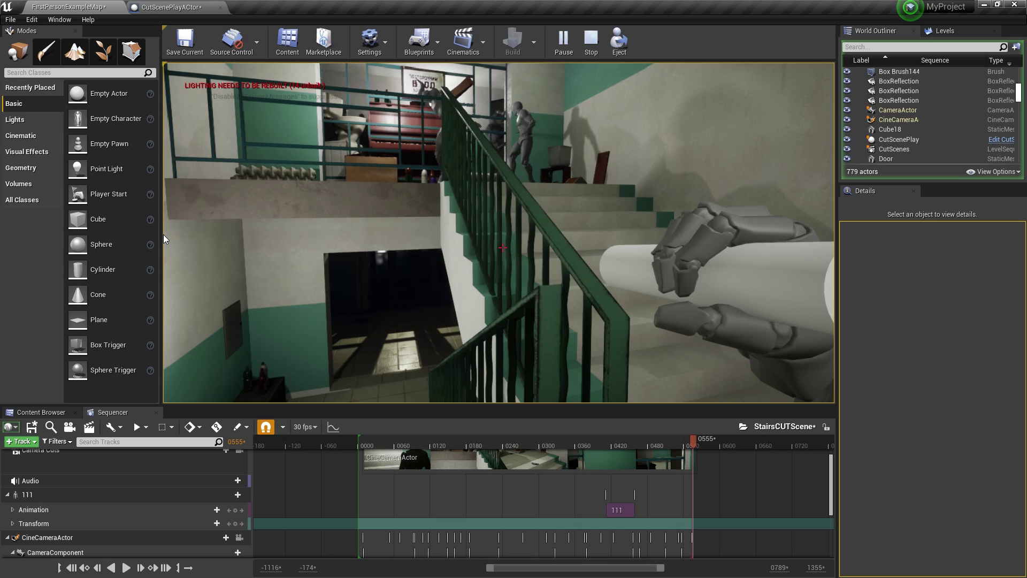
Step: Stop the play session and hide the SkeletalMesh component by default via its Visibility setting
{"action": "key", "text": "Escape"}
{"action": "left_click", "coordinate": [169, 7]}
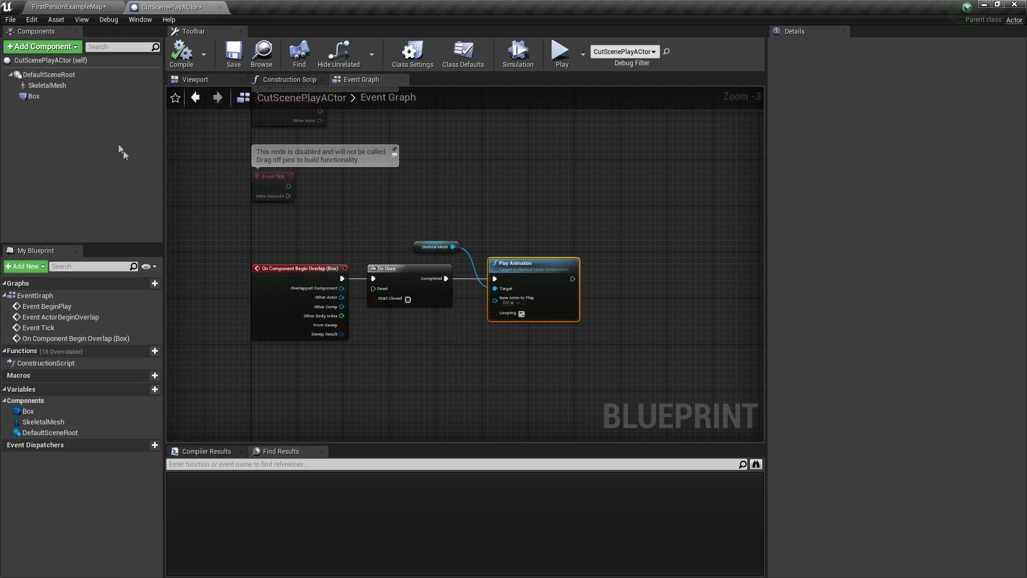
{"action": "left_click", "coordinate": [47, 85]}
{"action": "left_click", "coordinate": [860, 44]}
{"action": "type", "text": "vis"}
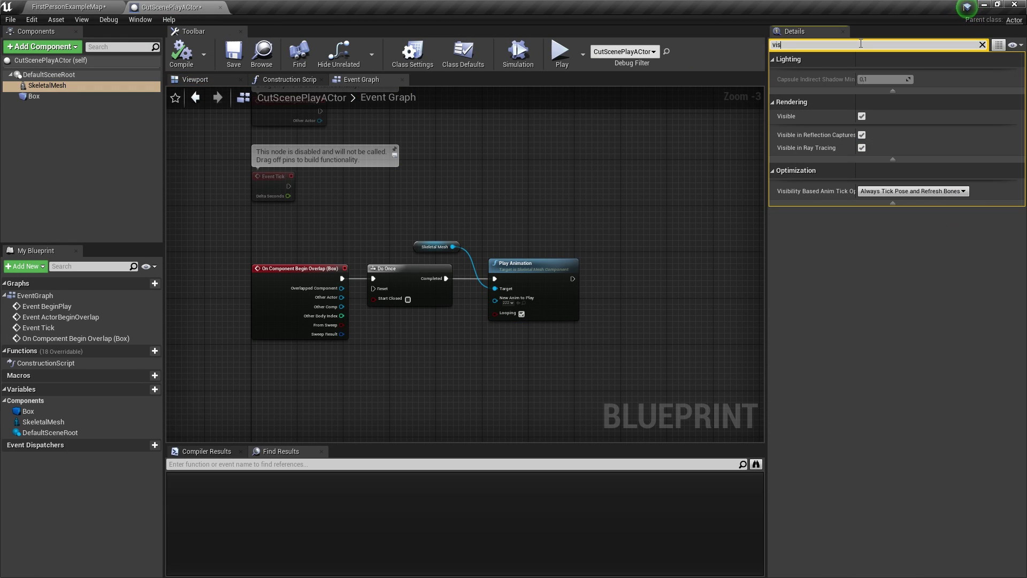
{"action": "left_click", "coordinate": [861, 116]}
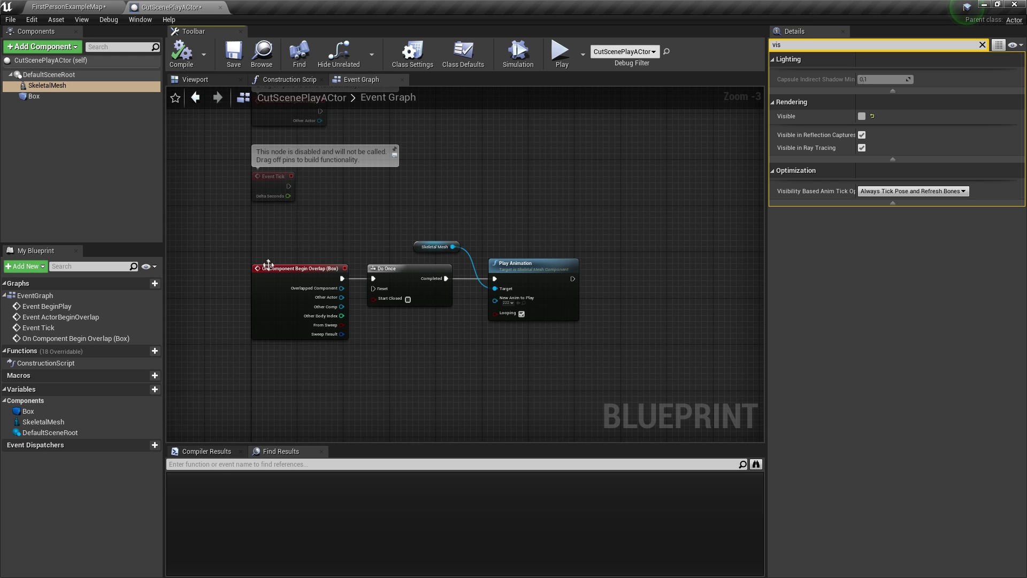
Step: Add a Set Visibility node on Skeletal Mesh with New Visibility ticked, running after Play Animation
{"action": "left_click_drag", "start_coordinate": [66, 86], "coordinate": [356, 298]}
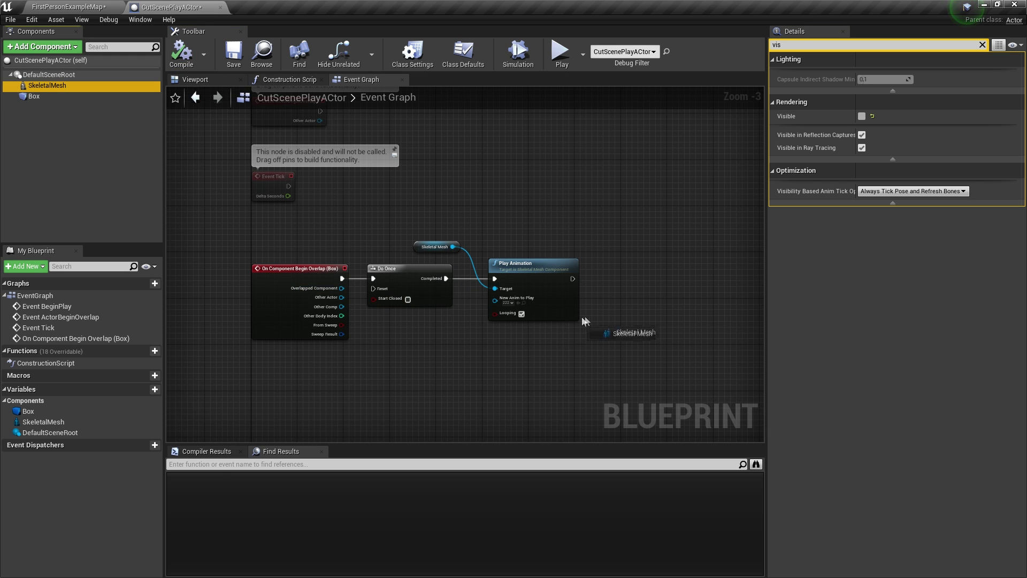
{"action": "mouse_move", "coordinate": [585, 321]}
{"action": "left_mouse_down"}
{"action": "mouse_move", "coordinate": [609, 282]}
{"action": "mouse_move", "coordinate": [559, 333]}
{"action": "left_mouse_up"}
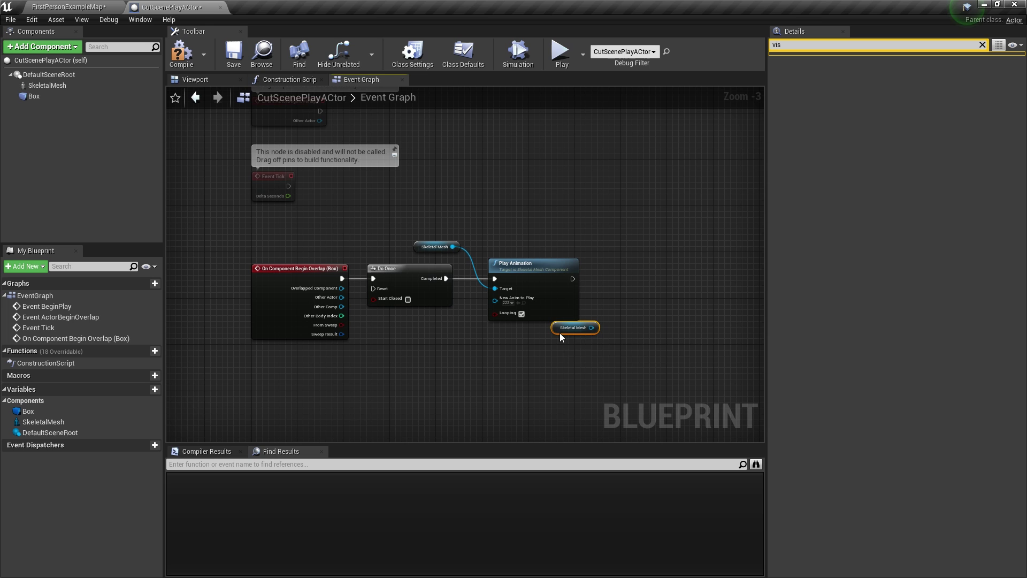
{"action": "scroll", "coordinate": [572, 278], "scroll_direction": "up", "scroll_amount": 3}
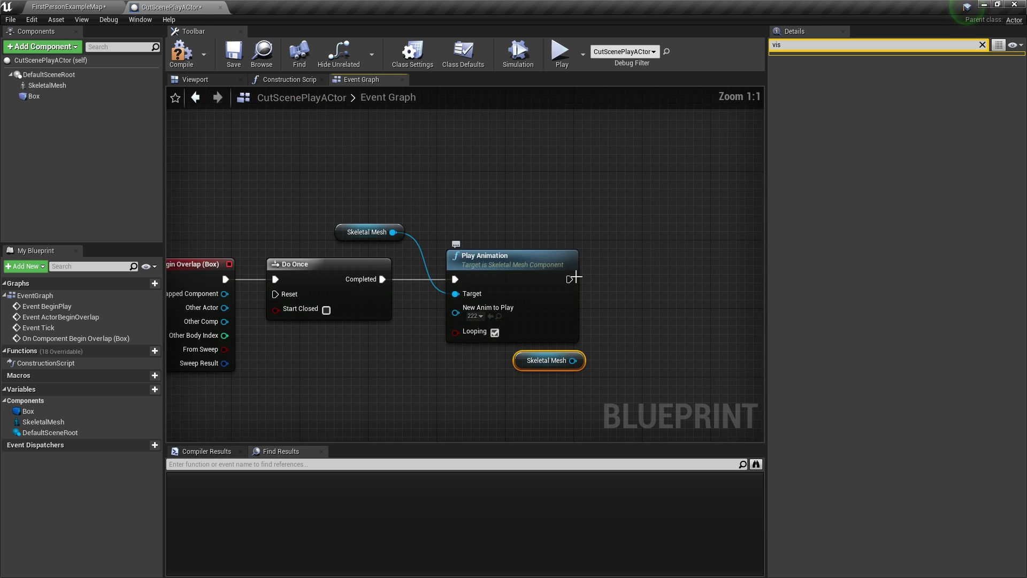
{"action": "left_click_drag", "start_coordinate": [574, 359], "coordinate": [654, 310]}
{"action": "type", "text": "s"}
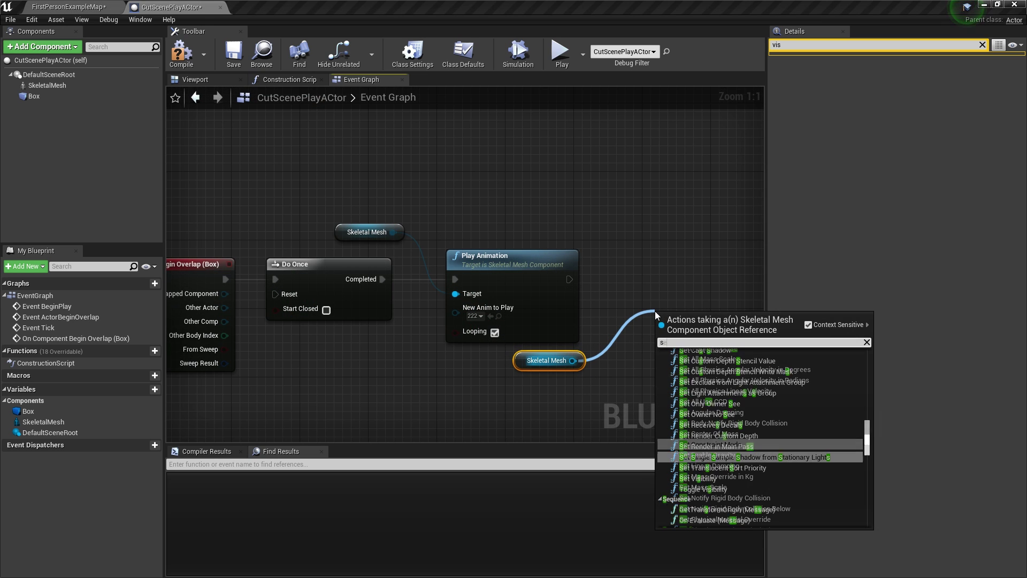
{"action": "type", "text": "et vi"}
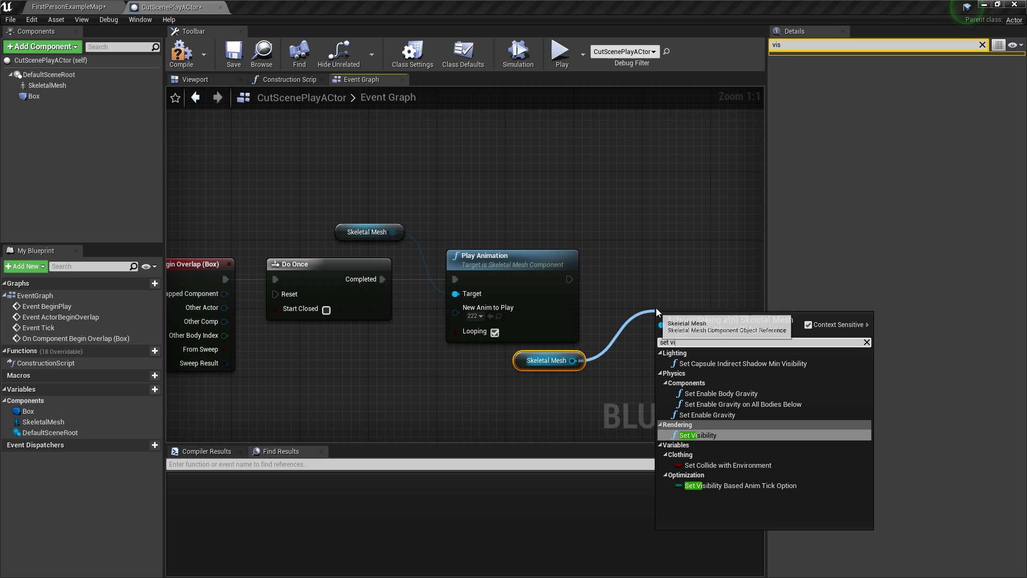
{"action": "left_click", "coordinate": [705, 436]}
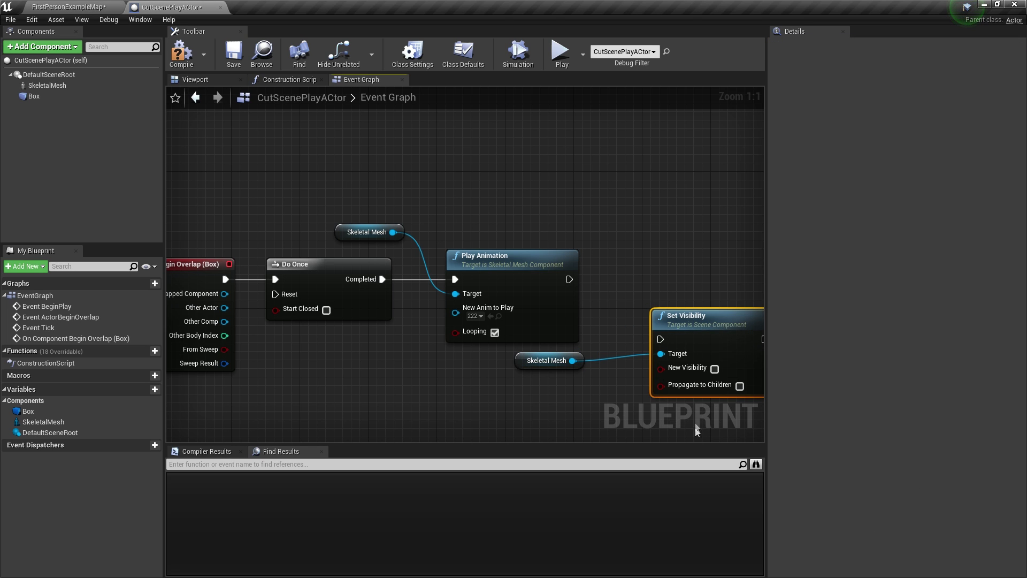
{"action": "left_click", "coordinate": [714, 368]}
{"action": "left_click_drag", "start_coordinate": [690, 317], "coordinate": [647, 257]}
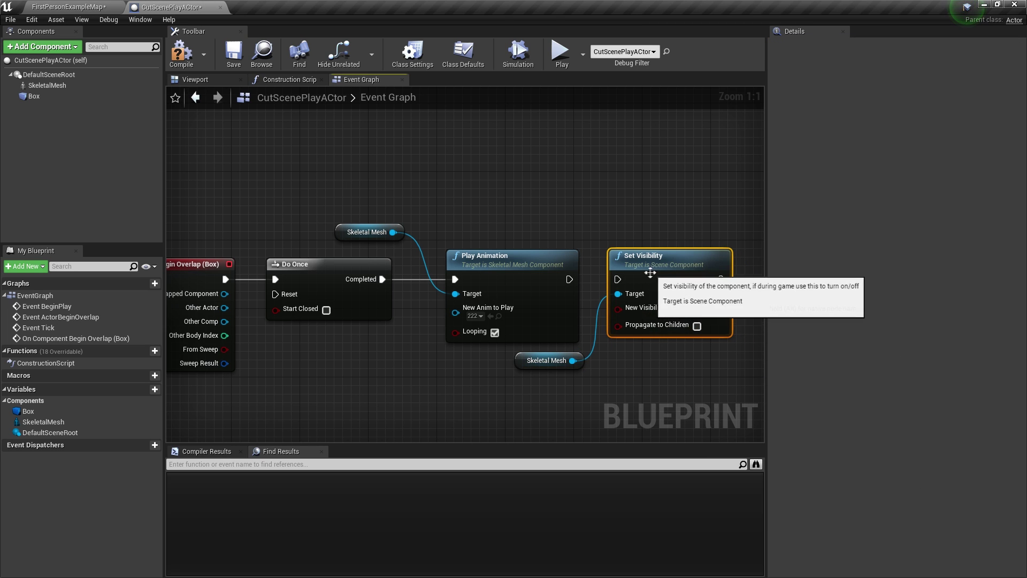
{"action": "left_click_drag", "start_coordinate": [569, 279], "coordinate": [574, 279]}
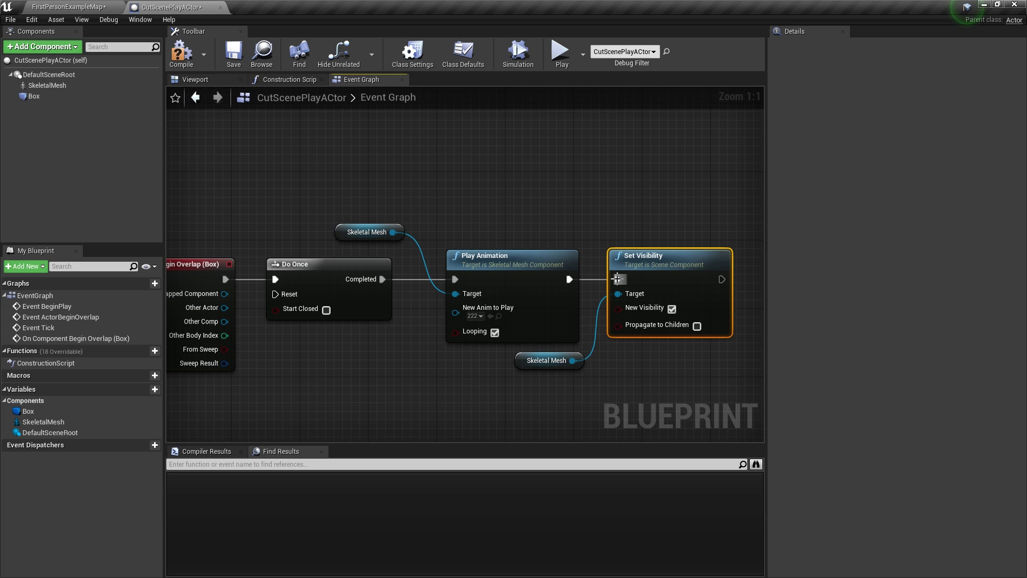
{"action": "right_click_drag", "start_coordinate": [676, 259], "coordinate": [503, 232]}
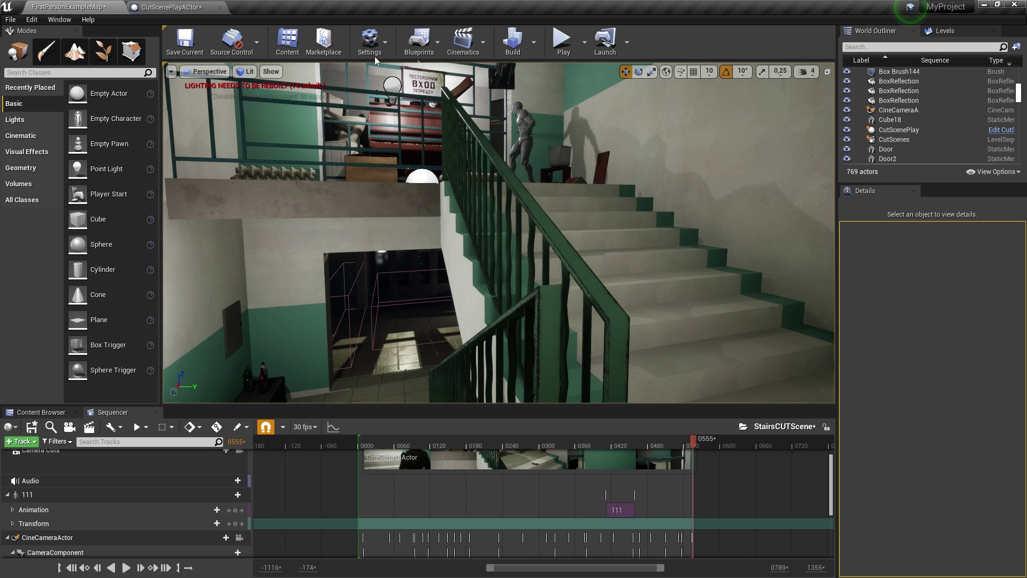
{"action": "left_click", "coordinate": [68, 7]}
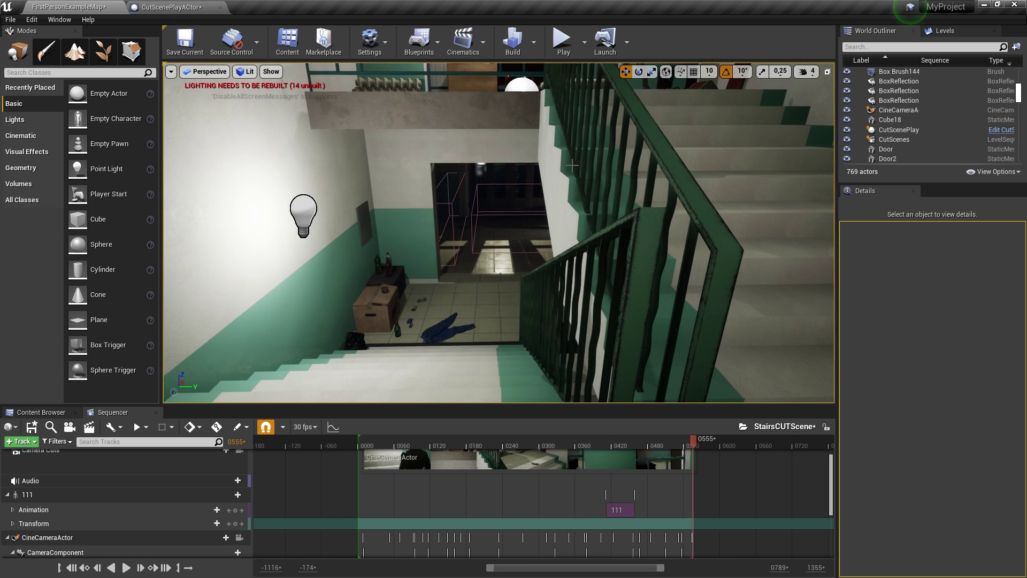
{"action": "left_click", "coordinate": [563, 39]}
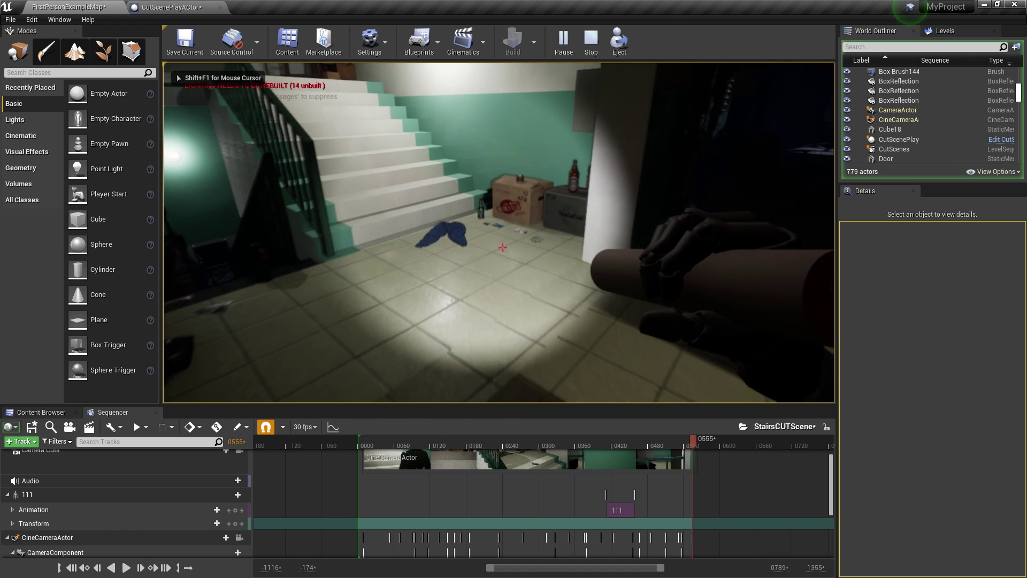
{"action": "key", "text": "Escape"}
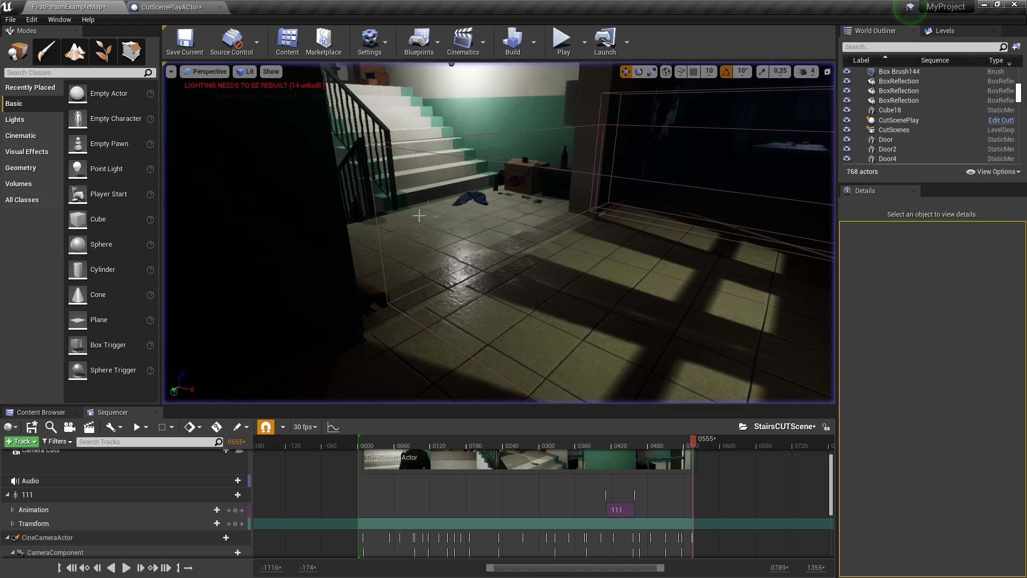
{"action": "left_click", "coordinate": [173, 7]}
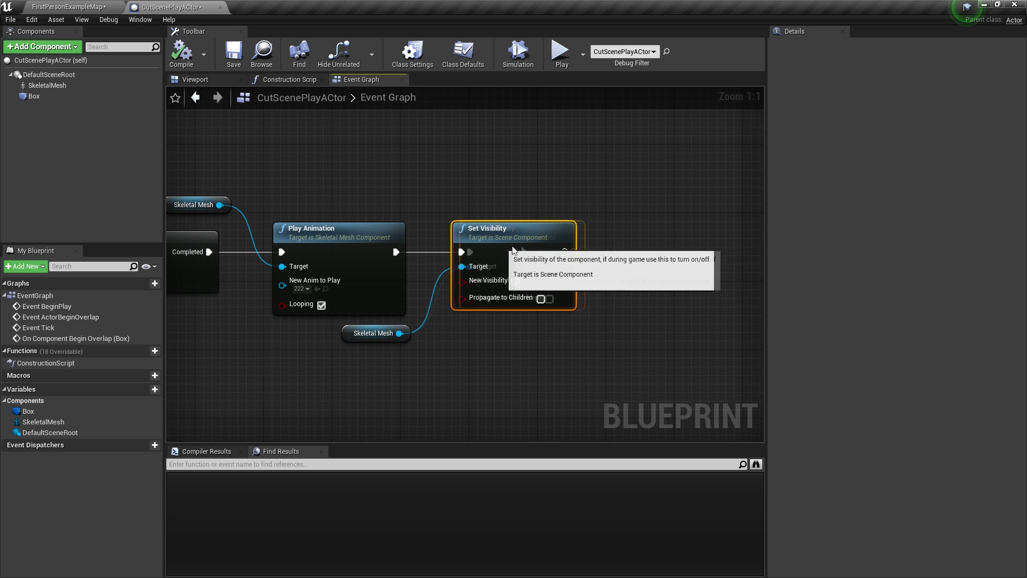
Step: Insert a 0.2-second Delay between Play Animation and Set Visibility, then preview and stop
{"action": "left_click_drag", "start_coordinate": [500, 251], "coordinate": [577, 251]}
{"action": "left_click_drag", "start_coordinate": [427, 254], "coordinate": [427, 253]}
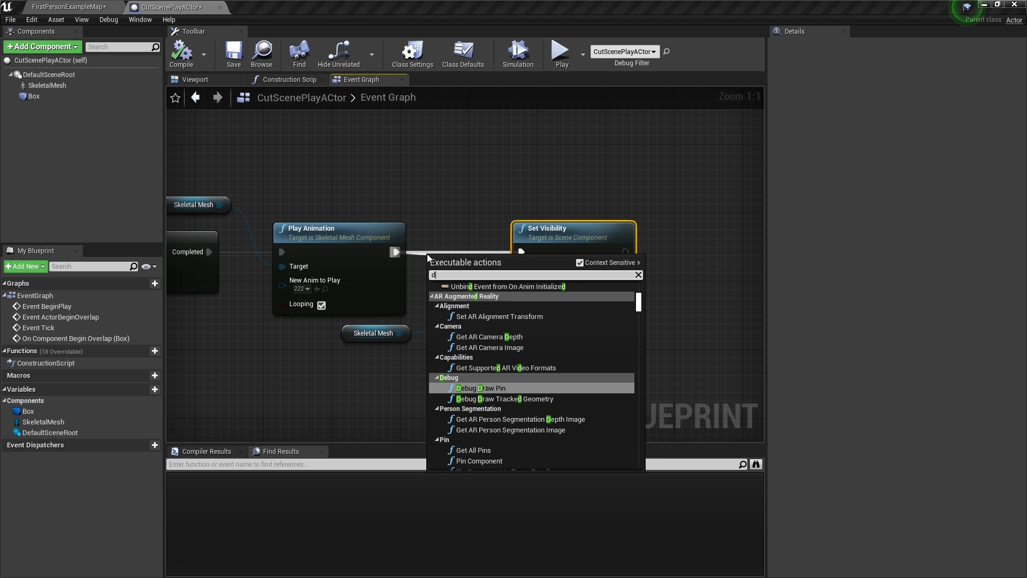
{"action": "key", "text": "alt+p"}
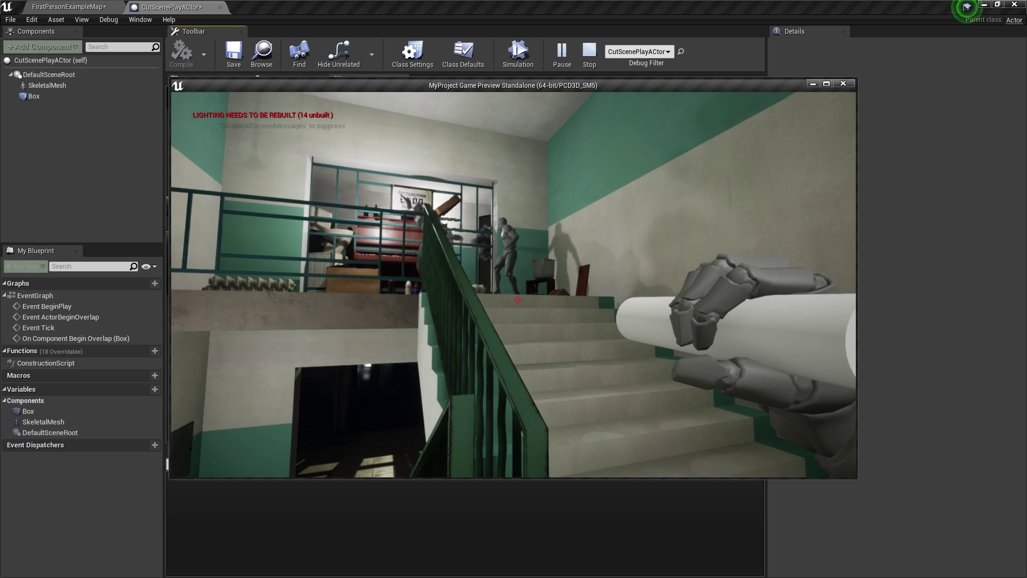
{"action": "key", "text": "Escape"}
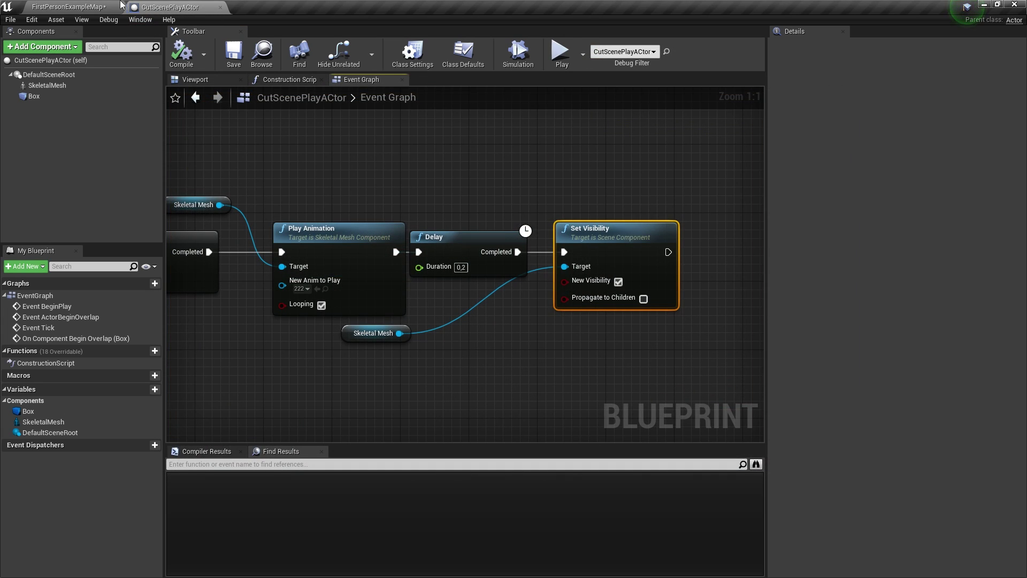
Step: Select the wheelchair in the level and open its blueprint for editing
{"action": "left_click", "coordinate": [68, 7]}
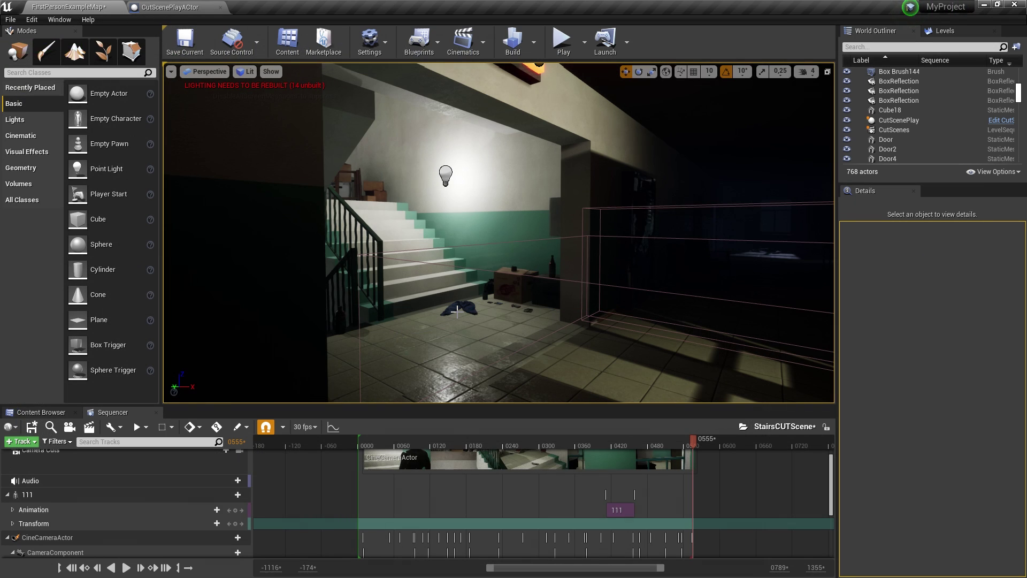
{"action": "right_click_drag", "start_coordinate": [511, 155], "coordinate": [510, 156]}
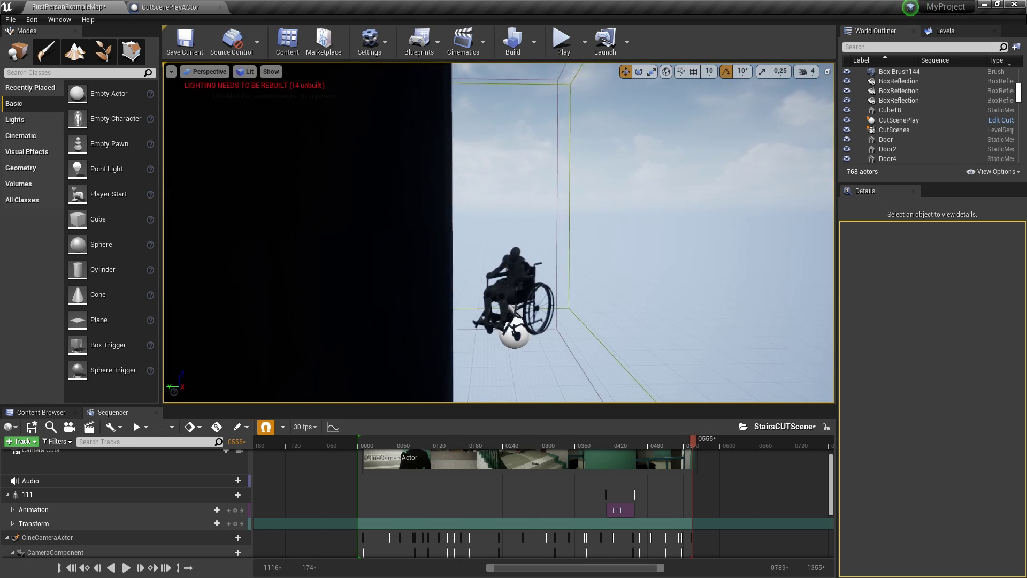
{"action": "right_click_drag", "start_coordinate": [485, 233], "coordinate": [486, 233]}
{"action": "left_click", "coordinate": [485, 233]}
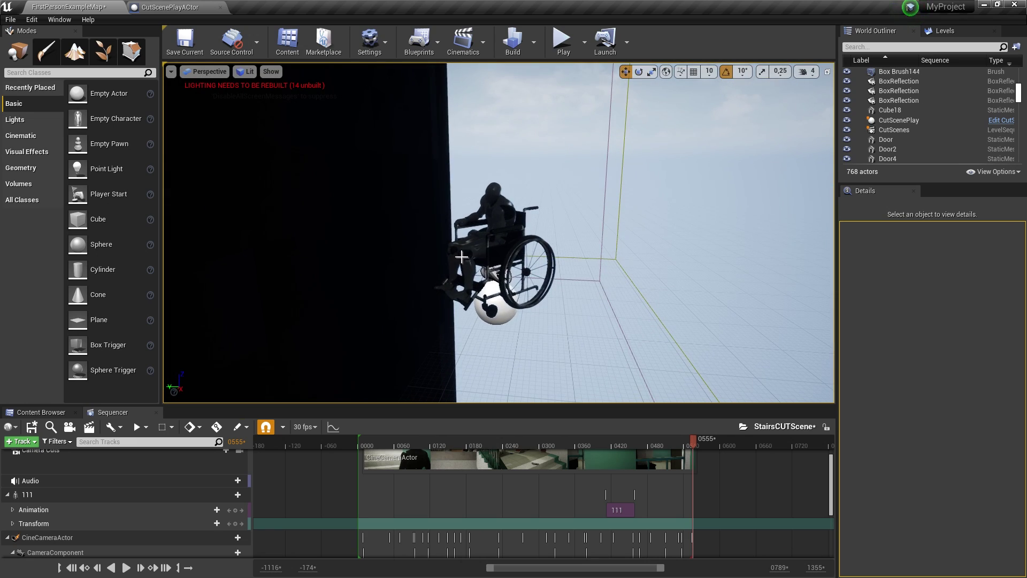
{"action": "left_click", "coordinate": [946, 219]}
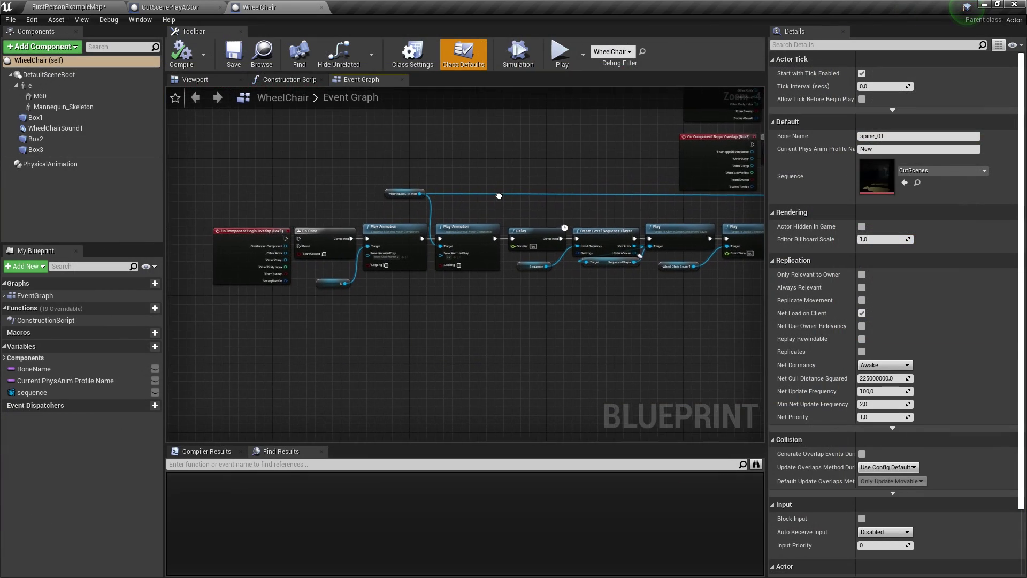
Step: Inspect the WheelChair's Play Animation, Create Level Sequence Player and Play nodes, then return to CutScenePlayActor
{"action": "right_click_drag", "start_coordinate": [436, 281], "coordinate": [328, 243]}
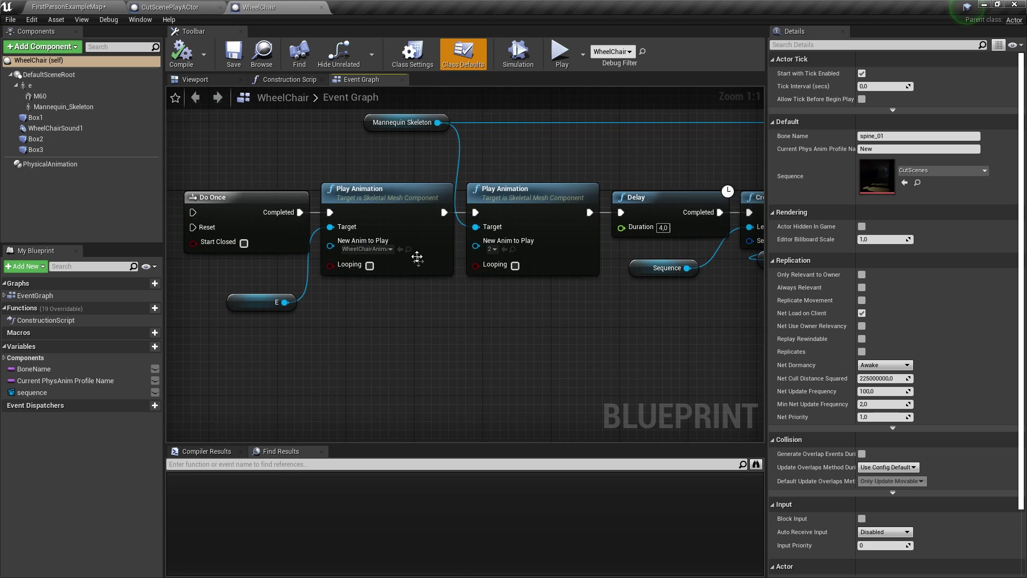
{"action": "left_click", "coordinate": [417, 257]}
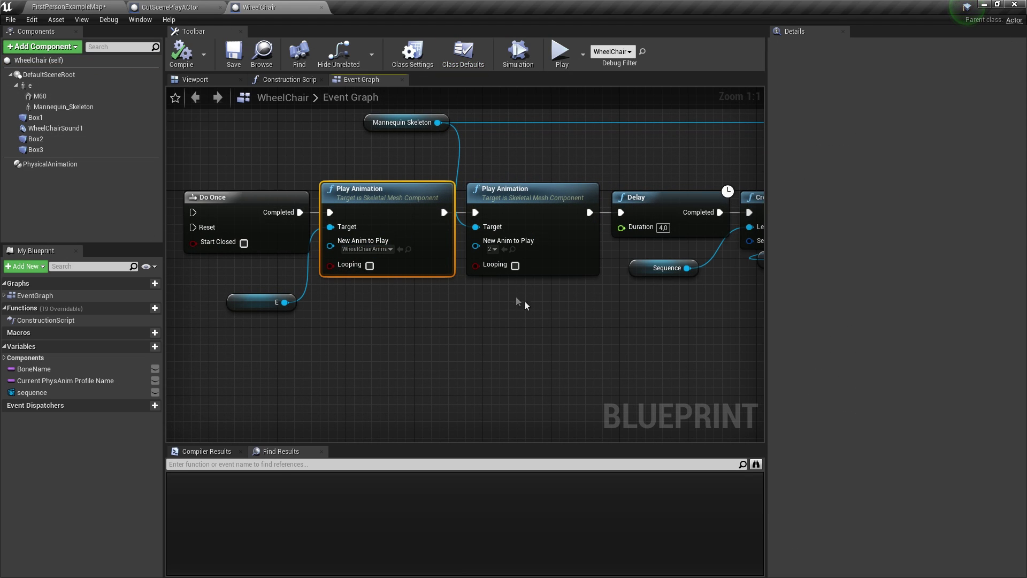
{"action": "mouse_move", "coordinate": [525, 305]}
{"action": "right_mouse_down"}
{"action": "mouse_move", "coordinate": [369, 283]}
{"action": "mouse_move", "coordinate": [419, 314]}
{"action": "mouse_move", "coordinate": [423, 331]}
{"action": "right_mouse_up"}
{"action": "right_click_drag", "start_coordinate": [409, 247], "coordinate": [280, 233]}
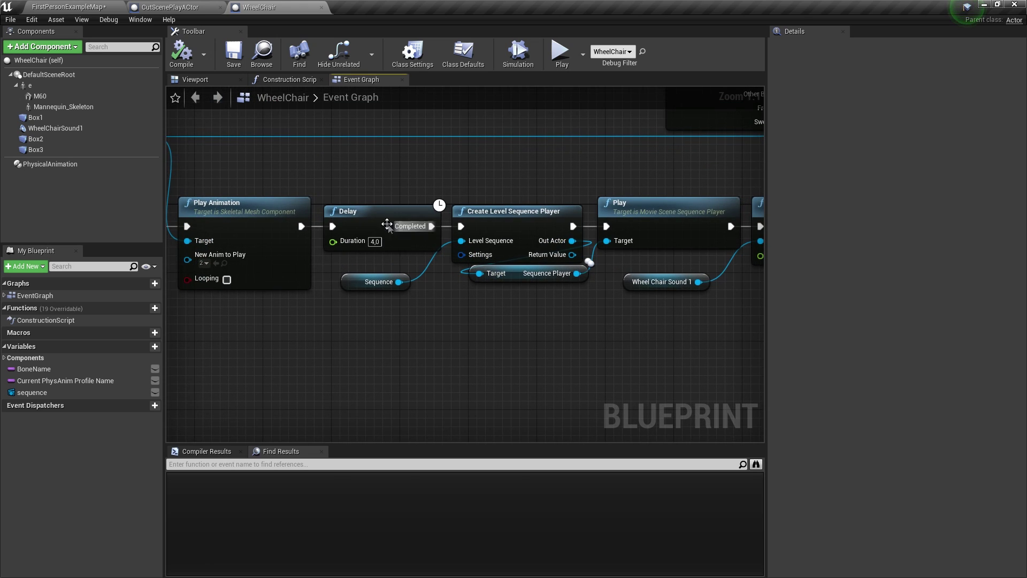
{"action": "left_click", "coordinate": [514, 230]}
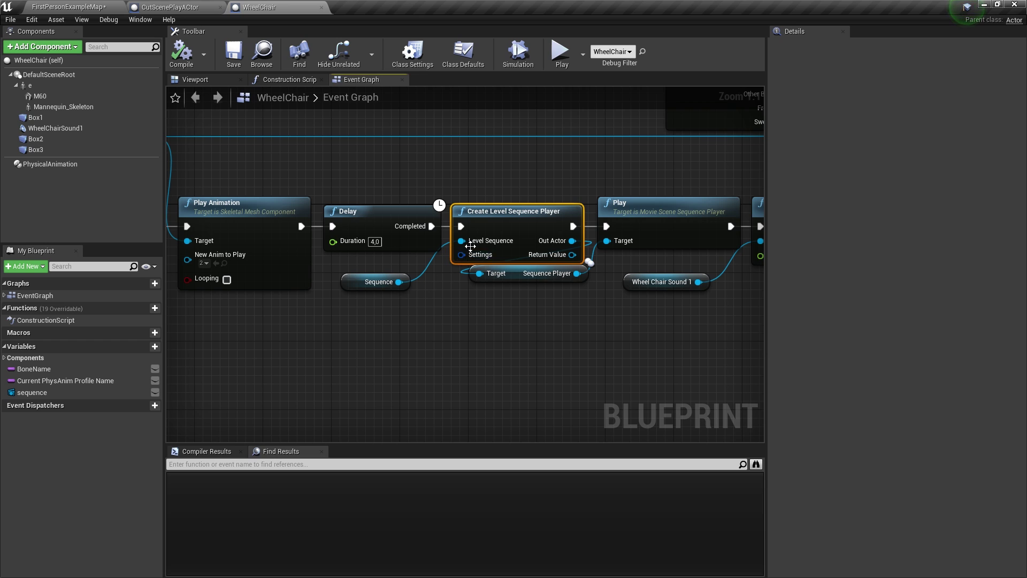
{"action": "left_click_drag", "start_coordinate": [356, 287], "coordinate": [357, 270]}
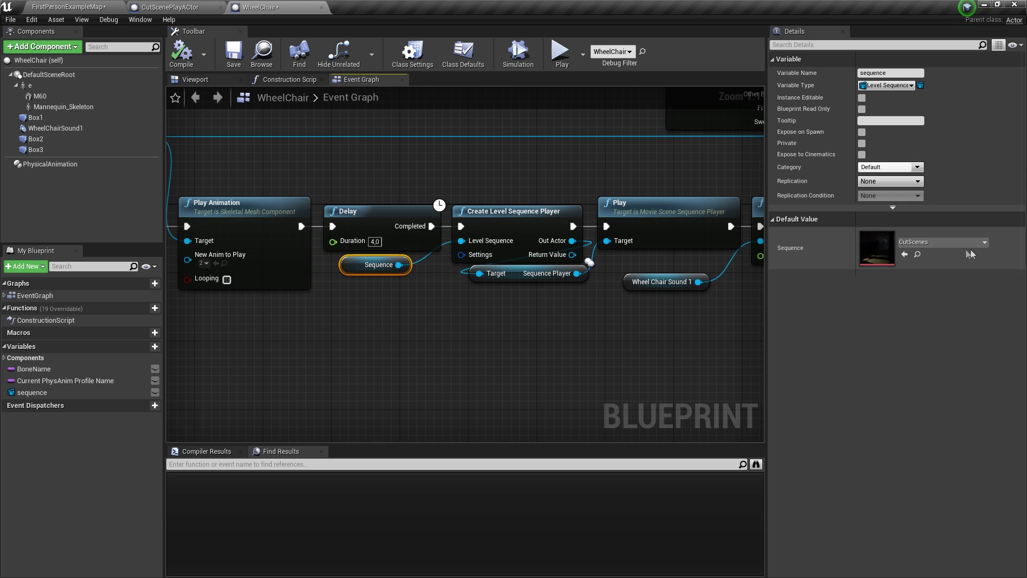
{"action": "left_click_drag", "start_coordinate": [508, 279], "coordinate": [498, 287]}
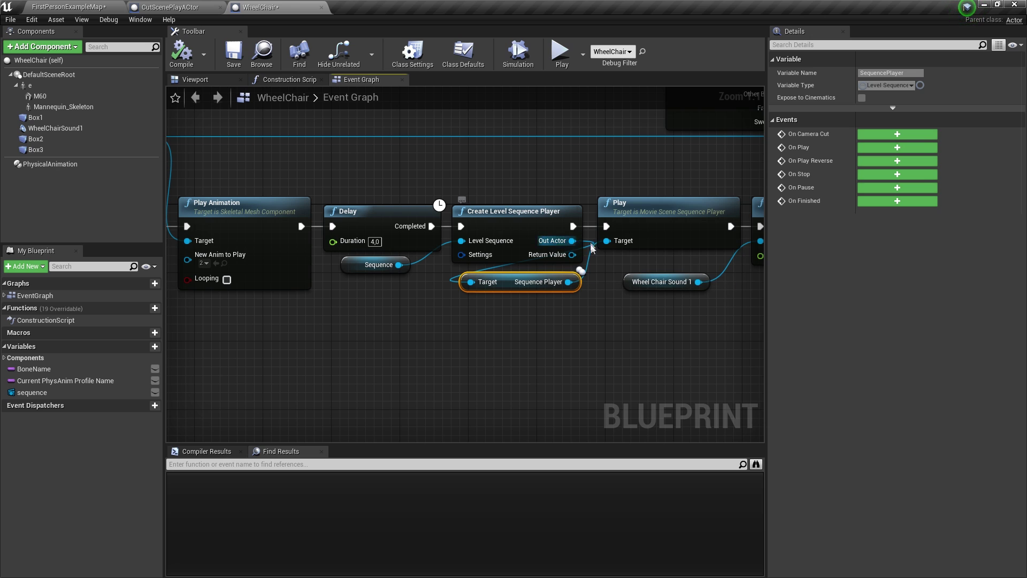
{"action": "right_click_drag", "start_coordinate": [538, 295], "coordinate": [400, 305]}
{"action": "left_click", "coordinate": [545, 228]}
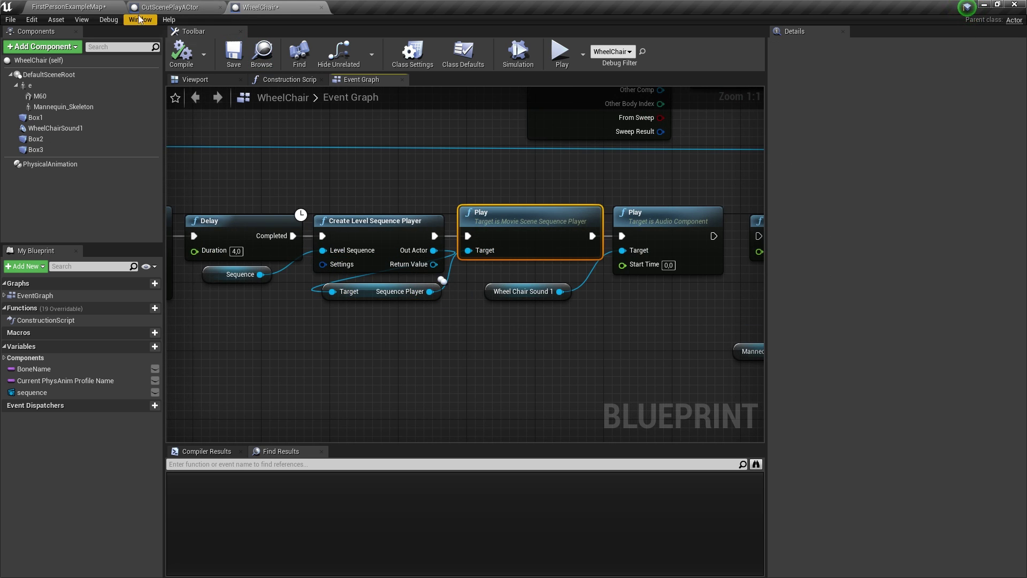
{"action": "left_click", "coordinate": [166, 7]}
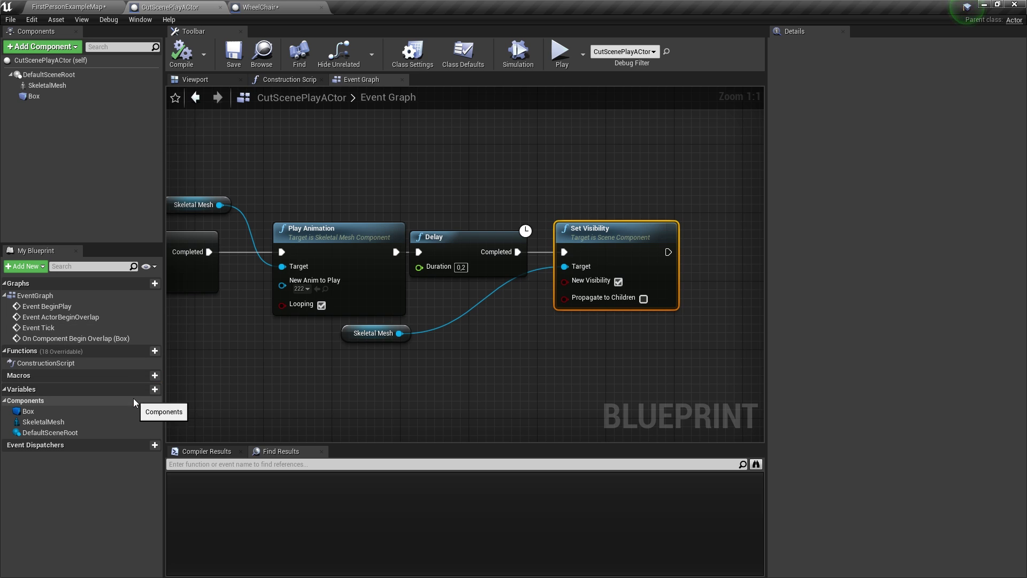
Step: Add a variable named Sequence of type Level Sequence object reference
{"action": "left_click", "coordinate": [154, 389]}
{"action": "type", "text": "Sequens"}
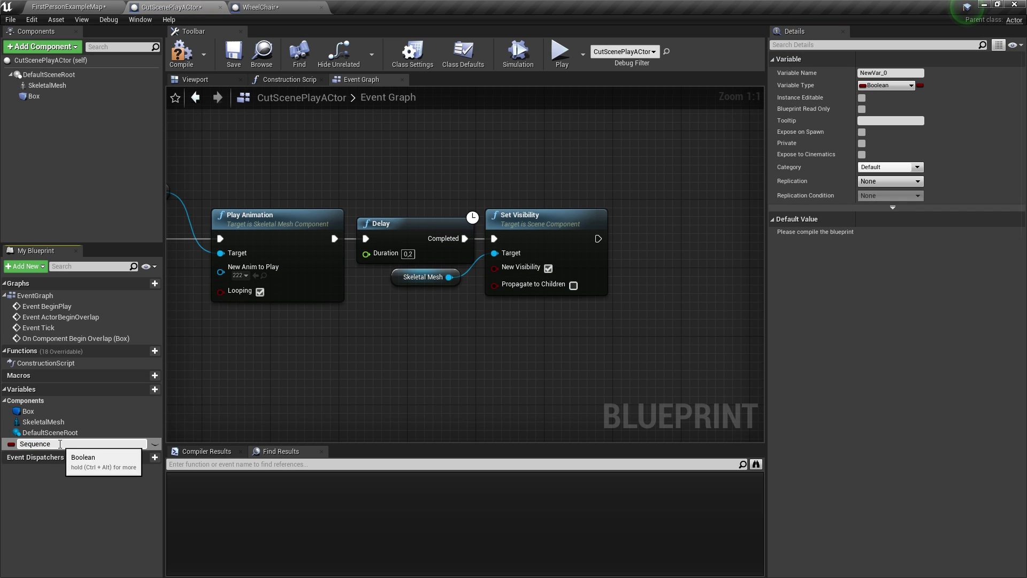
{"action": "key", "text": "Return"}
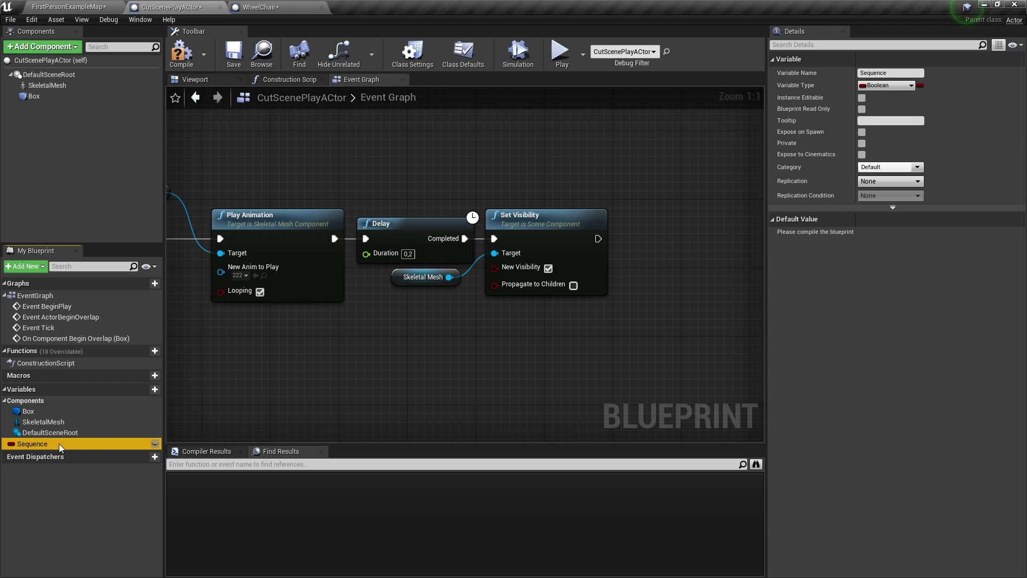
{"action": "left_click", "coordinate": [901, 87]}
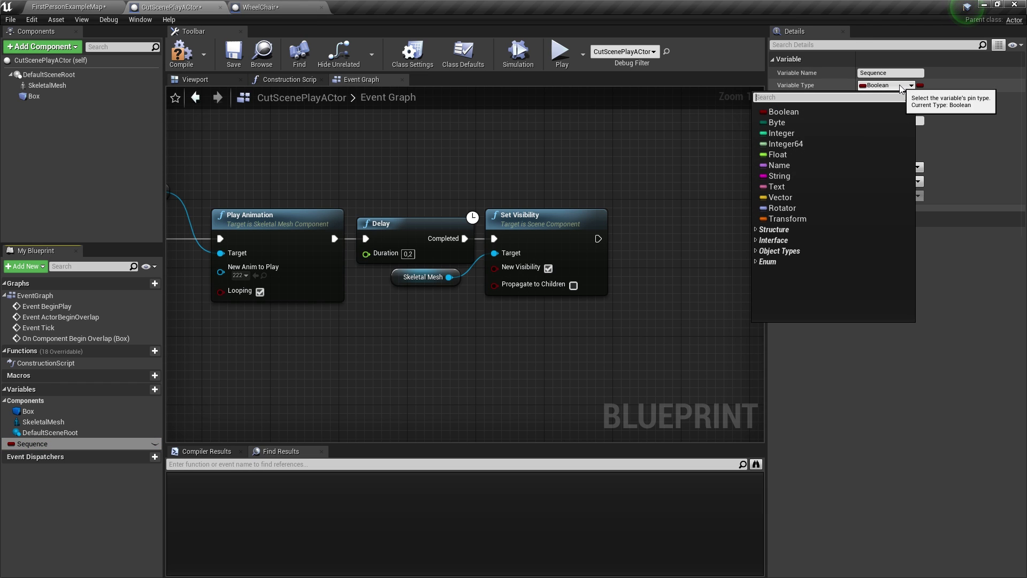
{"action": "type", "text": "l"}
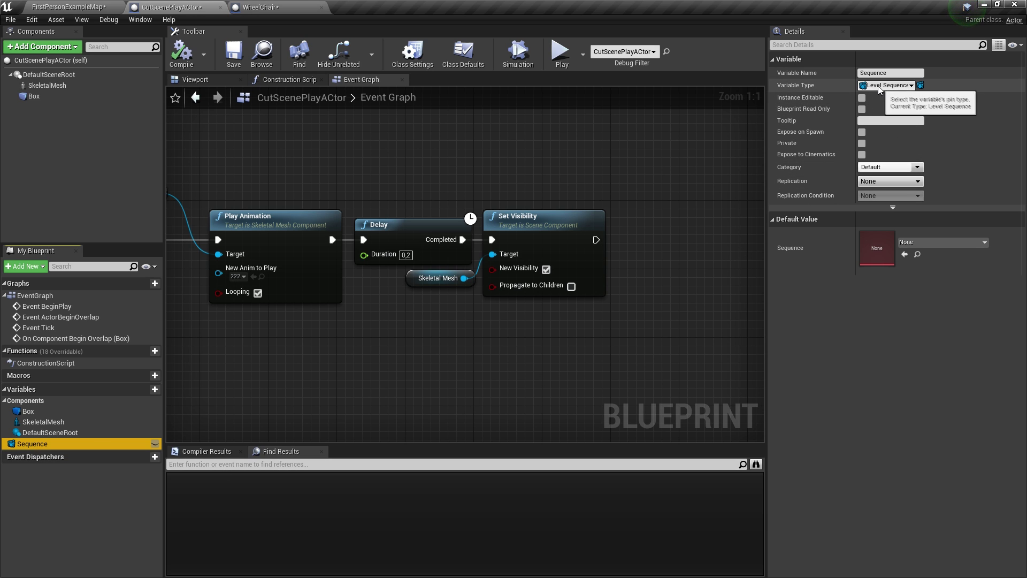
Step: Set Sequence's default value to StairsCUTScene and compile the blueprint
{"action": "left_click", "coordinate": [913, 241]}
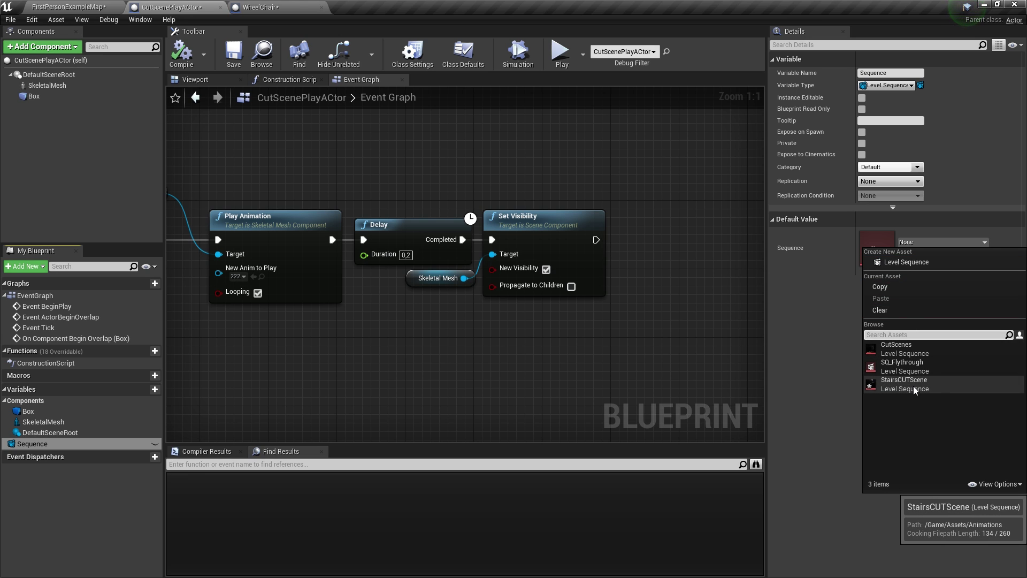
{"action": "left_click", "coordinate": [913, 386]}
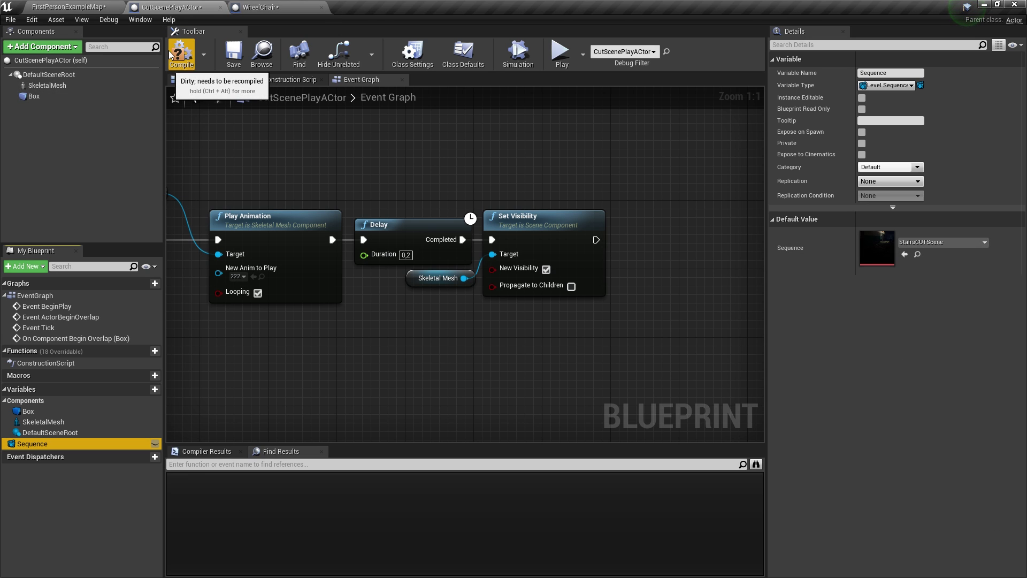
{"action": "left_click", "coordinate": [180, 52]}
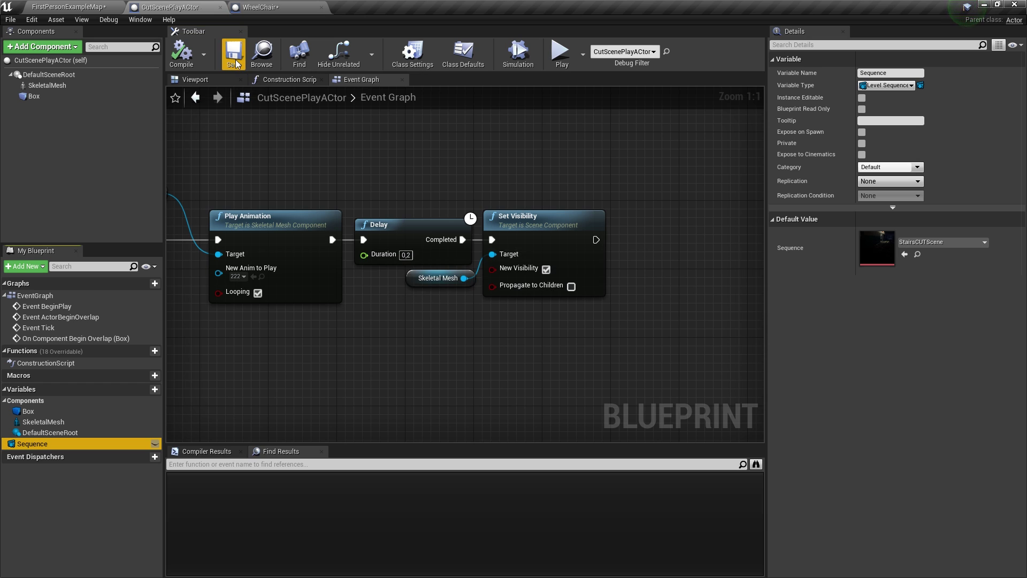
Step: Add a Create Level Sequence Player node fed by the Sequence variable, beside Set Visibility
{"action": "left_click_drag", "start_coordinate": [32, 443], "coordinate": [515, 316], "text": "ctrl"}
{"action": "mouse_move", "coordinate": [596, 293]}
{"action": "left_mouse_down"}
{"action": "mouse_move", "coordinate": [586, 289]}
{"action": "mouse_move", "coordinate": [604, 294]}
{"action": "left_mouse_up"}
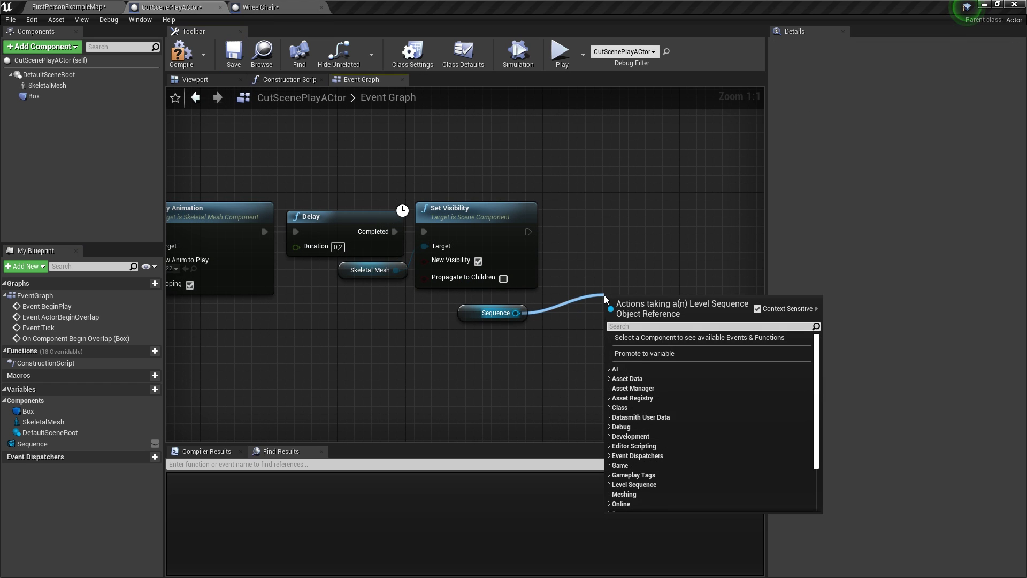
{"action": "type", "text": "lev"}
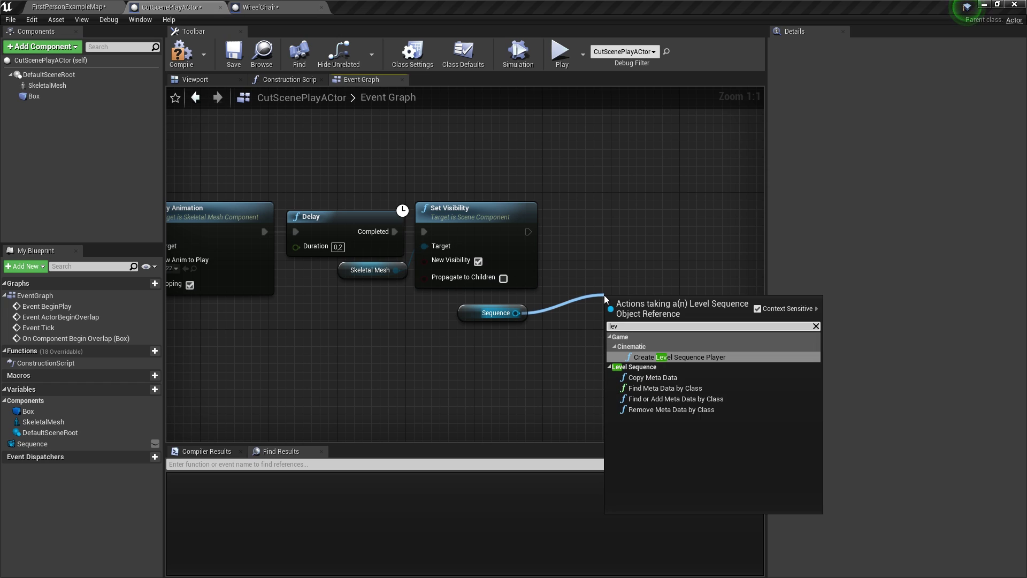
{"action": "left_click", "coordinate": [708, 357]}
{"action": "left_click_drag", "start_coordinate": [658, 320], "coordinate": [635, 224]}
{"action": "right_click_drag", "start_coordinate": [717, 260], "coordinate": [503, 266]}
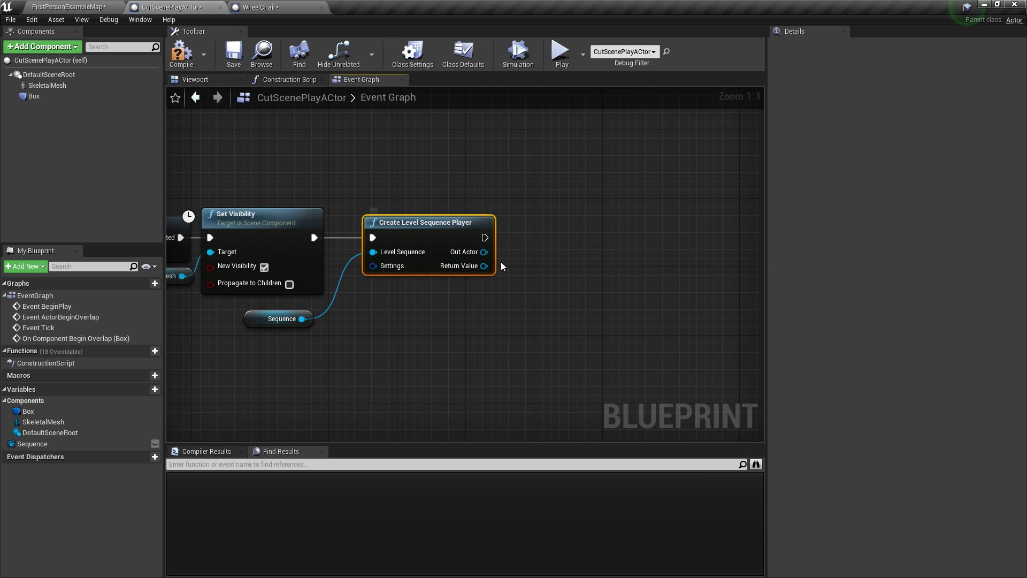
Step: Add a Play (SequencePlayer) node from the player's Out Actor output
{"action": "left_click_drag", "start_coordinate": [483, 252], "coordinate": [553, 275]}
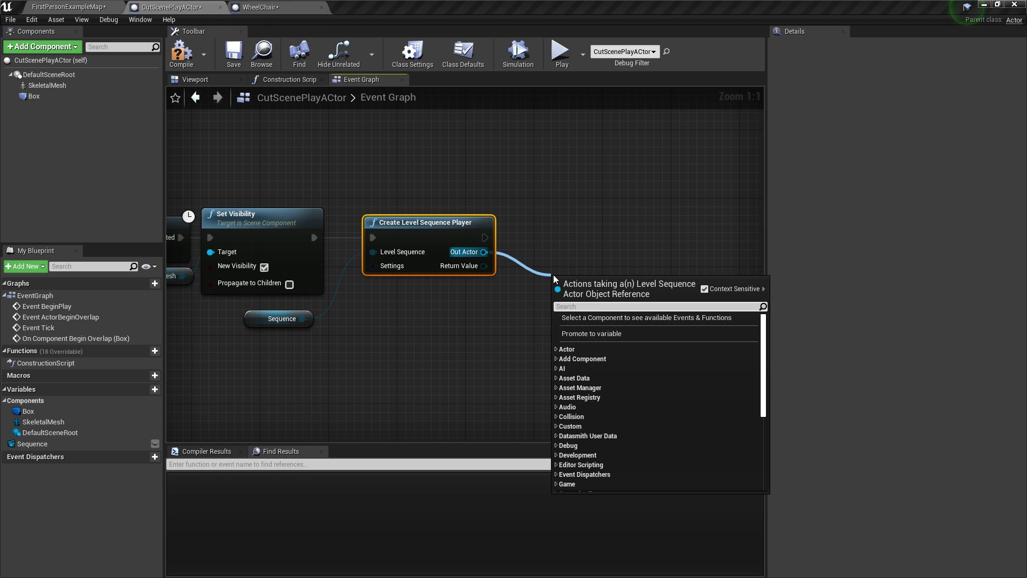
{"action": "type", "text": "p"}
{"action": "type", "text": "lay"}
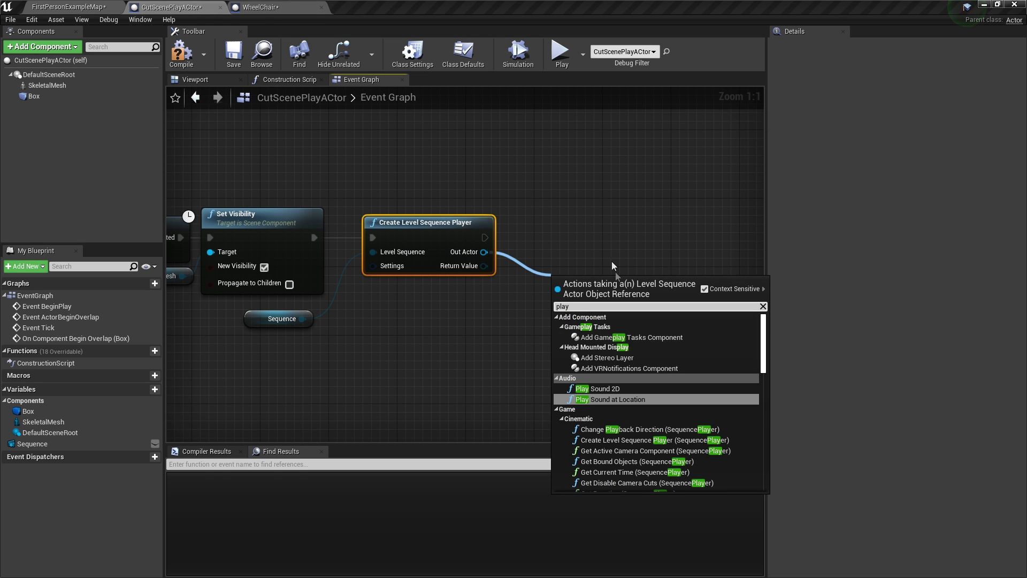
{"action": "scroll", "coordinate": [656, 407], "scroll_direction": "down", "scroll_amount": 2}
{"action": "scroll", "coordinate": [655, 406], "scroll_direction": "down", "scroll_amount": 2}
{"action": "scroll", "coordinate": [611, 351], "scroll_direction": "down", "scroll_amount": 5}
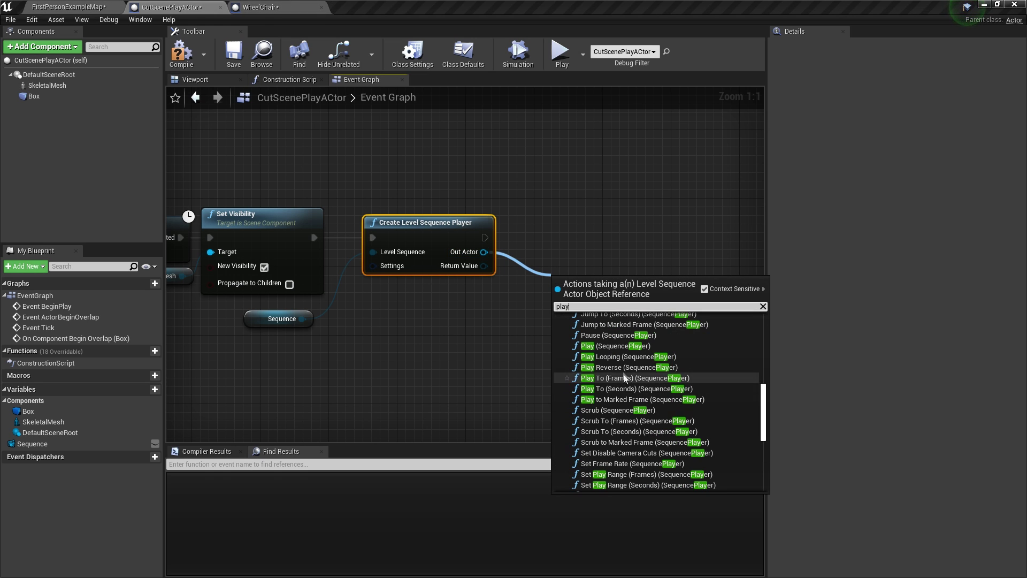
{"action": "left_click", "coordinate": [595, 347]}
{"action": "left_click_drag", "start_coordinate": [587, 294], "coordinate": [545, 239]}
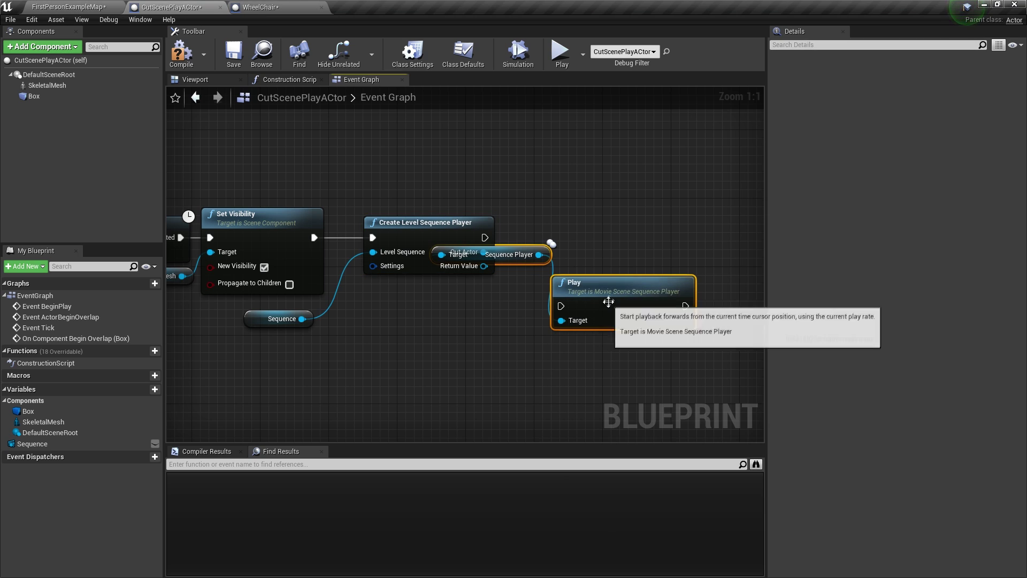
Step: Tidy the graph around Play Animation and the Begin Overlap event, then return to the level map
{"action": "mouse_move", "coordinate": [295, 140]}
{"action": "right_mouse_down"}
{"action": "mouse_move", "coordinate": [487, 214]}
{"action": "mouse_move", "coordinate": [652, 203]}
{"action": "right_mouse_up"}
{"action": "scroll", "coordinate": [289, 328], "scroll_direction": "down", "scroll_amount": 2}
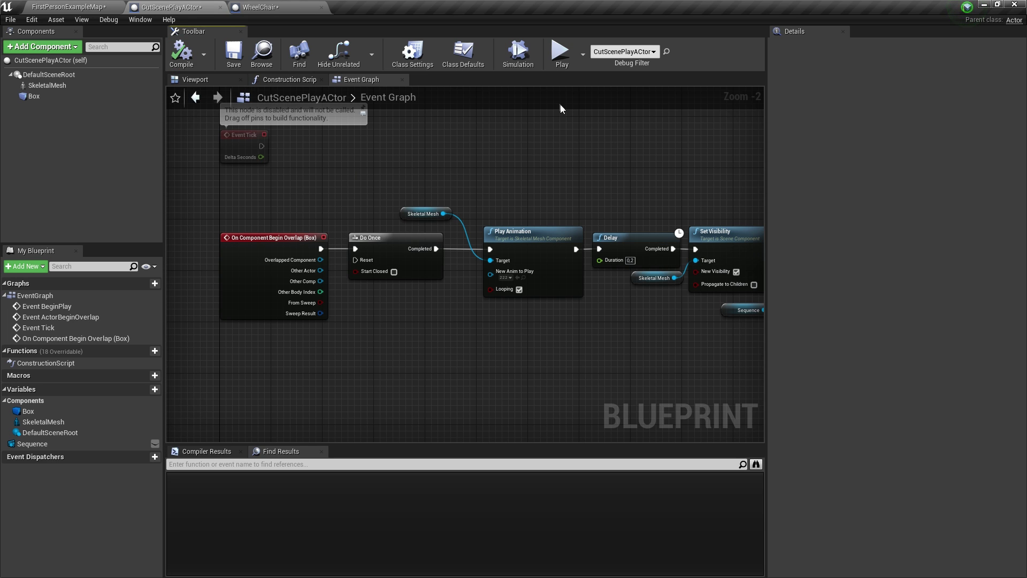
{"action": "left_click_drag", "start_coordinate": [526, 231], "coordinate": [514, 231]}
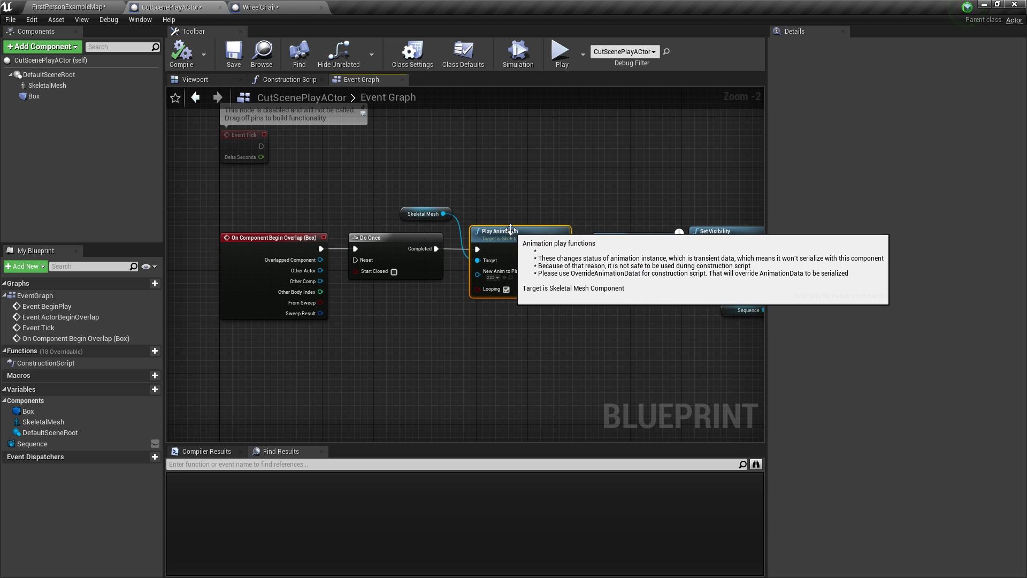
{"action": "right_click_drag", "start_coordinate": [551, 349], "coordinate": [476, 342]}
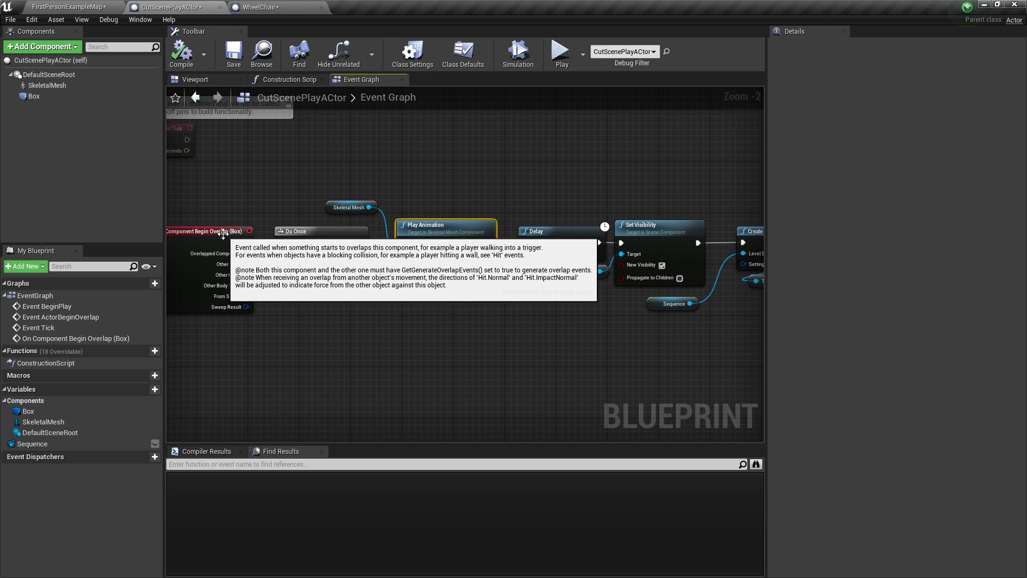
{"action": "left_click", "coordinate": [89, 5]}
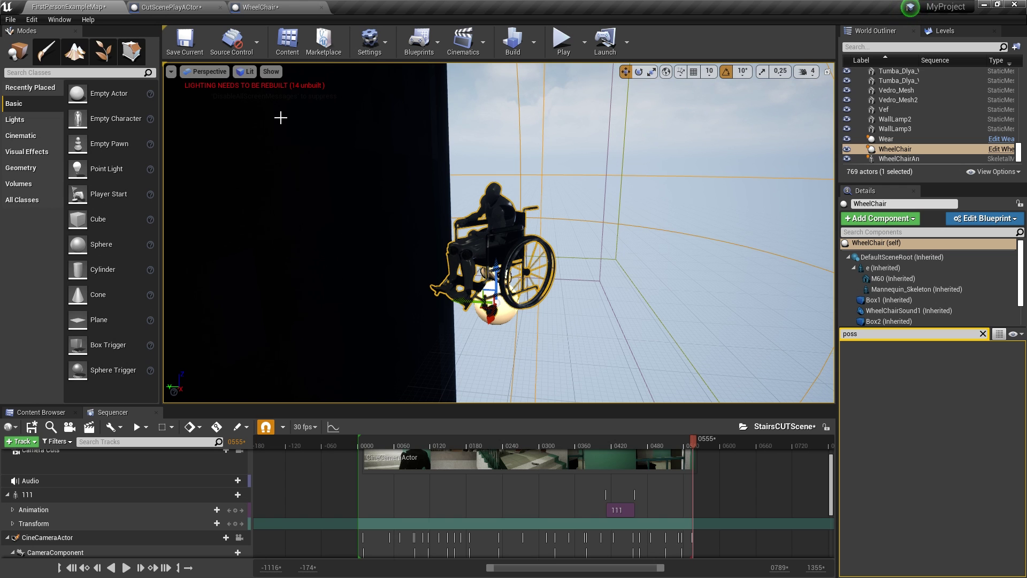
{"action": "key", "text": "f"}
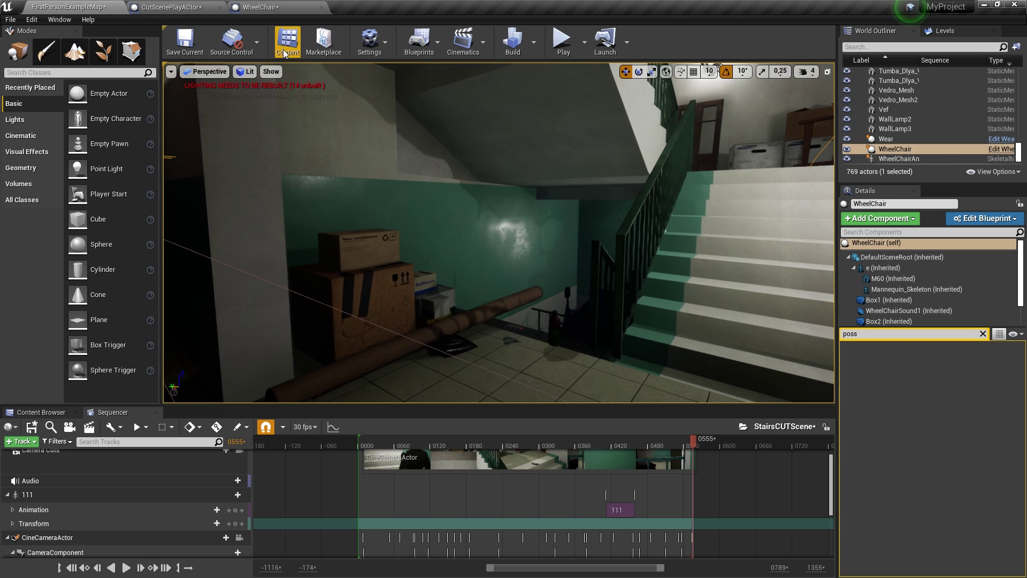
{"action": "left_click", "coordinate": [199, 7]}
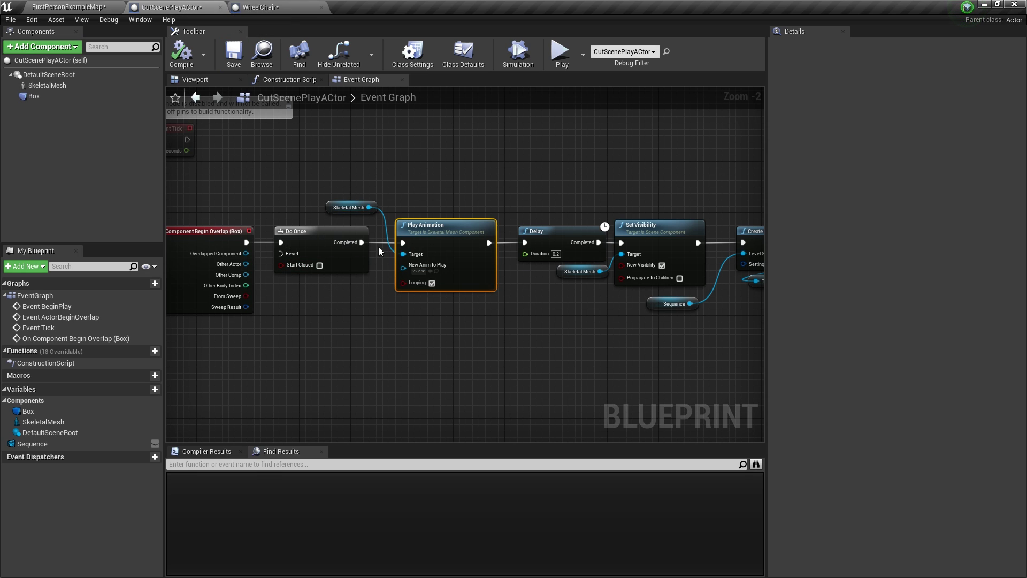
{"action": "right_click_drag", "start_coordinate": [531, 143], "coordinate": [365, 131]}
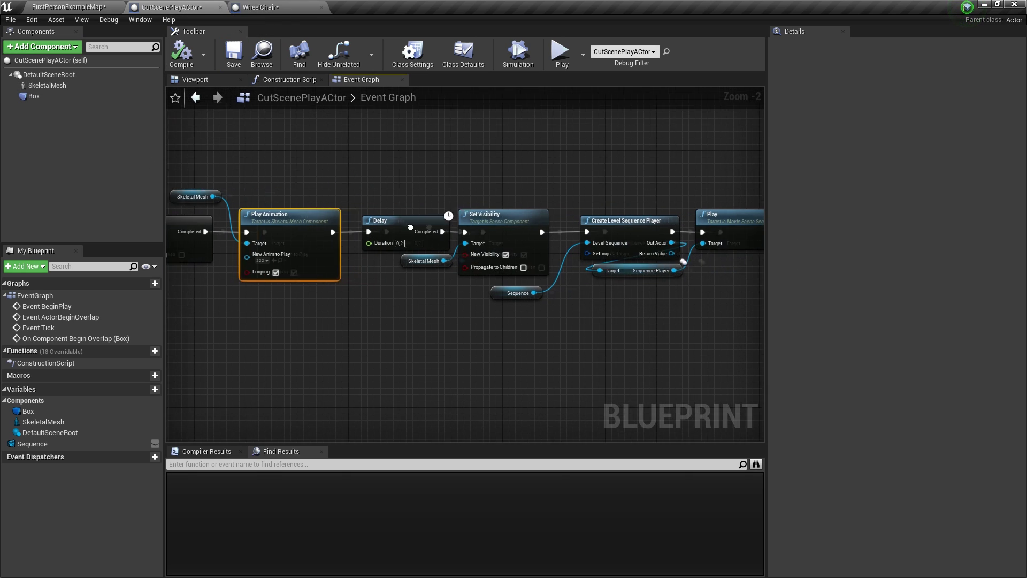
{"action": "left_click_drag", "start_coordinate": [399, 226], "coordinate": [393, 226]}
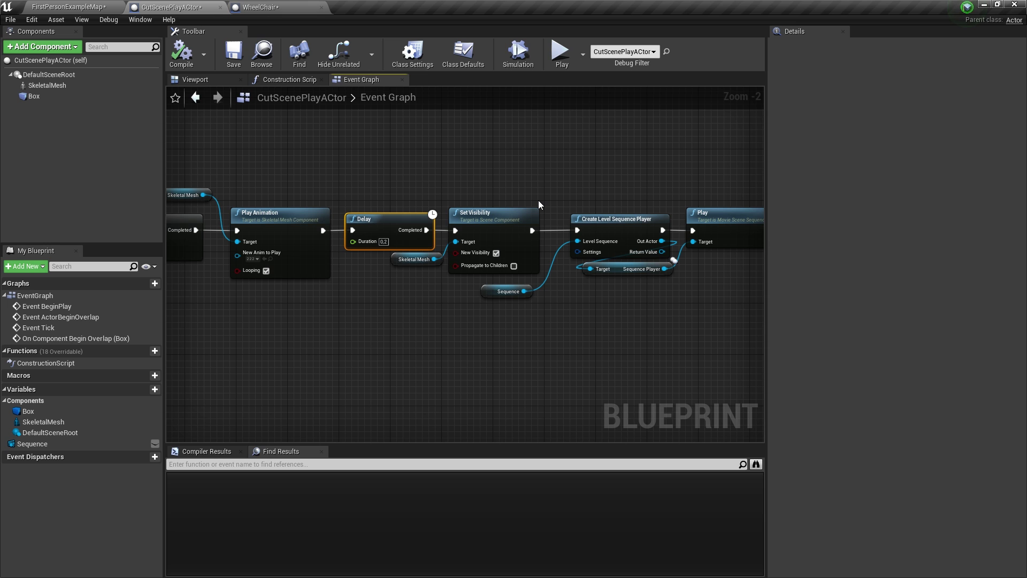
{"action": "right_click_drag", "start_coordinate": [506, 305], "coordinate": [406, 301]}
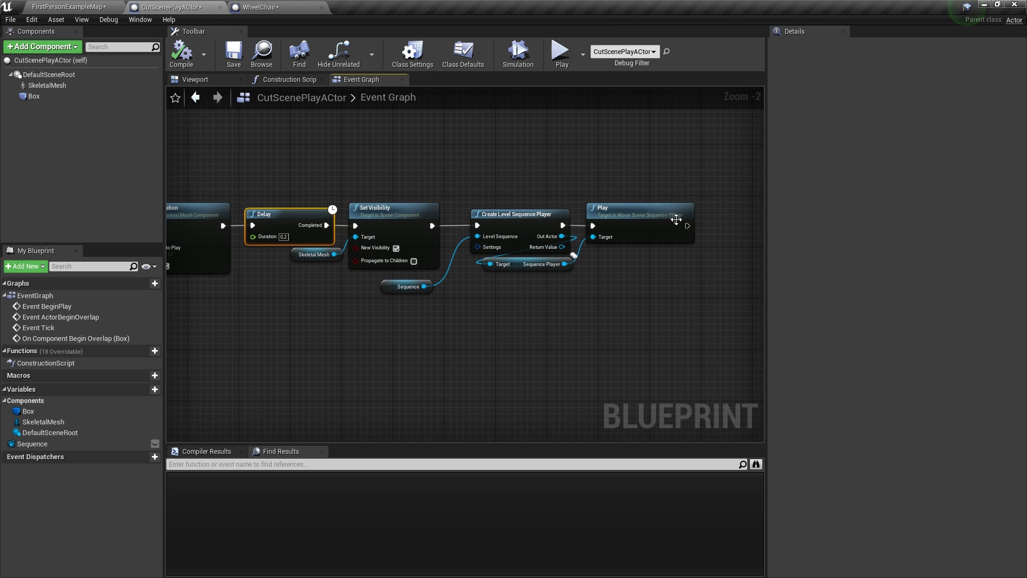
{"action": "left_click", "coordinate": [28, 5]}
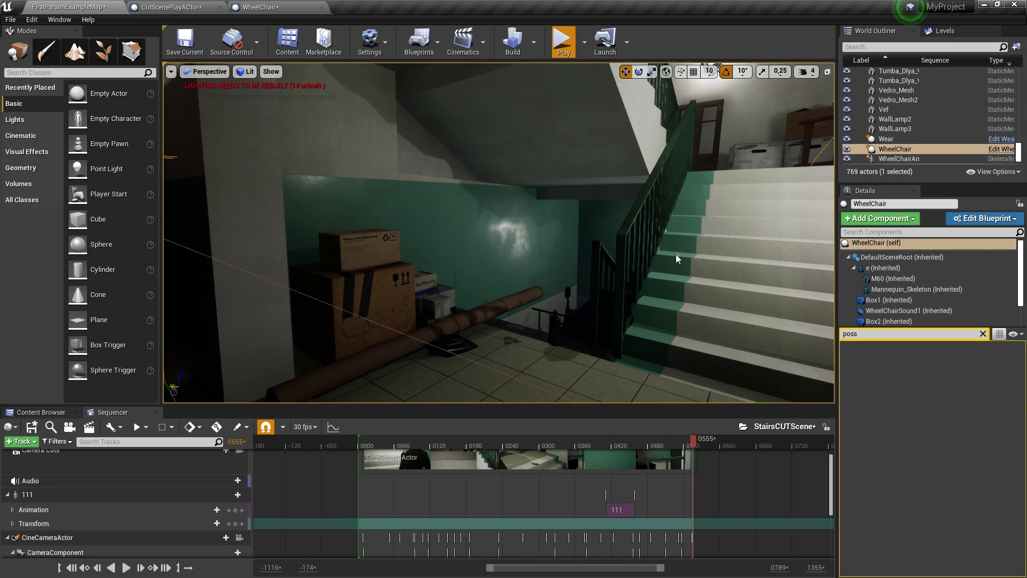
{"action": "key", "text": "alt+p"}
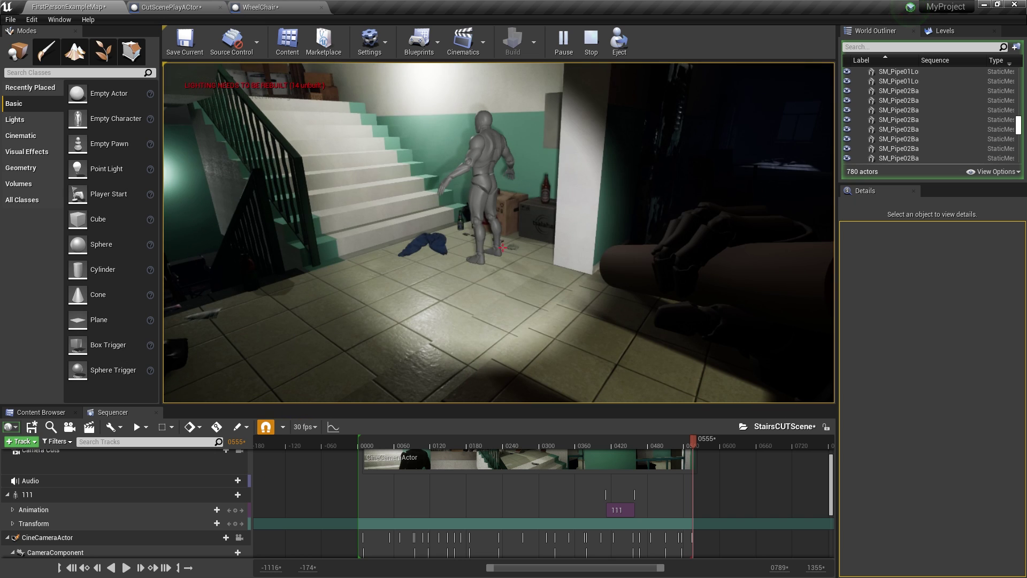
{"action": "key", "text": "Escape"}
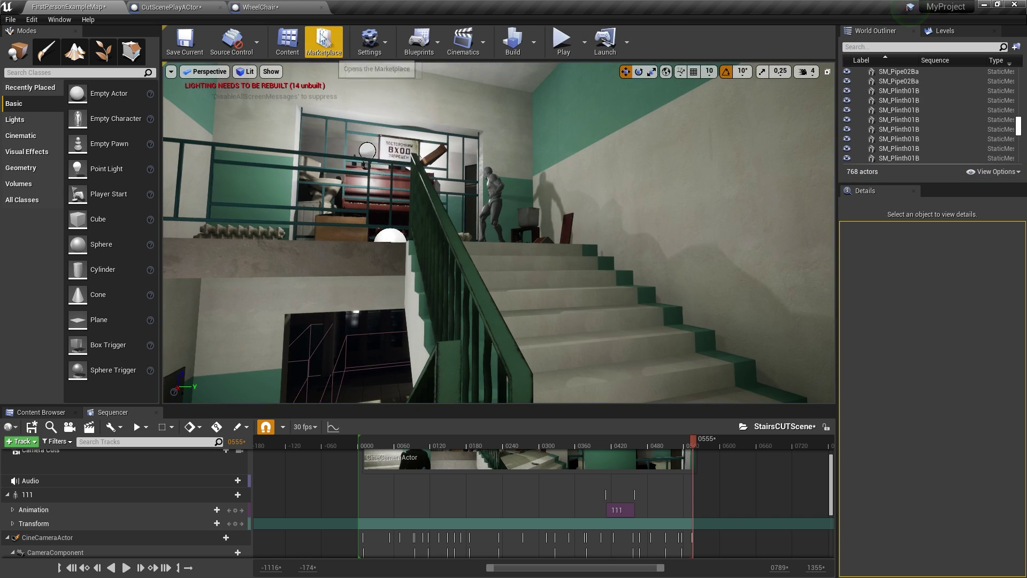
{"action": "key", "text": "Up"}
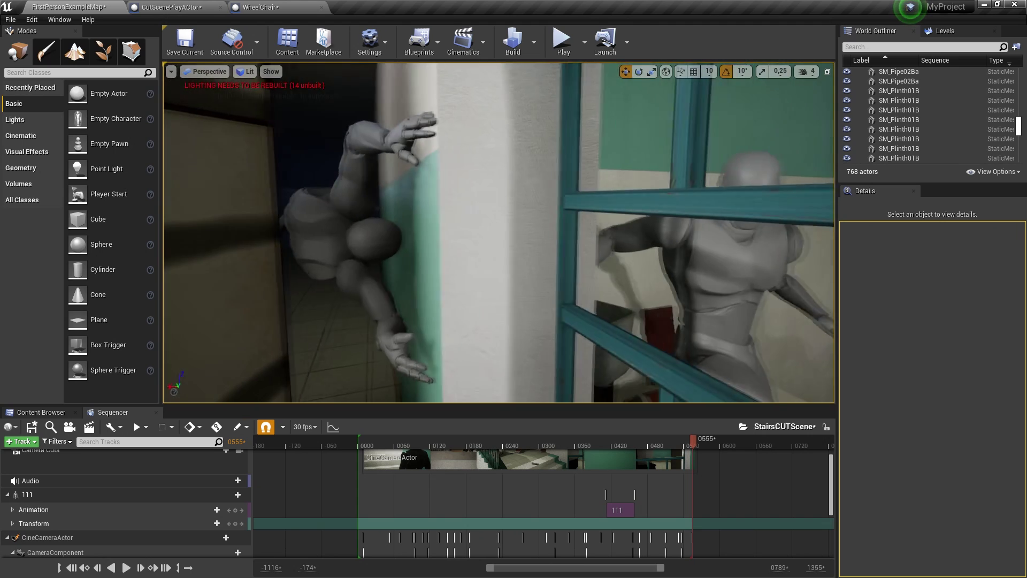
Step: Convert the 111 track in StairsCUTScene to a spawnable, which adds a Spawned track under it
{"action": "left_click", "coordinate": [618, 510]}
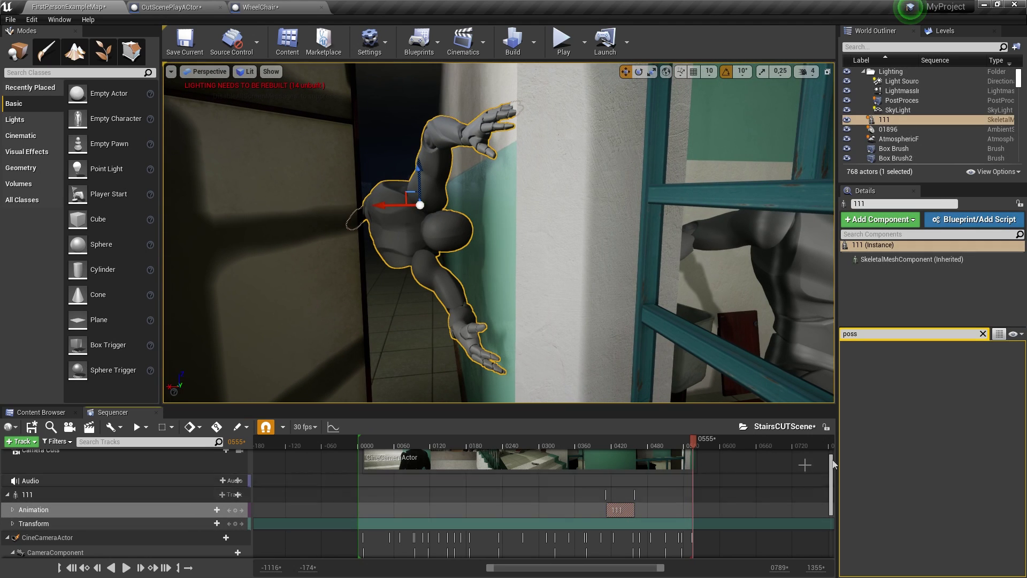
{"action": "left_click", "coordinate": [982, 334]}
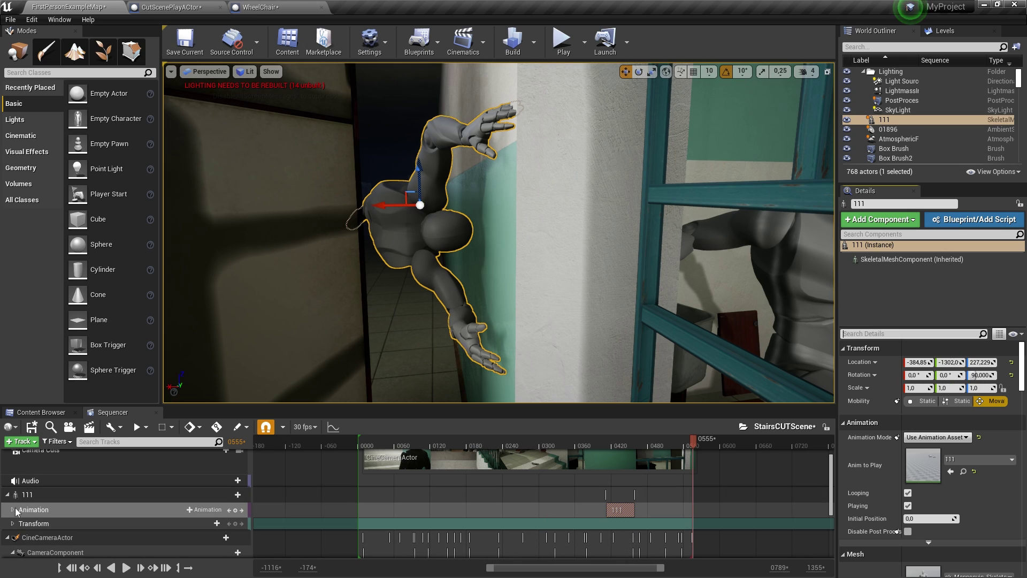
{"action": "left_click", "coordinate": [40, 501]}
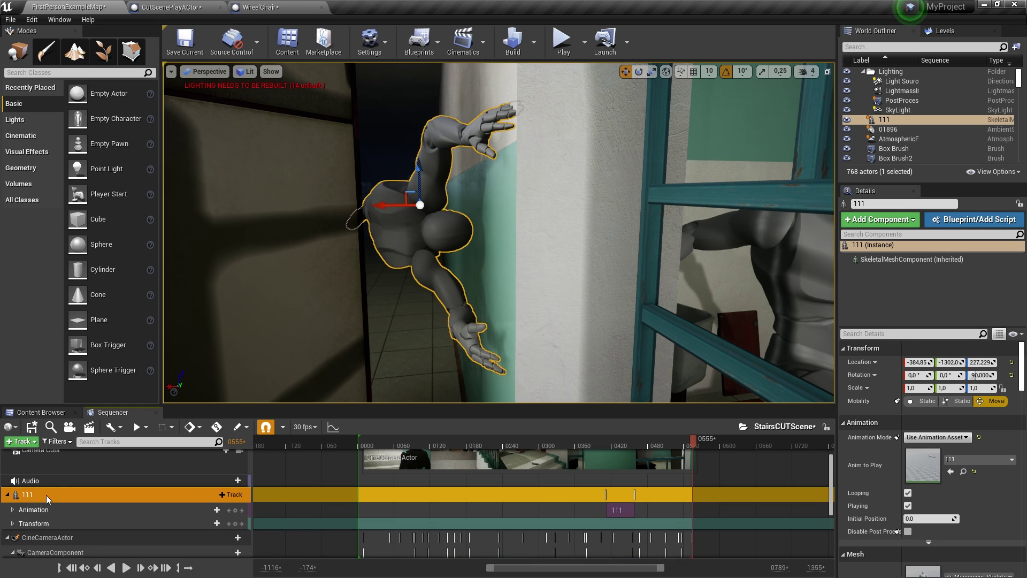
{"action": "right_click", "coordinate": [46, 496]}
{"action": "double_click", "coordinate": [29, 496]}
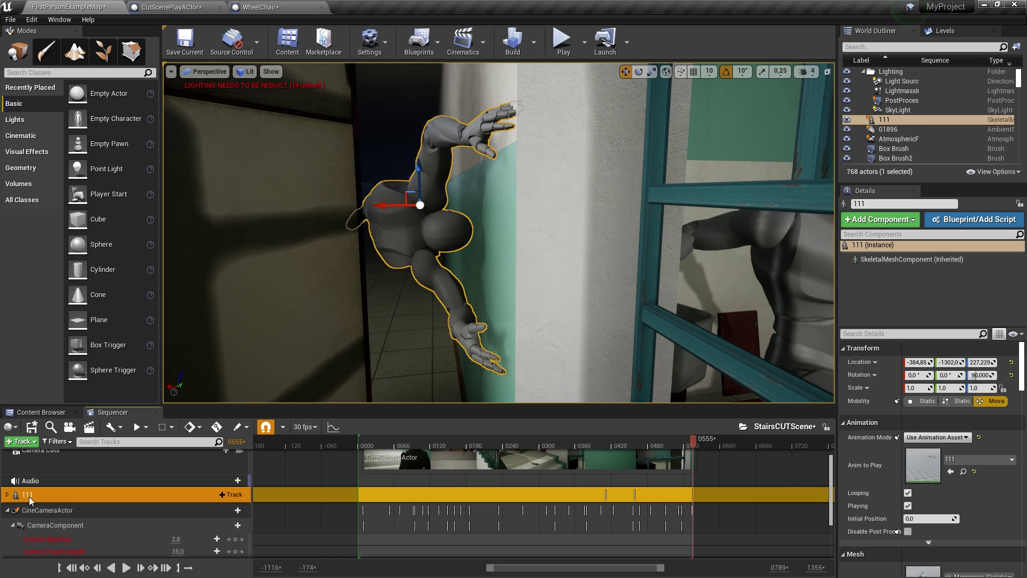
{"action": "right_click", "coordinate": [29, 497]}
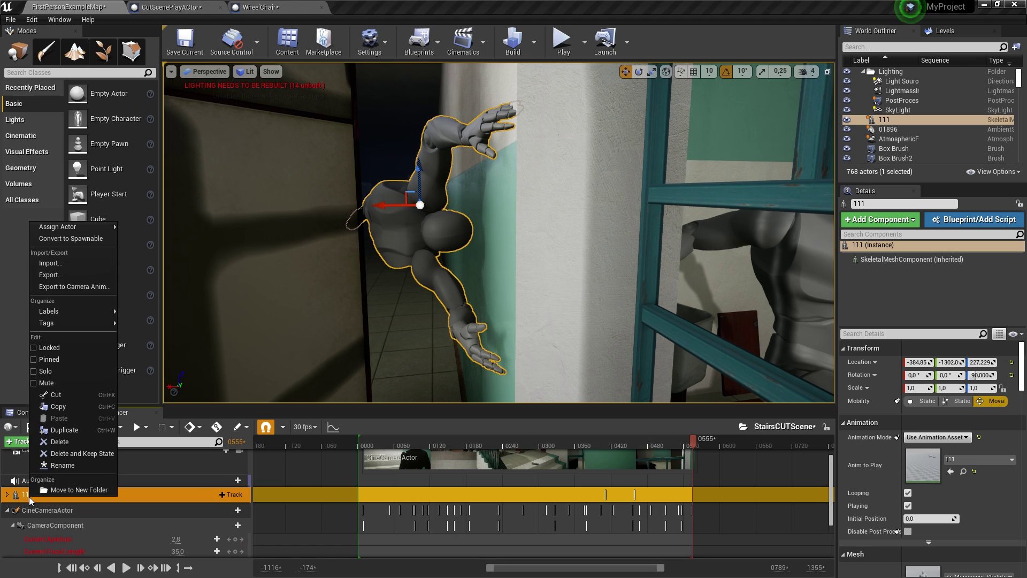
{"action": "left_click", "coordinate": [65, 238]}
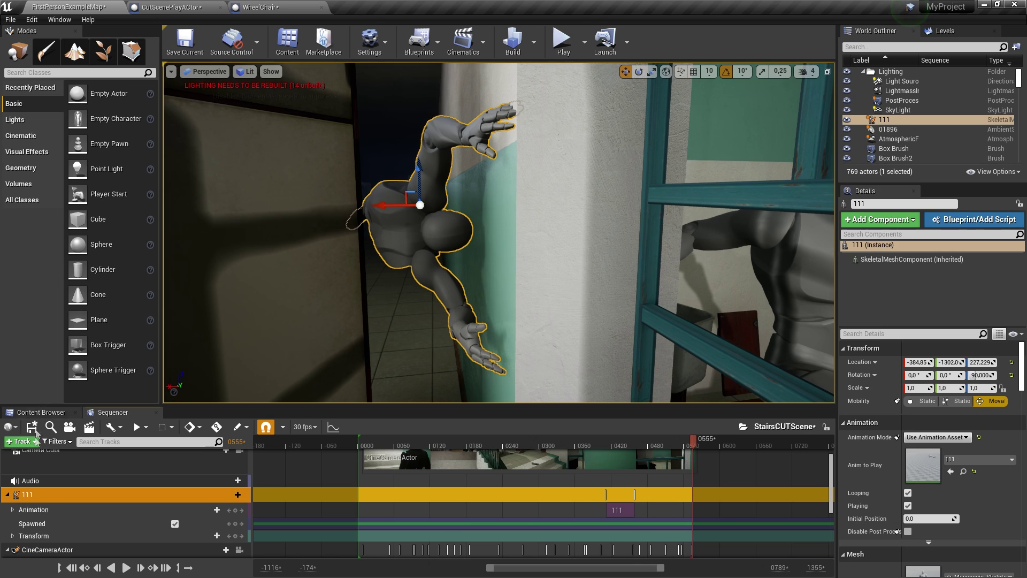
{"action": "scroll", "coordinate": [33, 501], "scroll_direction": "down", "scroll_amount": 2}
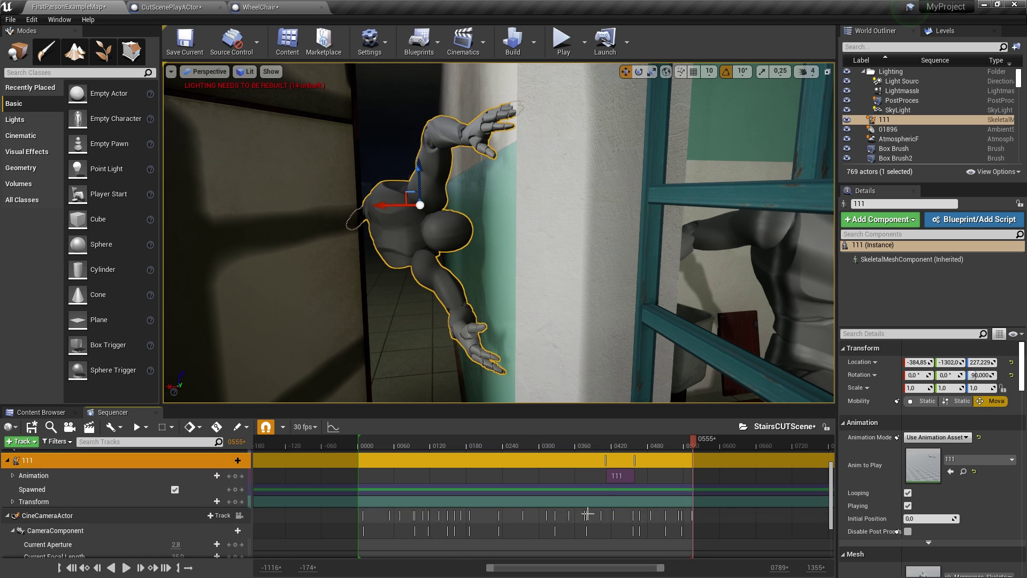
Step: Scrub frames 0410–0417 and toggle 111's Spawned track to check the pose
{"action": "left_click_drag", "start_coordinate": [683, 448], "coordinate": [609, 446]}
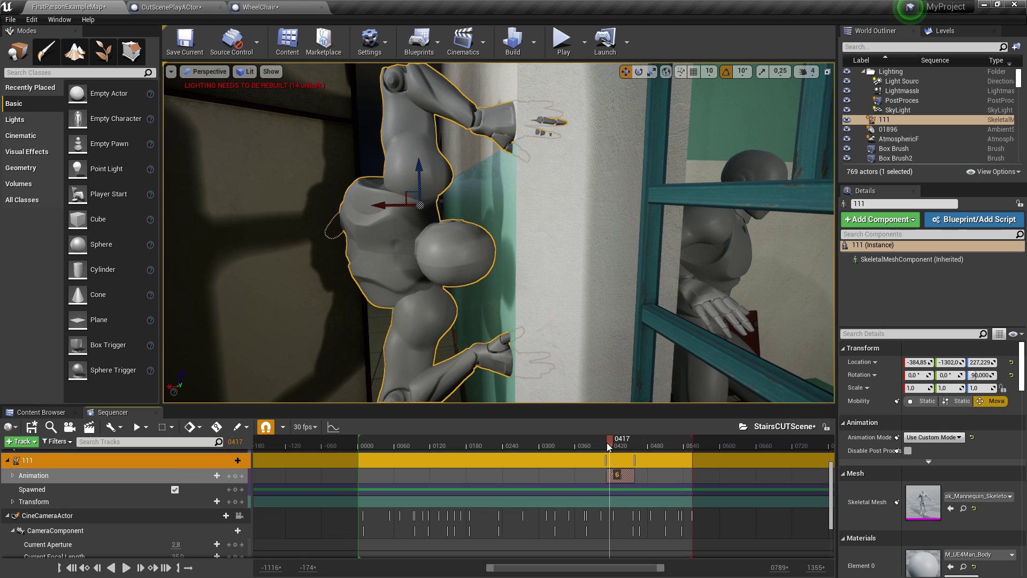
{"action": "left_click", "coordinate": [607, 444]}
{"action": "left_click_drag", "start_coordinate": [606, 444], "coordinate": [607, 444]}
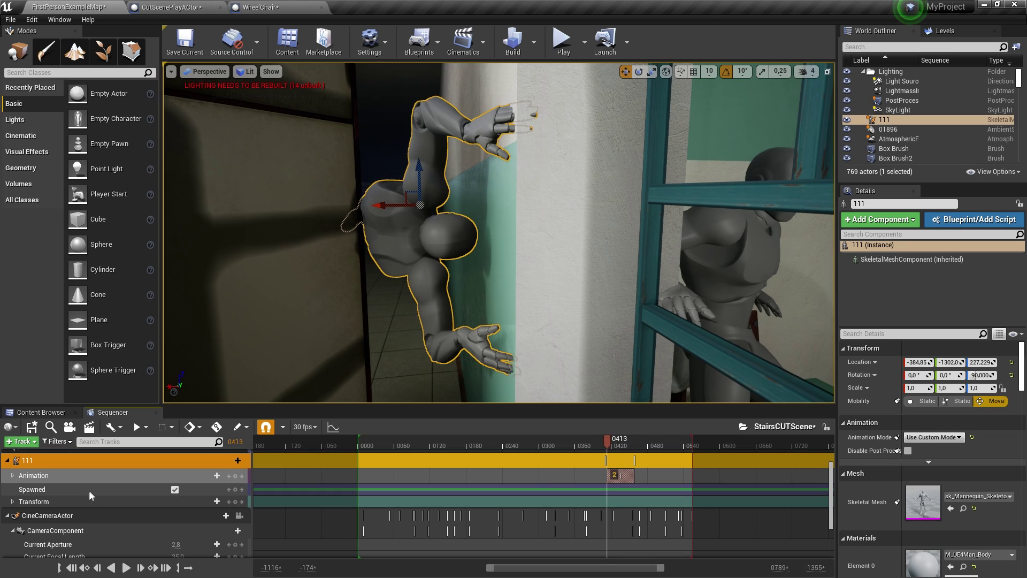
{"action": "left_click", "coordinate": [174, 489]}
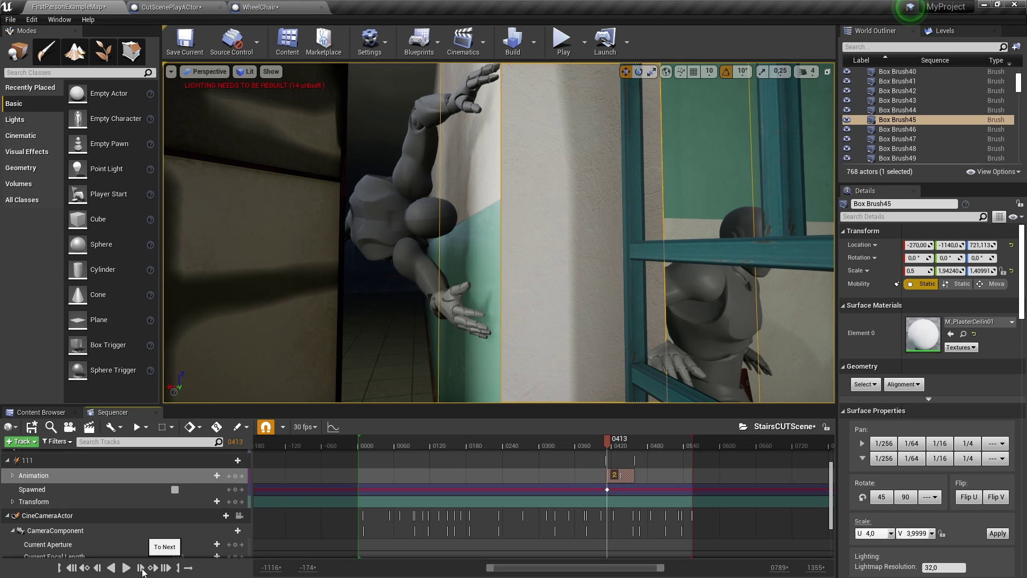
{"action": "left_click", "coordinate": [143, 570]}
{"action": "left_click", "coordinate": [142, 570]}
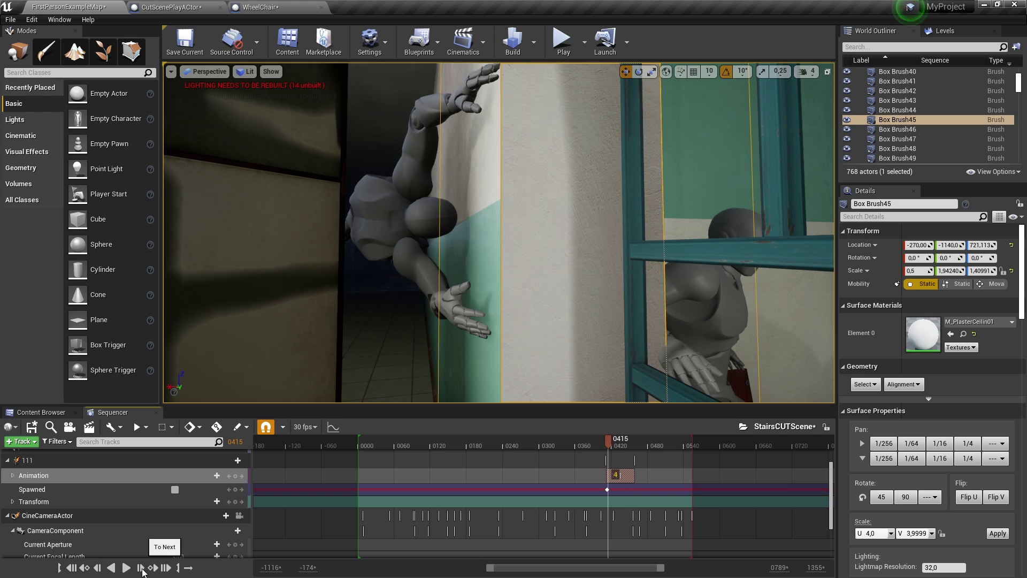
{"action": "left_click", "coordinate": [175, 490]}
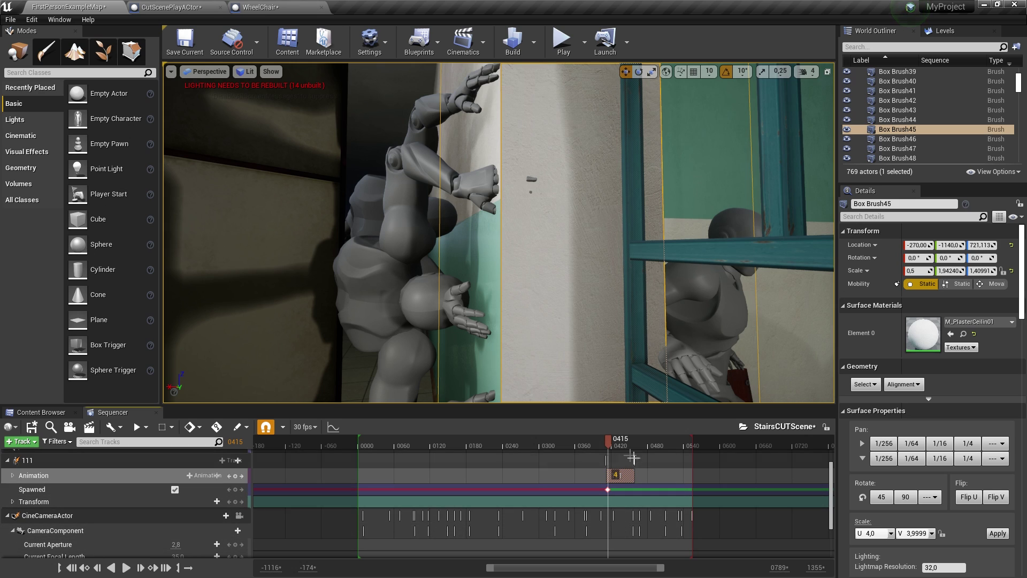
{"action": "left_click_drag", "start_coordinate": [607, 444], "coordinate": [634, 439]}
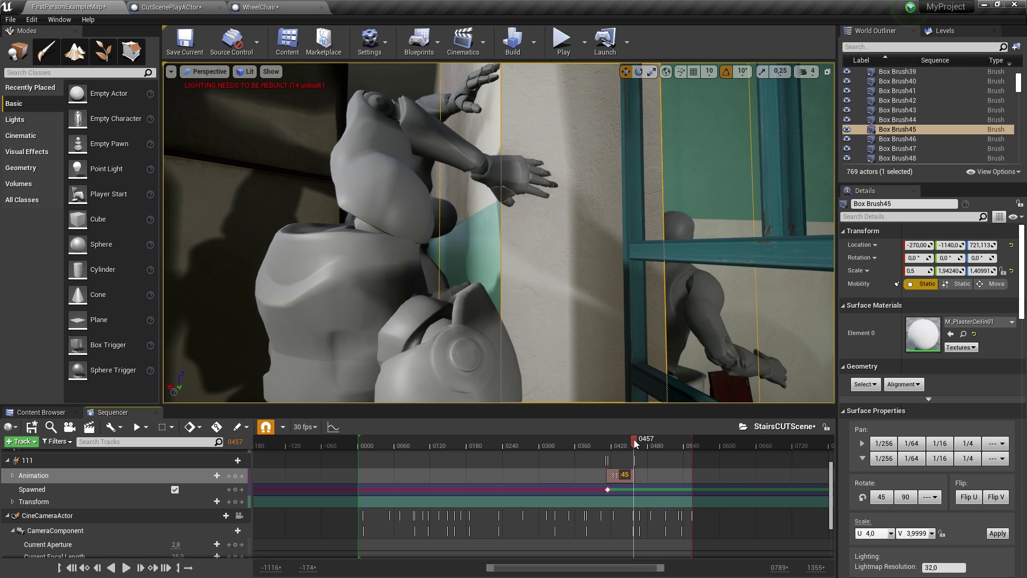
Step: Key 111's Spawned track on at 0456 and off at 0457, then preview the sequence
{"action": "left_click", "coordinate": [235, 489]}
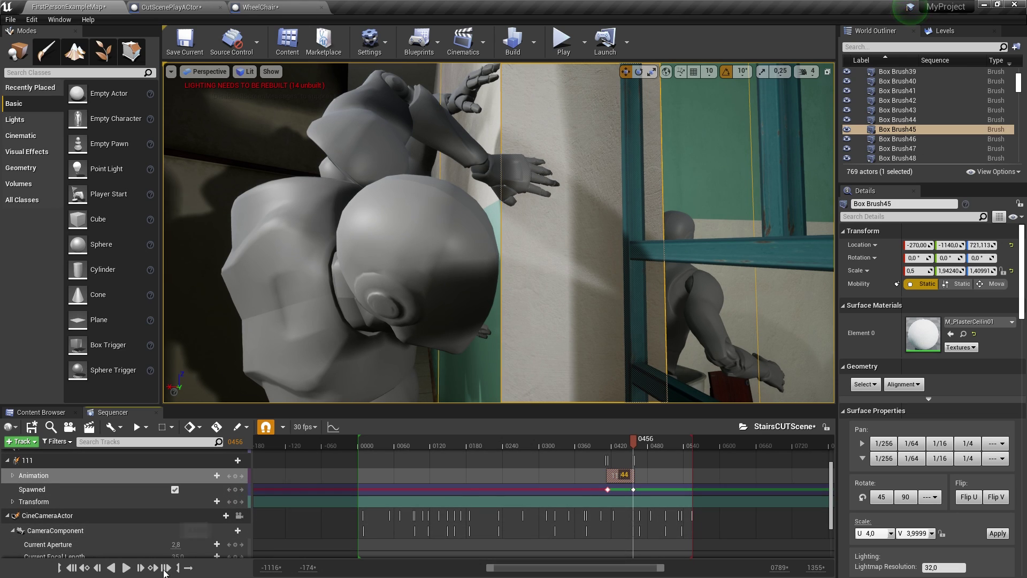
{"action": "left_click", "coordinate": [143, 568]}
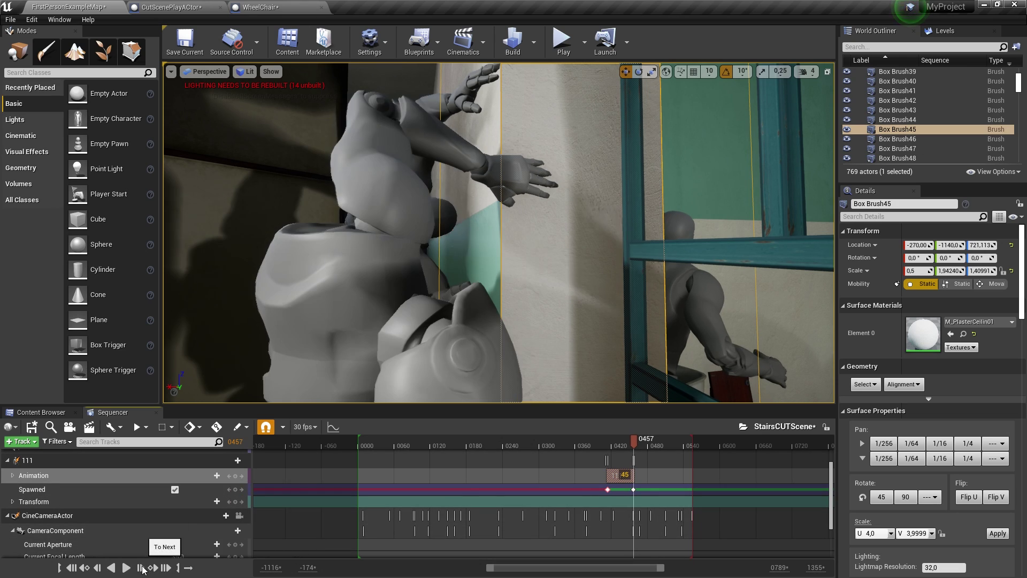
{"action": "left_click", "coordinate": [175, 489]}
{"action": "left_click", "coordinate": [111, 568]}
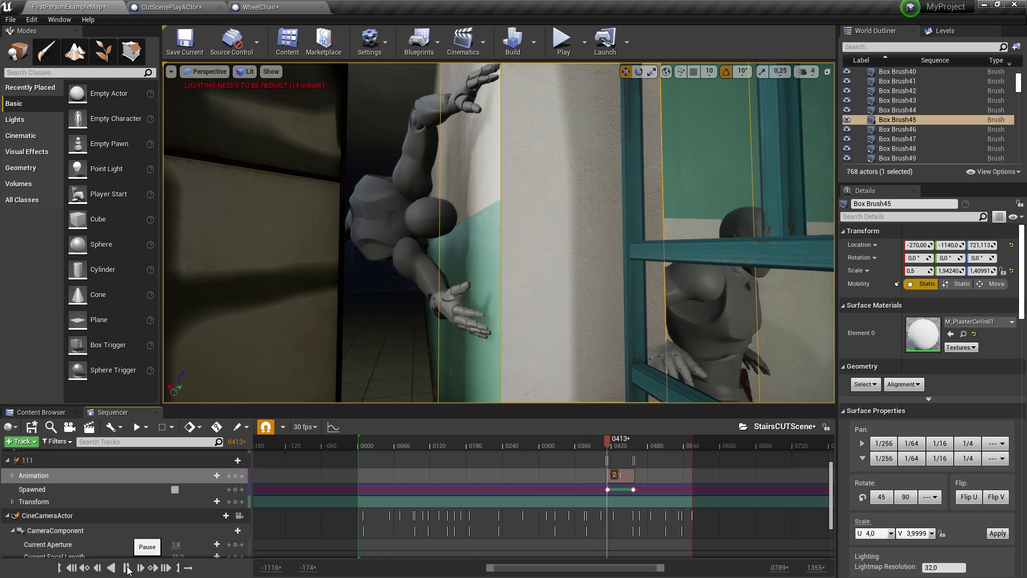
{"action": "left_click", "coordinate": [126, 567]}
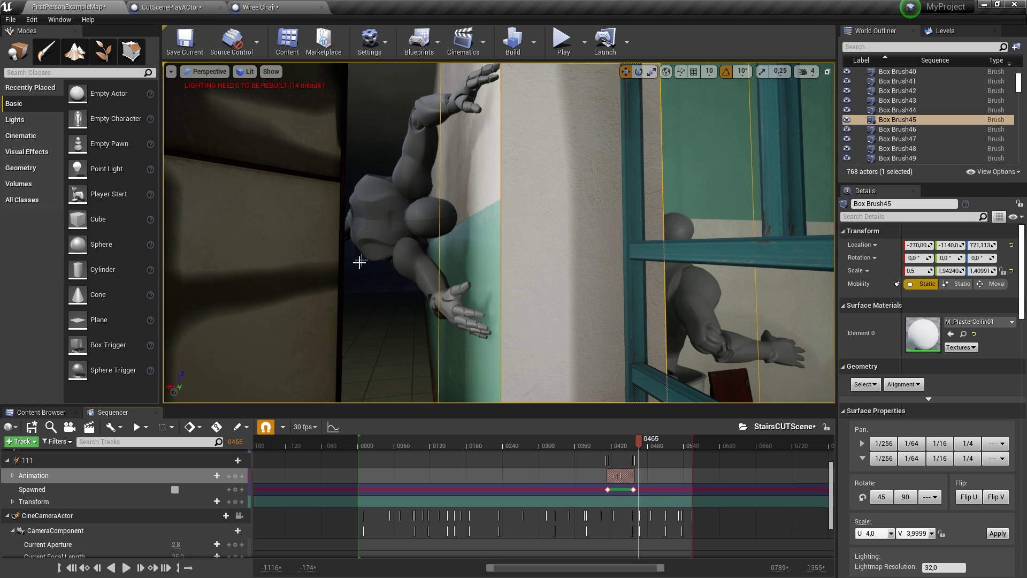
{"action": "right_click_drag", "start_coordinate": [408, 218], "coordinate": [481, 225]}
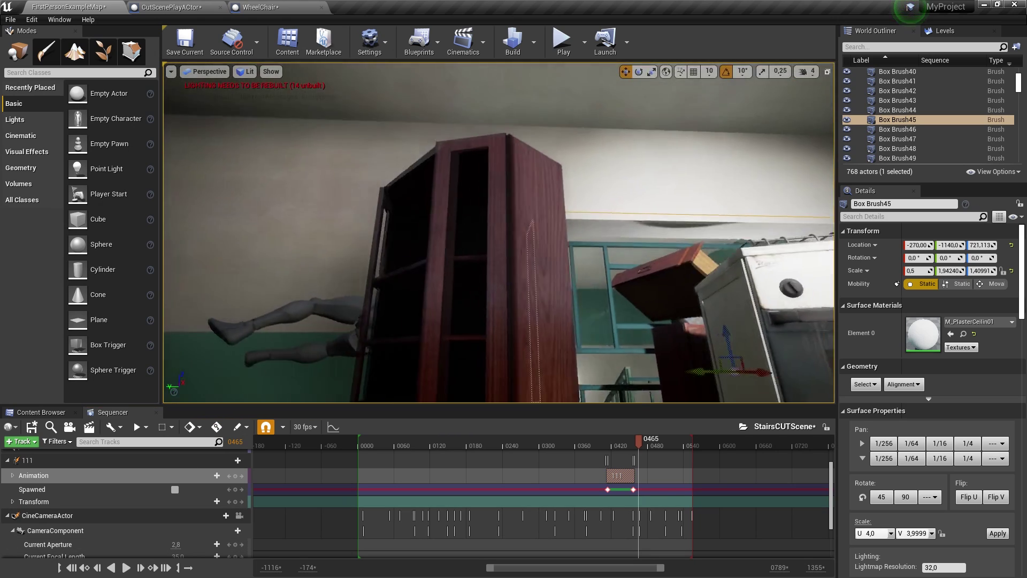
{"action": "right_click_drag", "start_coordinate": [411, 261], "coordinate": [411, 260]}
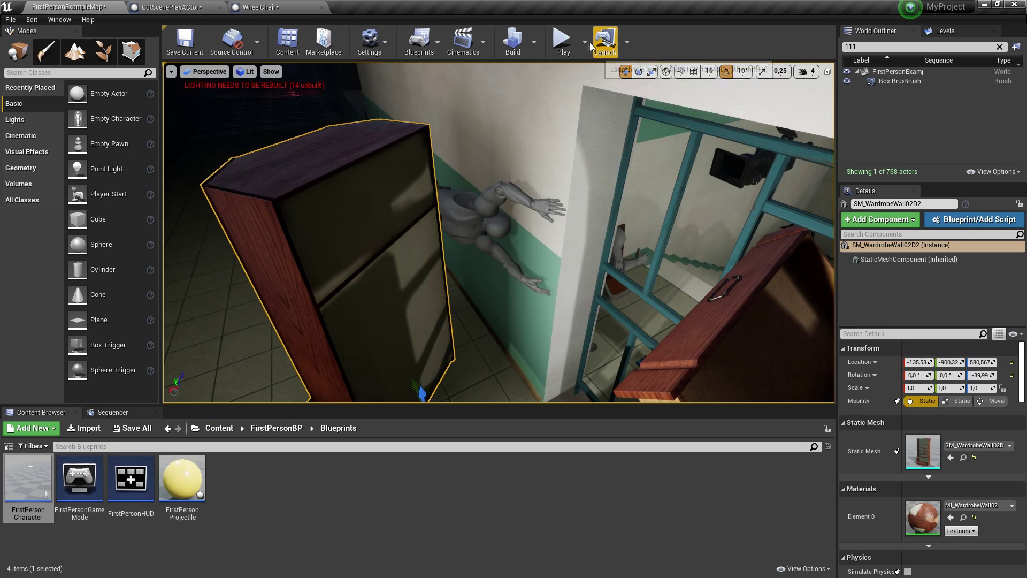
{"action": "left_click", "coordinate": [584, 42]}
{"action": "left_click", "coordinate": [614, 132]}
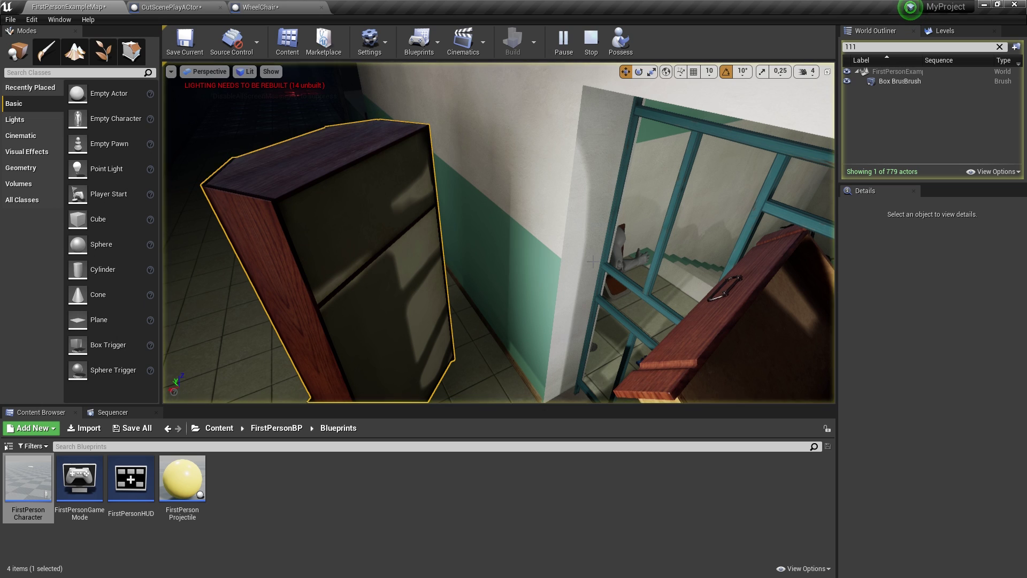
{"action": "left_click", "coordinate": [592, 39]}
{"action": "left_click", "coordinate": [584, 42]}
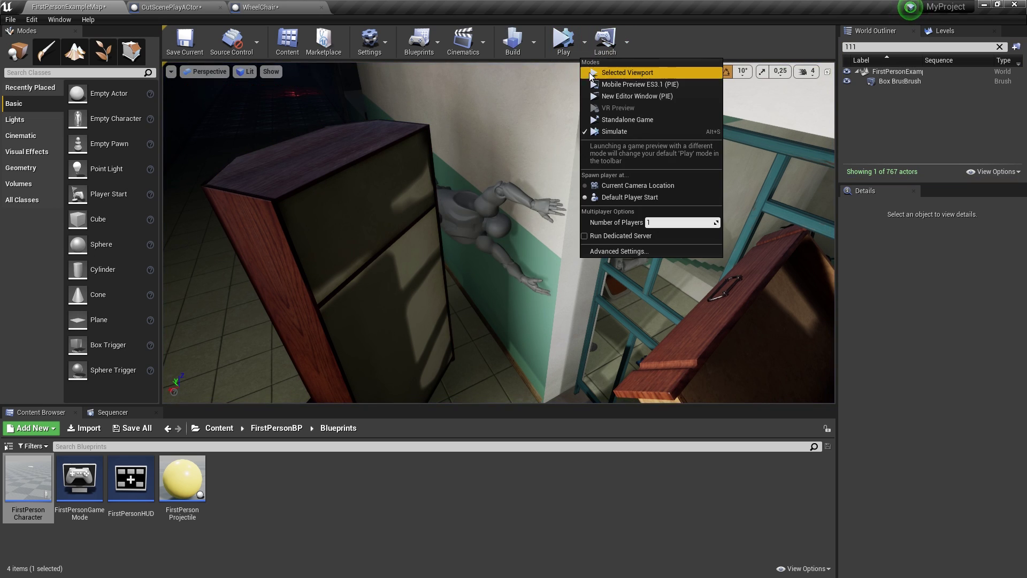
{"action": "left_click", "coordinate": [609, 71]}
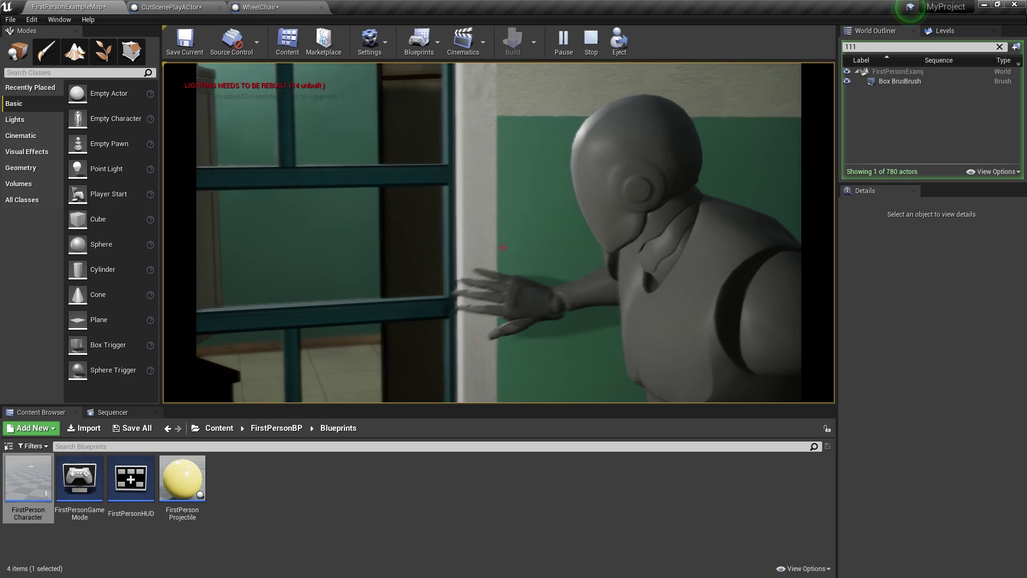
{"action": "key", "text": "Escape"}
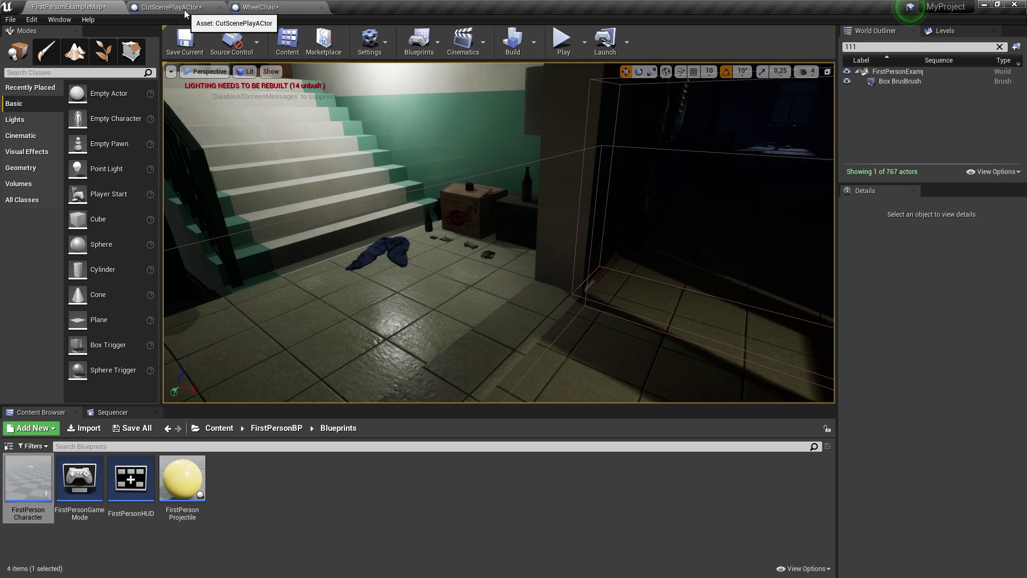
Step: Move the sequence playhead from 0415 to 0488 and open the Content > Assets > Animations folder
{"action": "scroll", "coordinate": [532, 534], "scroll_direction": "down", "scroll_amount": 1}
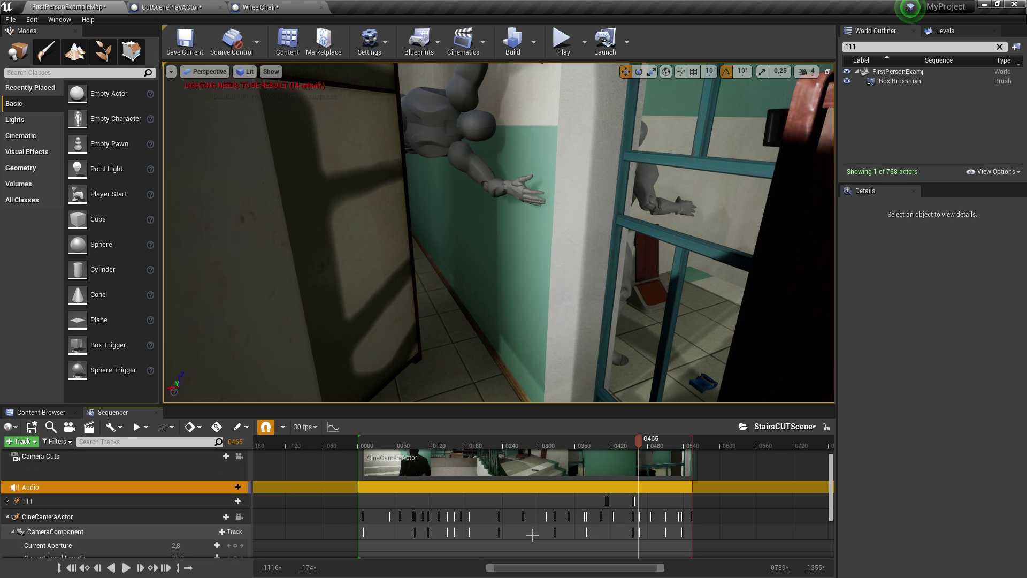
{"action": "left_click", "coordinate": [610, 446]}
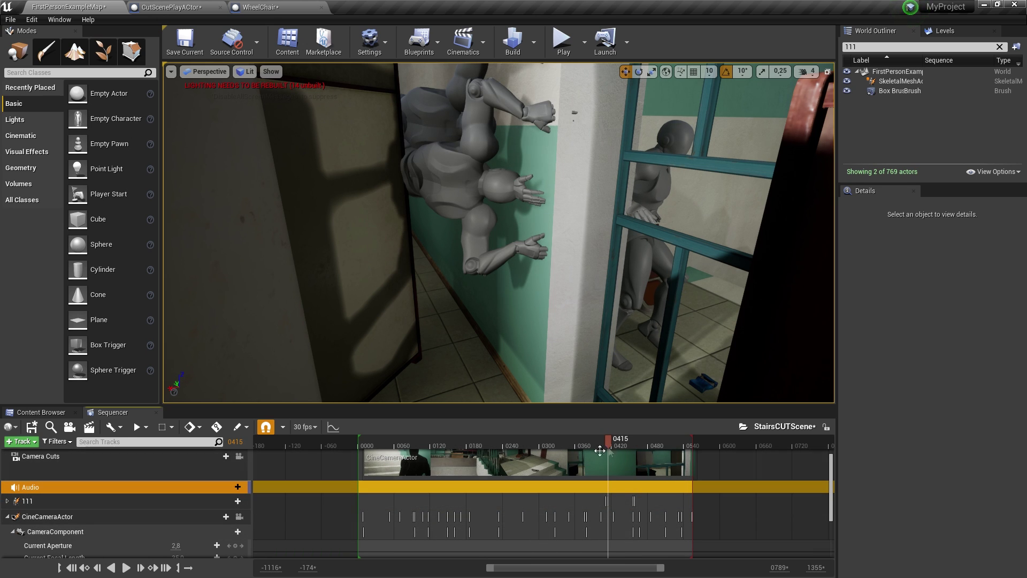
{"action": "key", "text": "space"}
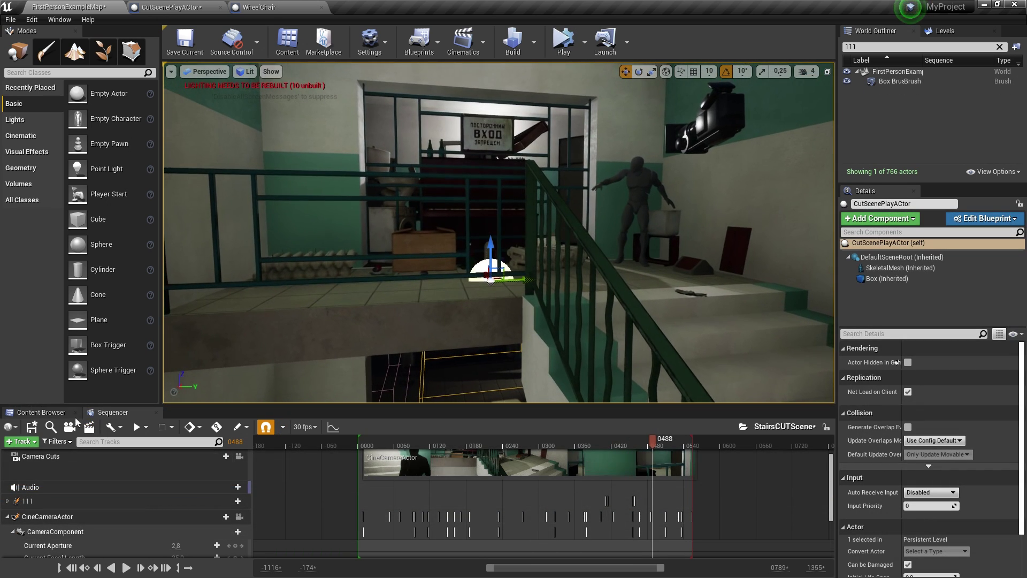
{"action": "left_click", "coordinate": [63, 413]}
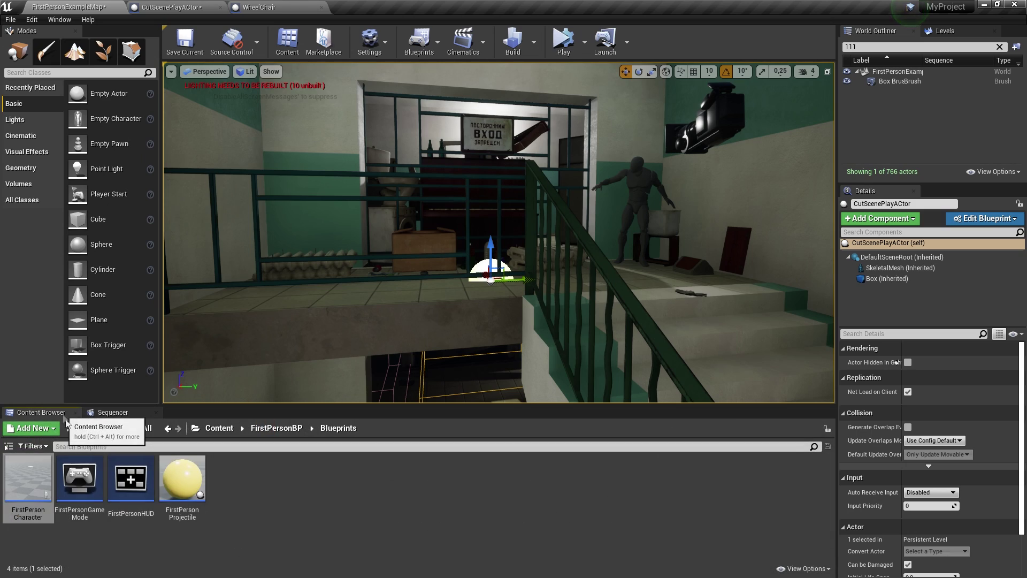
{"action": "left_click", "coordinate": [220, 427]}
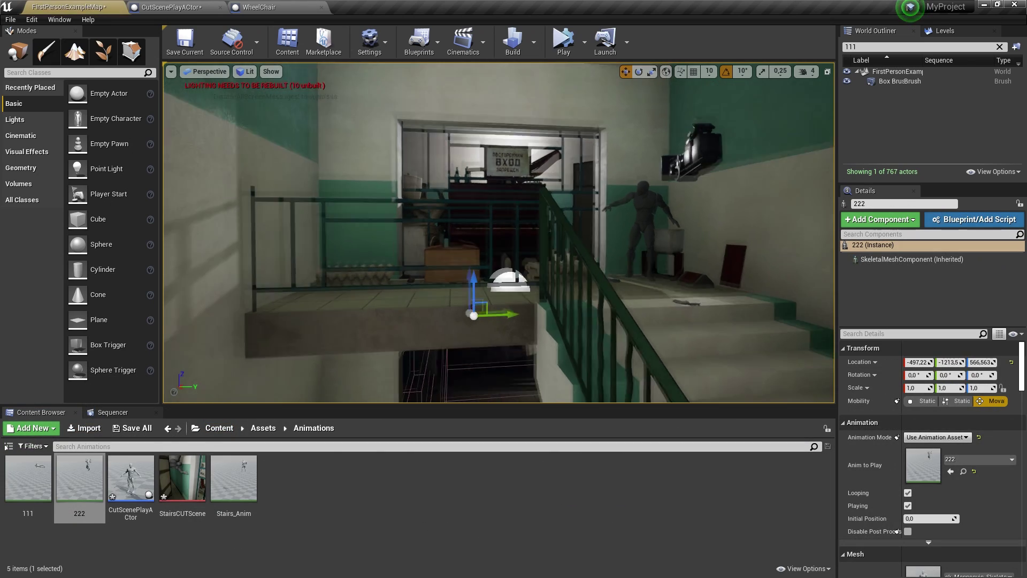
Step: Focus on character 222, fly around the stairwell and select the wall spotlight SpotLight4
{"action": "key", "text": "f"}
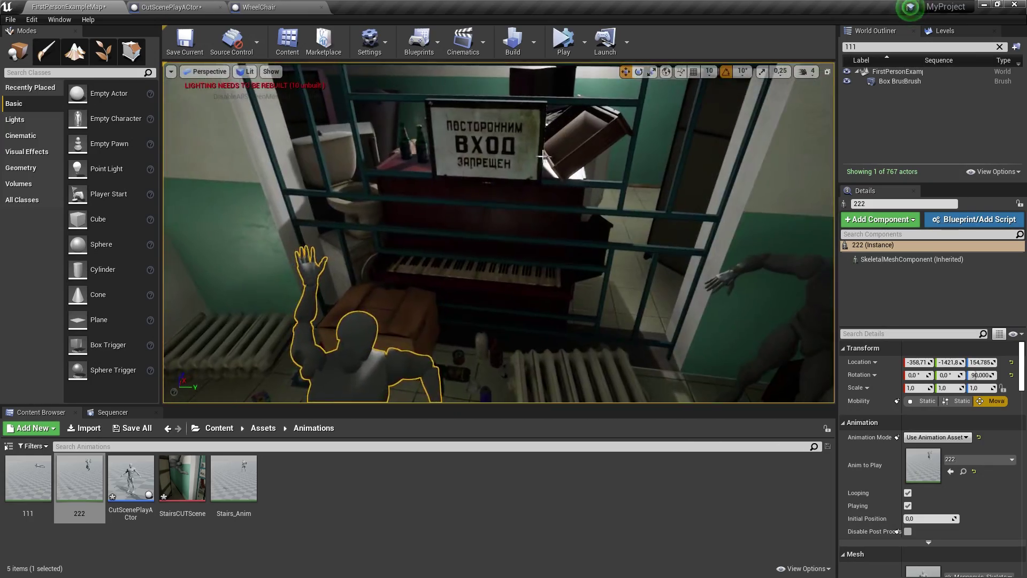
{"action": "left_click", "coordinate": [487, 215]}
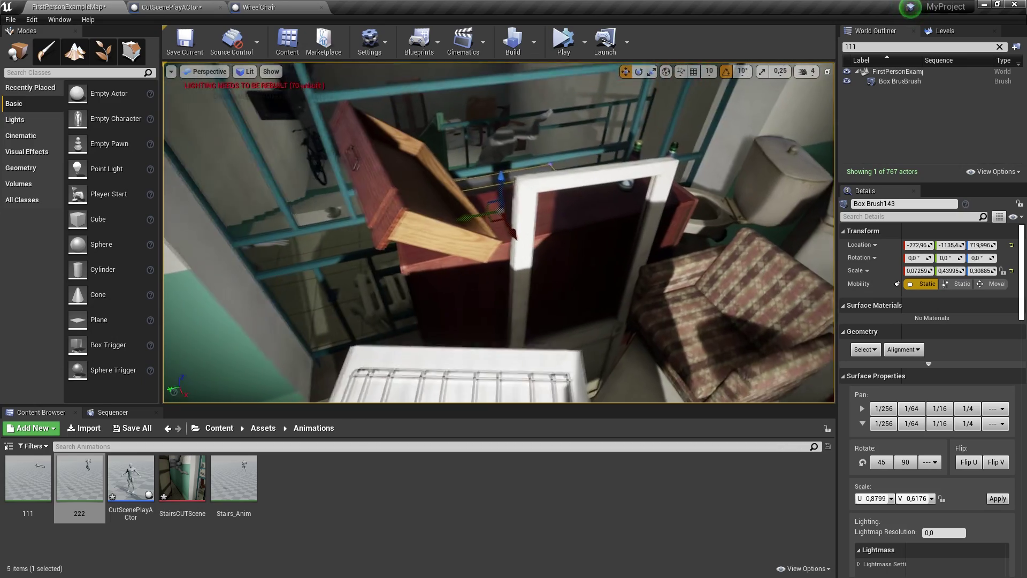
{"action": "mouse_move", "coordinate": [438, 191]}
{"action": "right_mouse_down"}
{"action": "mouse_move", "coordinate": [463, 140]}
{"action": "mouse_move", "coordinate": [567, 166]}
{"action": "mouse_move", "coordinate": [425, 170]}
{"action": "mouse_move", "coordinate": [396, 198]}
{"action": "mouse_move", "coordinate": [354, 214]}
{"action": "mouse_move", "coordinate": [277, 194]}
{"action": "right_mouse_up"}
{"action": "left_click", "coordinate": [409, 182]}
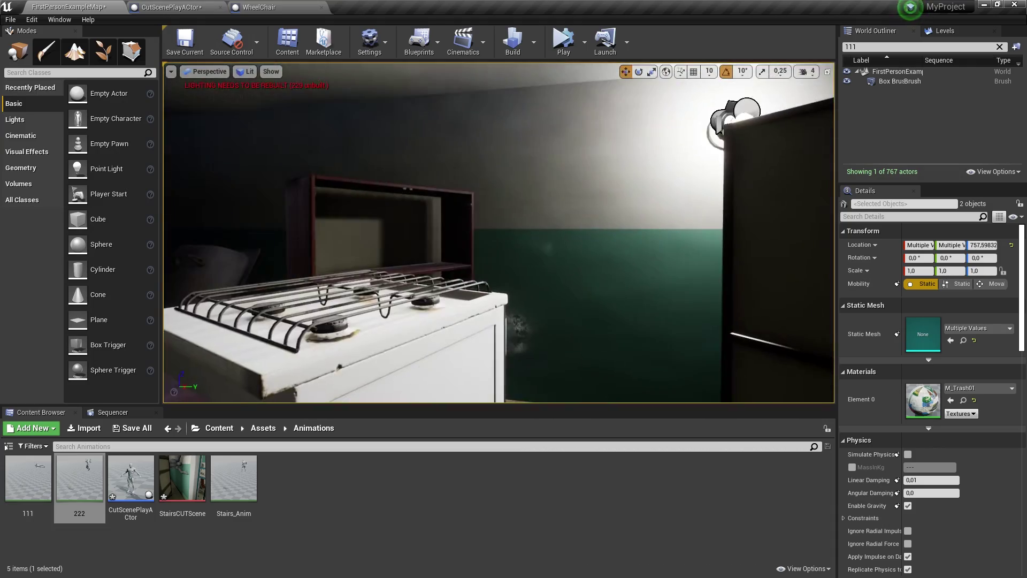
{"action": "right_click_drag", "start_coordinate": [277, 194], "coordinate": [341, 259]}
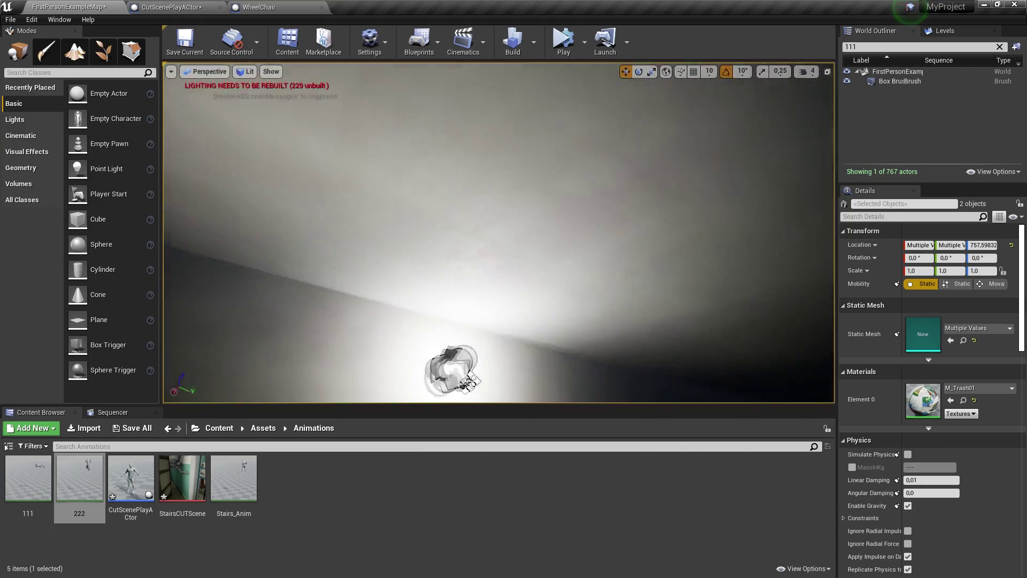
{"action": "left_click", "coordinate": [341, 259]}
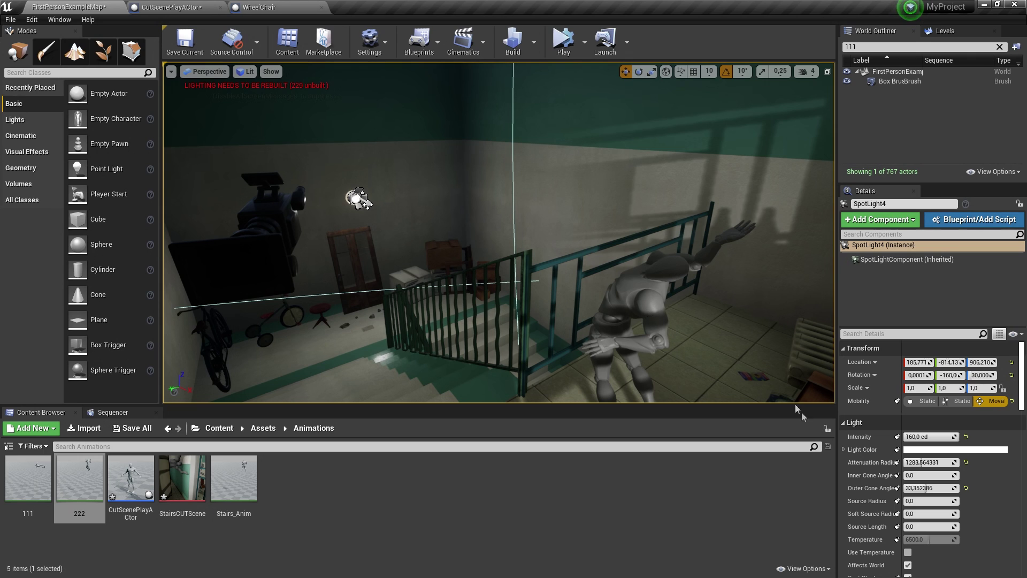
Step: Raise SpotLight4's attenuation radius to about 1791, slide character 222 along Y, and start Play In Editor
{"action": "left_click_drag", "start_coordinate": [926, 462], "coordinate": [925, 462]}
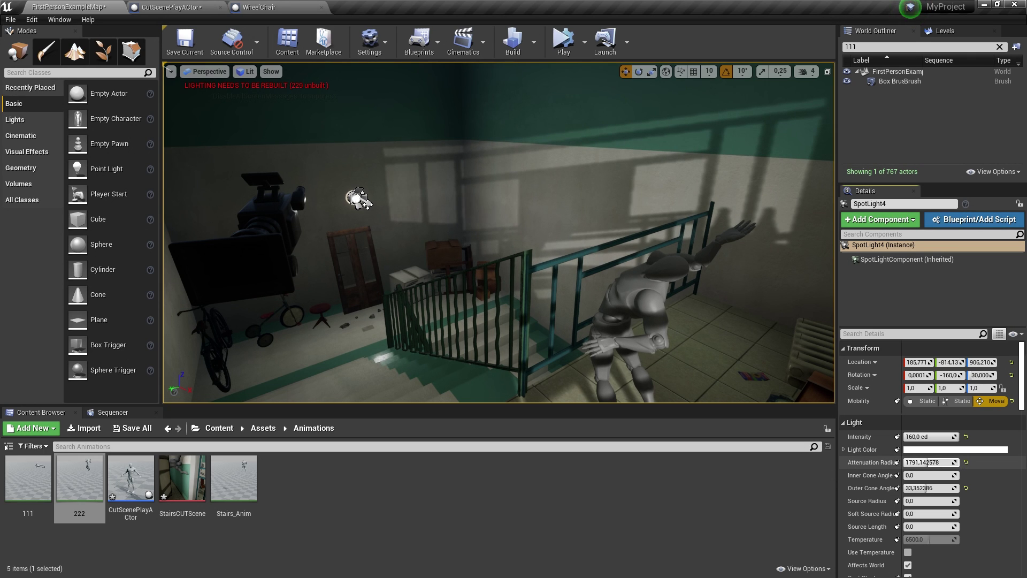
{"action": "right_click_drag", "start_coordinate": [719, 359], "coordinate": [673, 359]}
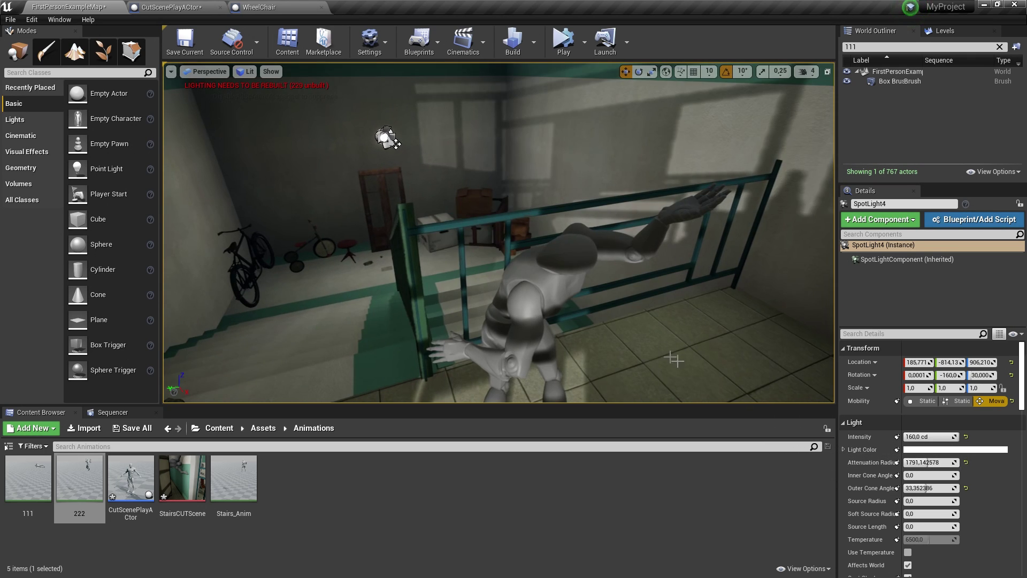
{"action": "left_click", "coordinate": [559, 297]}
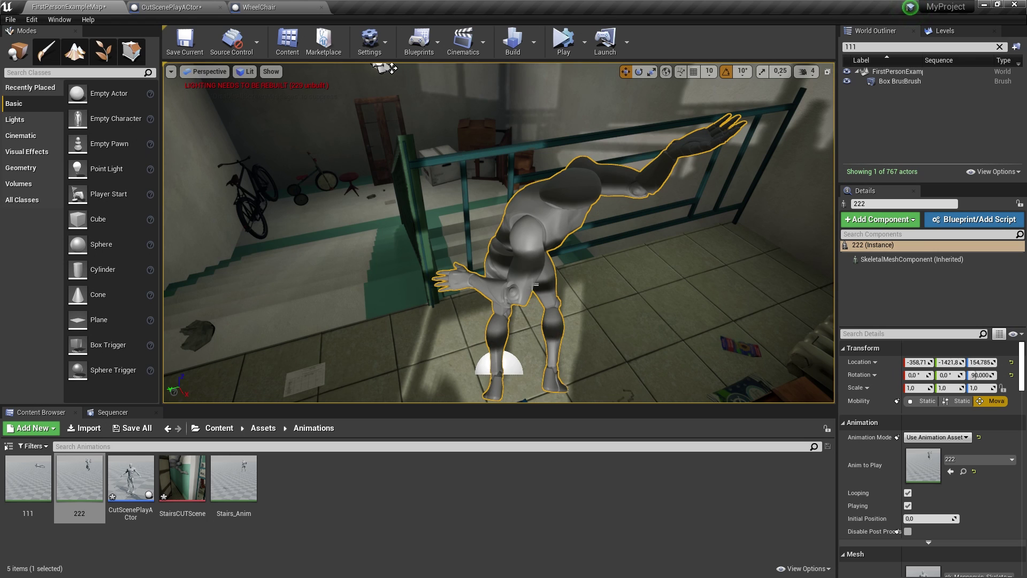
{"action": "right_click_drag", "start_coordinate": [529, 227], "coordinate": [529, 226]}
{"action": "mouse_move", "coordinate": [523, 250]}
{"action": "left_mouse_down"}
{"action": "mouse_move", "coordinate": [421, 284]}
{"action": "mouse_move", "coordinate": [467, 277]}
{"action": "left_mouse_up"}
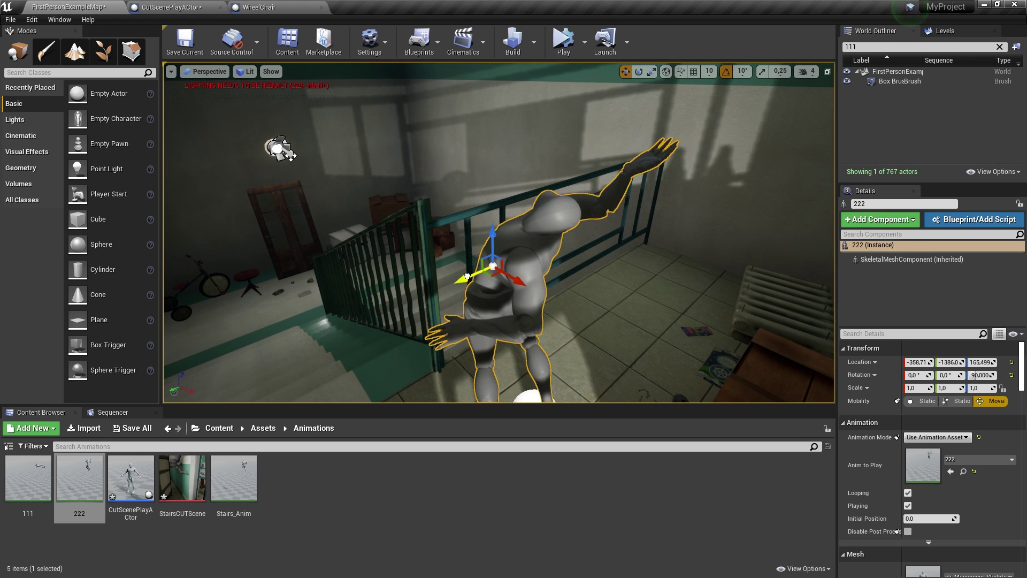
{"action": "right_click_drag", "start_coordinate": [376, 208], "coordinate": [366, 212]}
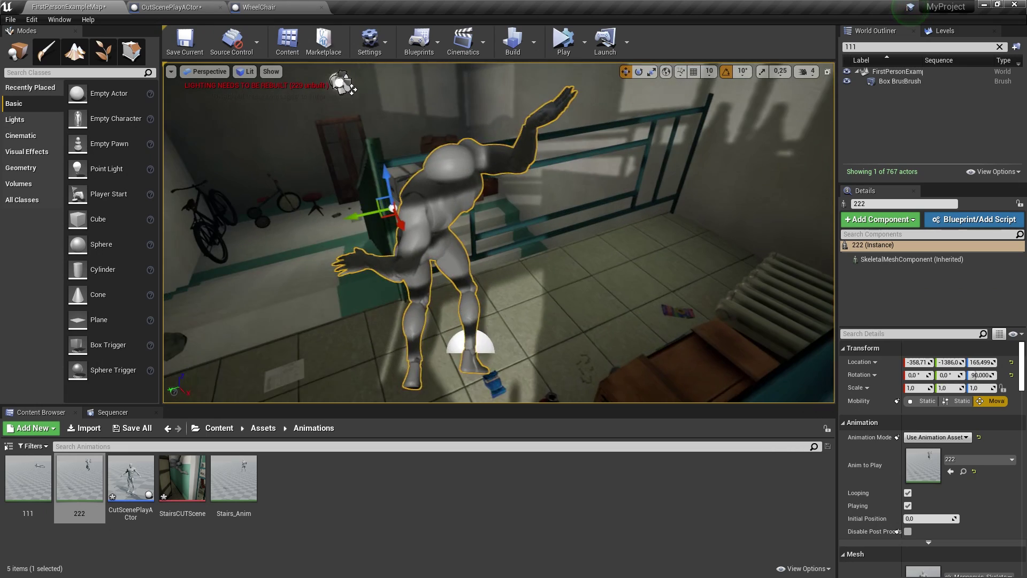
{"action": "key", "text": "alt+p"}
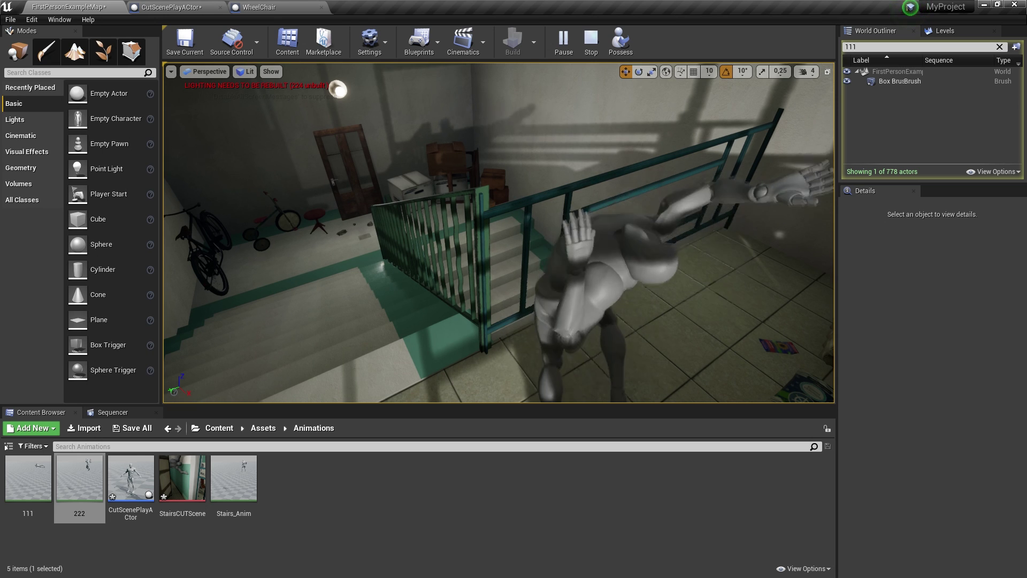
Step: End the test play, select PointLight12, and run then stop a simulation of the cutscene
{"action": "left_click", "coordinate": [591, 39]}
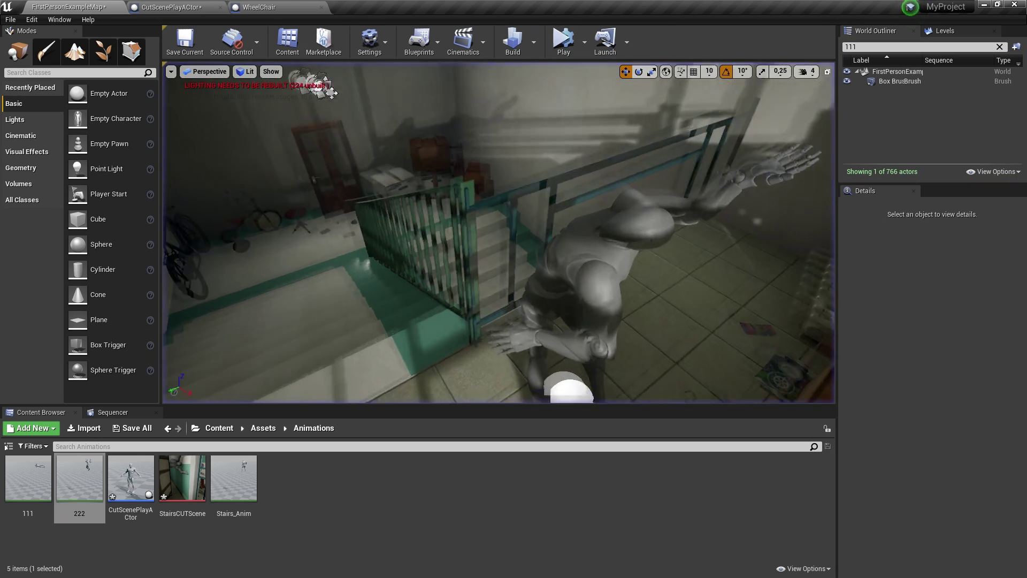
{"action": "right_click_drag", "start_coordinate": [622, 194], "coordinate": [602, 211]}
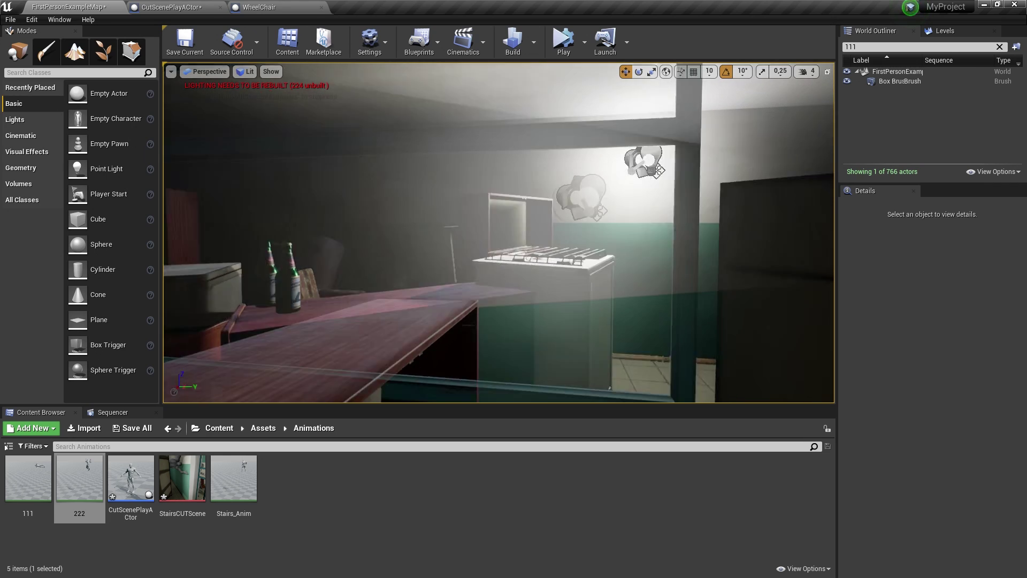
{"action": "left_click", "coordinate": [602, 211]}
{"action": "key", "text": "alt+s"}
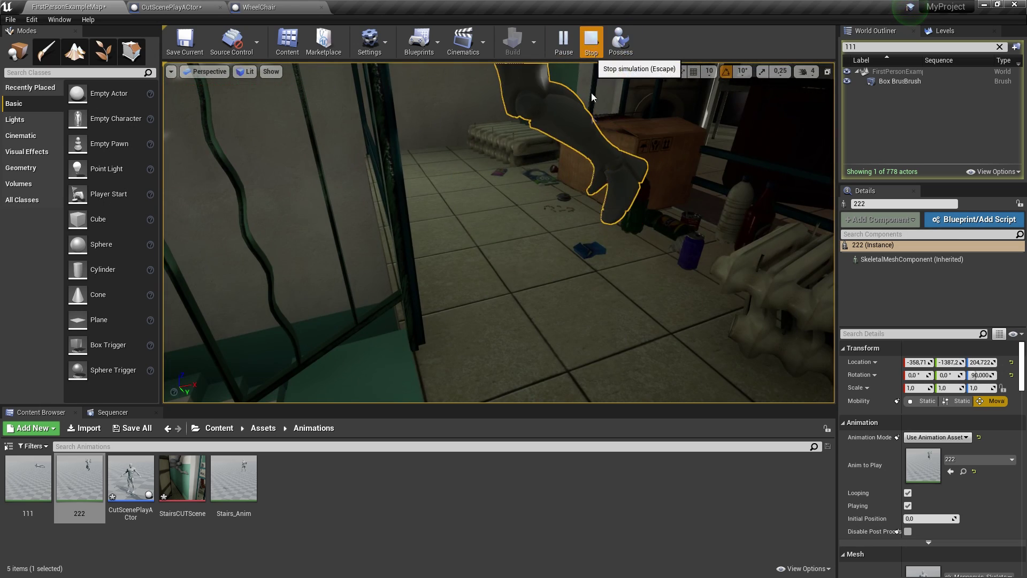
{"action": "left_click", "coordinate": [590, 36]}
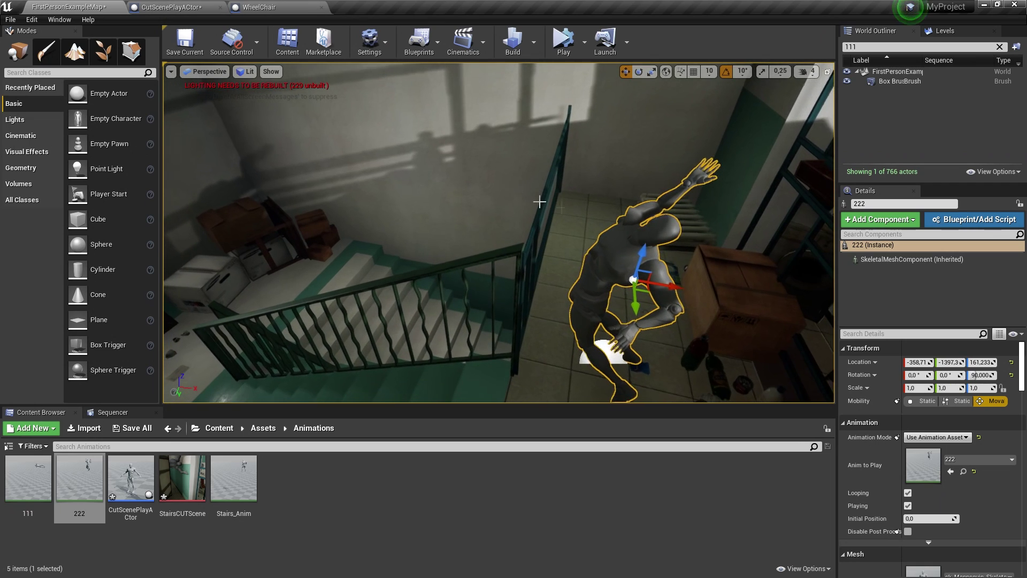
Step: Raise character 222 to Z 197.312 and lift the CutScenePlayActor trigger higher
{"action": "left_click_drag", "start_coordinate": [634, 299], "coordinate": [655, 205]}
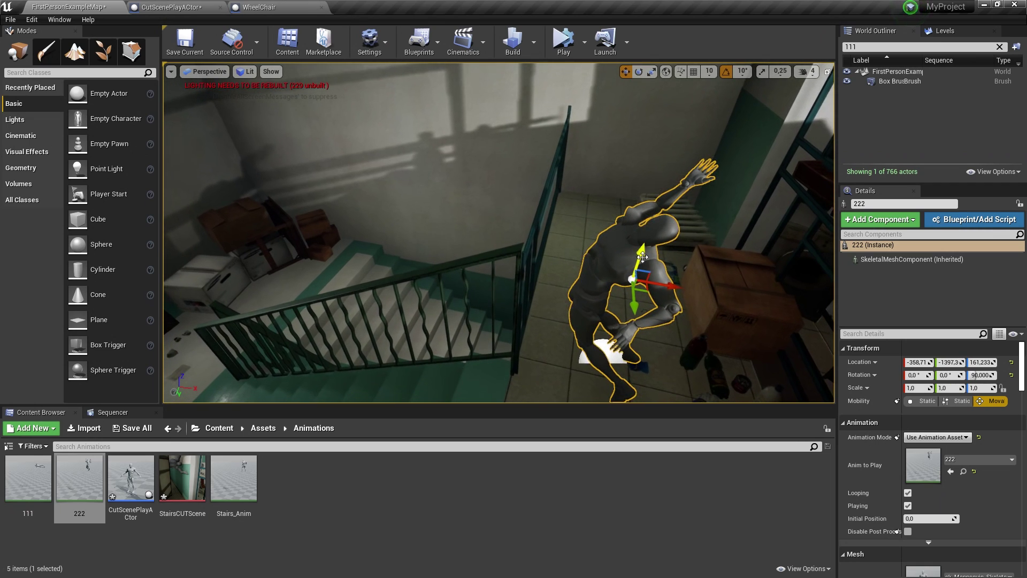
{"action": "left_click", "coordinate": [610, 356]}
{"action": "left_click_drag", "start_coordinate": [607, 347], "coordinate": [614, 312]}
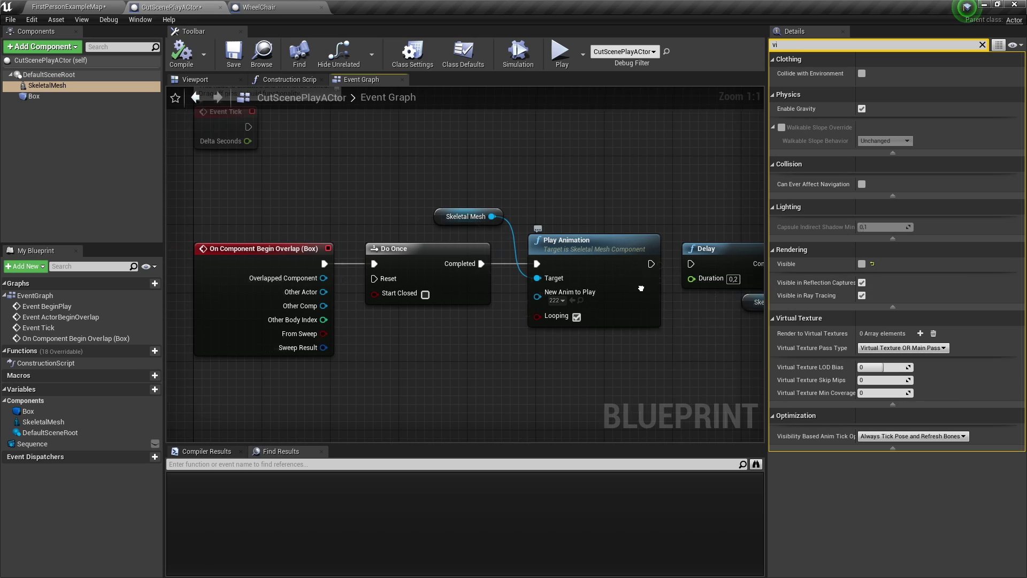
Step: Bring the Delay and Set Visibility nodes into view, then end the standalone game preview
{"action": "right_click_drag", "start_coordinate": [628, 257], "coordinate": [436, 258]}
{"action": "mouse_move", "coordinate": [431, 260]}
{"action": "left_mouse_down"}
{"action": "mouse_move", "coordinate": [483, 260]}
{"action": "mouse_move", "coordinate": [470, 260]}
{"action": "left_mouse_up"}
{"action": "left_click", "coordinate": [431, 262]}
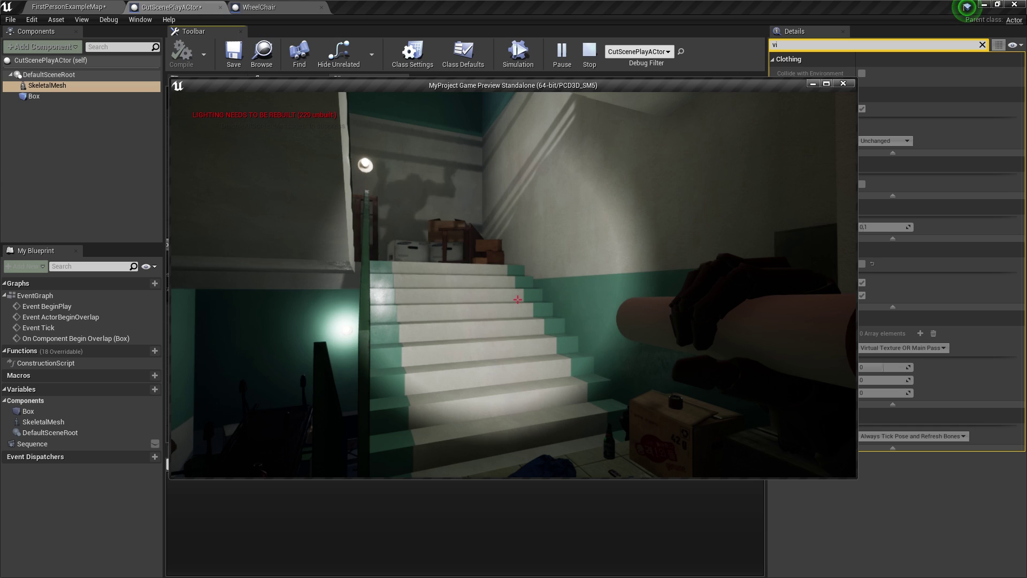
{"action": "key", "text": "Escape"}
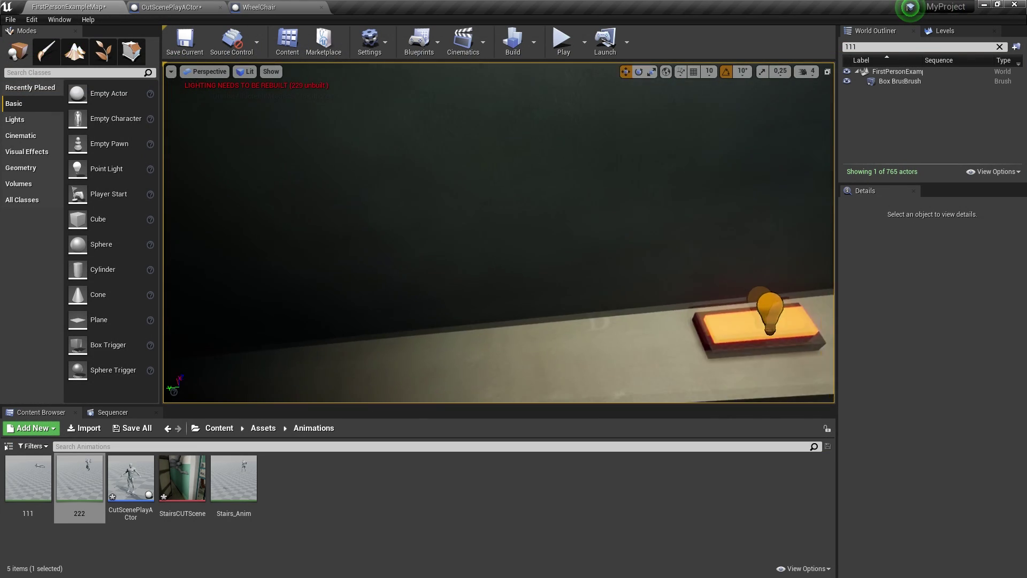
Step: Select the CutScenePlayActor and play-test the stairwell cutscene in the viewport
{"action": "left_click", "coordinate": [464, 261]}
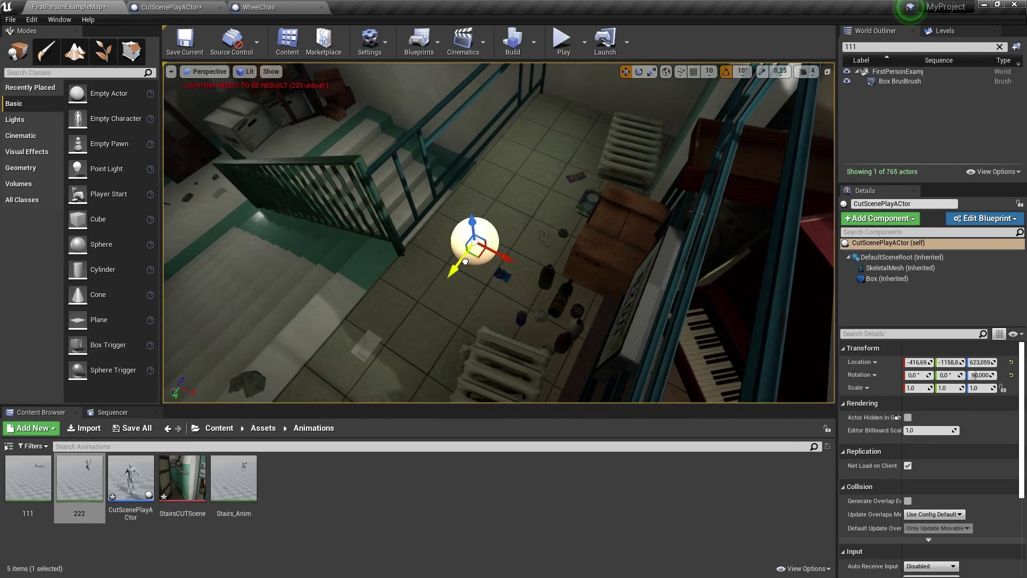
{"action": "left_click", "coordinate": [562, 40]}
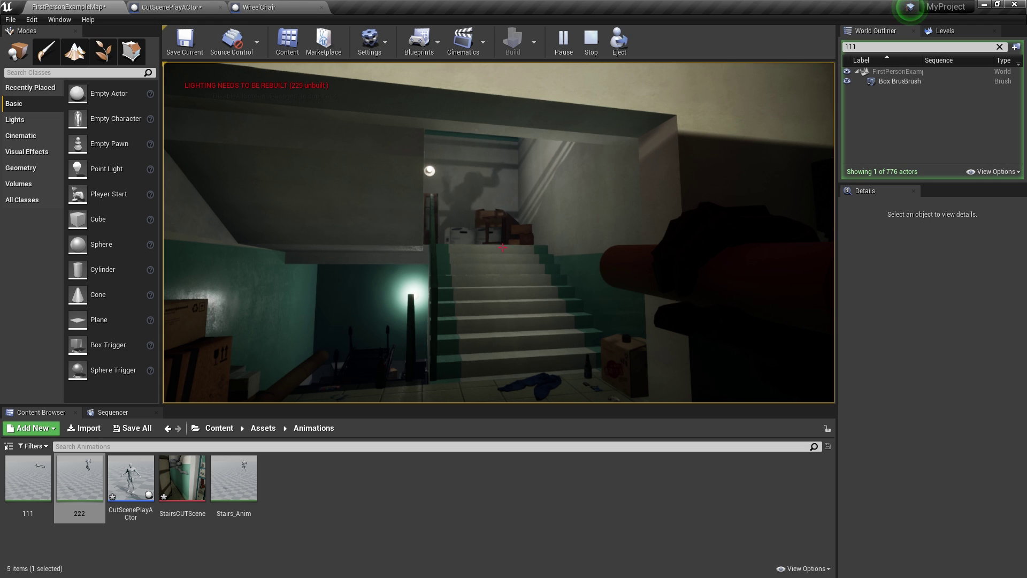
{"action": "key", "text": "Escape"}
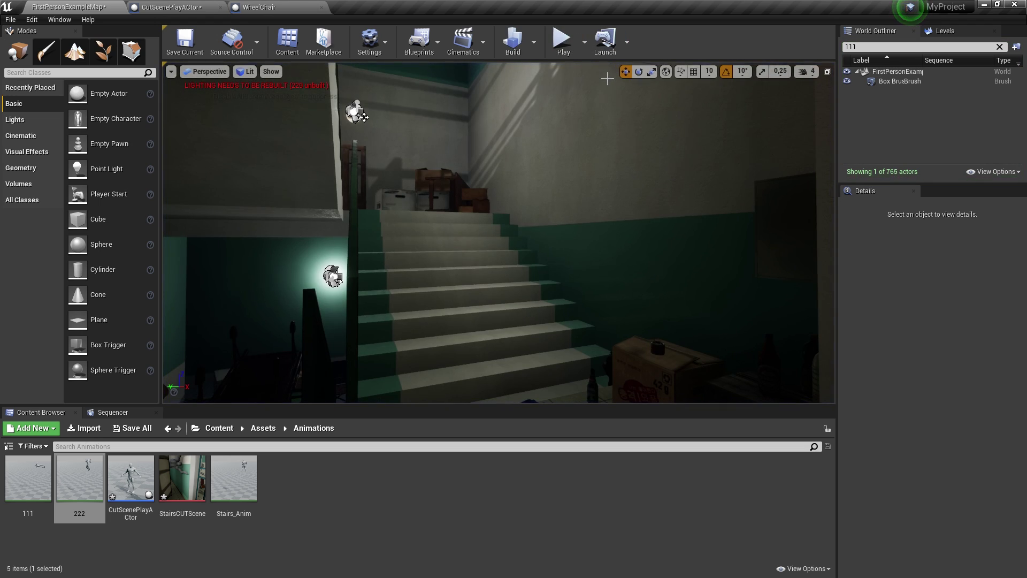
Step: Return to the CutScenePlayActor Blueprint and pan its Event Graph to the sequence player nodes
{"action": "left_click", "coordinate": [607, 76]}
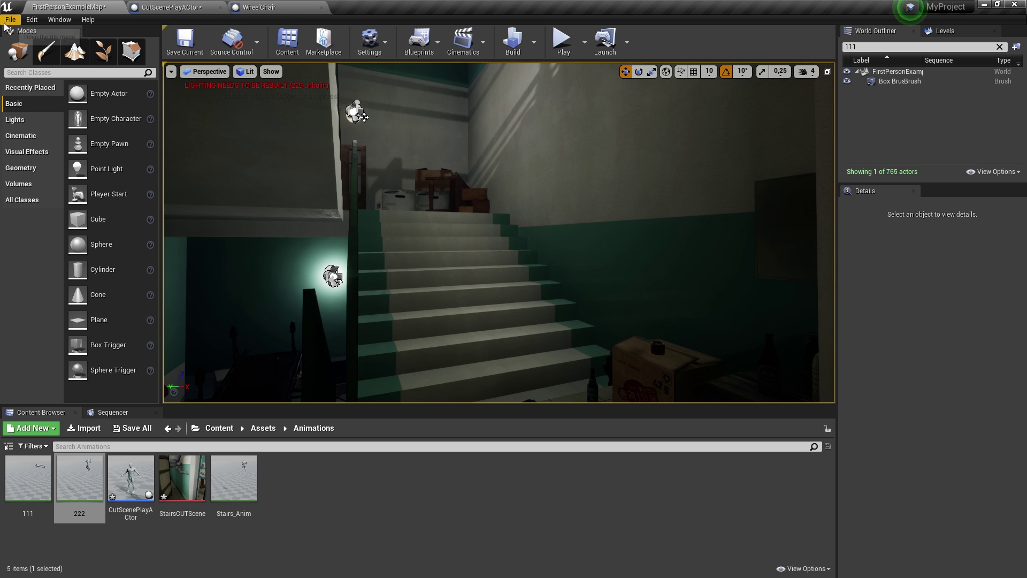
{"action": "left_click", "coordinate": [172, 7]}
{"action": "right_click_drag", "start_coordinate": [701, 243], "coordinate": [453, 238]}
Step: Select the Create Level Sequence Player and Play nodes, zoom out, then show the component Viewport
{"action": "left_click", "coordinate": [387, 305]}
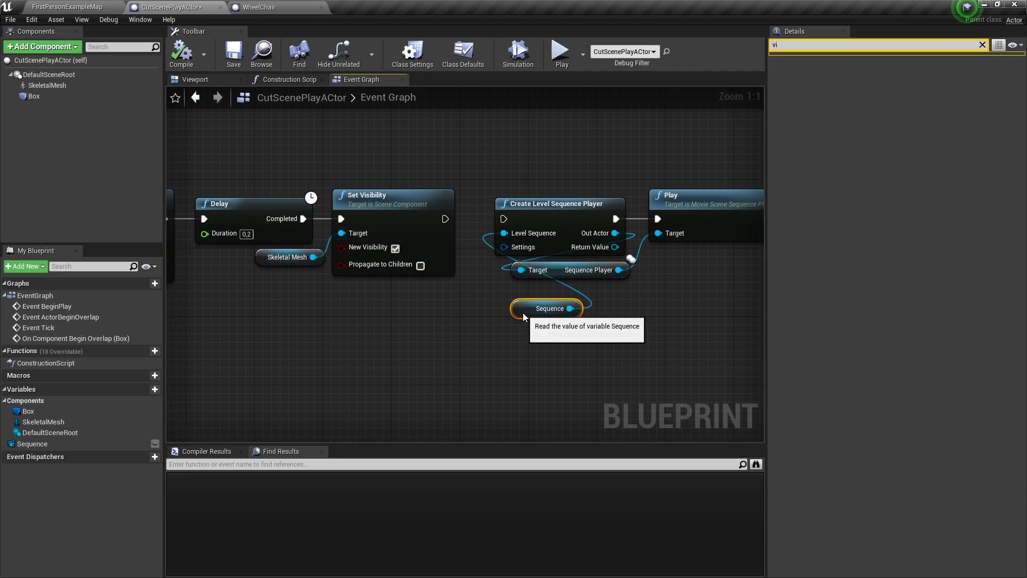
{"action": "right_click_drag", "start_coordinate": [388, 305], "coordinate": [273, 298]}
{"action": "left_click_drag", "start_coordinate": [440, 126], "coordinate": [648, 343]}
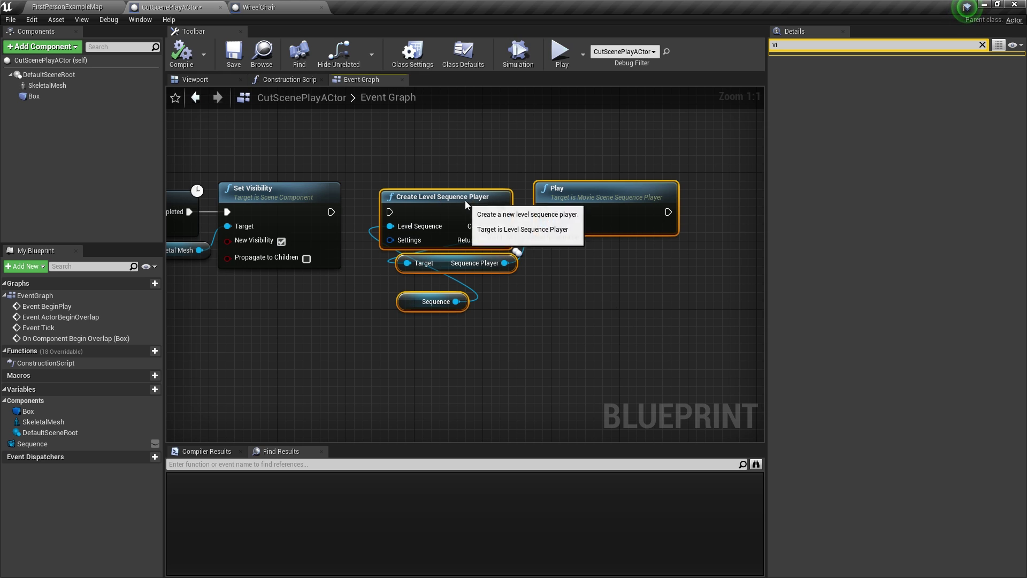
{"action": "mouse_move", "coordinate": [325, 250]}
{"action": "right_mouse_down"}
{"action": "mouse_move", "coordinate": [458, 252]}
{"action": "mouse_move", "coordinate": [534, 322]}
{"action": "mouse_move", "coordinate": [462, 316]}
{"action": "right_mouse_up"}
{"action": "scroll", "coordinate": [459, 252], "scroll_direction": "down", "scroll_amount": 2}
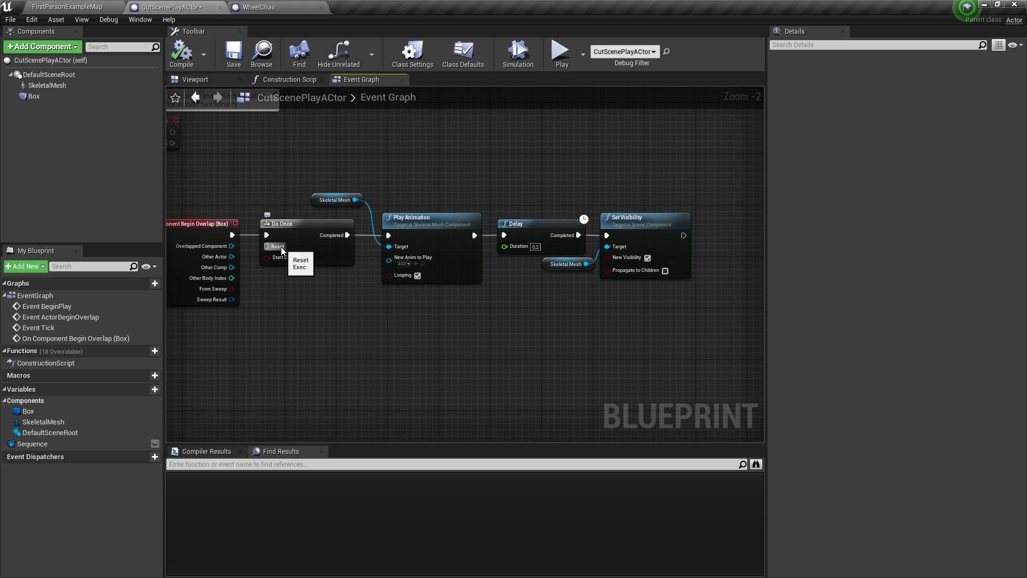
{"action": "left_click", "coordinate": [195, 80]}
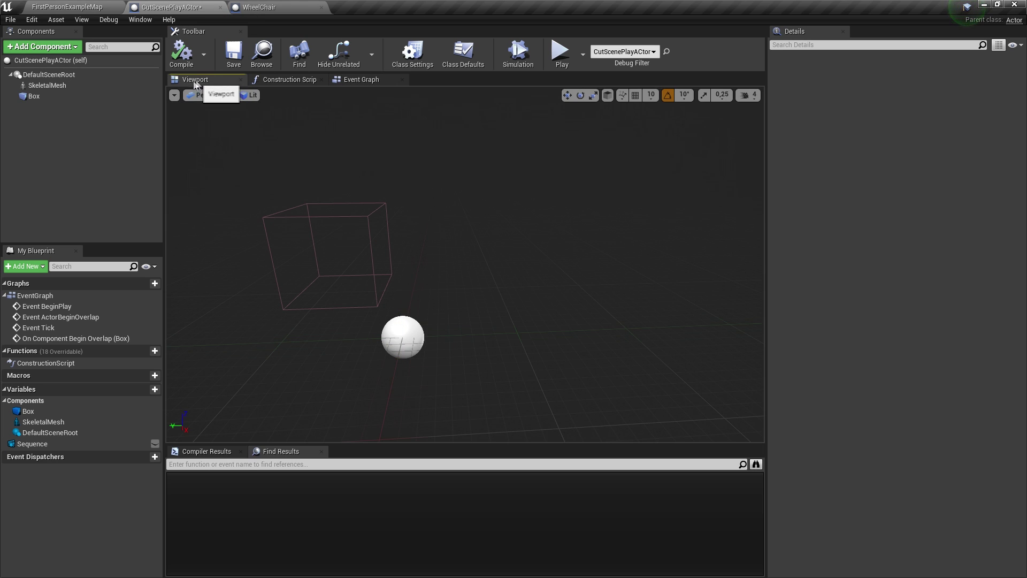
Step: Add an Arrow component to CutScenePlayActor via an 'arra' search, then switch to FirstPersonExampleMap
{"action": "left_click", "coordinate": [62, 48]}
{"action": "type", "text": "arra"}
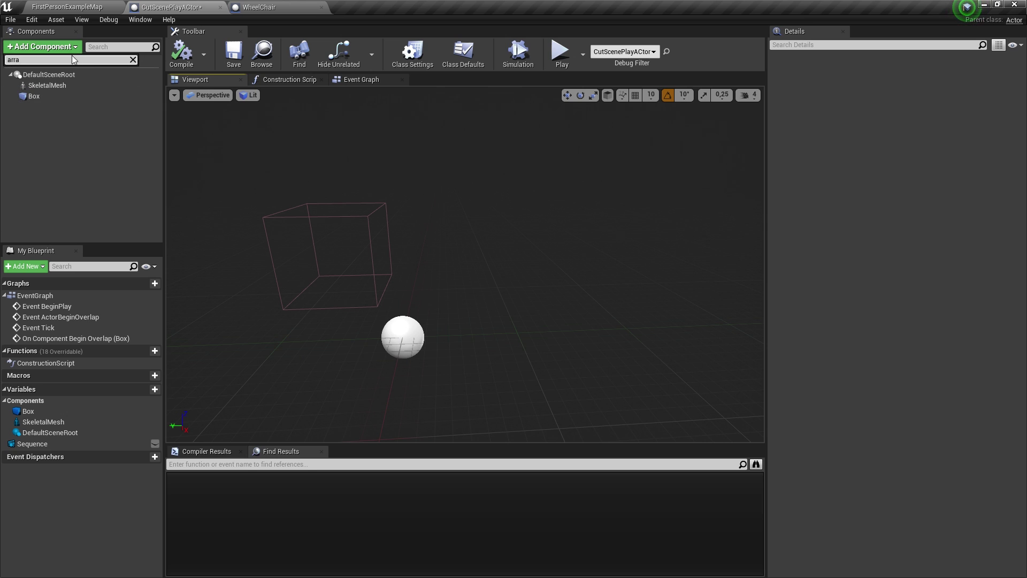
{"action": "left_click", "coordinate": [43, 75]}
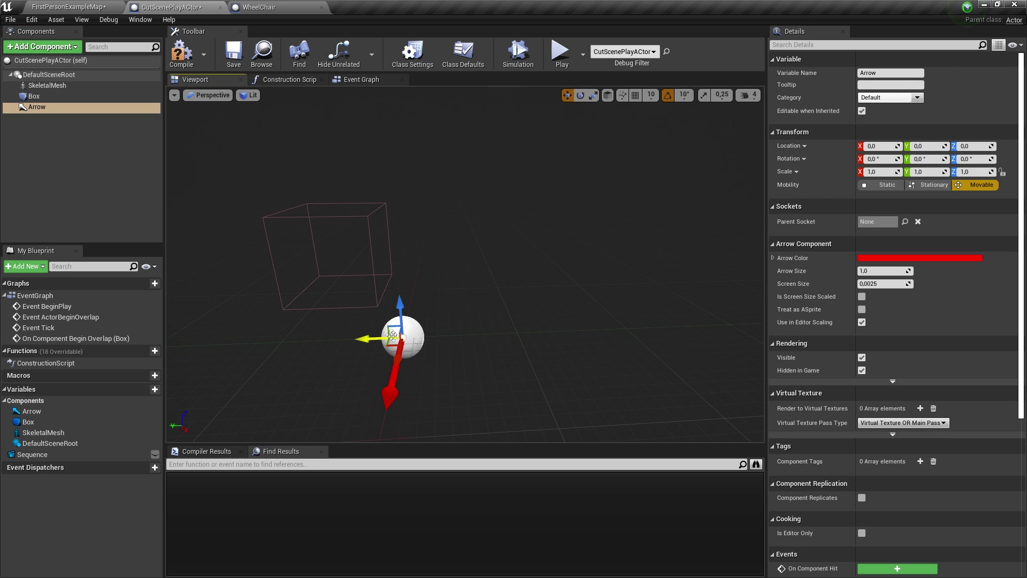
{"action": "left_click_drag", "start_coordinate": [392, 335], "coordinate": [490, 324], "text": "alt"}
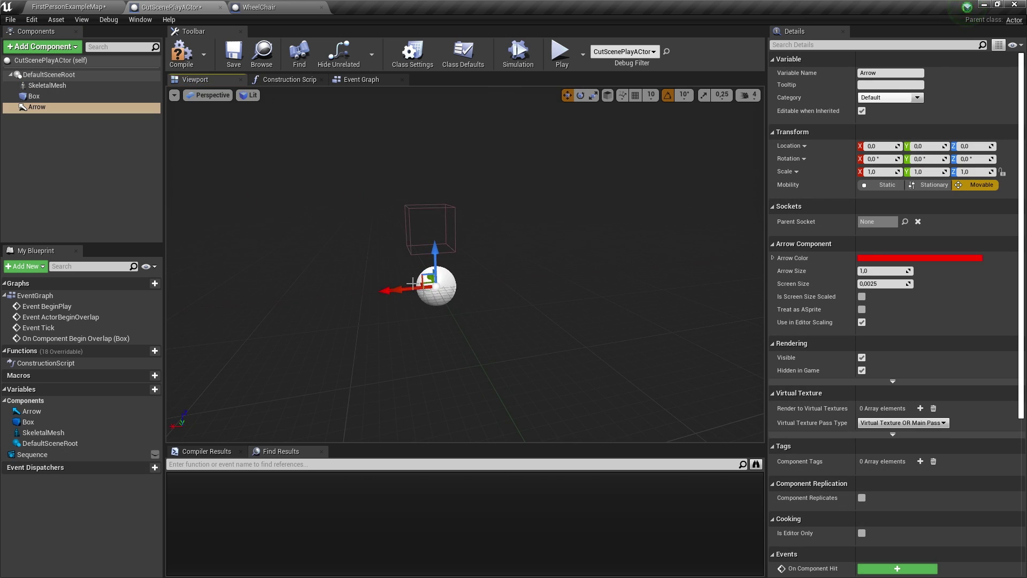
{"action": "left_click", "coordinate": [96, 7]}
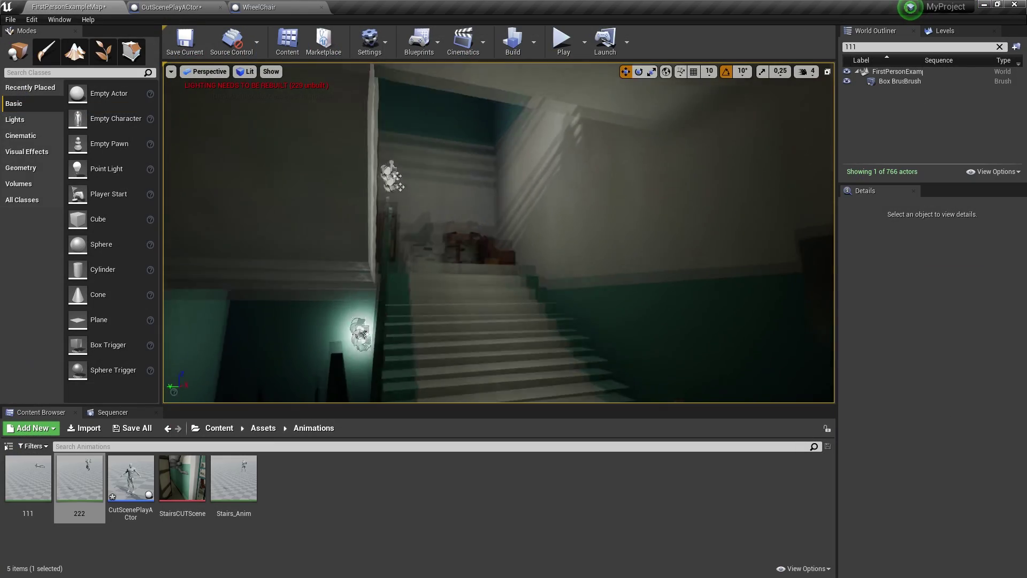
Step: Select the placed actor's Arrow component and lower it along Z toward the floor
{"action": "right_click_drag", "start_coordinate": [469, 241], "coordinate": [469, 240]}
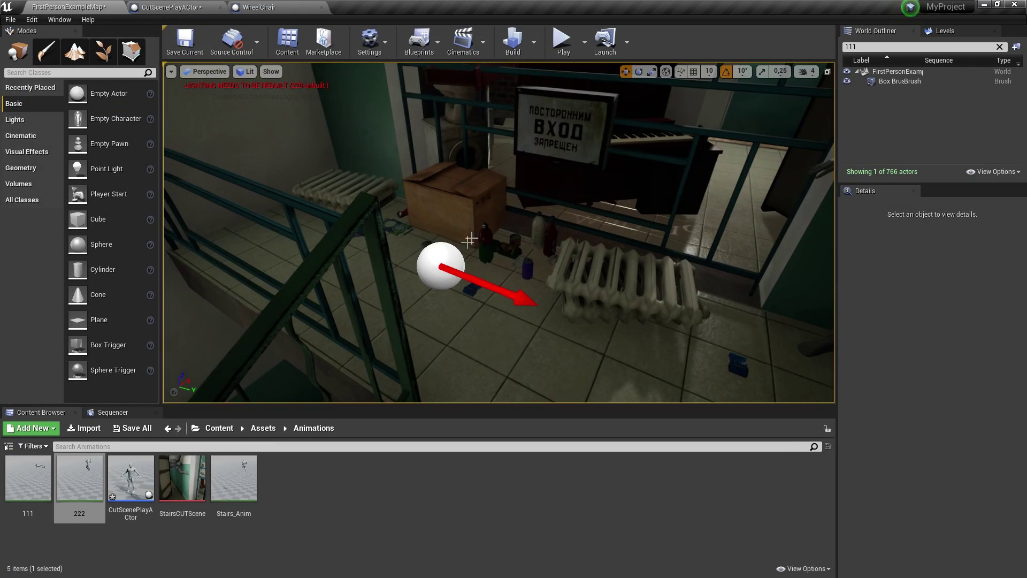
{"action": "left_click", "coordinate": [457, 271]}
{"action": "left_click", "coordinate": [899, 289]}
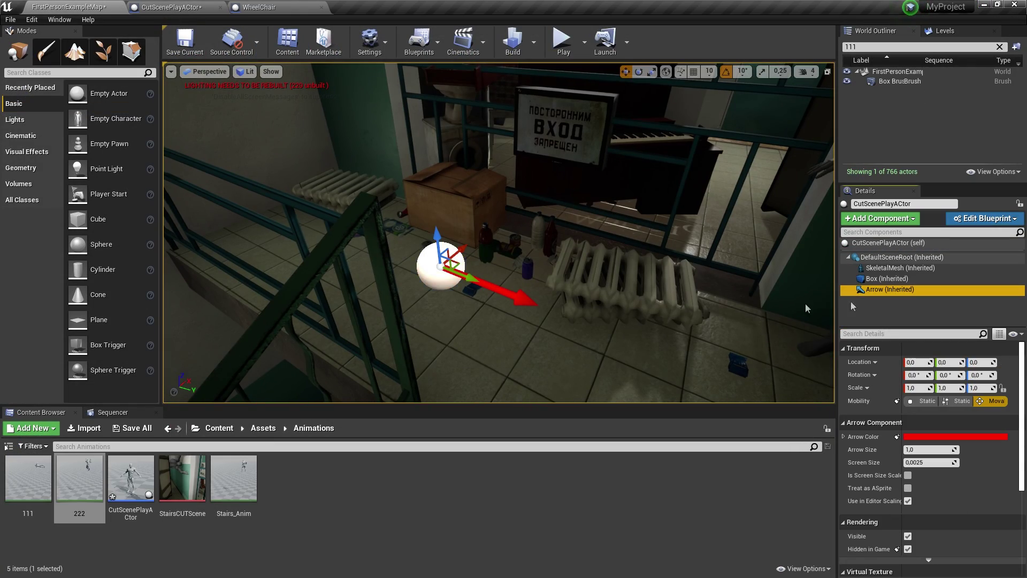
{"action": "right_click_drag", "start_coordinate": [804, 303], "coordinate": [805, 303]}
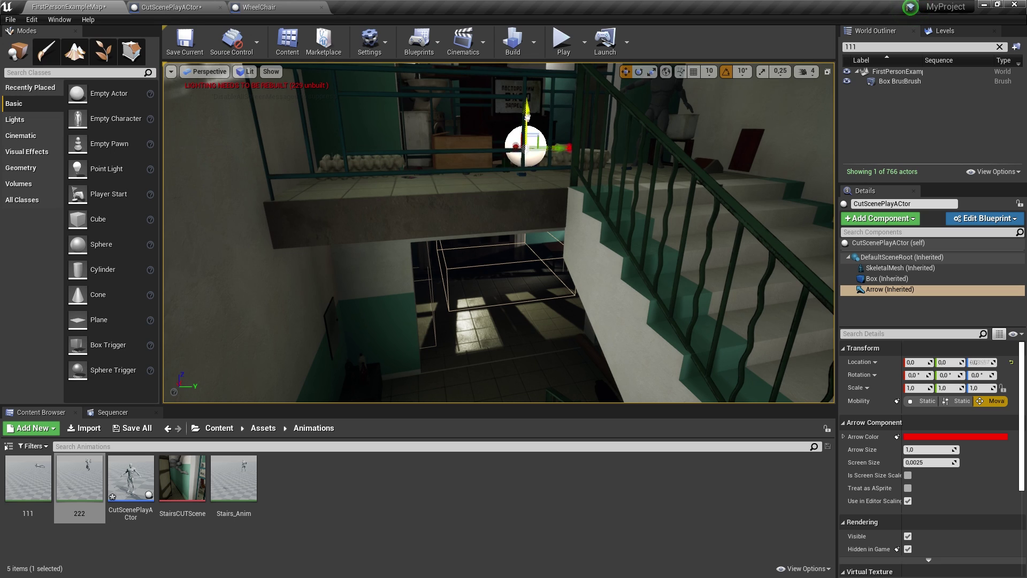
{"action": "left_click_drag", "start_coordinate": [526, 120], "coordinate": [516, 364]}
{"action": "right_click_drag", "start_coordinate": [516, 364], "coordinate": [517, 364]}
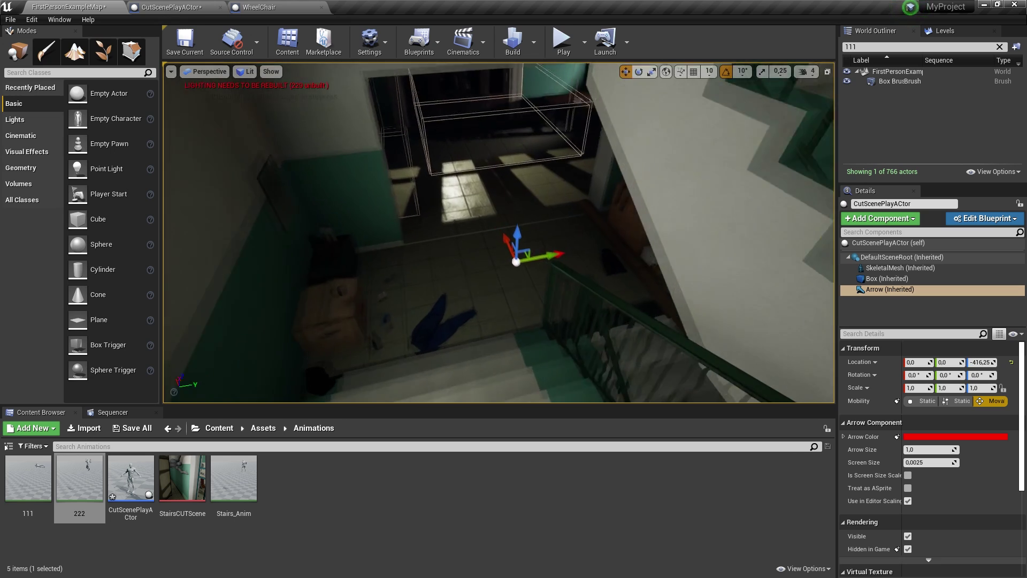
Step: Slide the Arrow into the room to about Y -391.28, Z -357.96, then return to the Blueprint
{"action": "left_click_drag", "start_coordinate": [518, 306], "coordinate": [599, 163]}
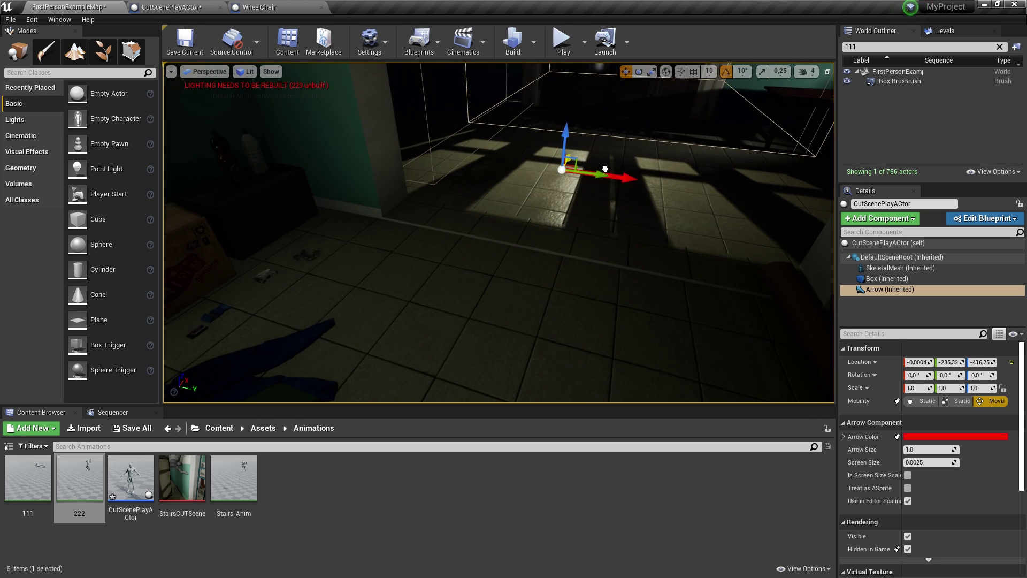
{"action": "right_click_drag", "start_coordinate": [430, 204], "coordinate": [430, 204]}
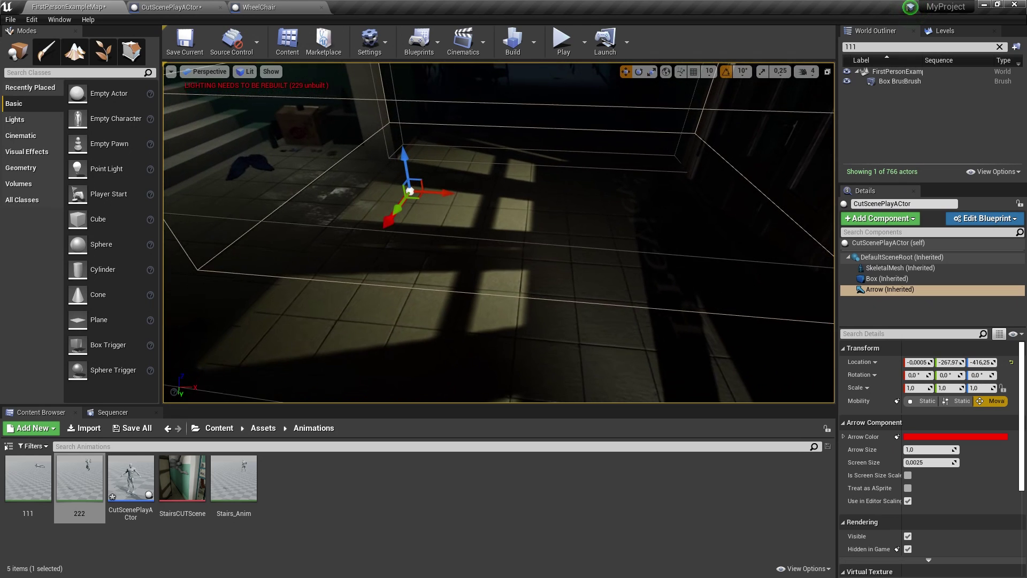
{"action": "left_click_drag", "start_coordinate": [410, 192], "coordinate": [550, 291]}
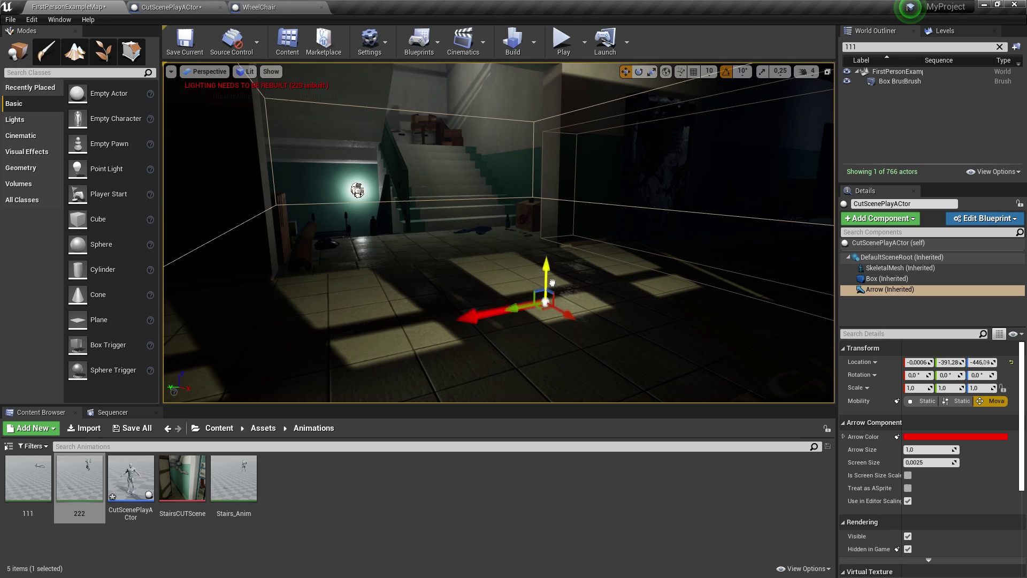
{"action": "left_click_drag", "start_coordinate": [551, 292], "coordinate": [508, 178]}
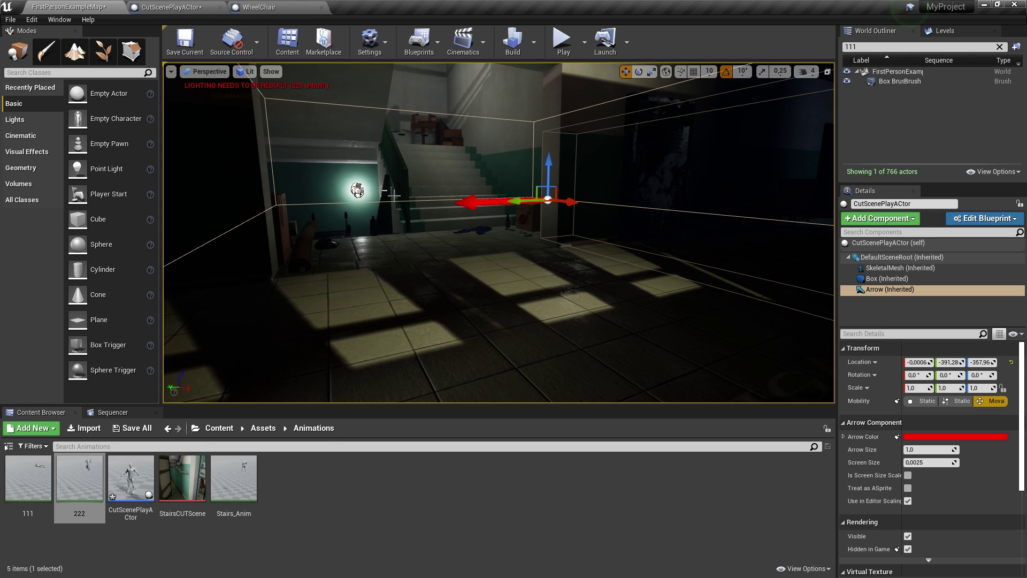
{"action": "left_click", "coordinate": [224, 7]}
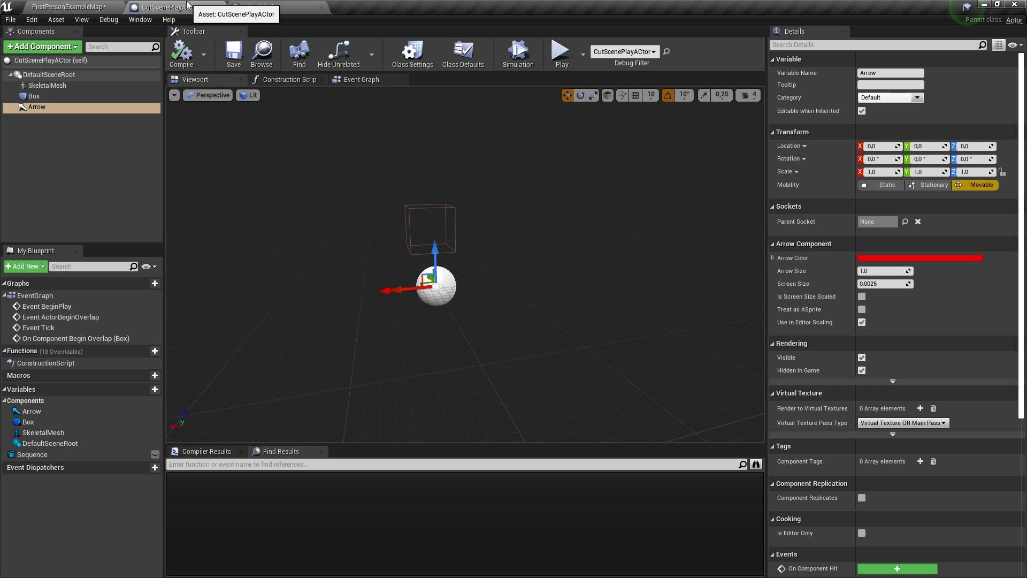